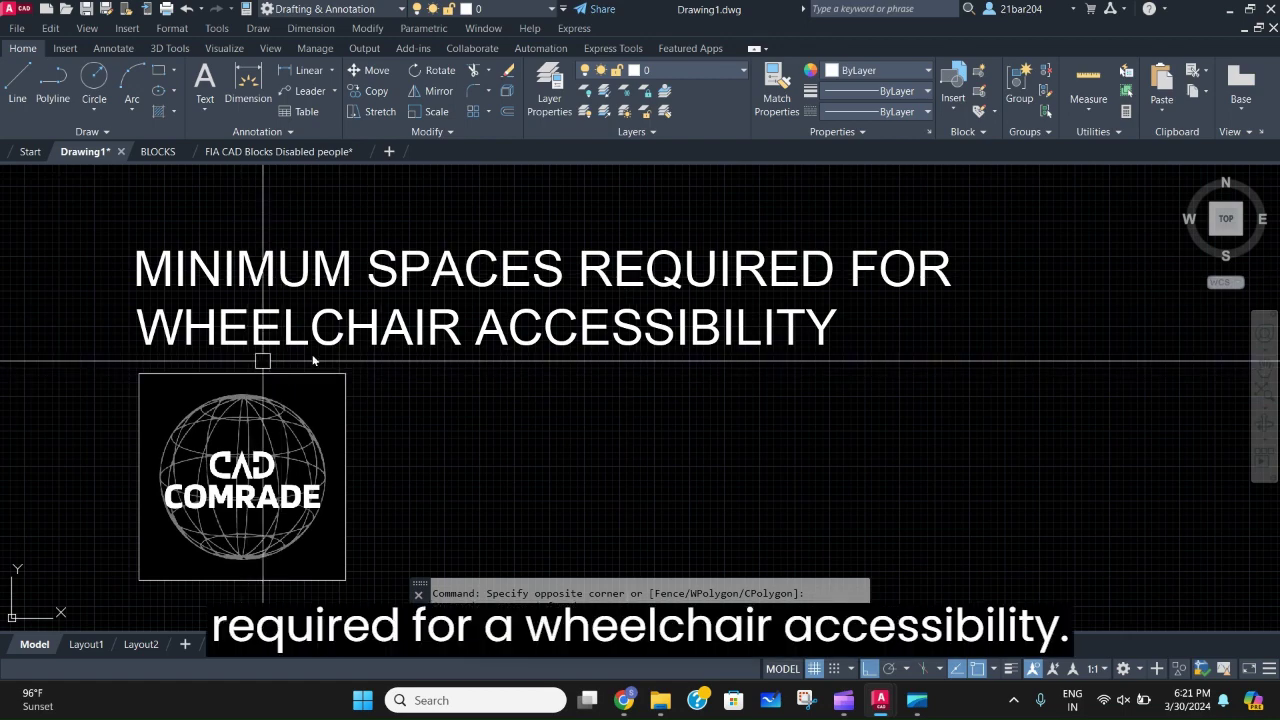
Draw a 1200 by 1200 square from lines in the empty area beside the wheelchair accessibility title.
scroll(796, 347, down, 4)
middle_drag(595, 392, 352, 406)
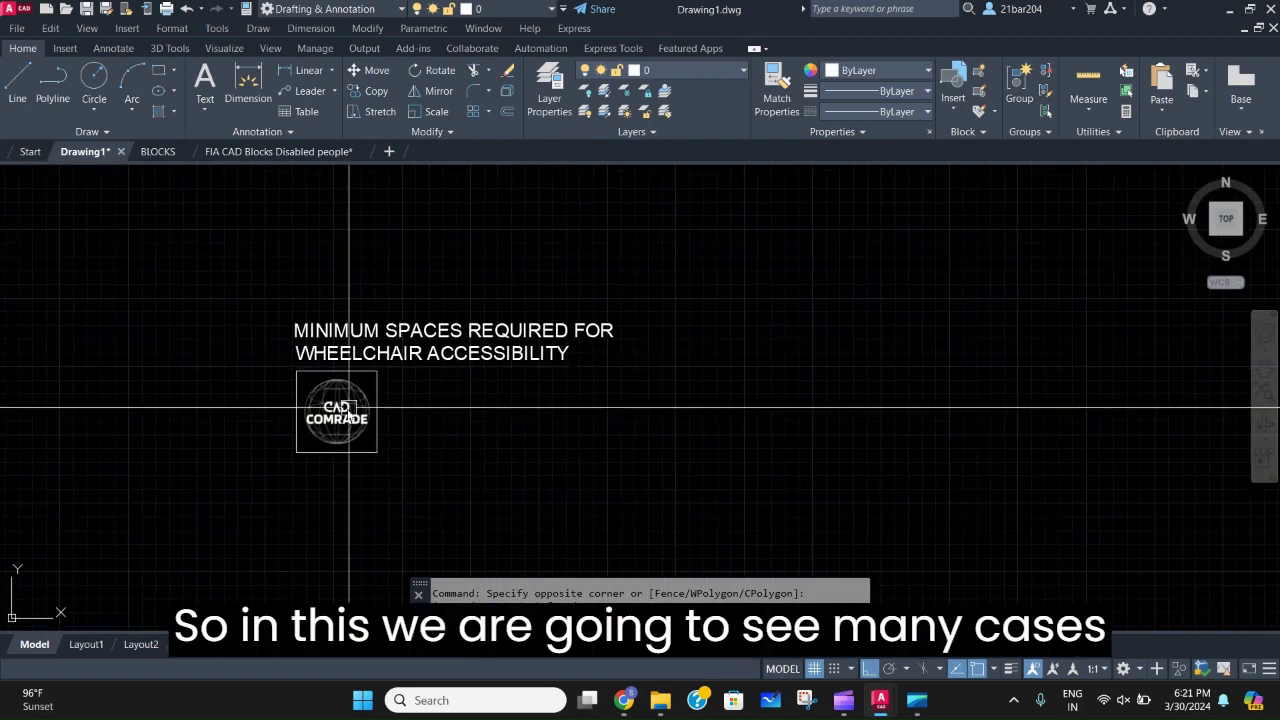
scroll(352, 407, up, 2)
middle_drag(587, 404, 489, 433)
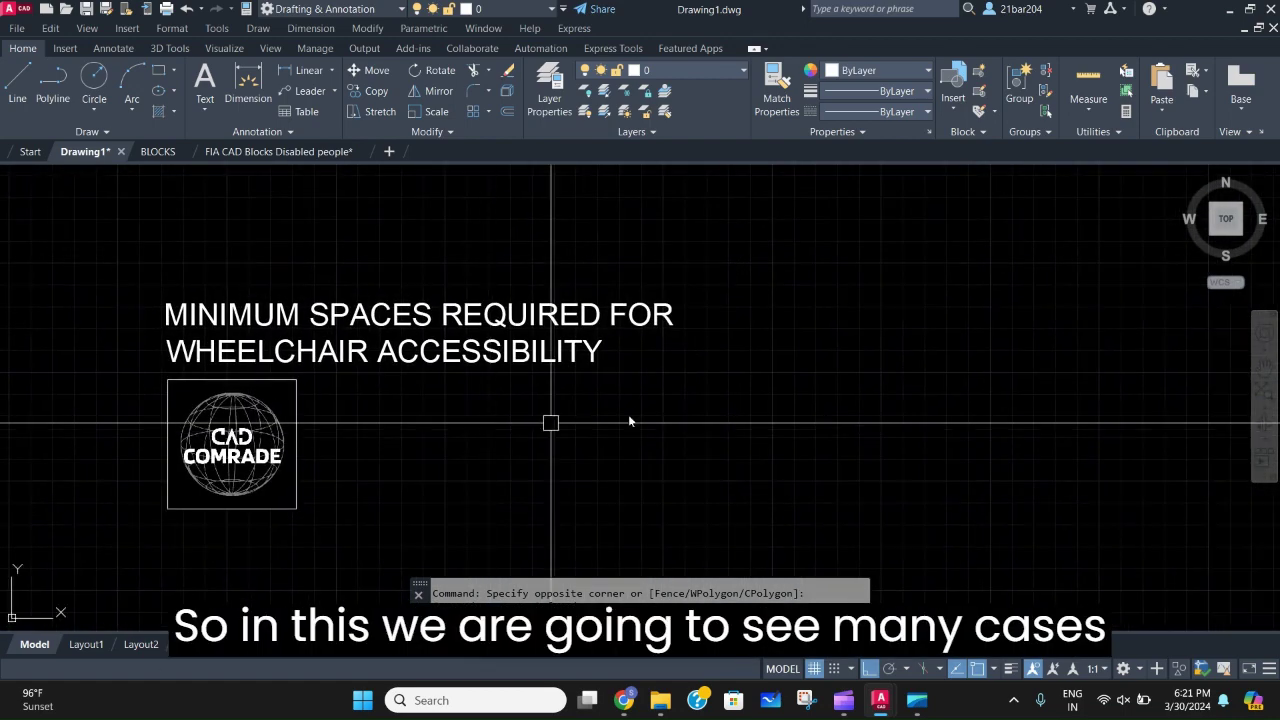
middle_drag(640, 417, 458, 444)
scroll(604, 356, down, 2)
middle_drag(594, 352, 533, 288)
scroll(388, 380, up, 2)
middle_drag(616, 425, 497, 448)
scroll(750, 477, up, 2)
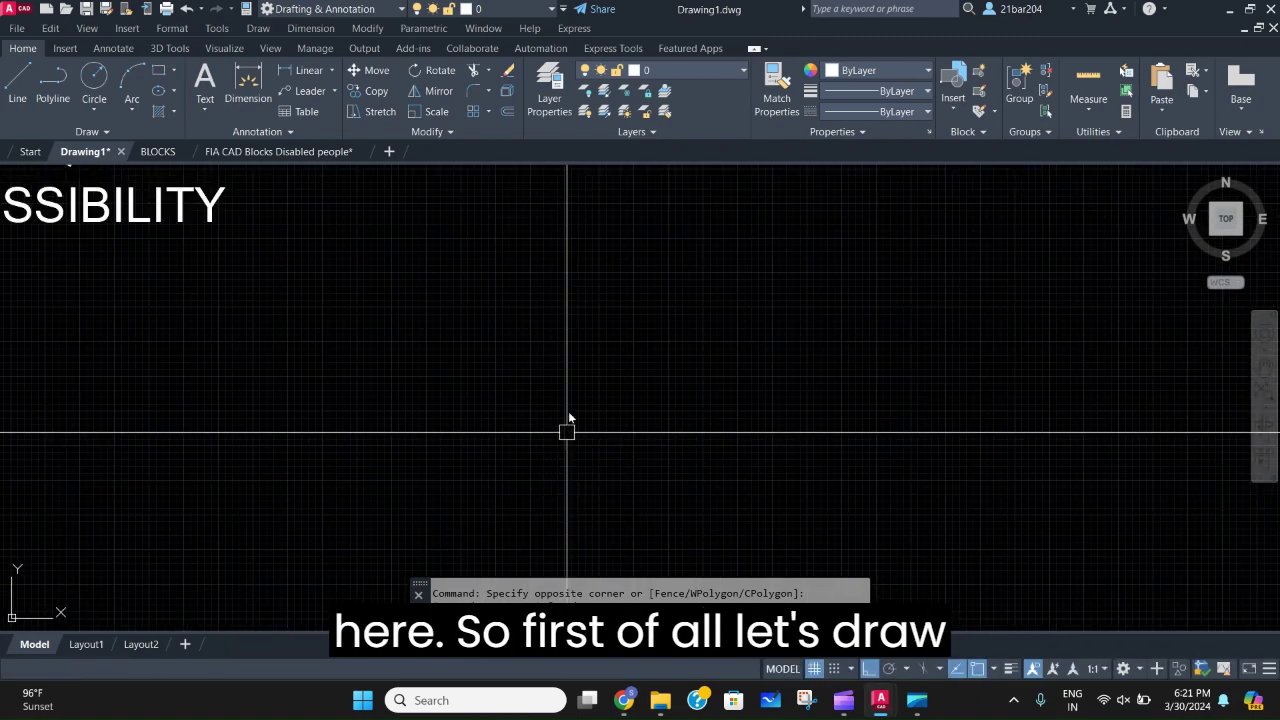
scroll(540, 440, down, 2)
key(l)
key(Return)
click(517, 478)
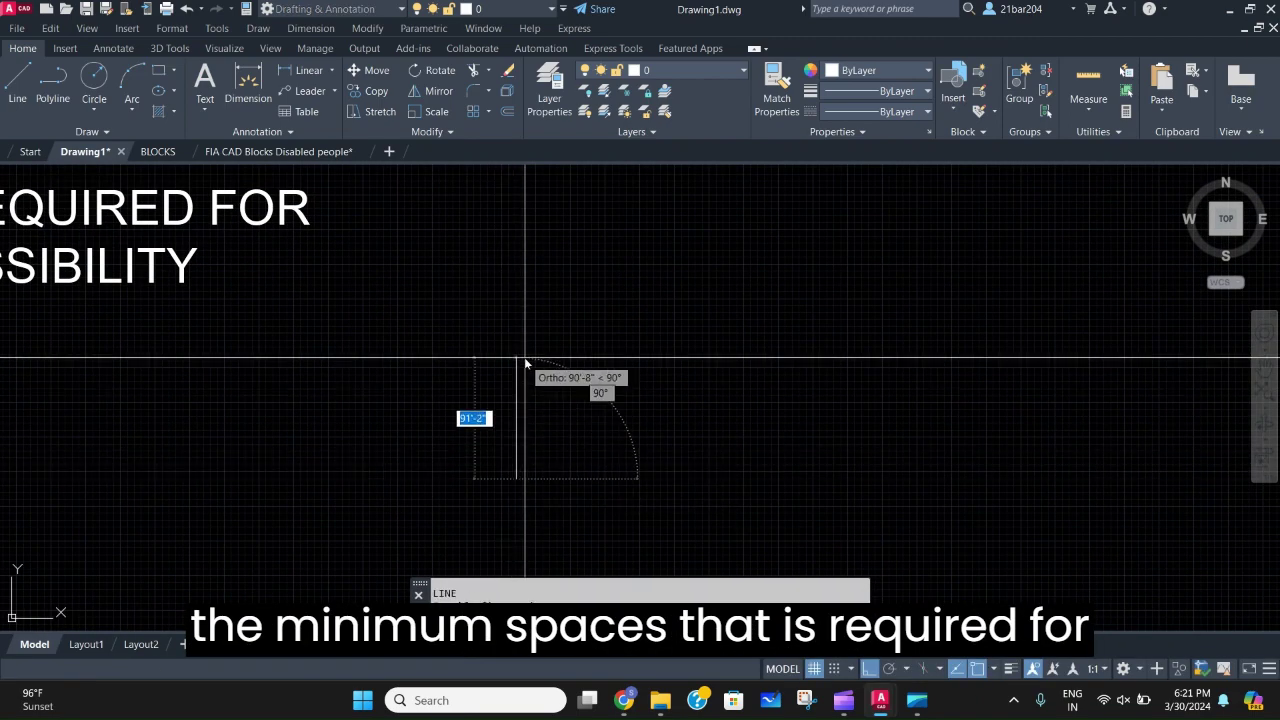
text(1200)
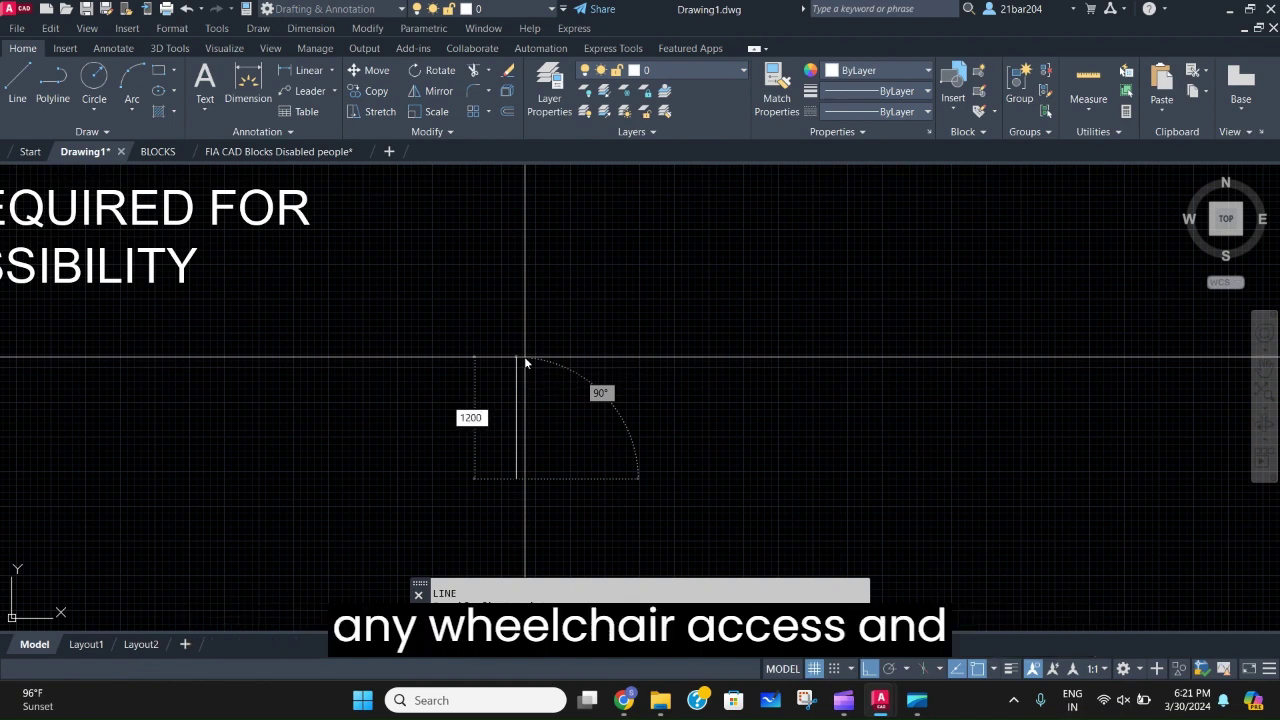
key(Return)
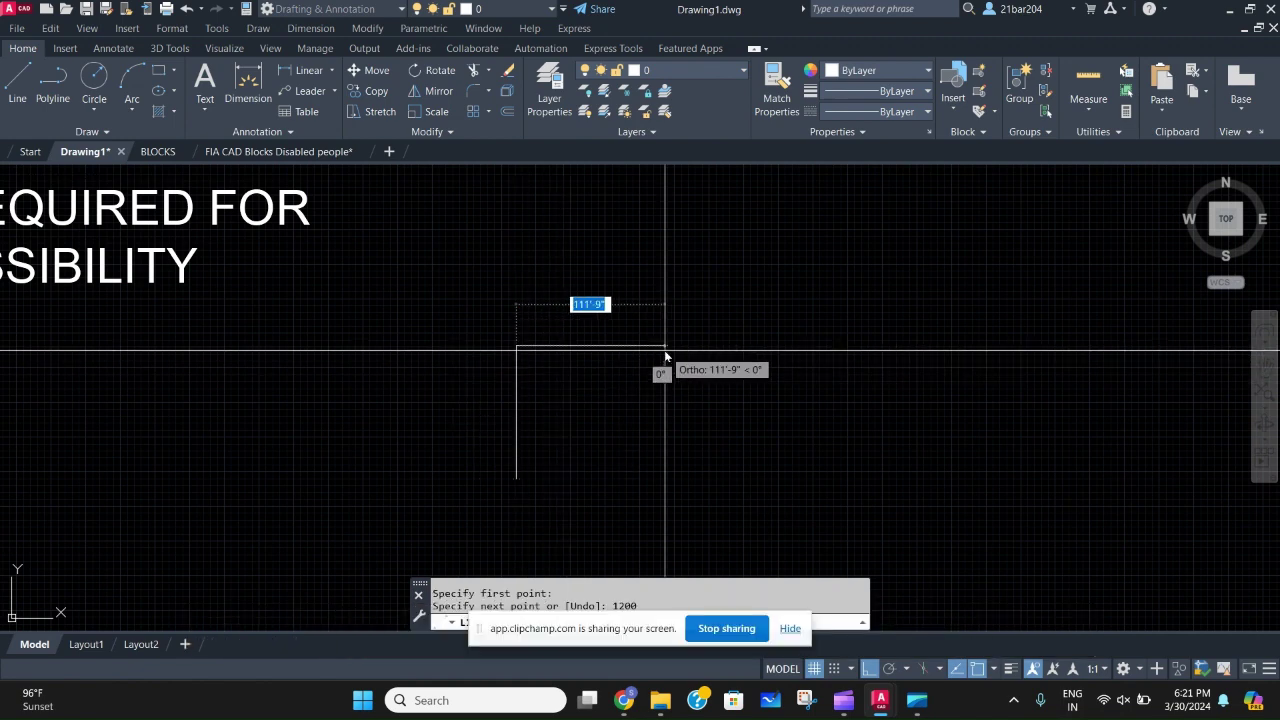
text(1200)
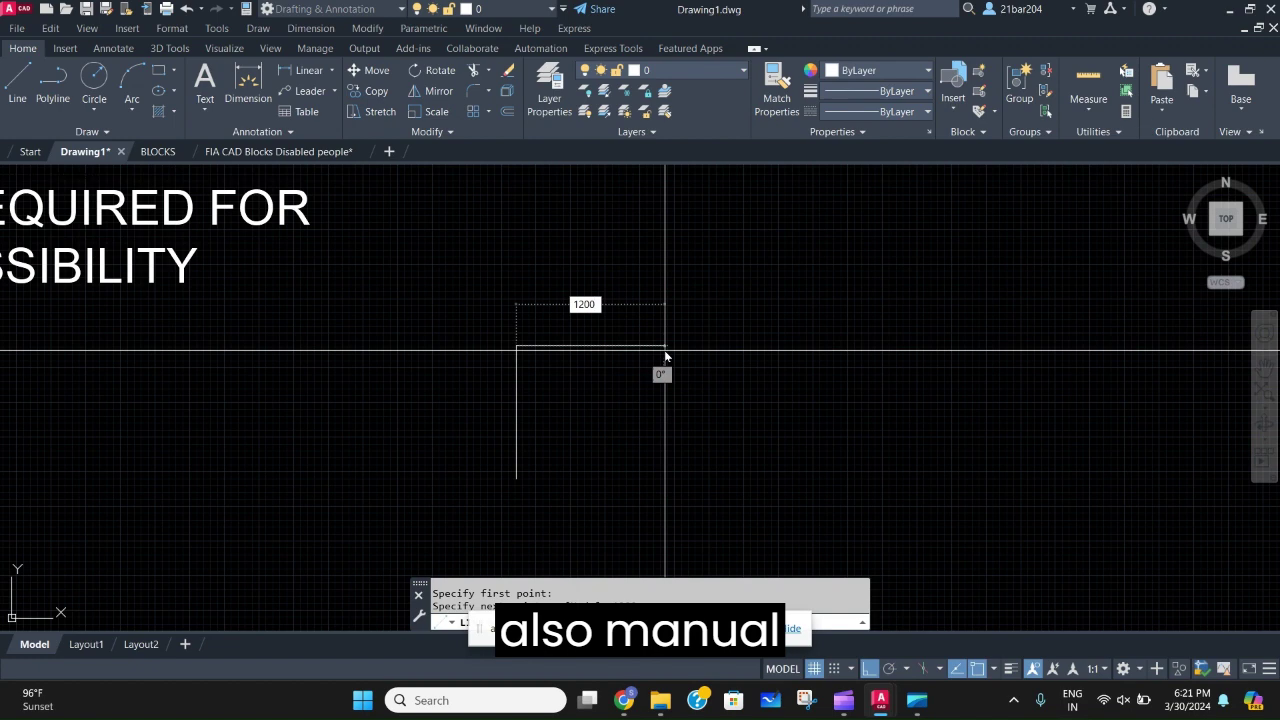
key(Return)
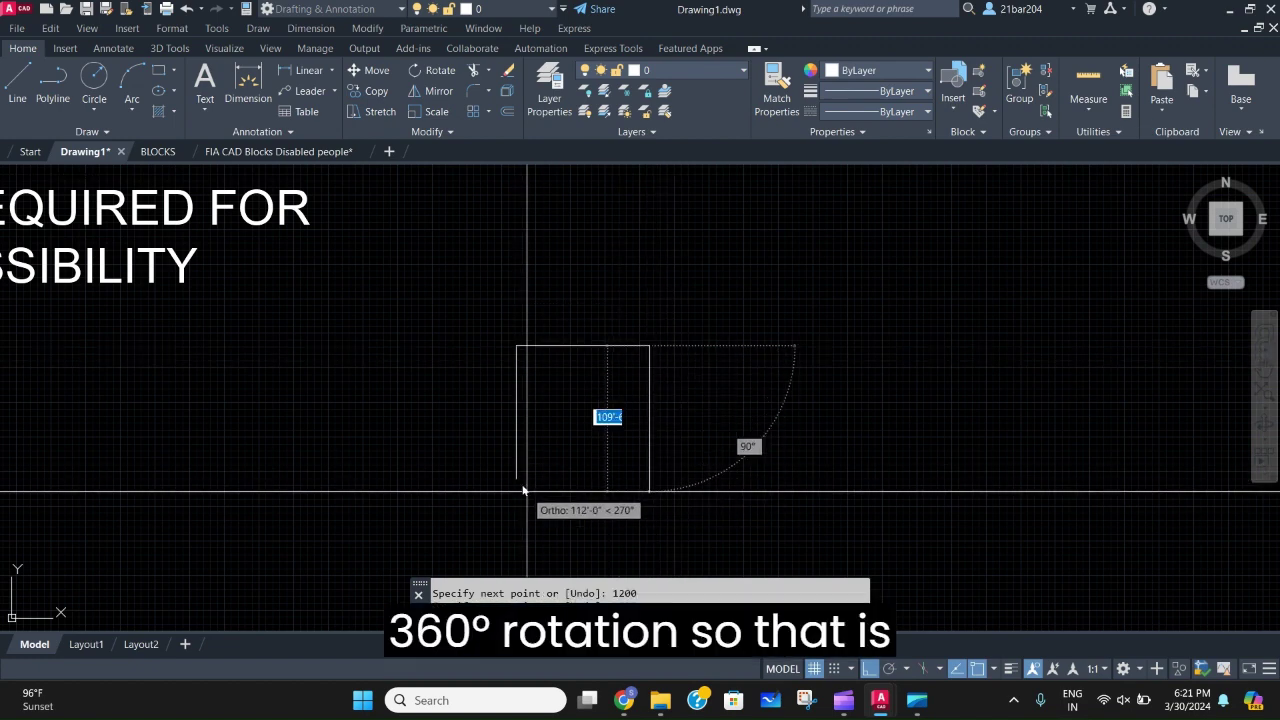
click(565, 484)
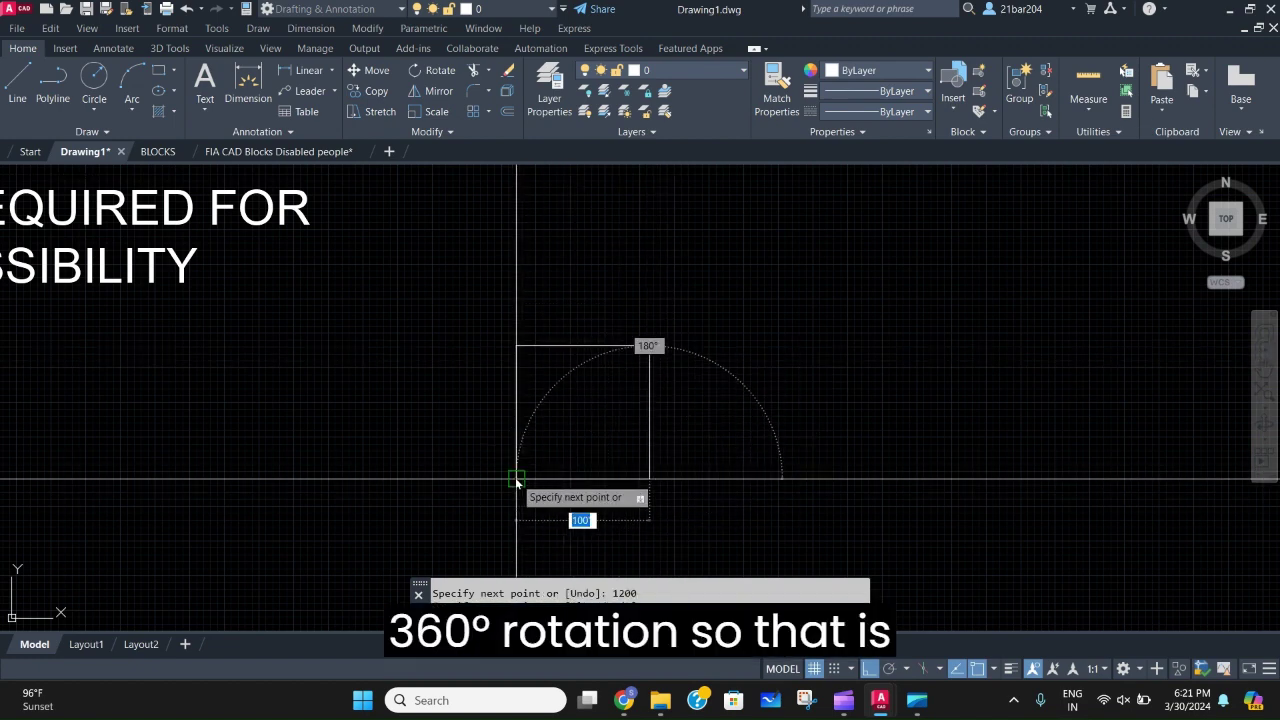
click(516, 478)
key(Escape)
scroll(562, 451, up, 2)
scroll(620, 444, down, 2)
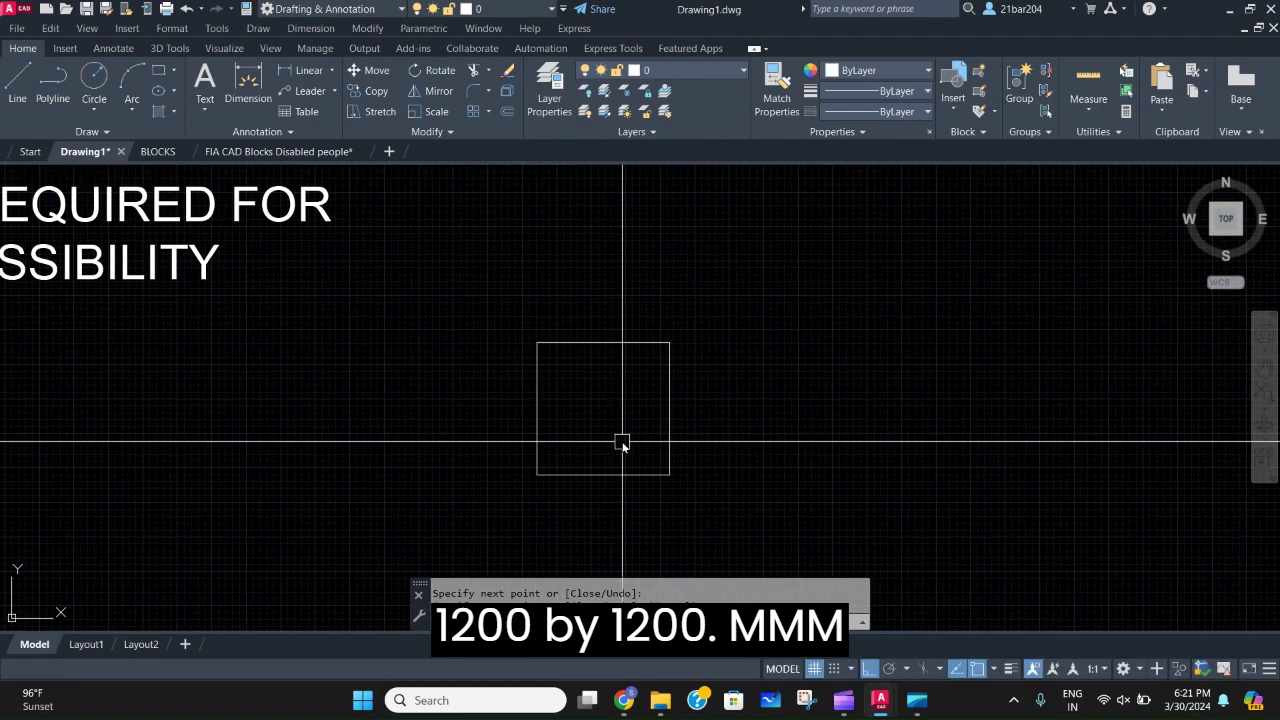
key(Escape)
Draw a vertical line 200 long upward from the square's upper-left corner as a wall line.
scroll(602, 390, up, 2)
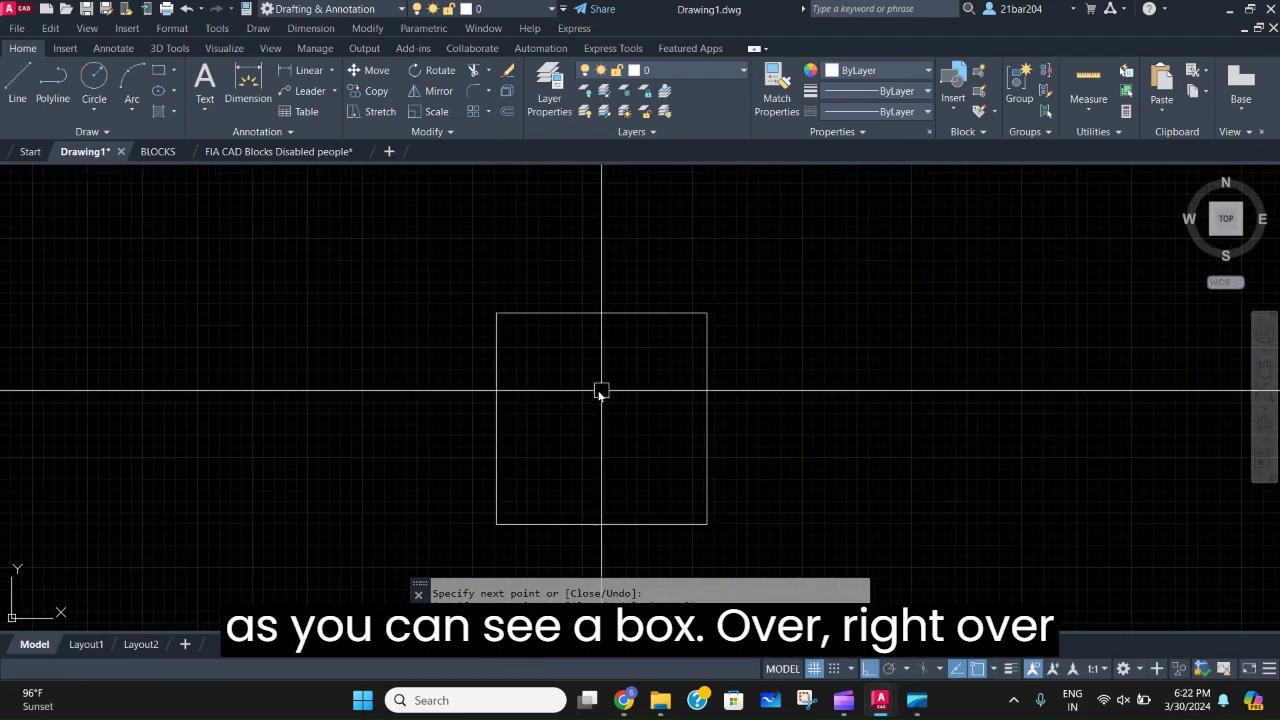
scroll(584, 404, down, 2)
mouse_move(582, 402)
middle_down()
mouse_move(568, 388)
mouse_move(566, 400)
middle_up()
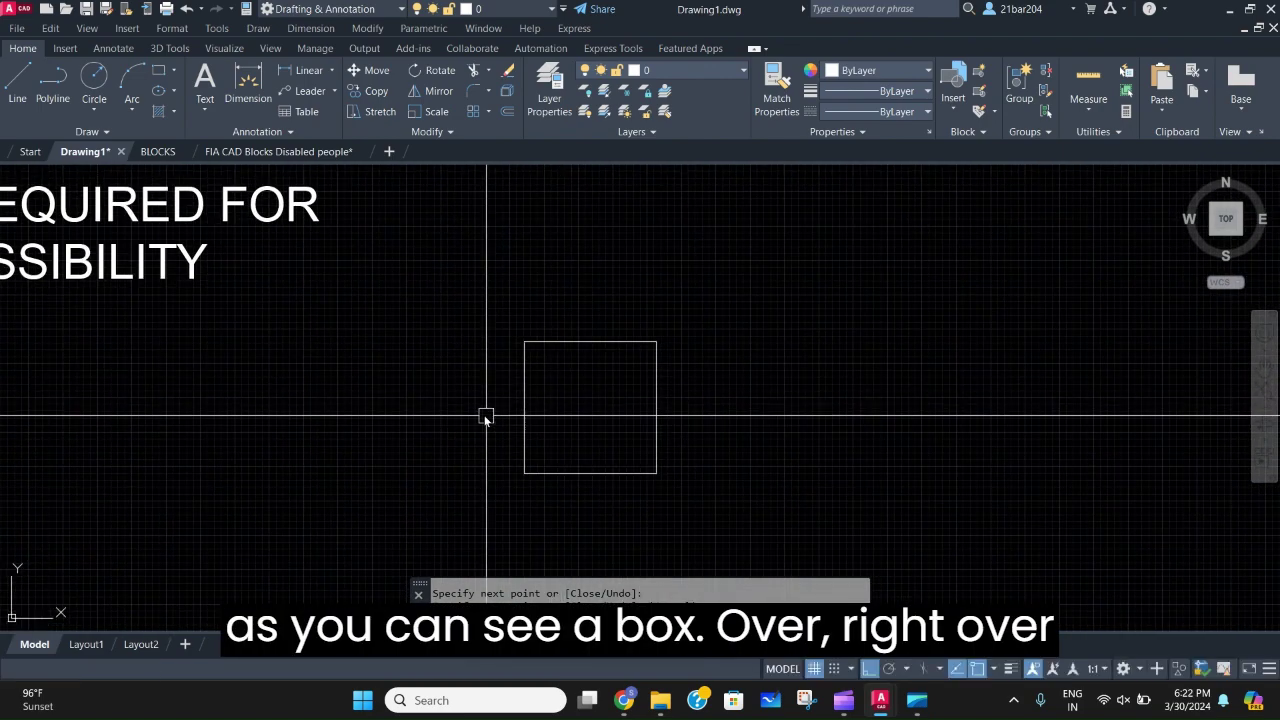
middle_drag(486, 417, 531, 491)
text(l)
key(Return)
scroll(556, 396, up, 2)
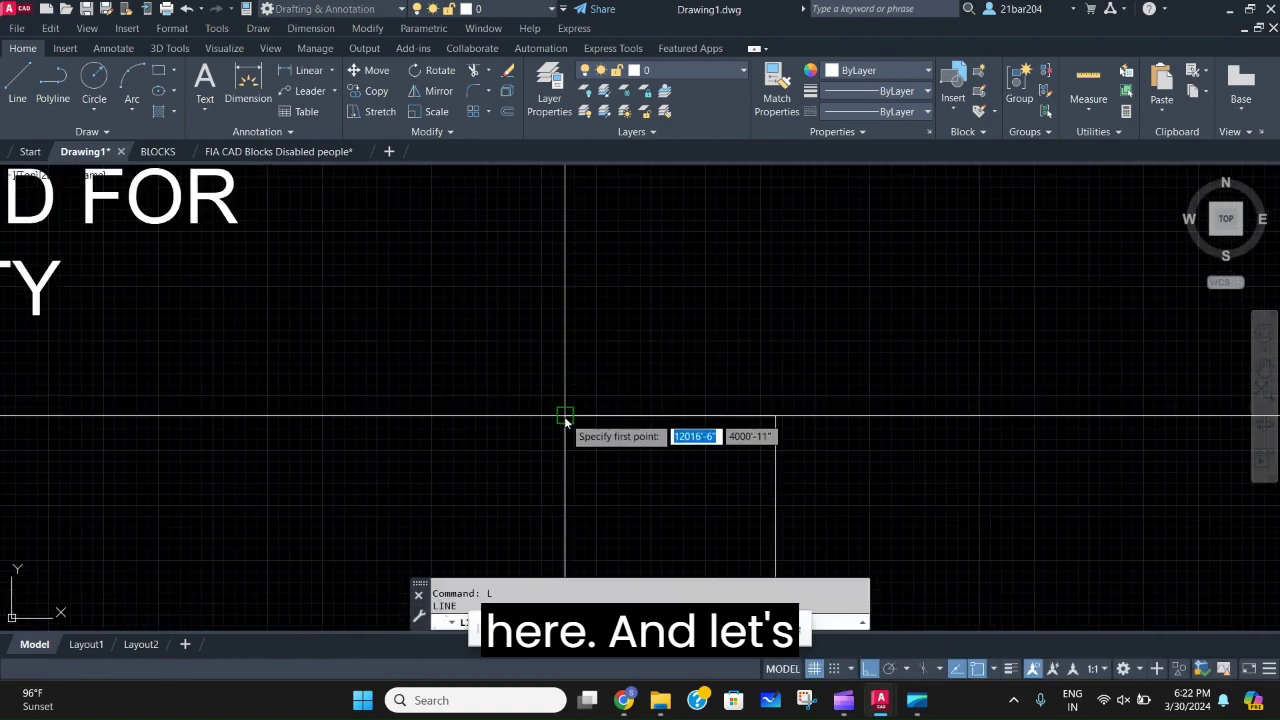
click(563, 418)
scroll(601, 312, down, 2)
middle_drag(606, 308, 611, 391)
middle_drag(614, 341, 610, 397)
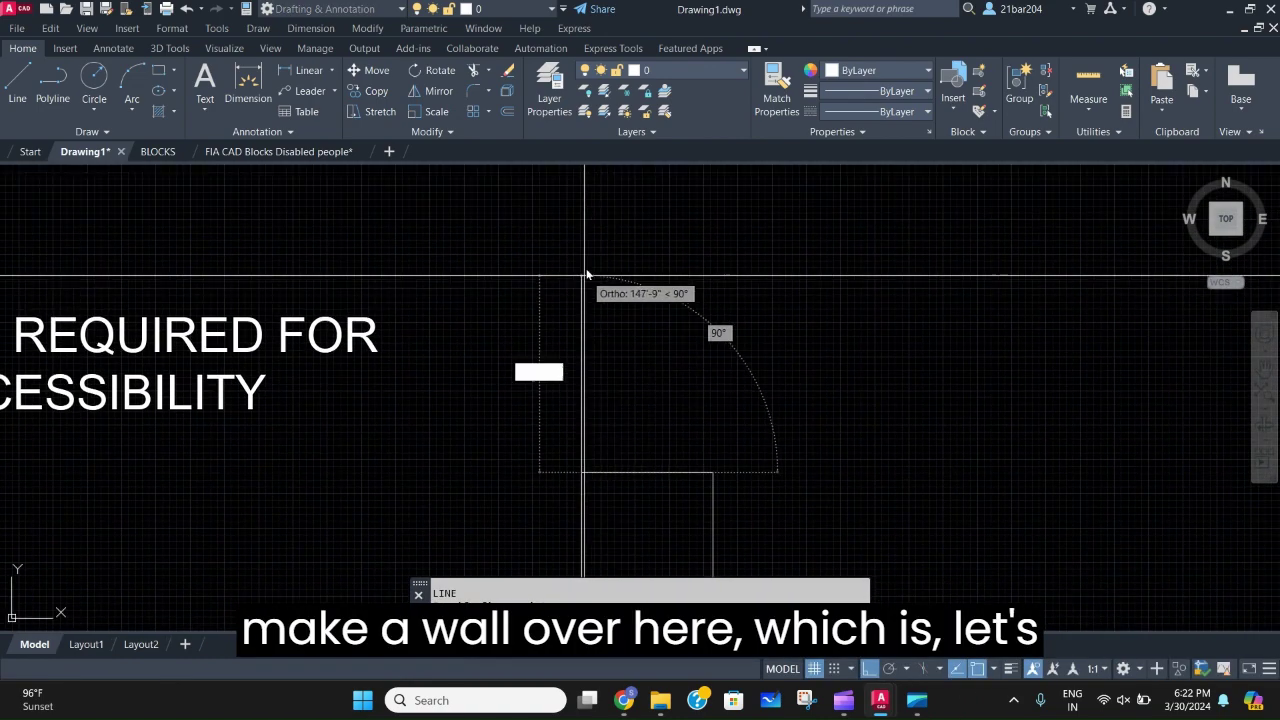
text(200)
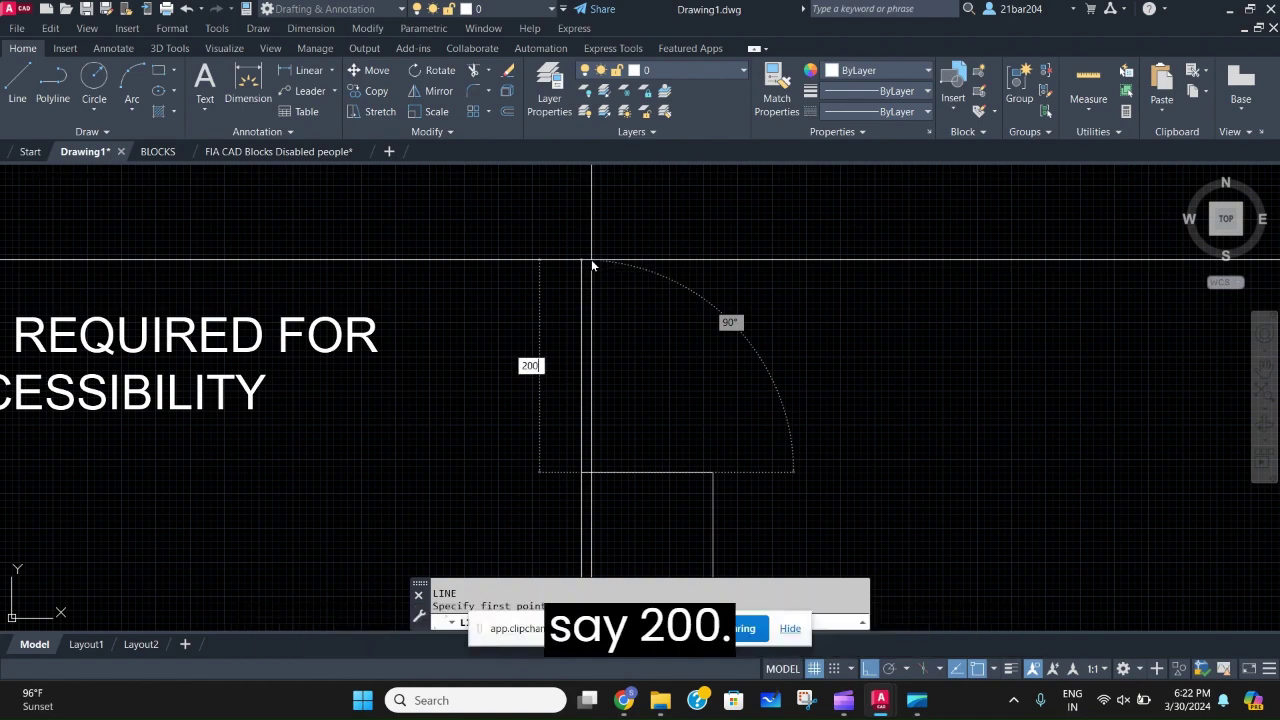
key(Return)
key(Escape)
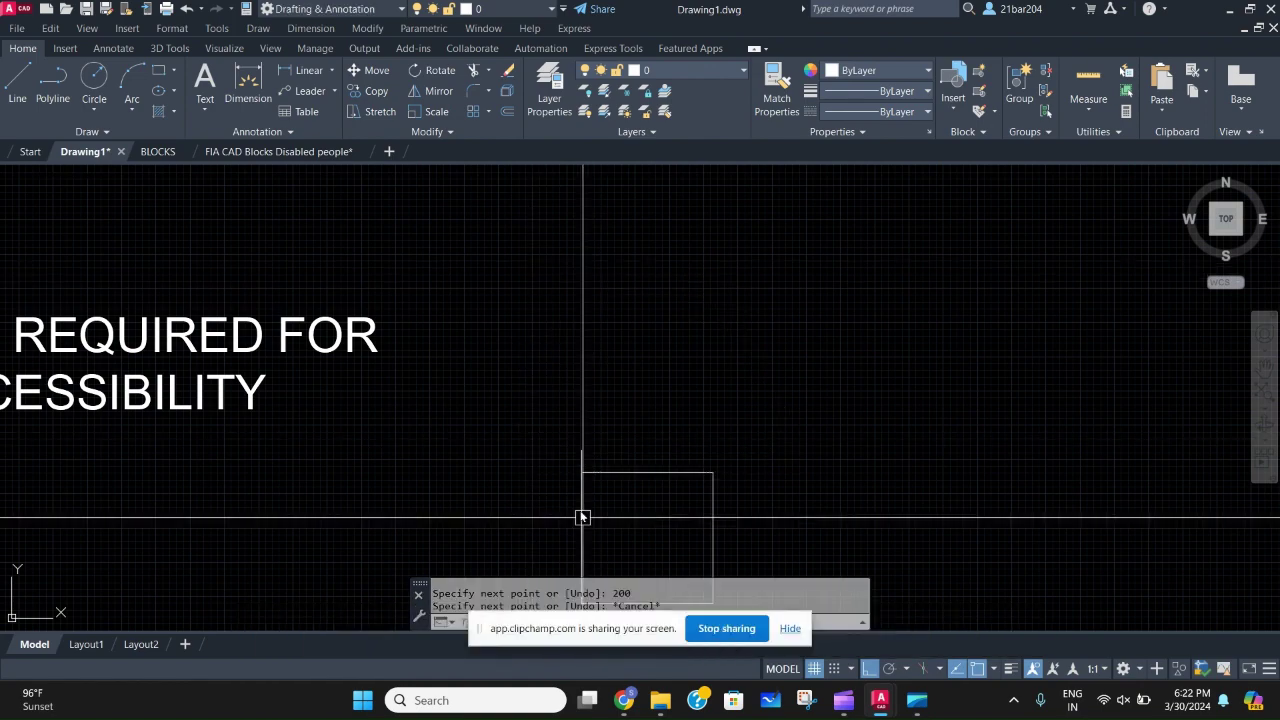
Stretch the upper end of the short wall line straight up until it is over twice the square's height.
scroll(584, 446, up, 5)
click(609, 478)
click(536, 465)
click(577, 468)
scroll(577, 470, down, 3)
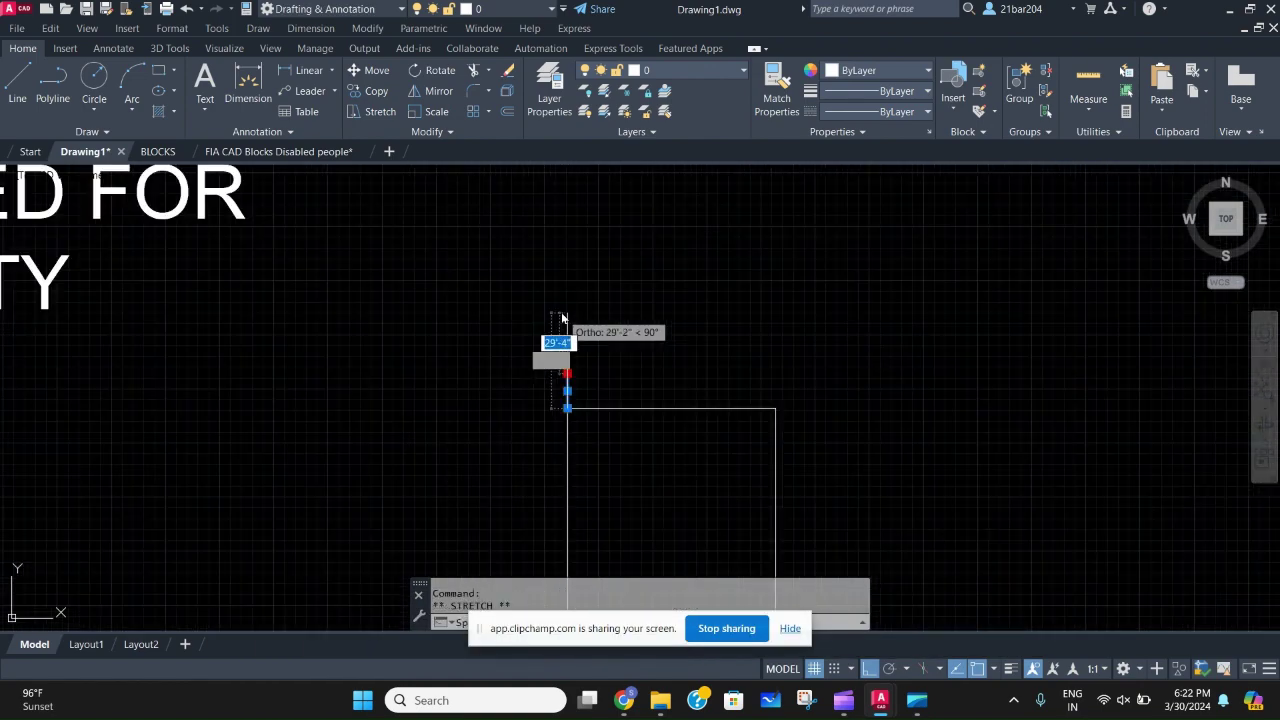
click(537, 281)
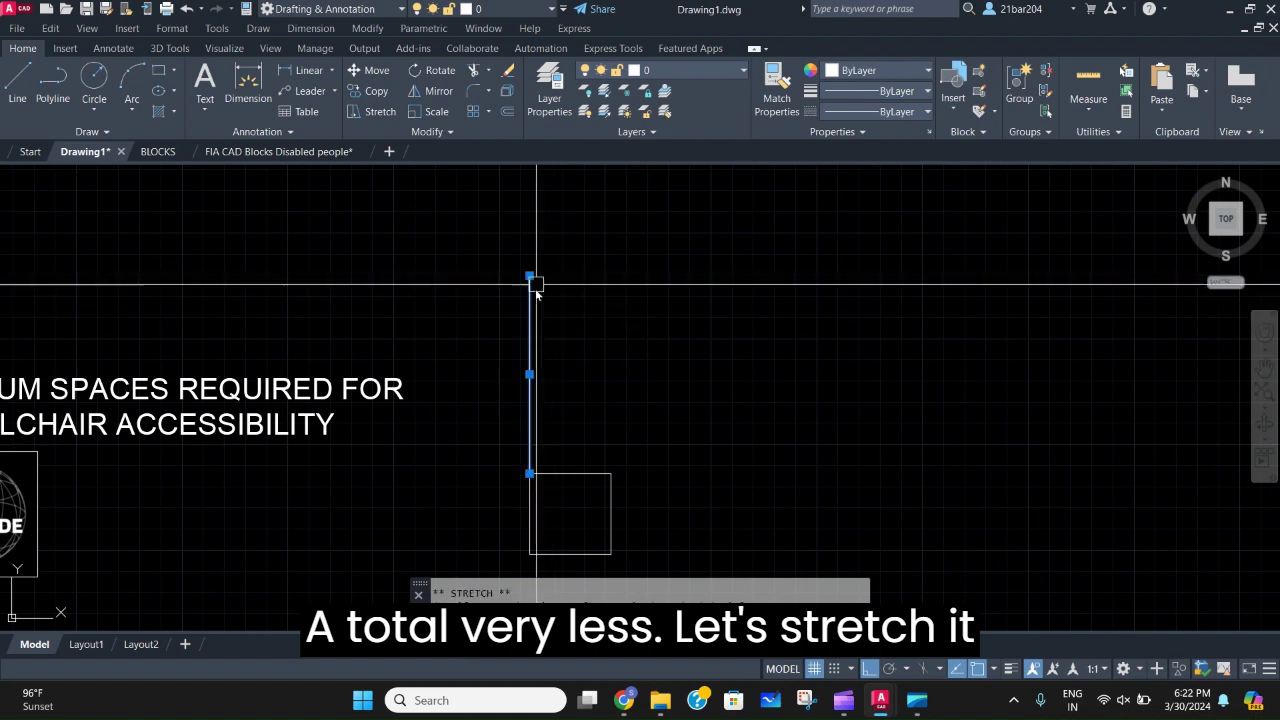
key(Escape)
scroll(560, 432, up, 2)
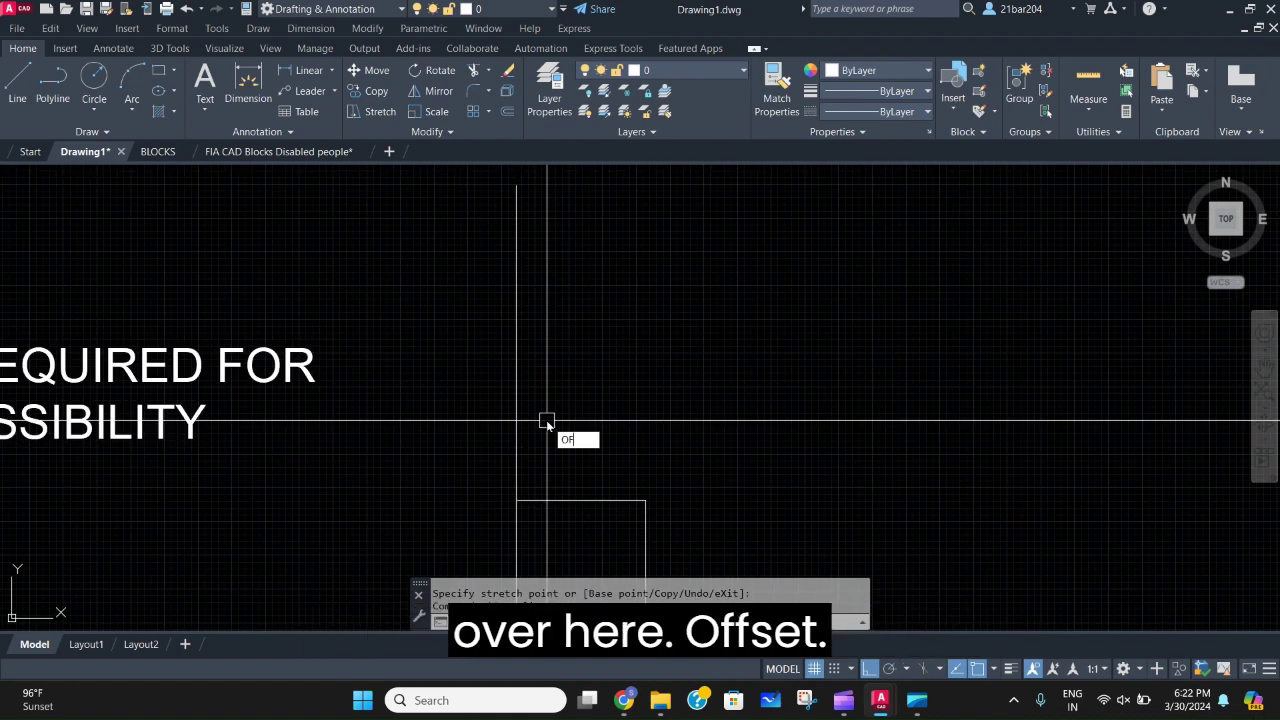
key(Return)
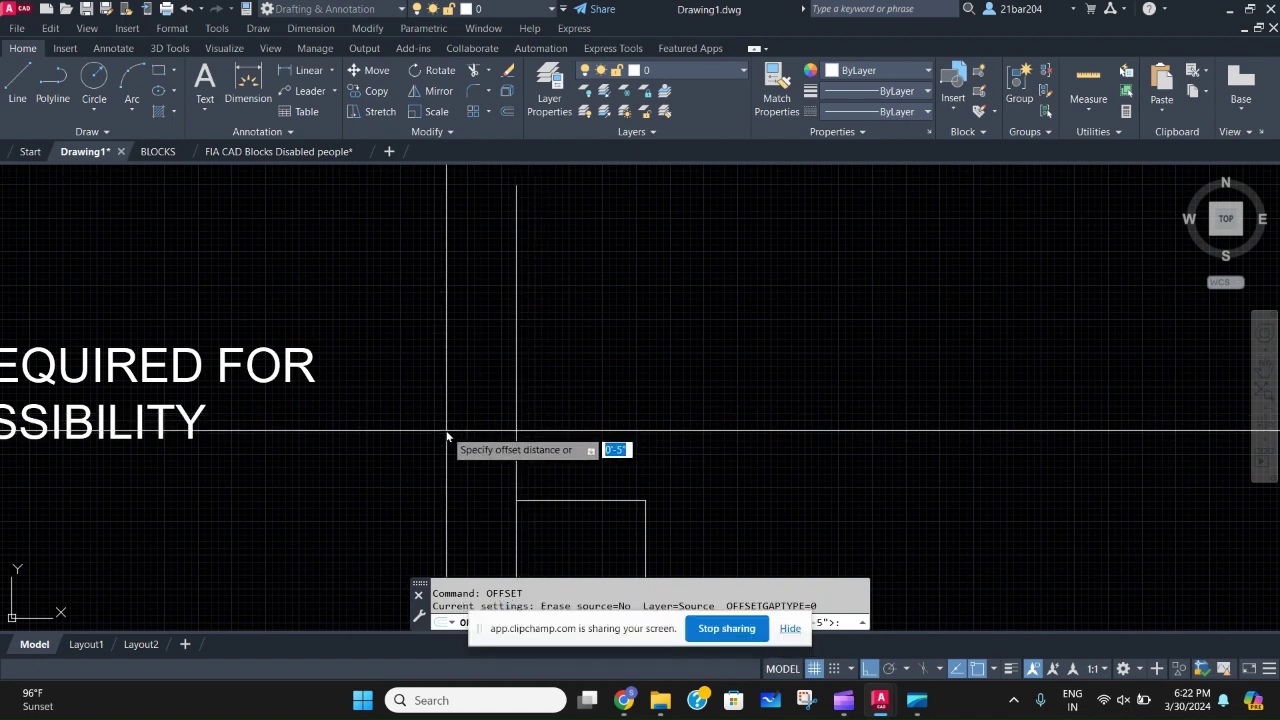
text(6)
key(Return)
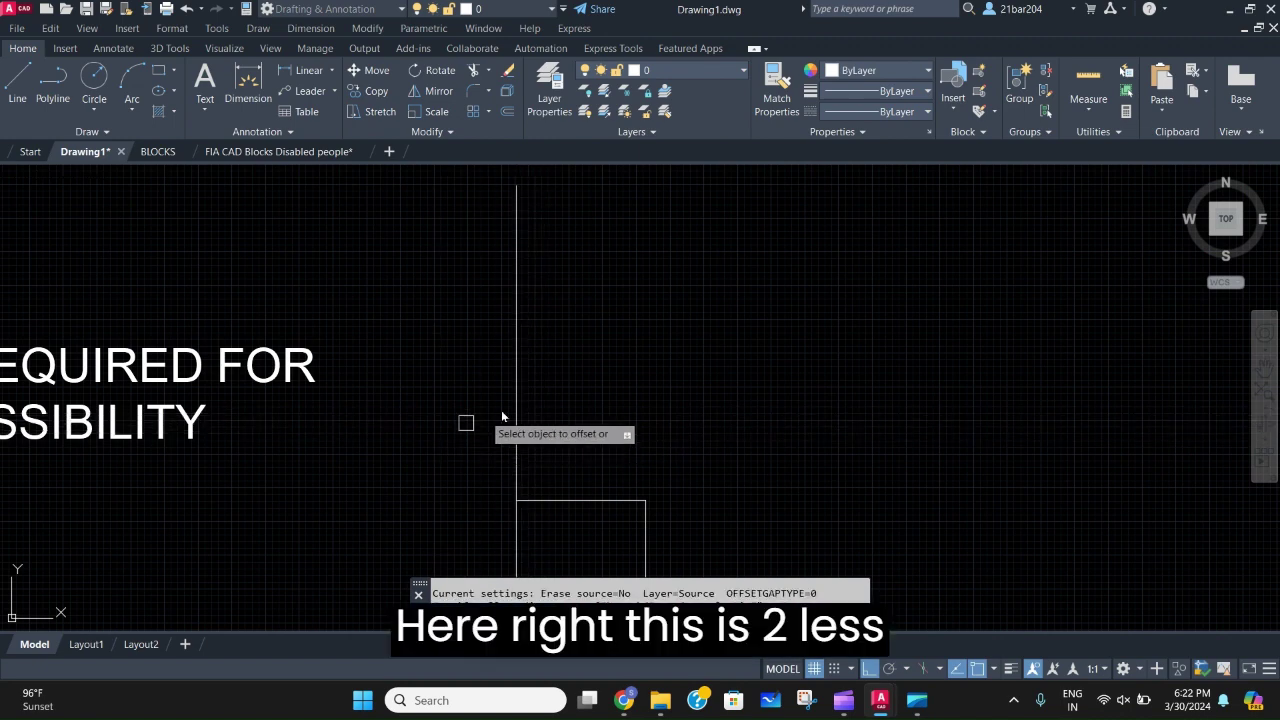
click(515, 415)
key(Escape)
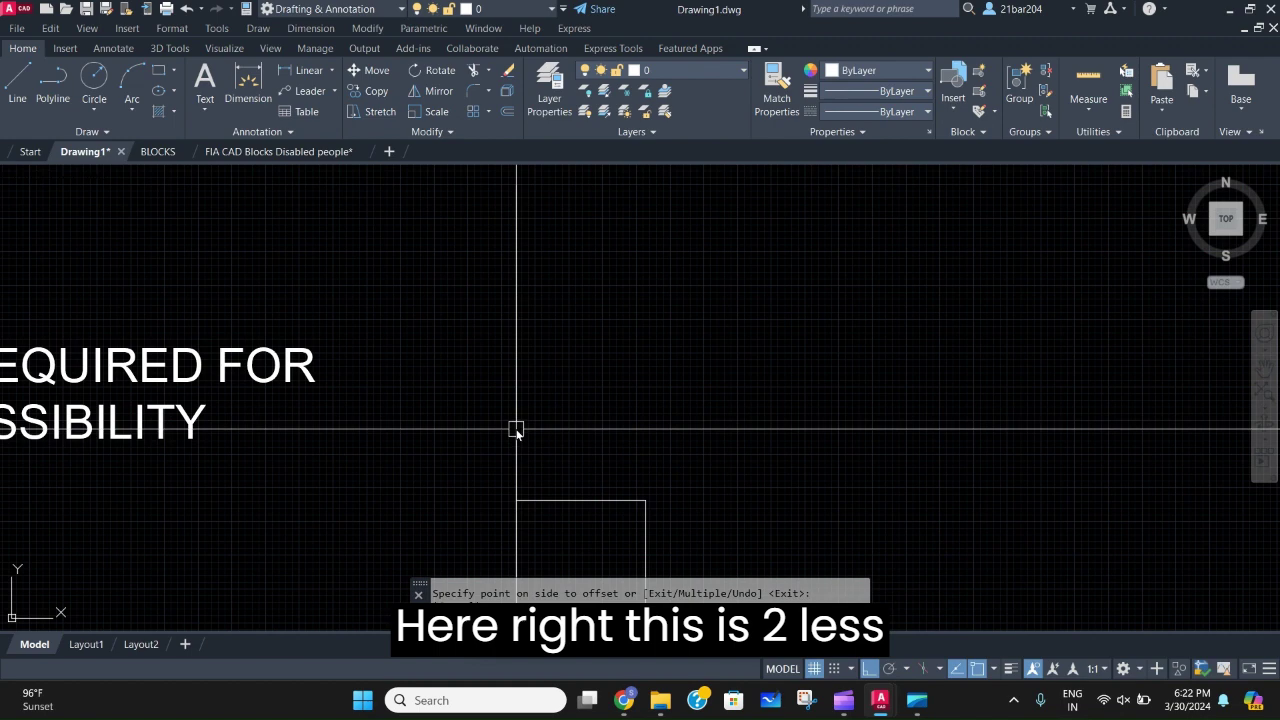
Offset the vertical wall line by 200 to the outer side, away from the square.
key(Return)
text(20)
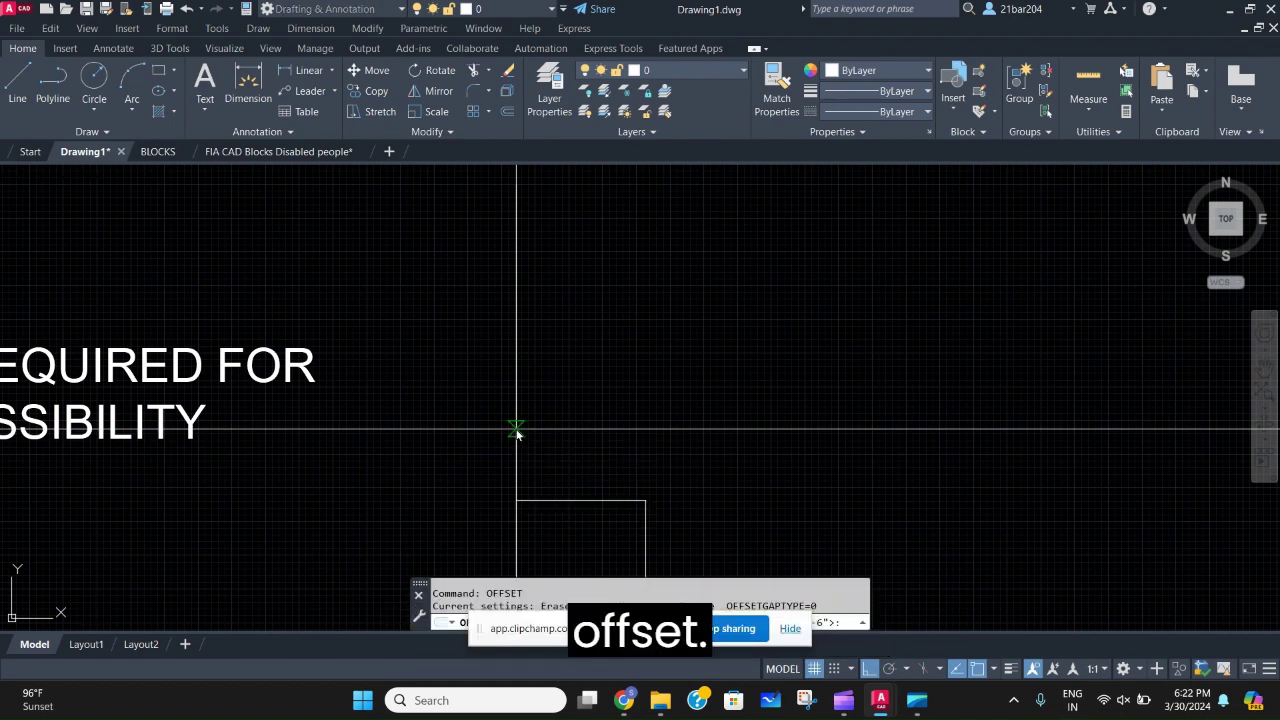
text(0)
key(Return)
click(516, 423)
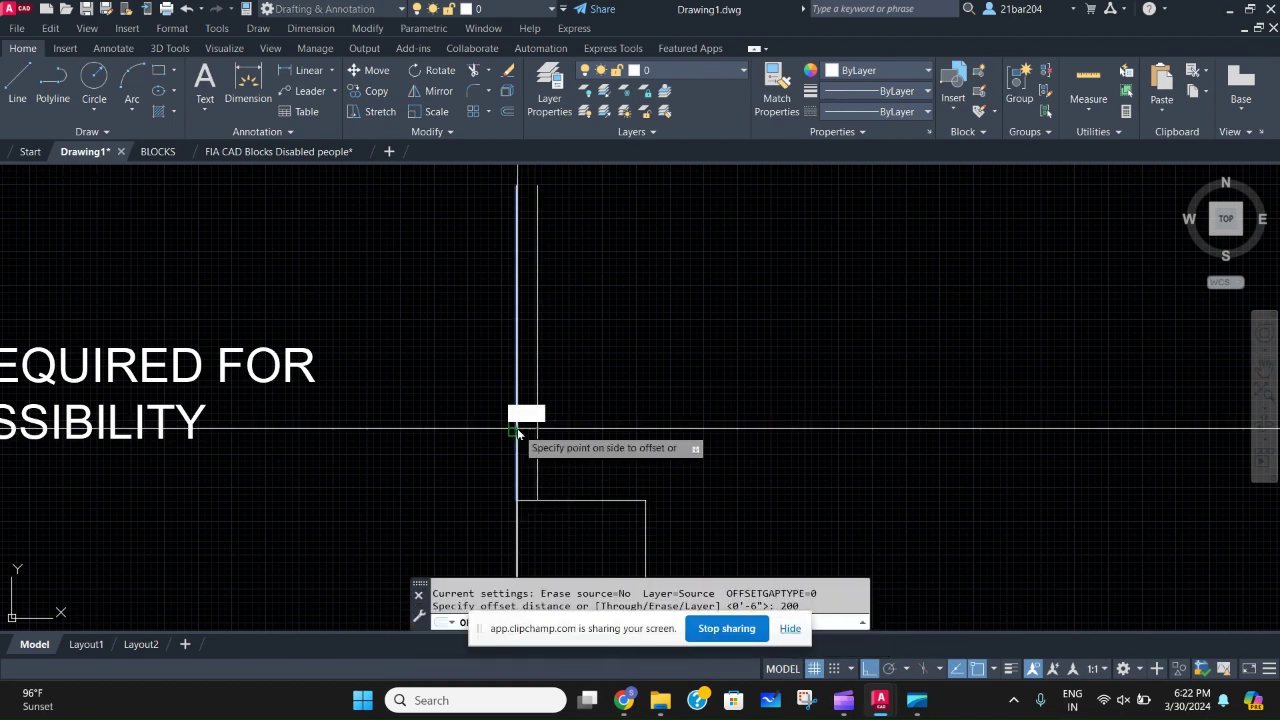
click(432, 438)
key(Escape)
Close the wall's lower end with a horizontal line between the two vertical wall lines.
scroll(530, 518, up, 2)
text(l)
key(Return)
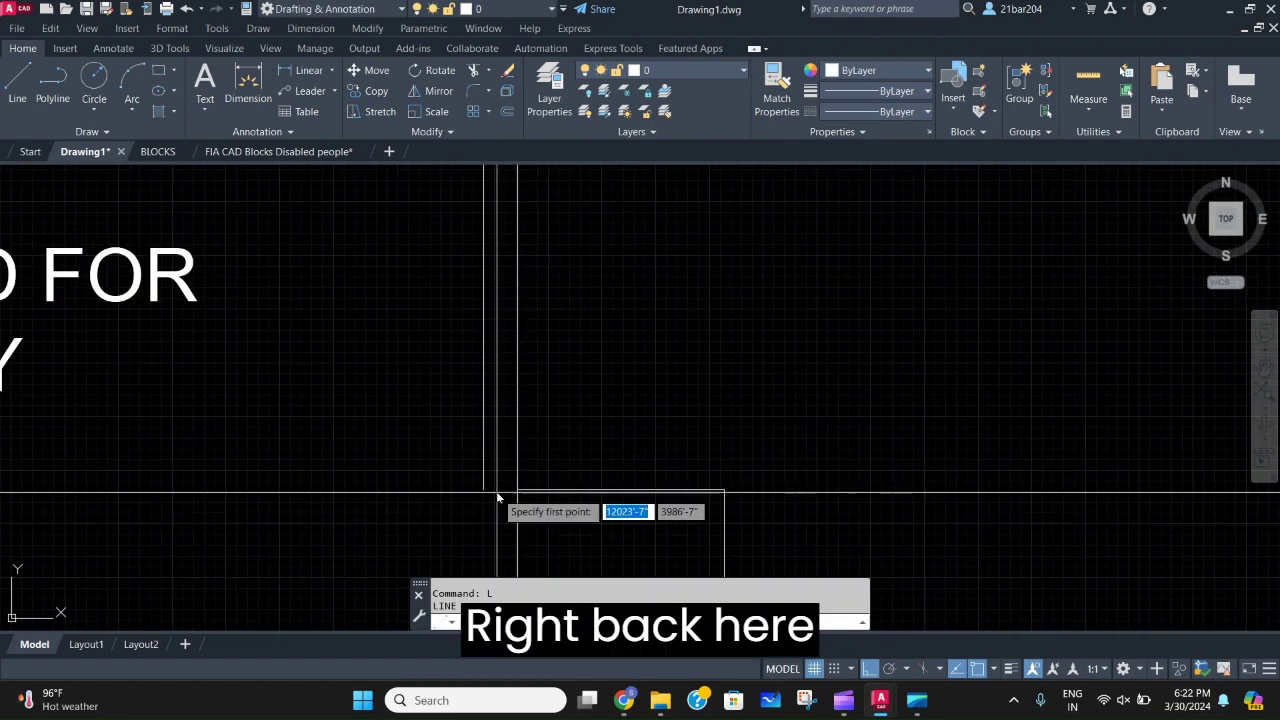
click(486, 490)
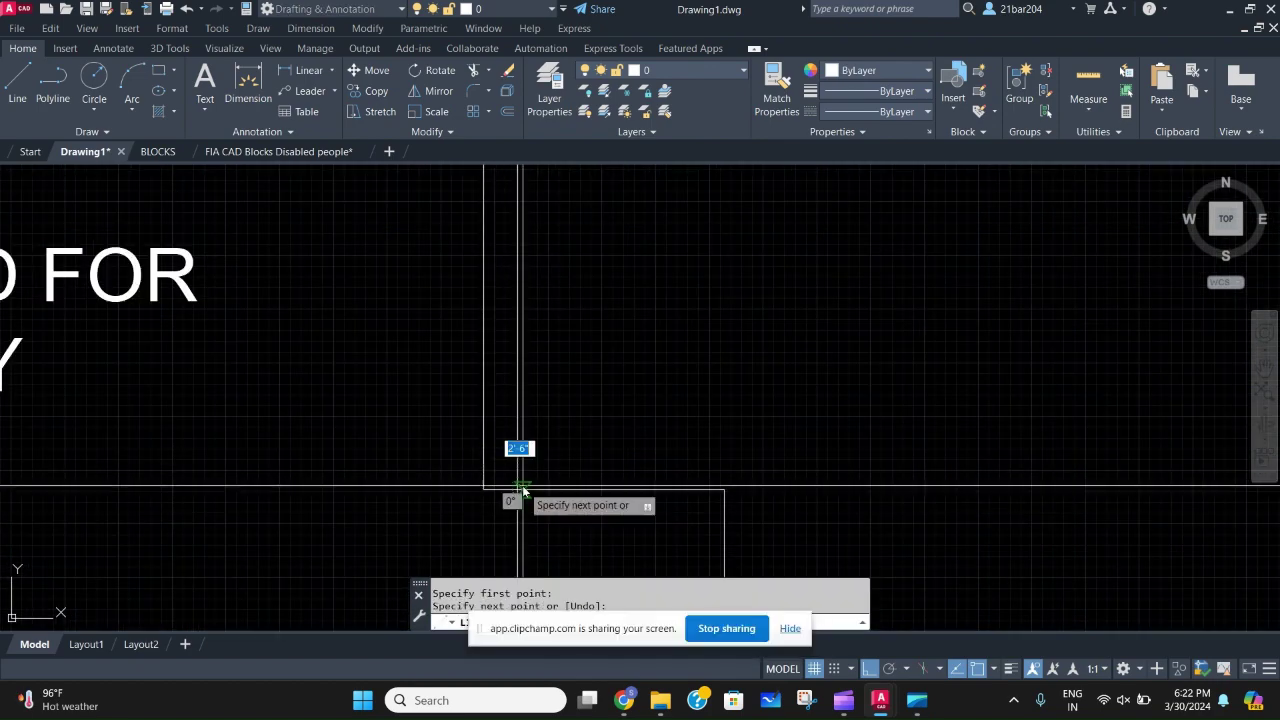
mouse_move(610, 413)
middle_down()
mouse_move(606, 426)
mouse_move(478, 420)
mouse_move(528, 409)
mouse_move(337, 534)
mouse_move(560, 357)
mouse_move(564, 335)
middle_up()
Set the drawing's length unit type to Decimal.
text(un)
key(Return)
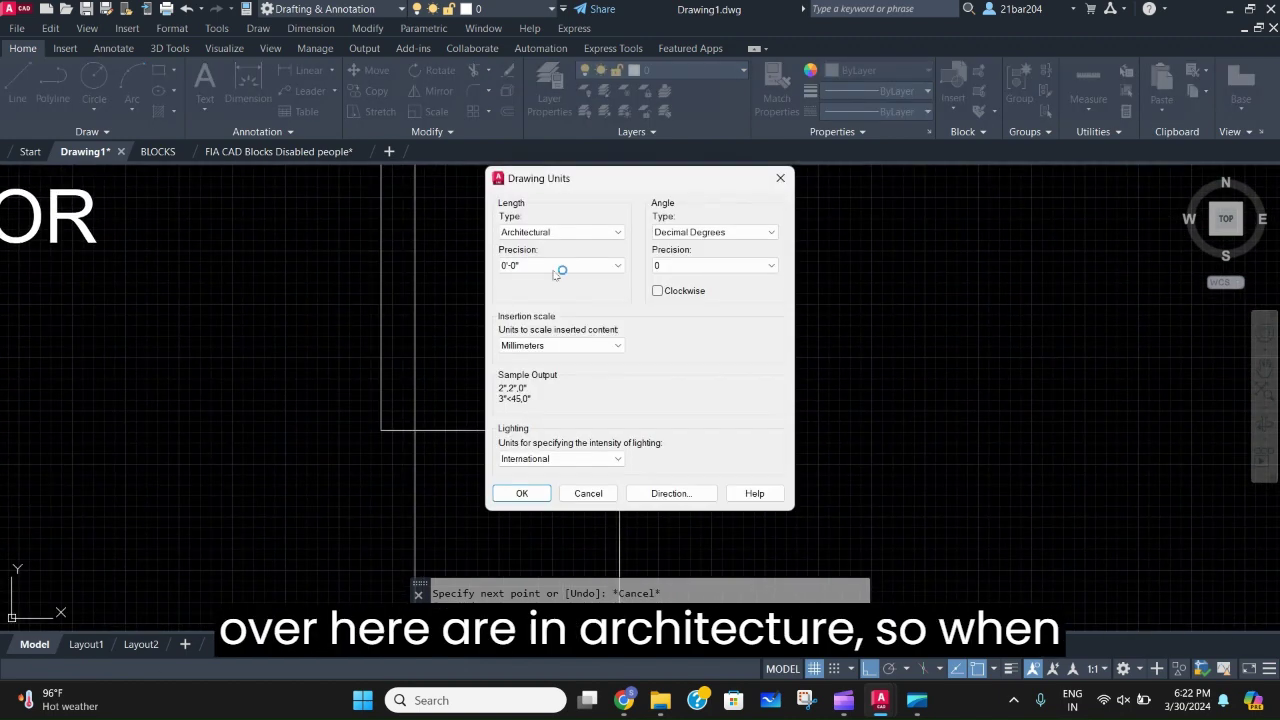
click(575, 237)
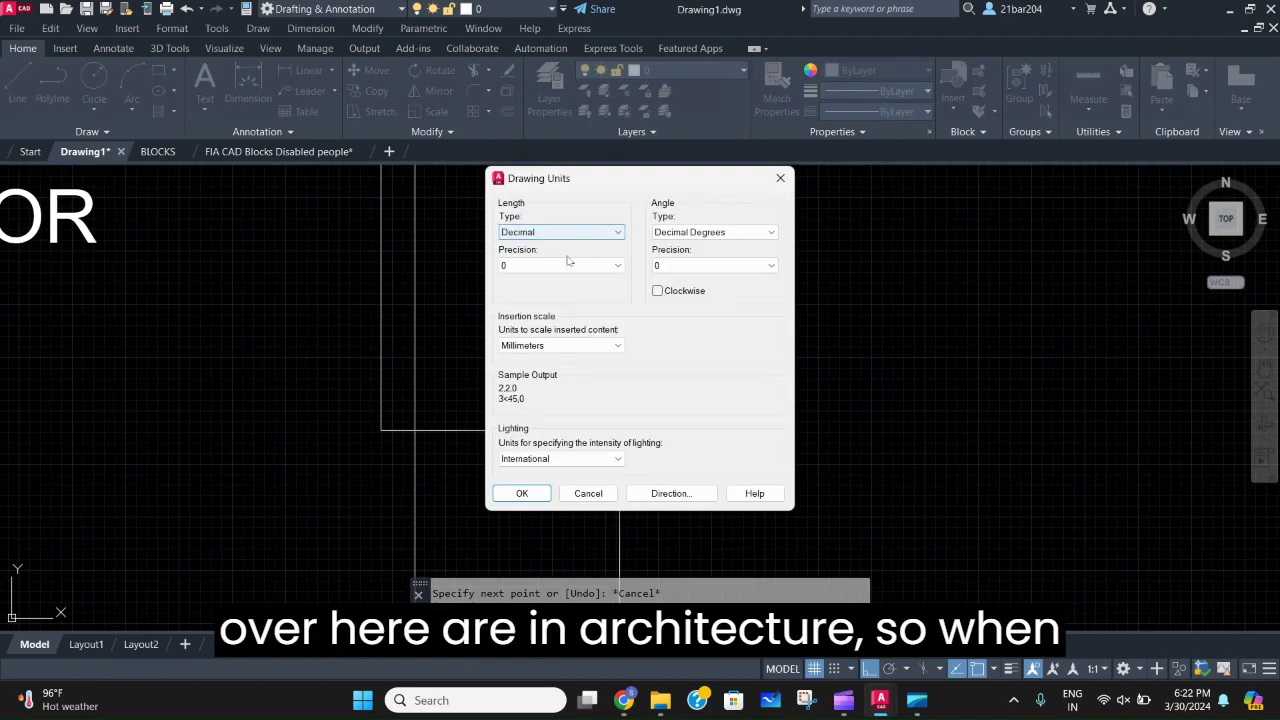
click(568, 258)
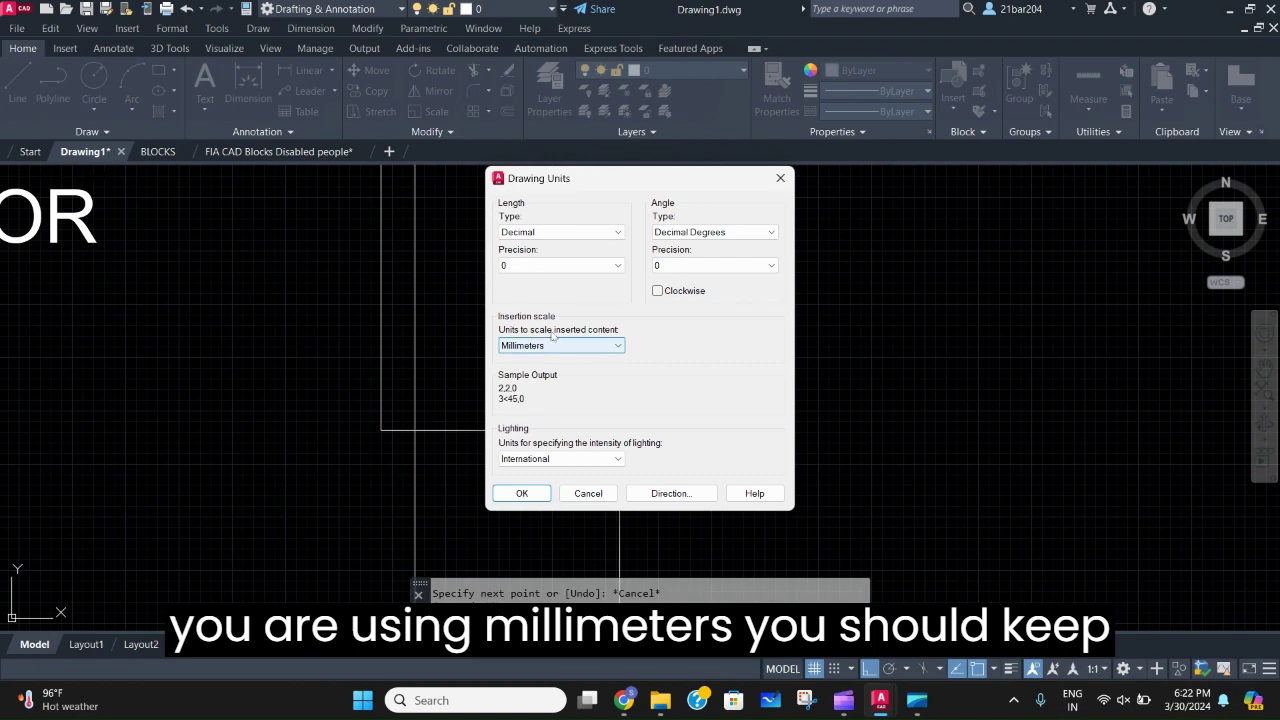
click(522, 493)
Draw a vertical line about 2918 long from the square's upper right corner up to the level of the existing wall's top.
scroll(594, 354, down, 4)
middle_drag(594, 354, 572, 406)
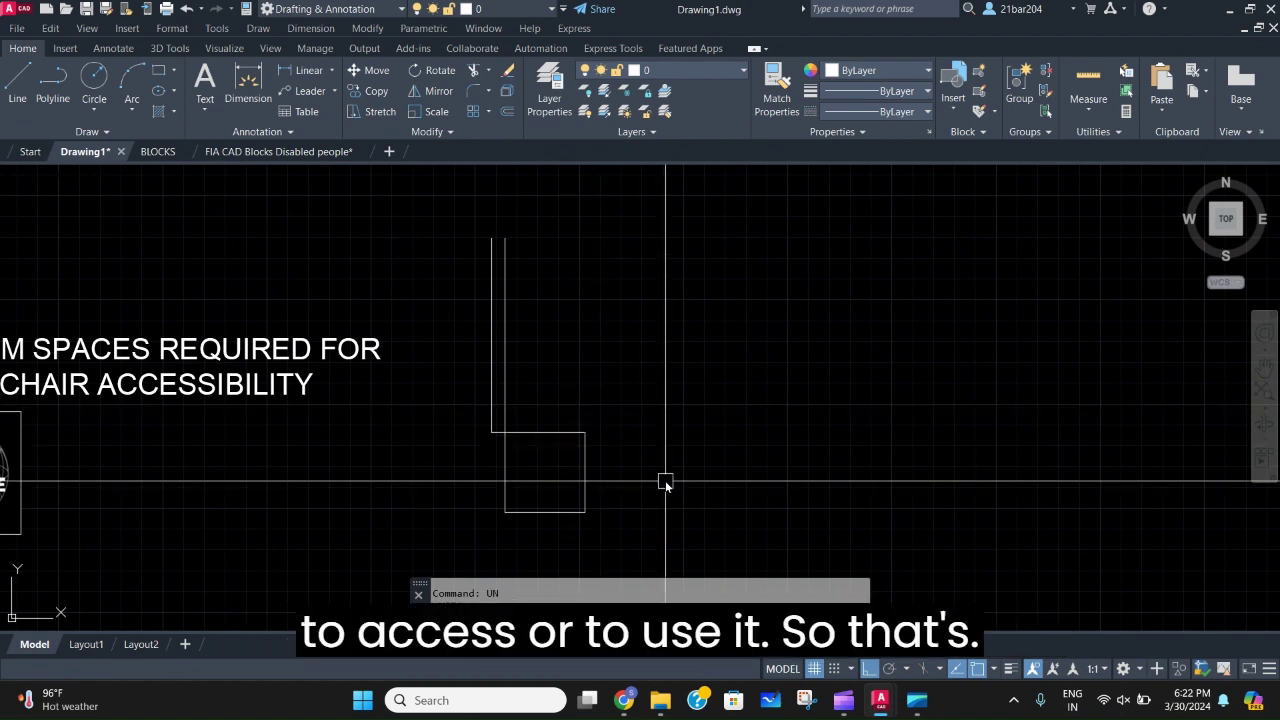
middle_drag(666, 480, 549, 480)
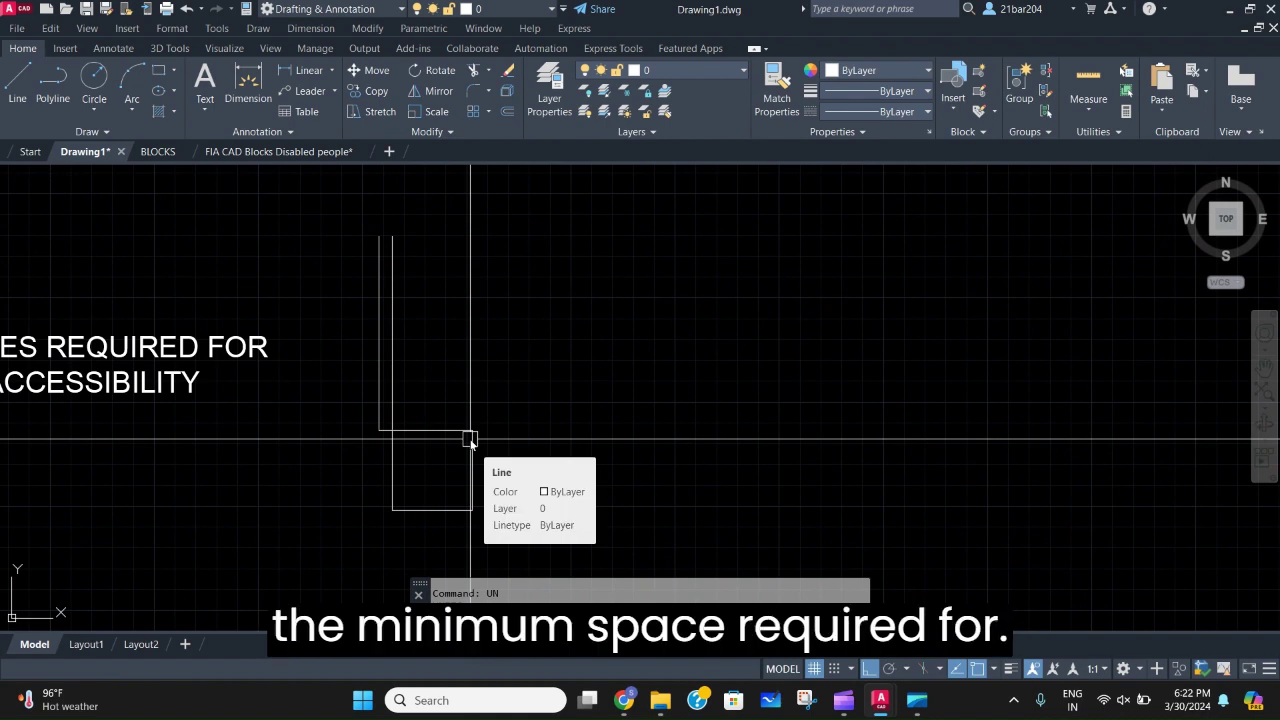
text(l)
key(Return)
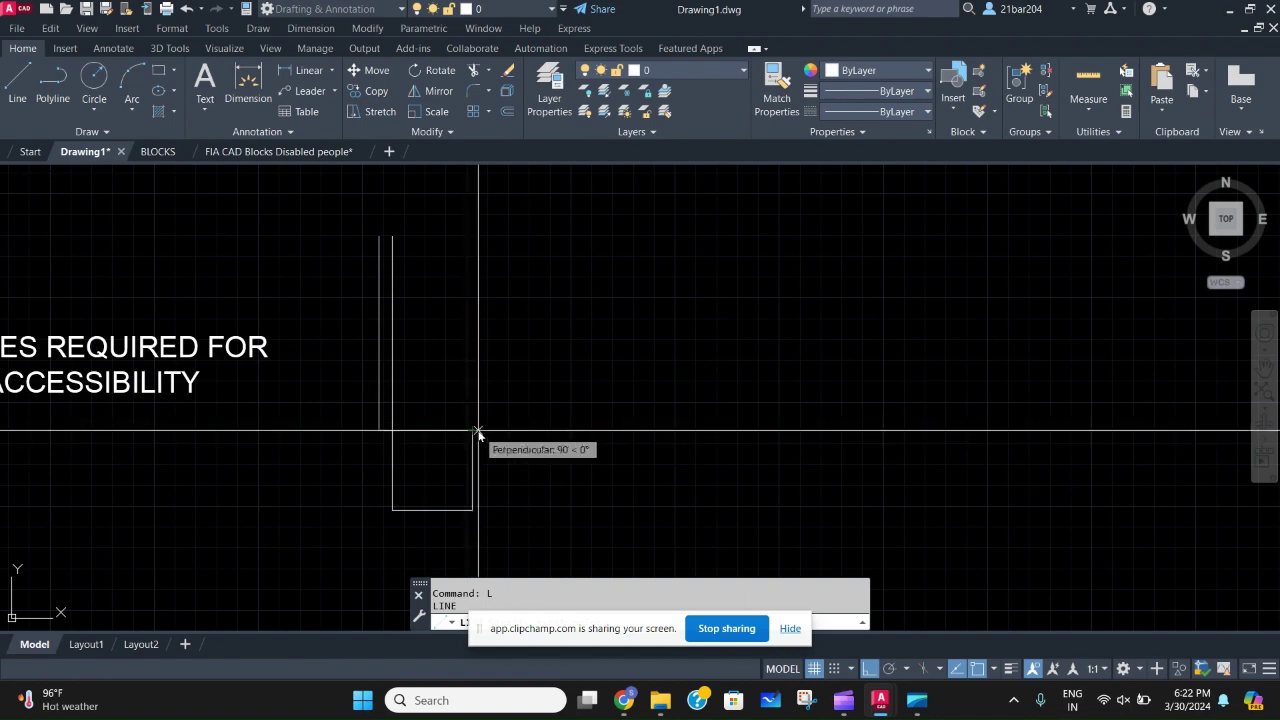
scroll(403, 434, up, 4)
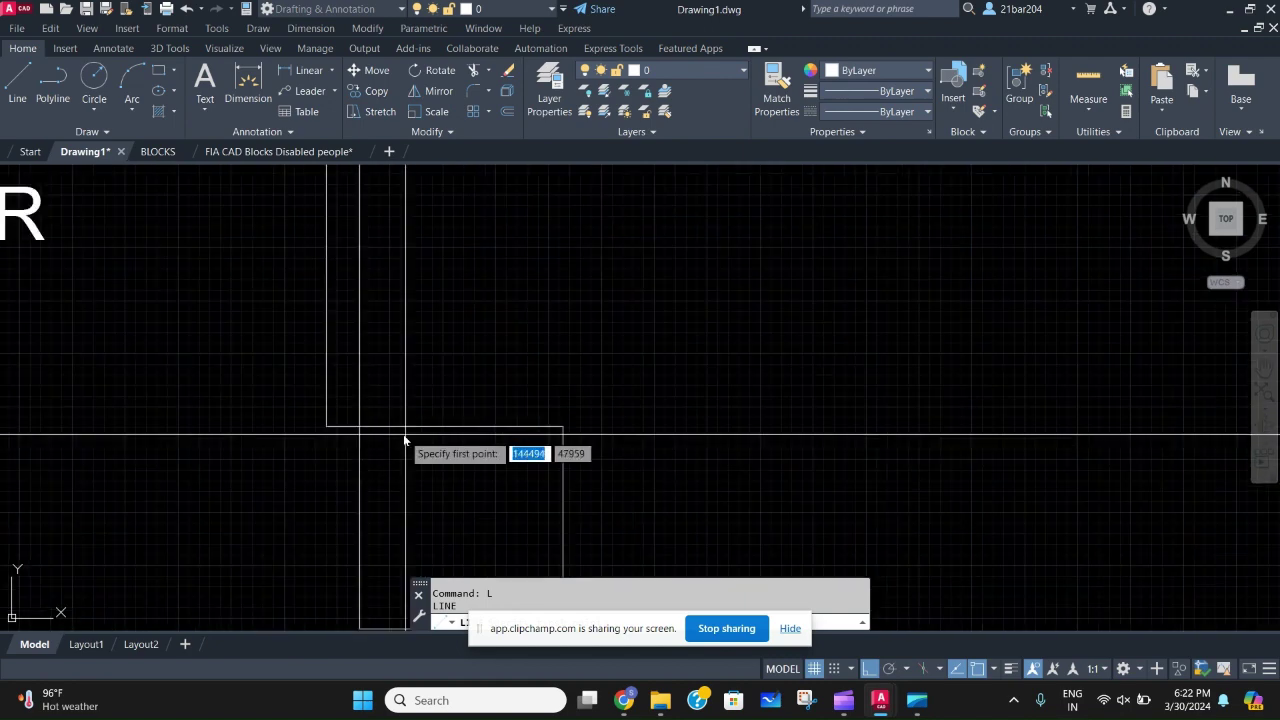
middle_drag(401, 429, 336, 441)
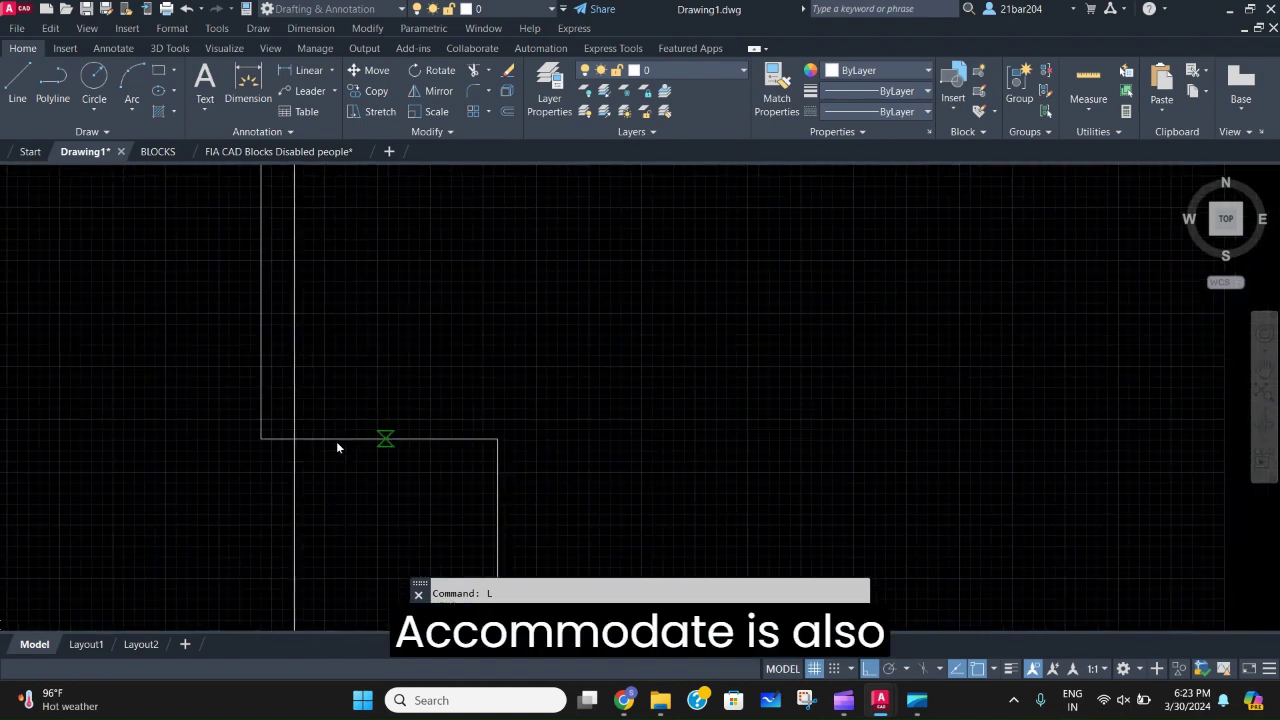
click(498, 440)
scroll(508, 370, down, 2)
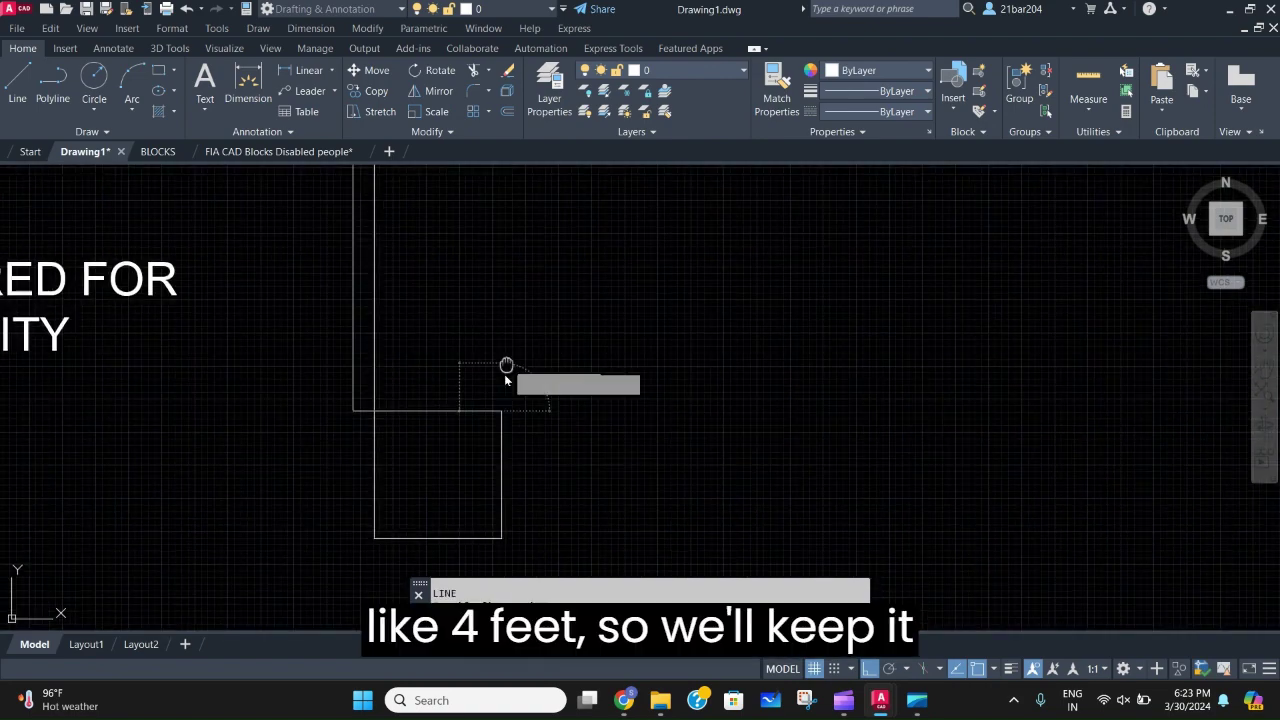
middle_drag(508, 371, 494, 431)
middle_drag(478, 330, 456, 433)
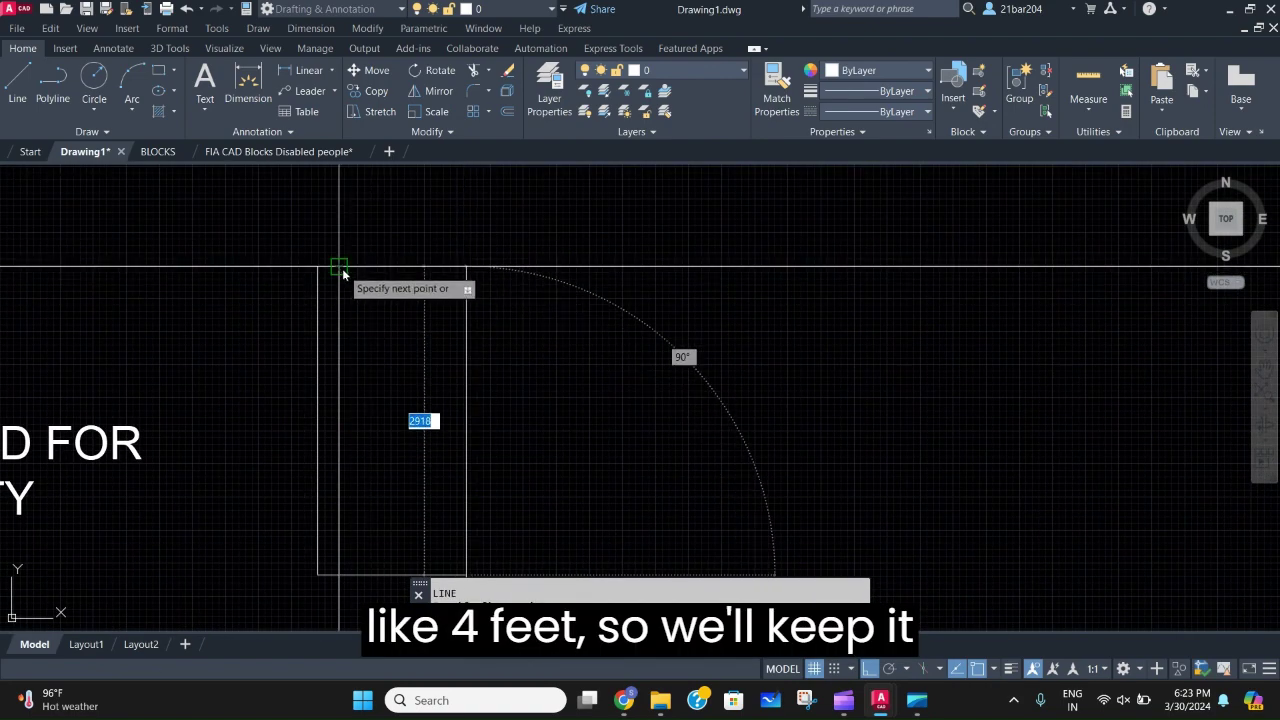
click(424, 269)
key(Escape)
middle_drag(474, 350, 473, 278)
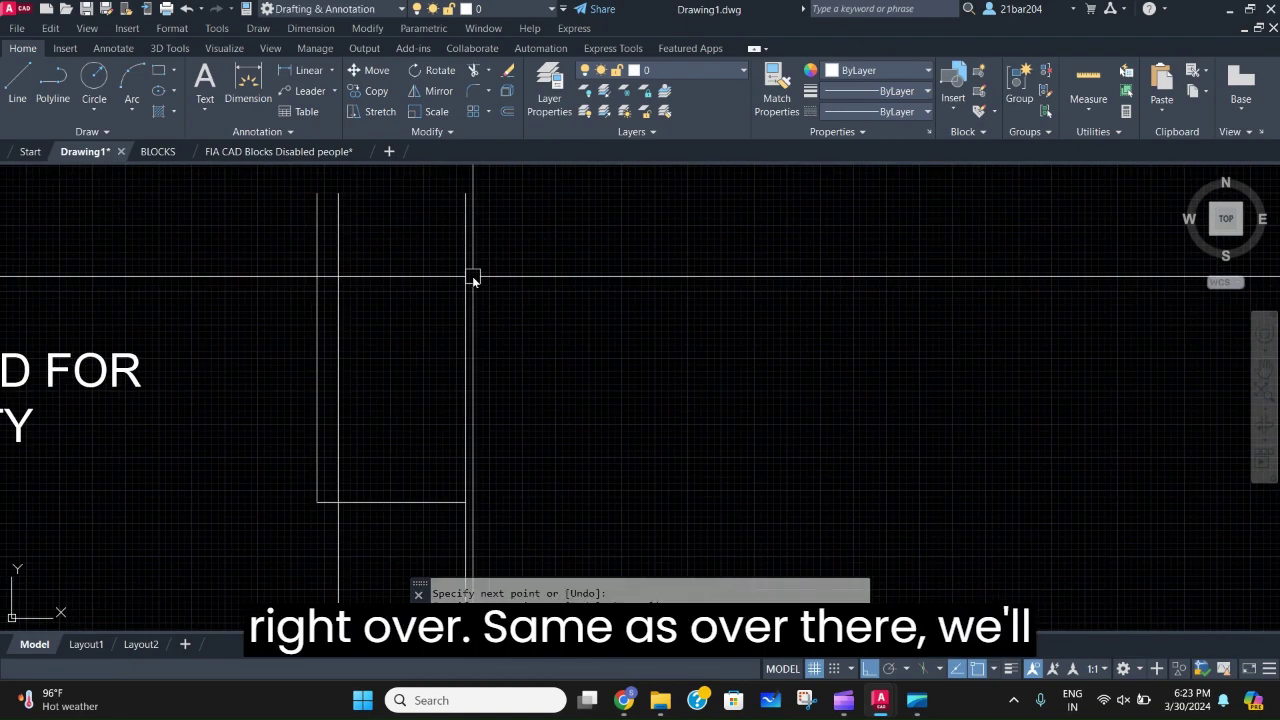
Offset the new vertical line outward, away from the corridor, by the same 200 as the opposite wall.
key(Return)
key(Return)
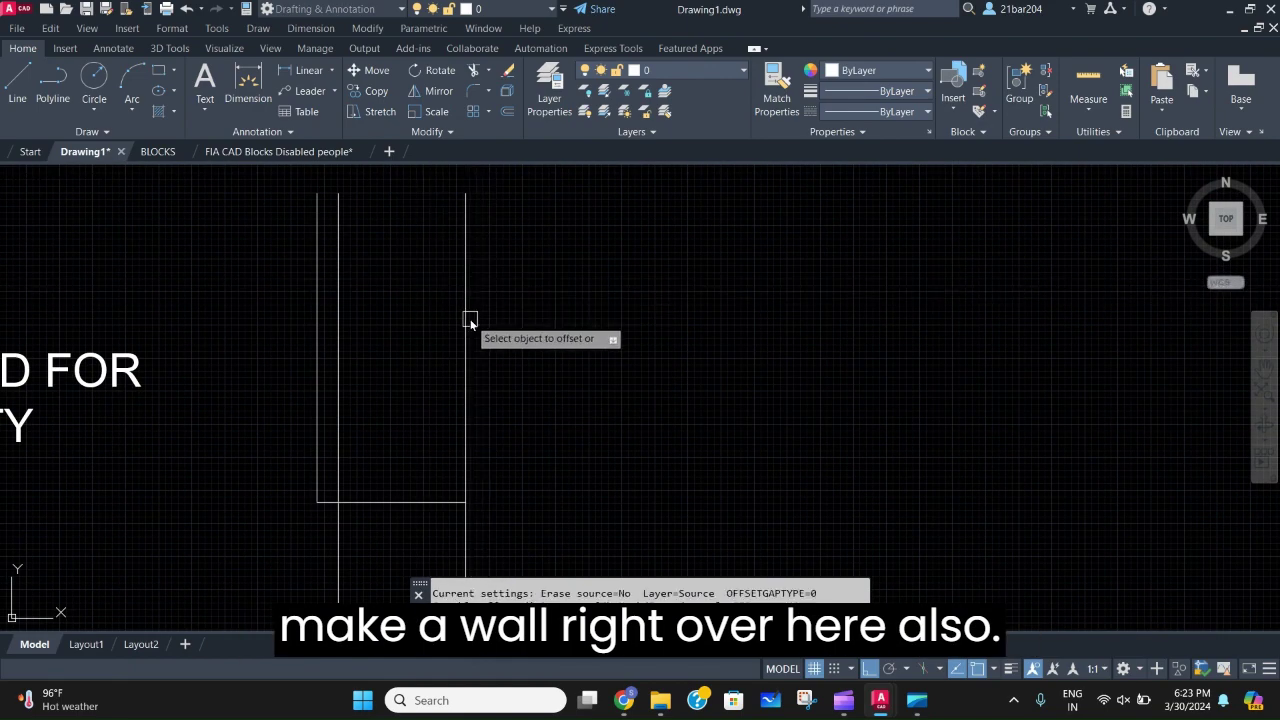
click(469, 319)
click(538, 384)
key(Escape)
scroll(457, 537, up, 4)
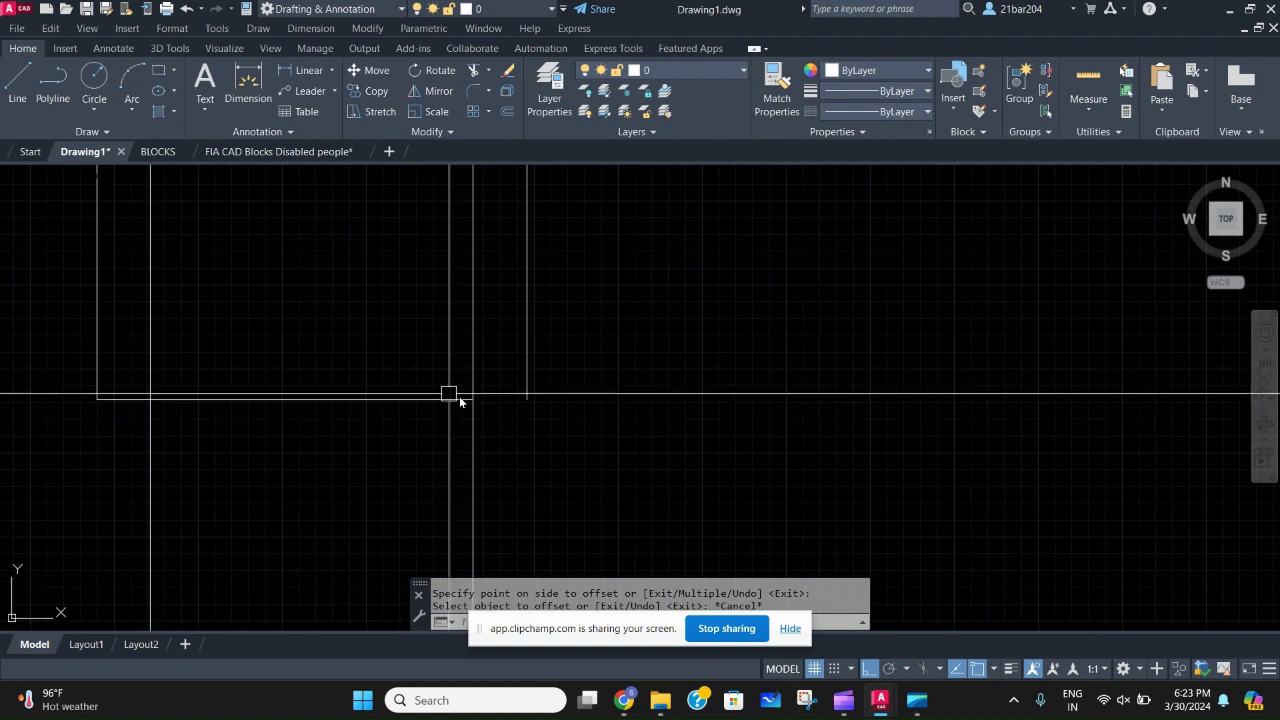
Close the lower end of the second wall with a horizontal line between its two vertical lines.
text(l)
key(Return)
click(473, 399)
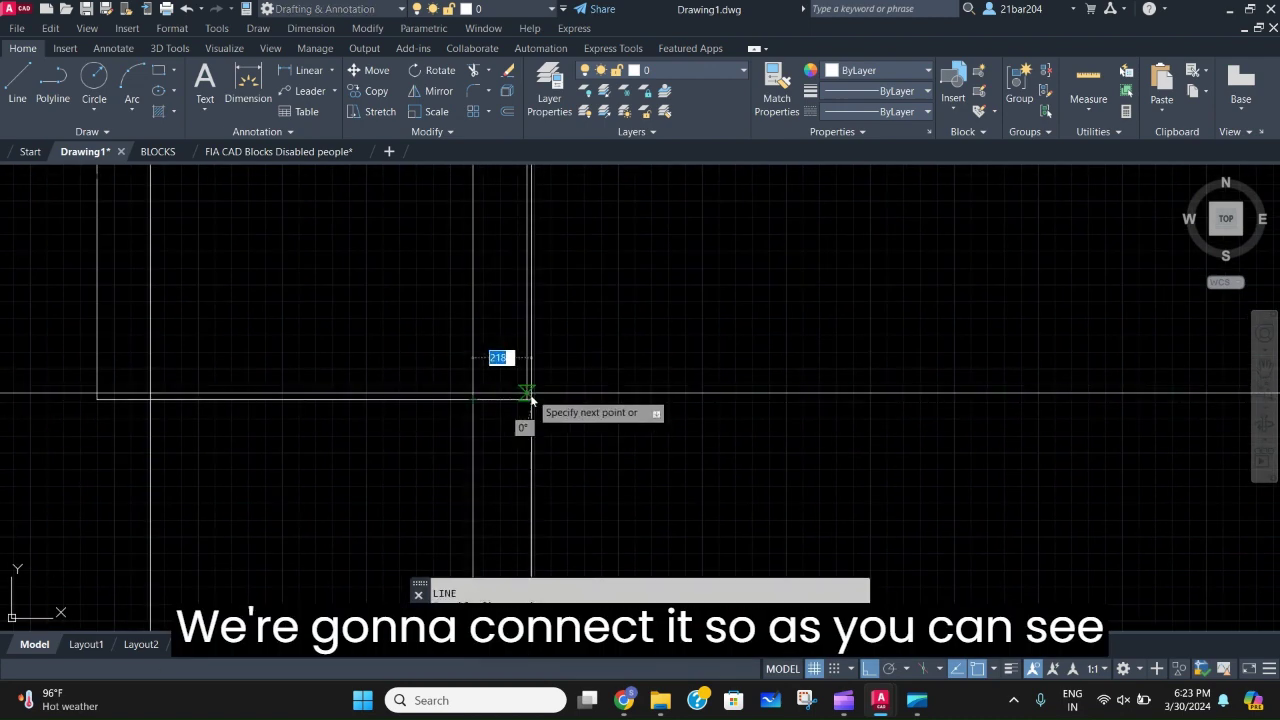
click(527, 399)
click(527, 400)
scroll(466, 460, down, 4)
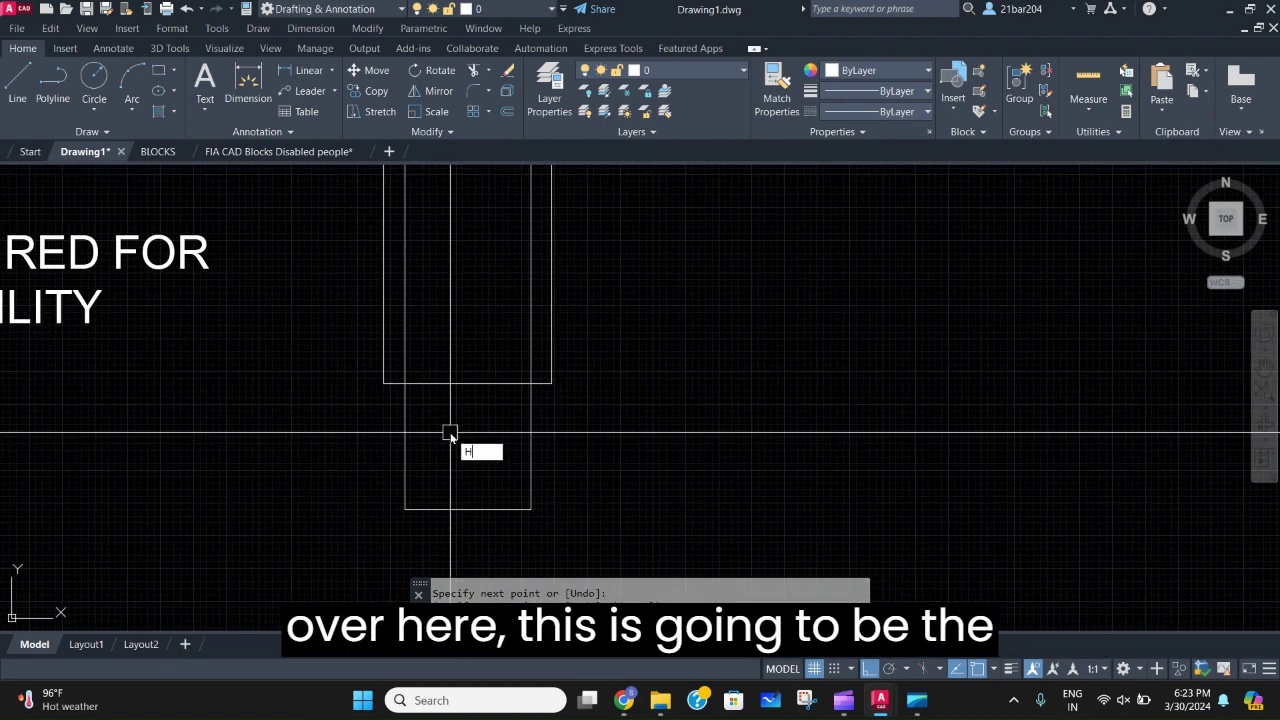
key(Escape)
Apply a solid hatch to the square in yellow 244,238,81 with a transparency of 50.
text(h)
key(Return)
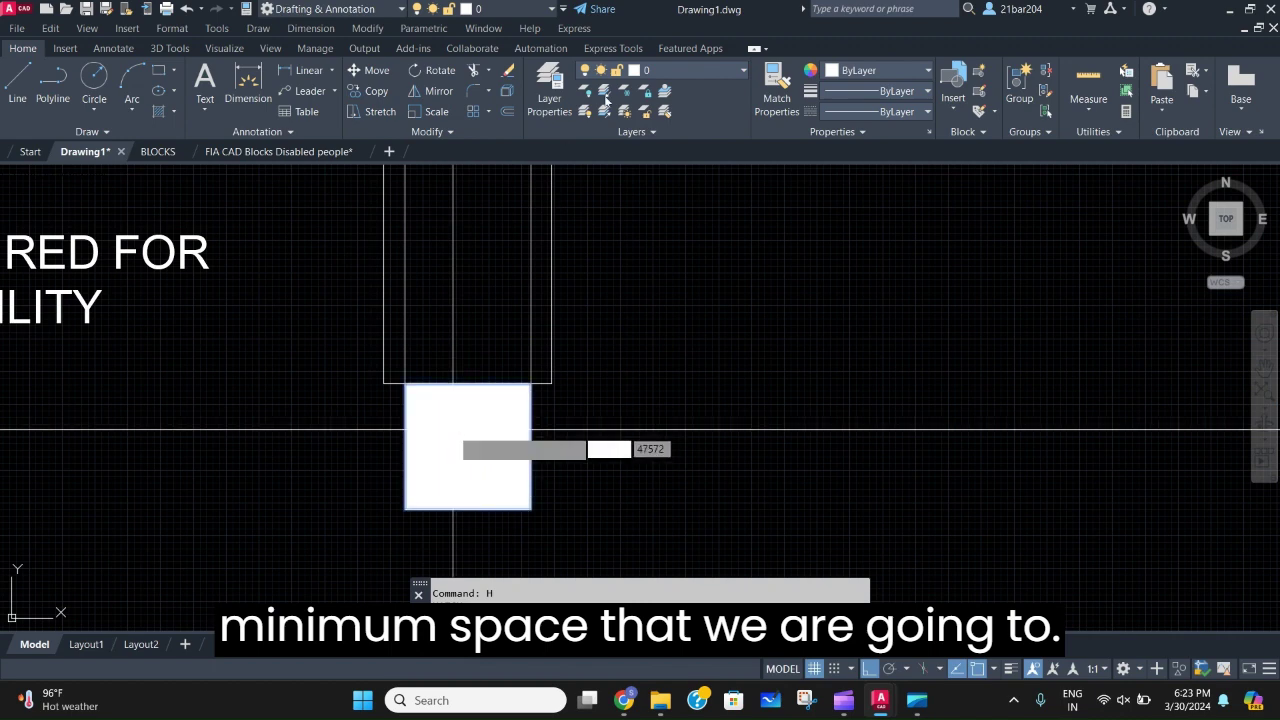
click(549, 91)
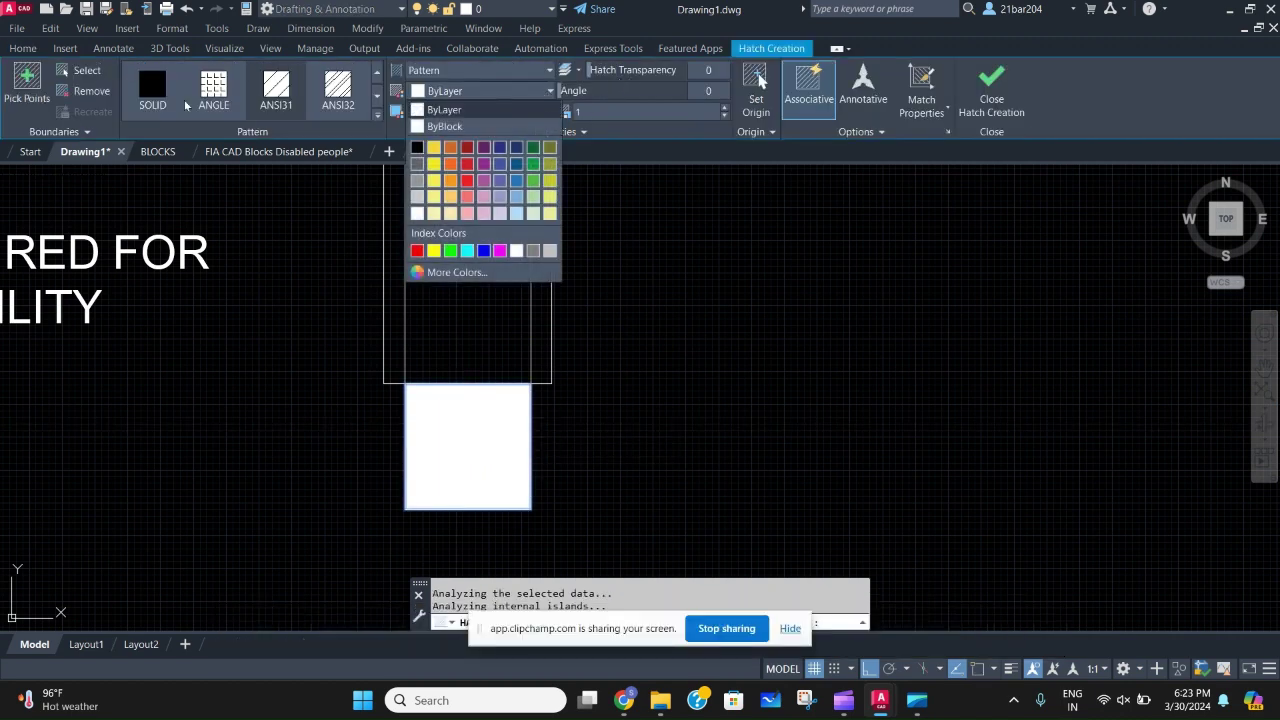
click(551, 91)
click(548, 91)
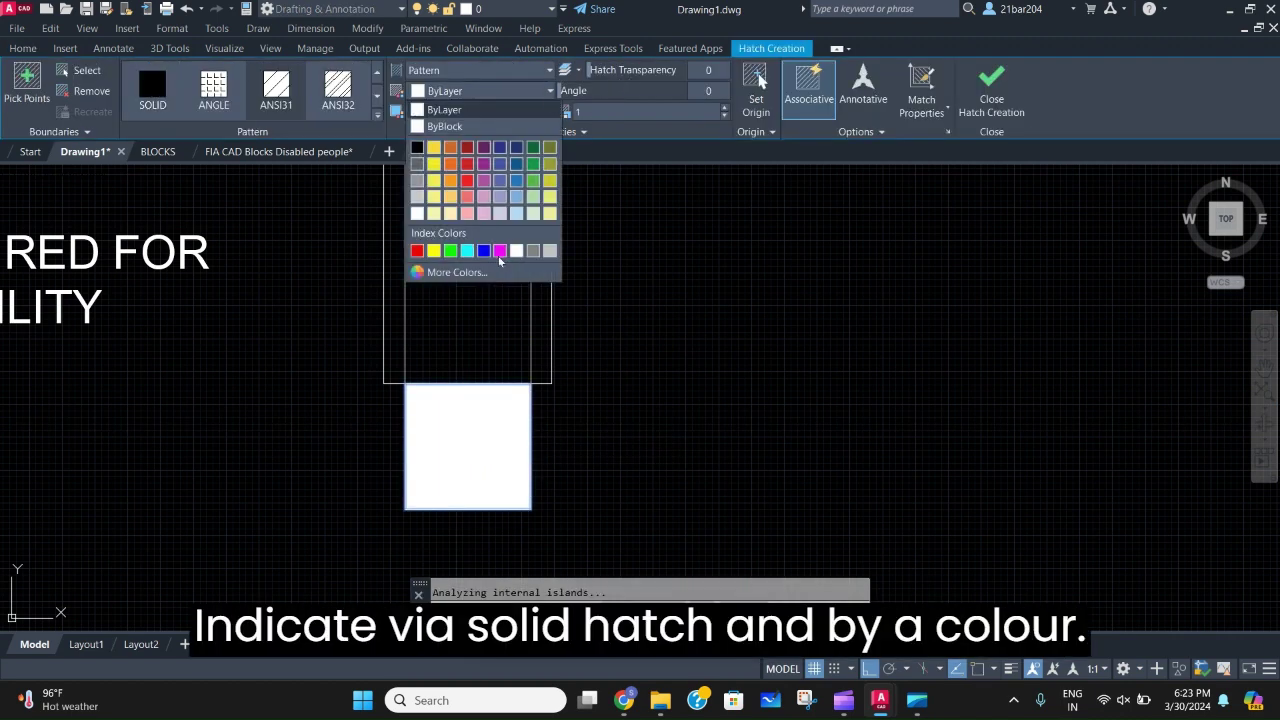
click(435, 184)
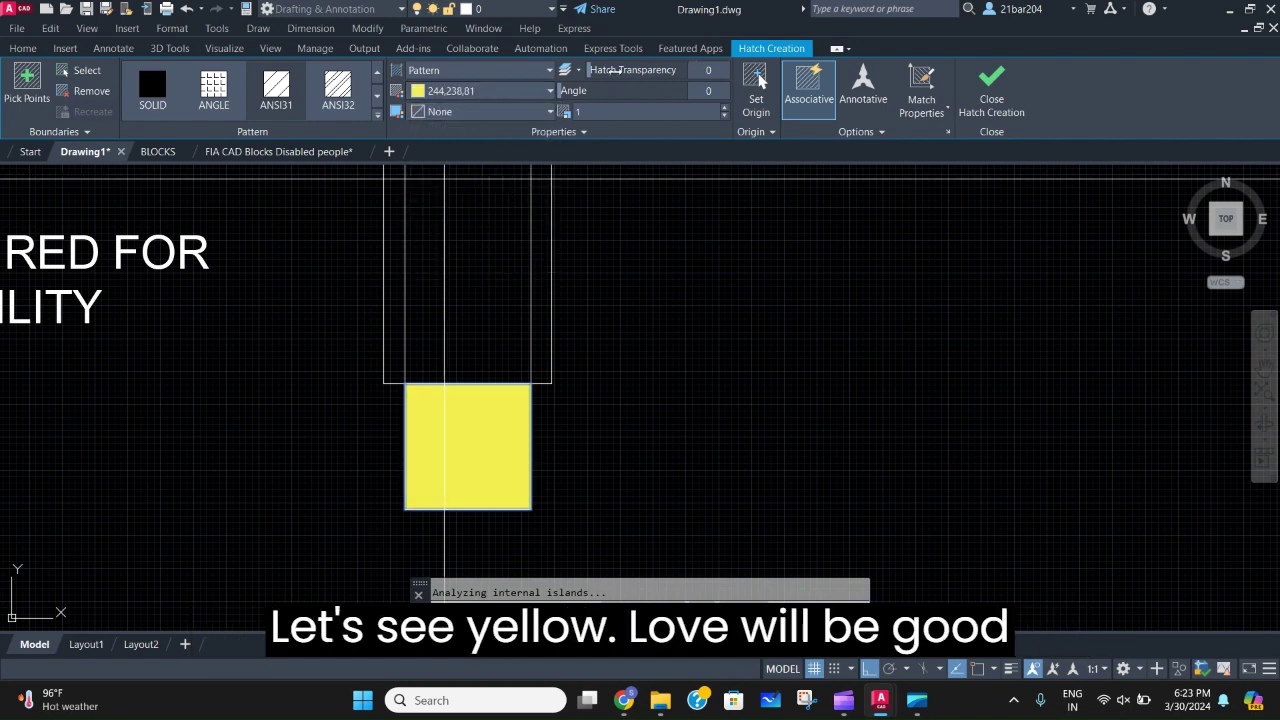
drag(612, 70, 679, 68)
Set the hatch colour to pale yellow 248,246,176 and its transparency to 34, and finish the hatch.
click(526, 92)
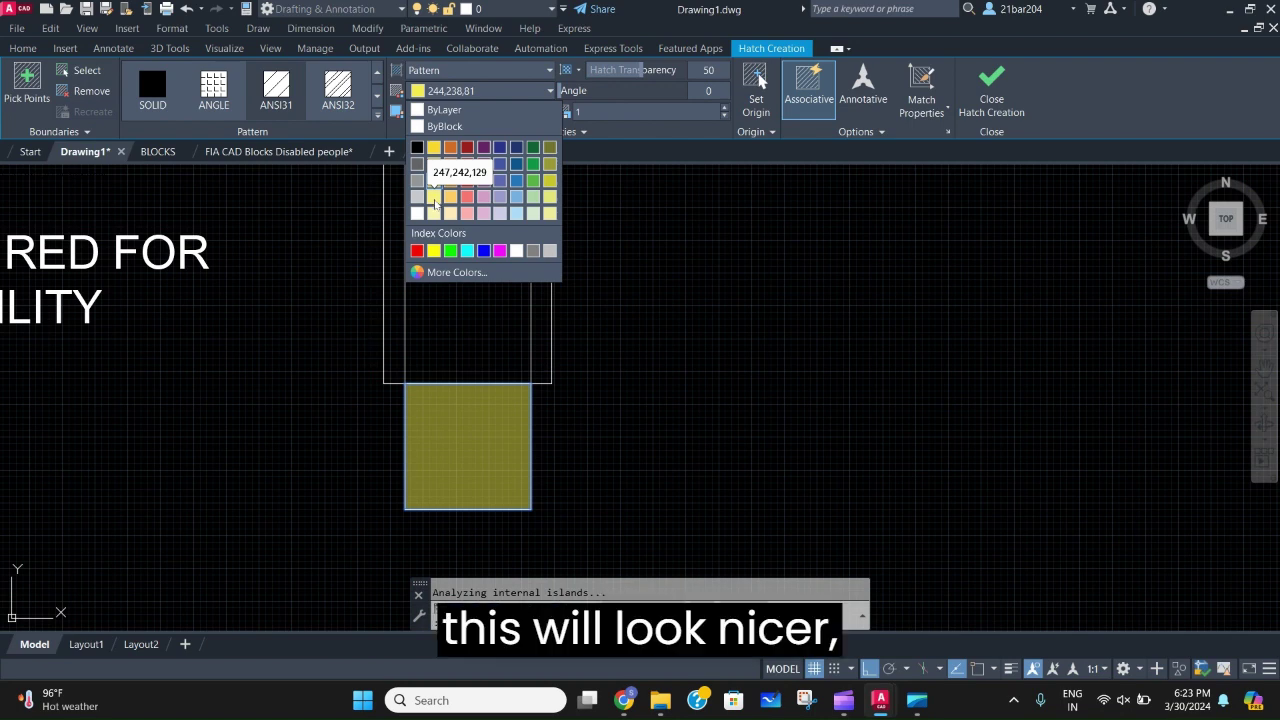
click(433, 213)
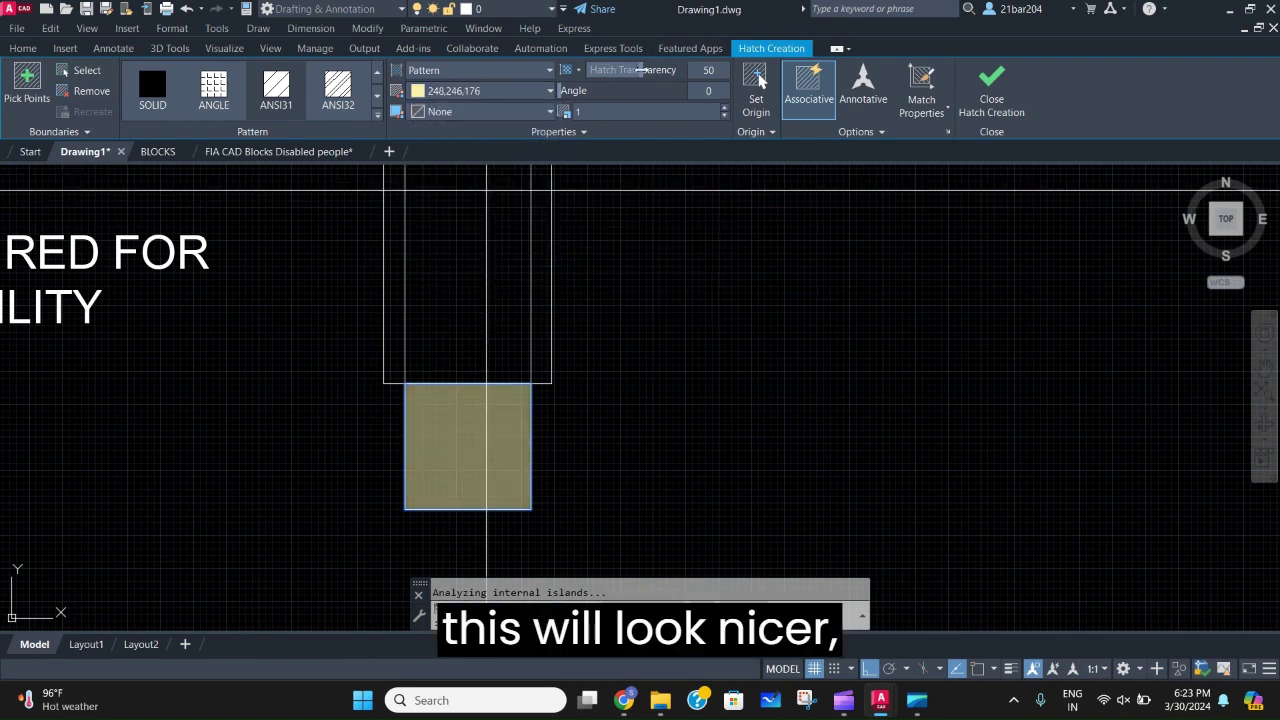
drag(641, 69, 608, 72)
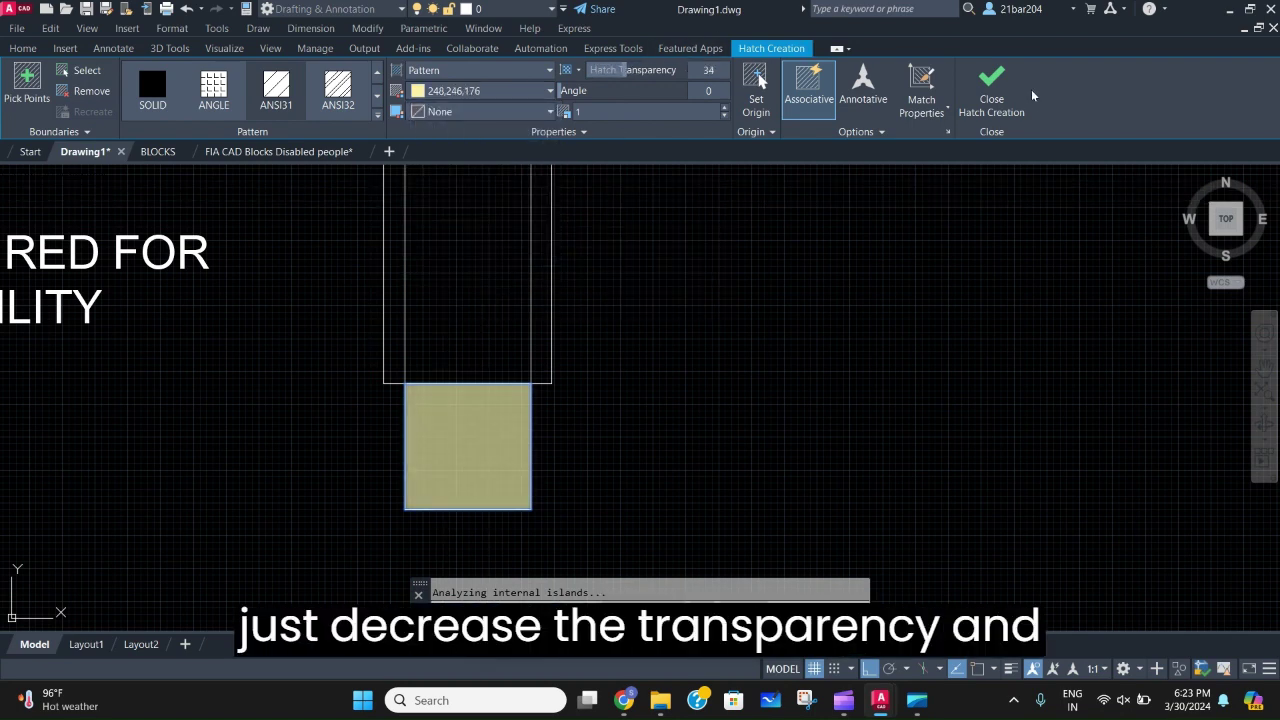
key(Return)
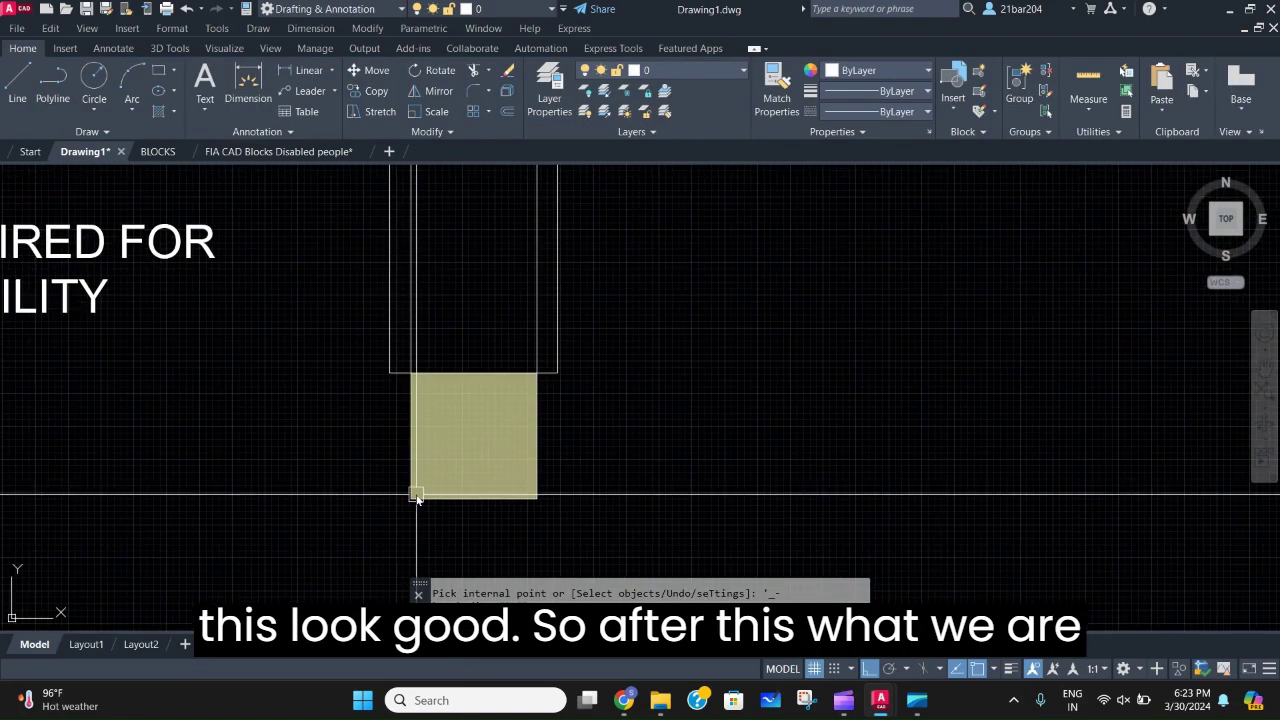
key(Escape)
Draw a circle of radius 500 centred in the hatched square and set its colour to red.
text(c)
key(Return)
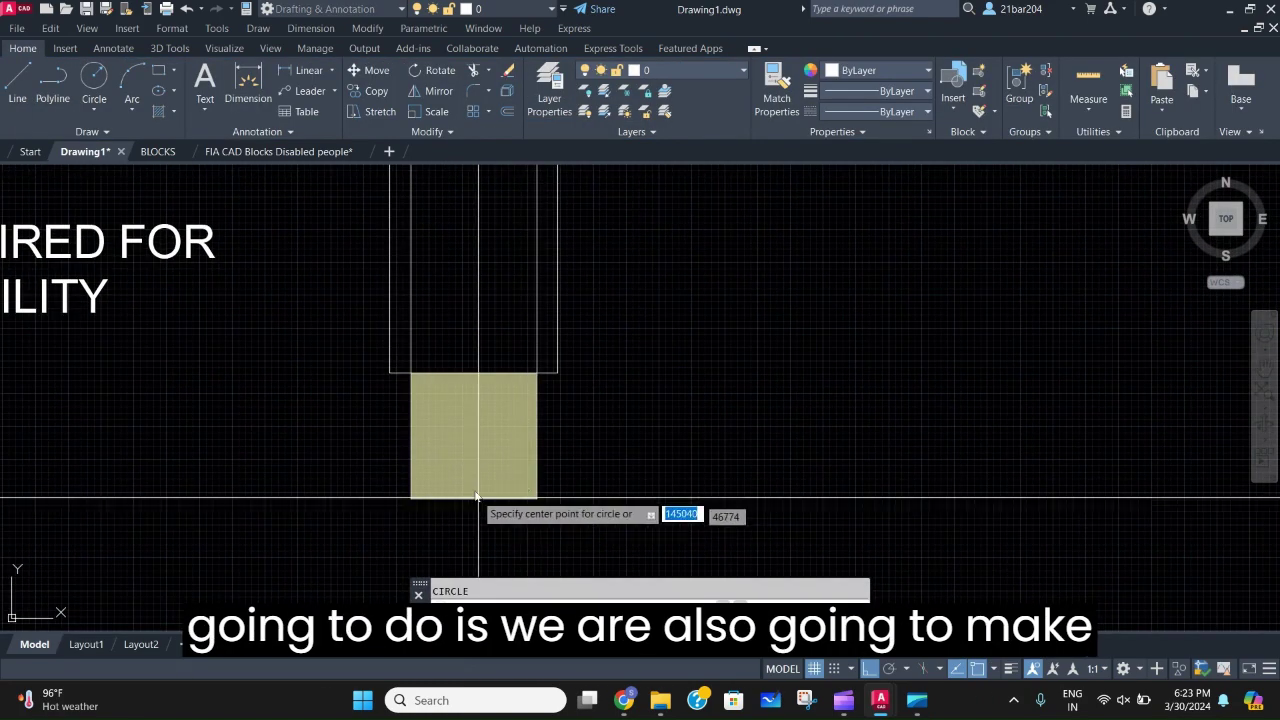
scroll(447, 424, up, 4)
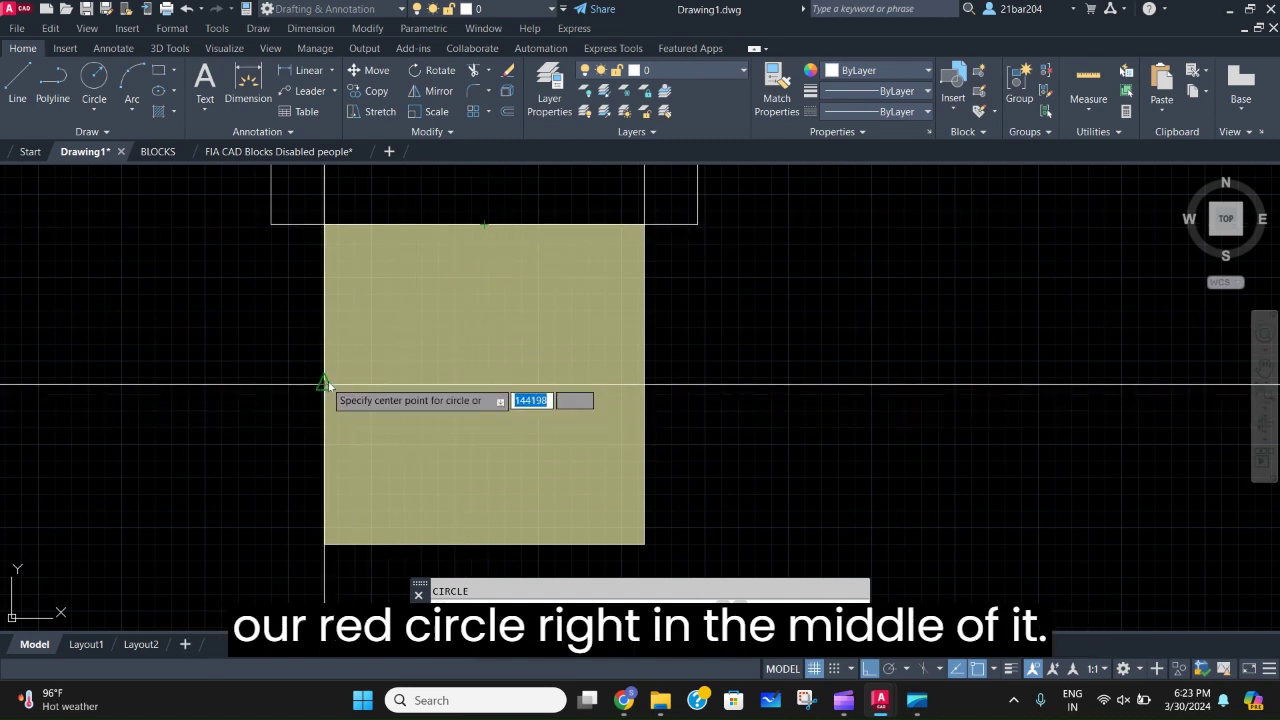
click(485, 385)
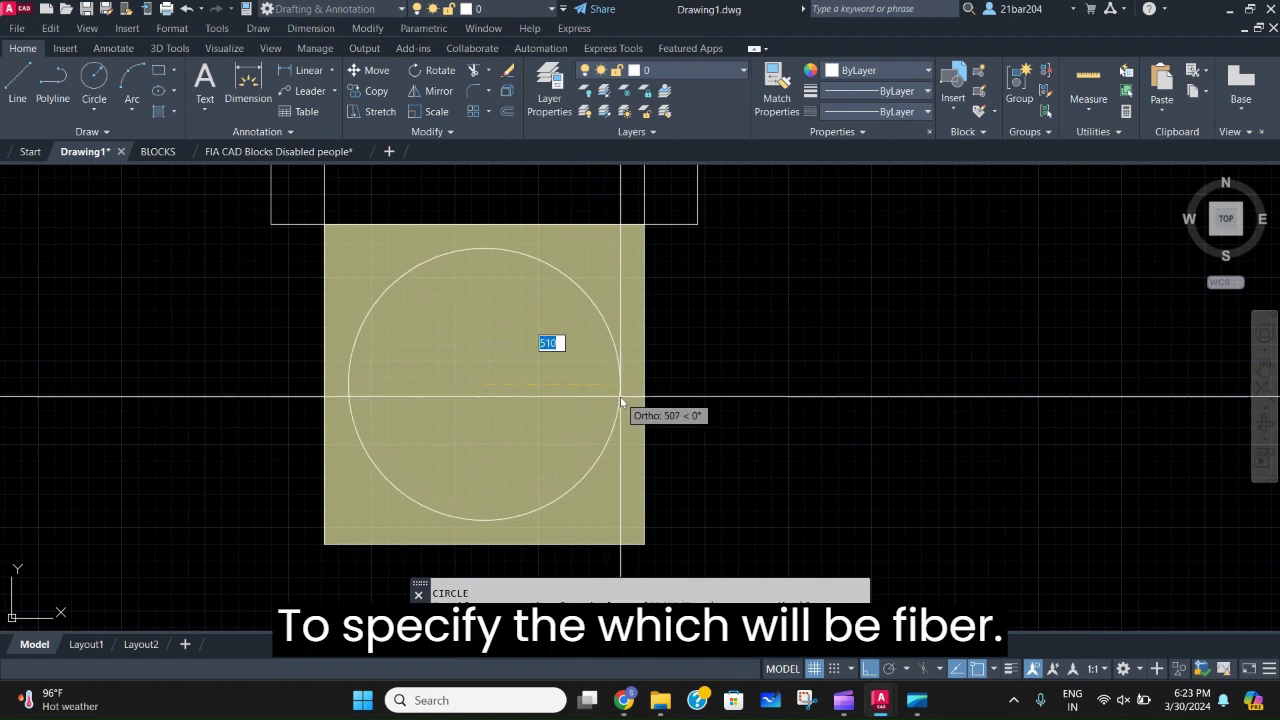
text(500)
key(Return)
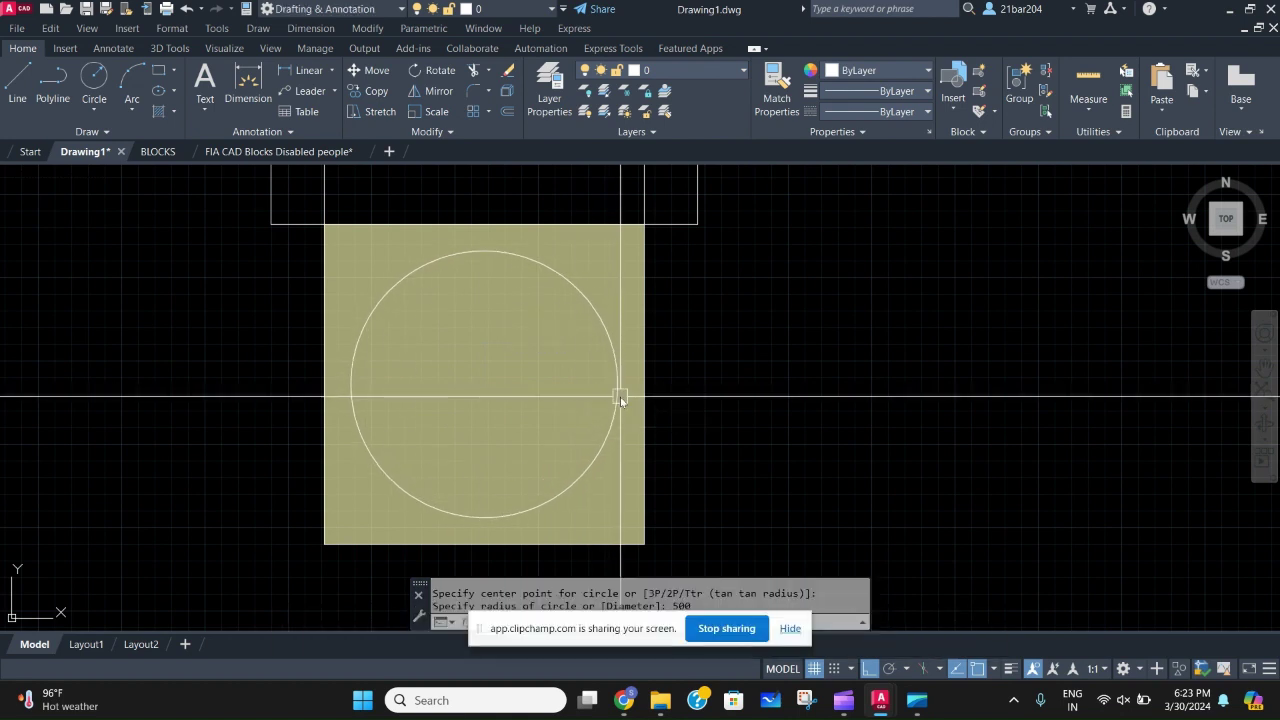
key(Escape)
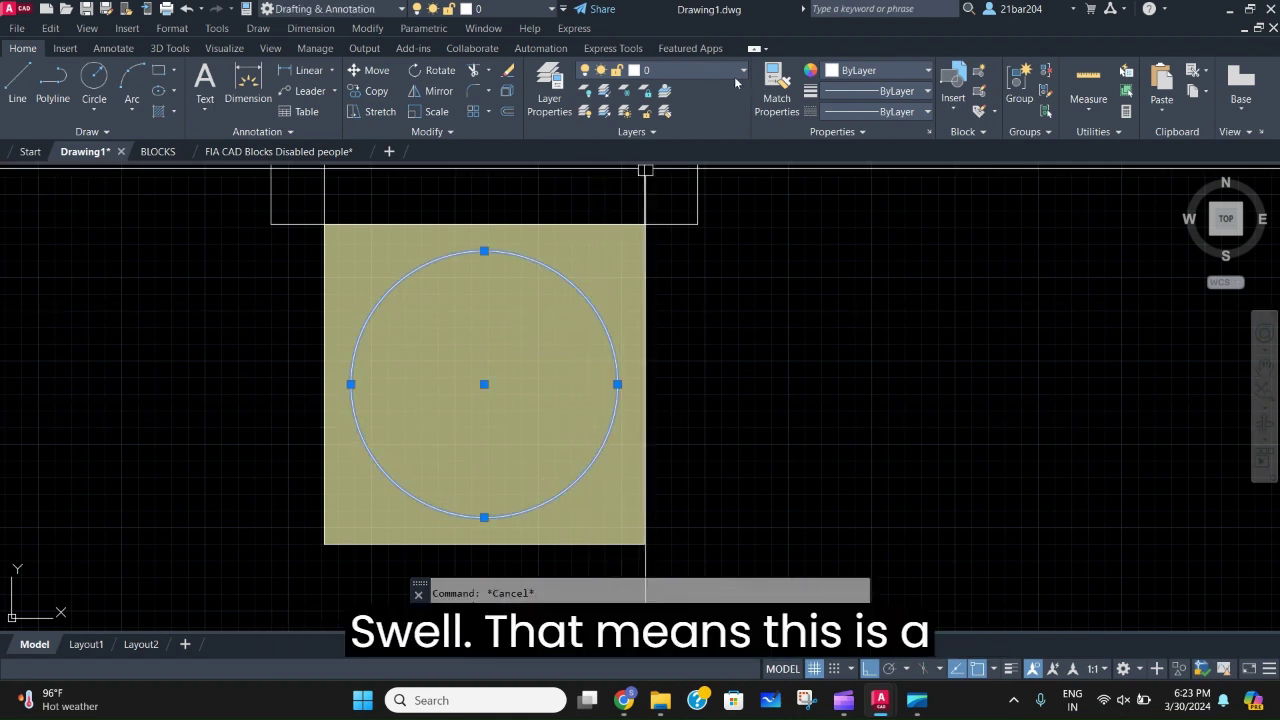
click(852, 72)
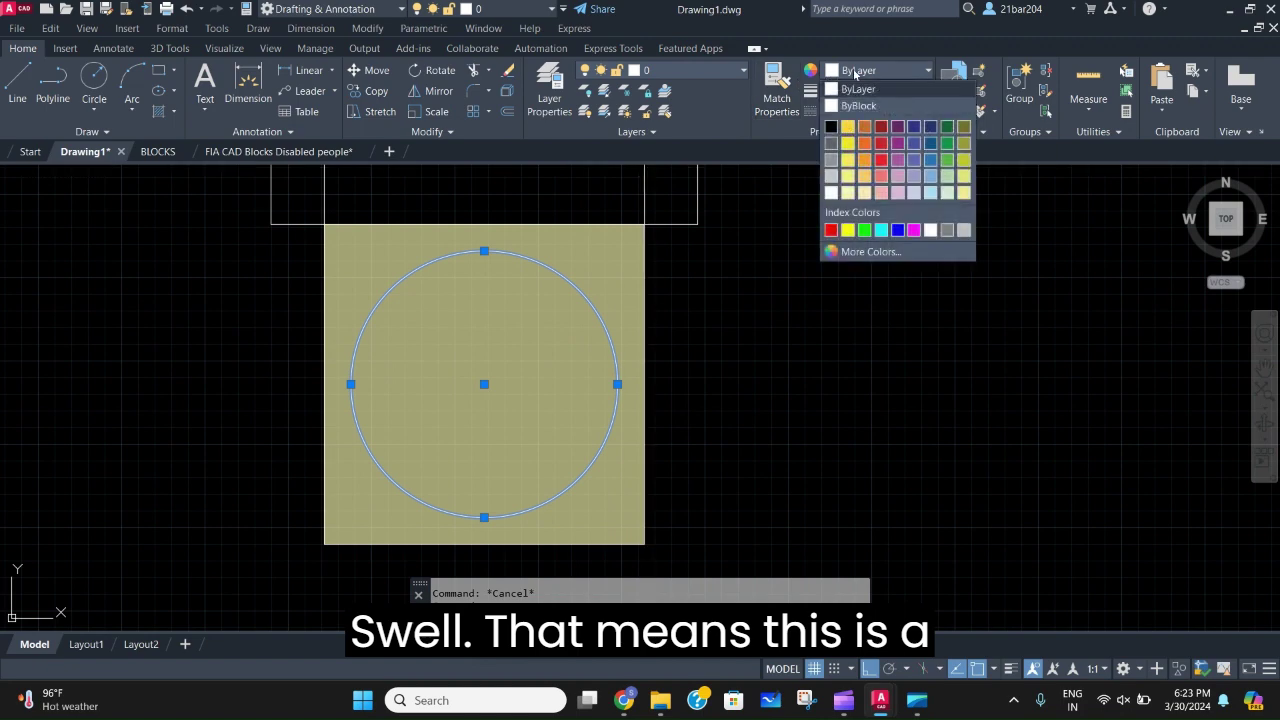
click(831, 231)
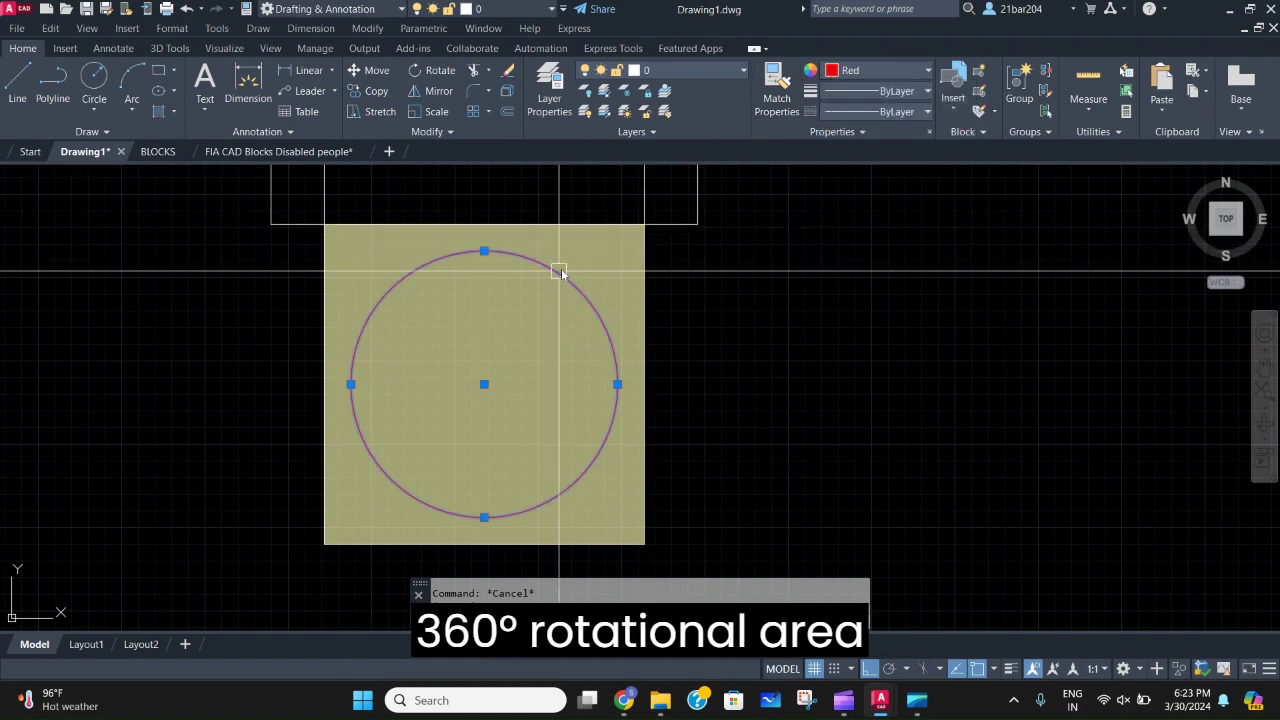
Load the ISO dash linetype ACAD_ISO02W100 from acad.lin into the drawing.
click(885, 112)
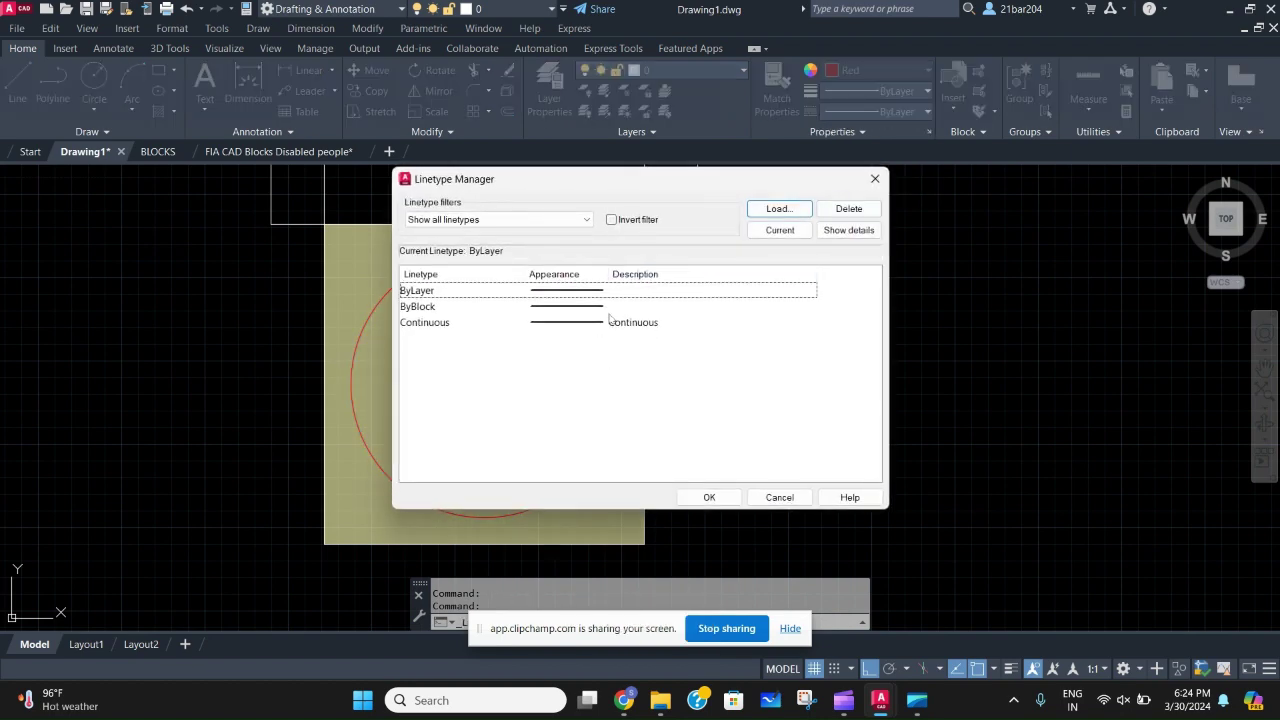
click(779, 208)
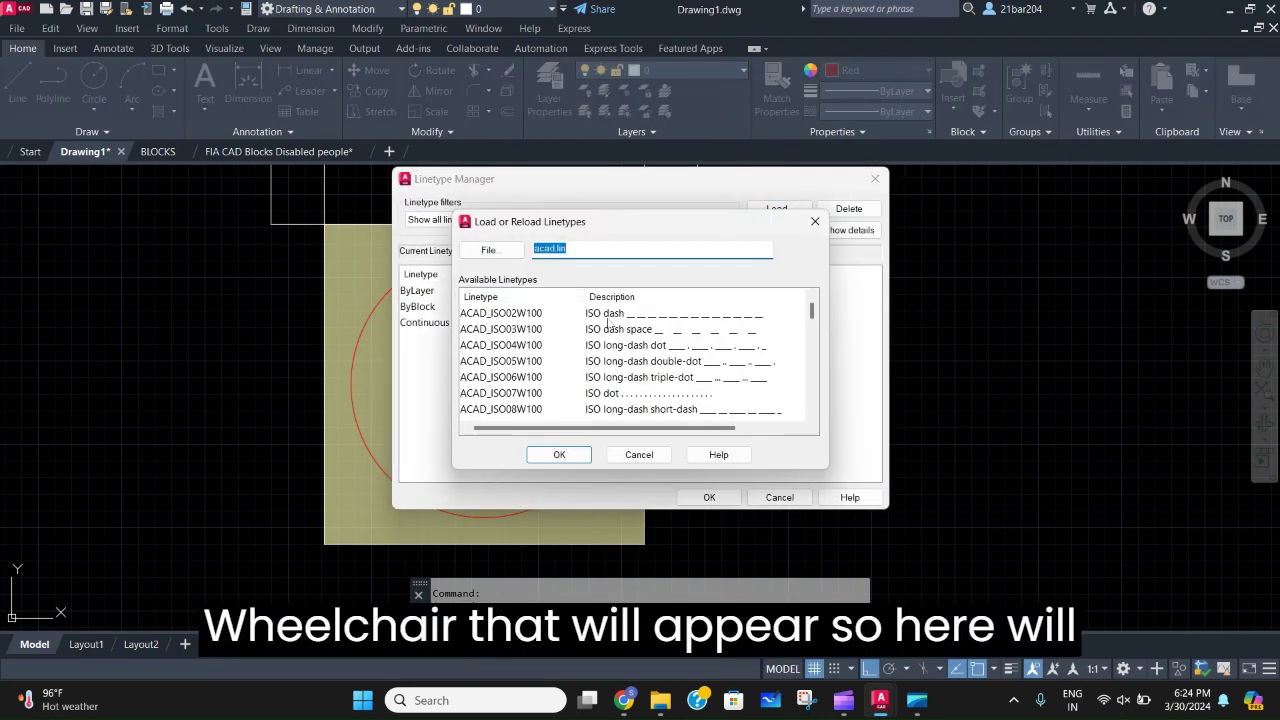
click(605, 317)
click(558, 454)
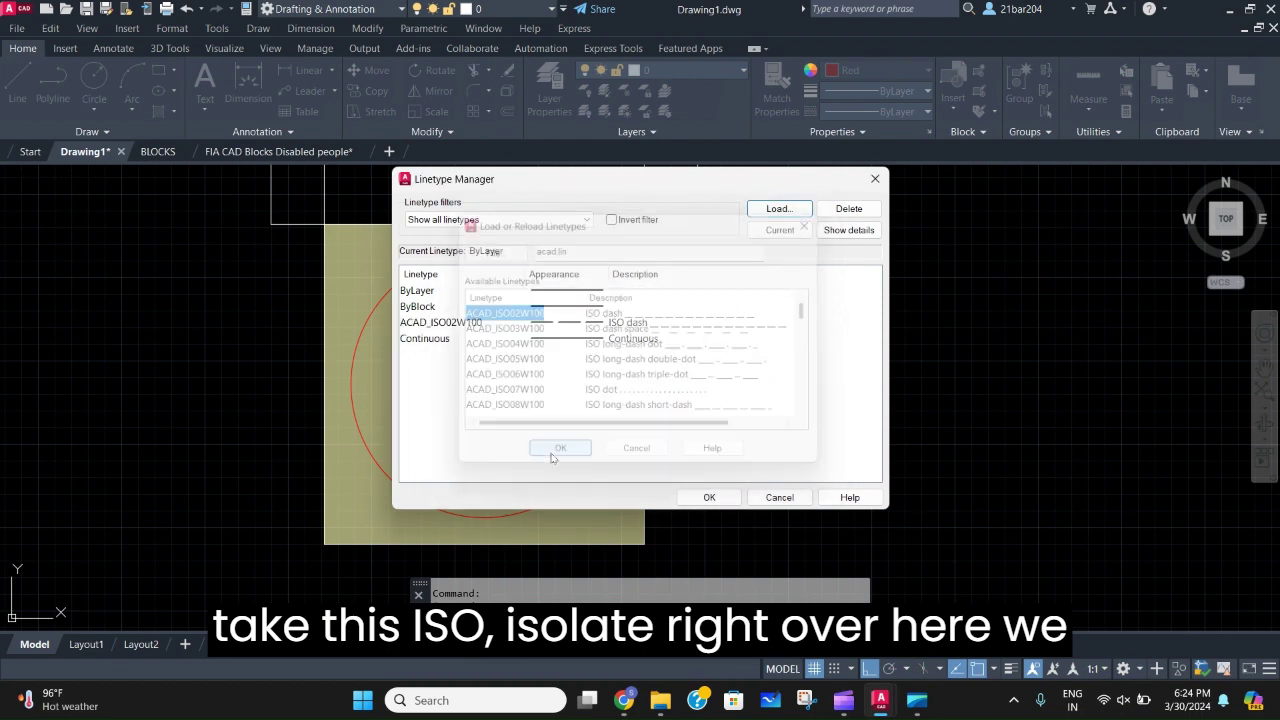
click(610, 322)
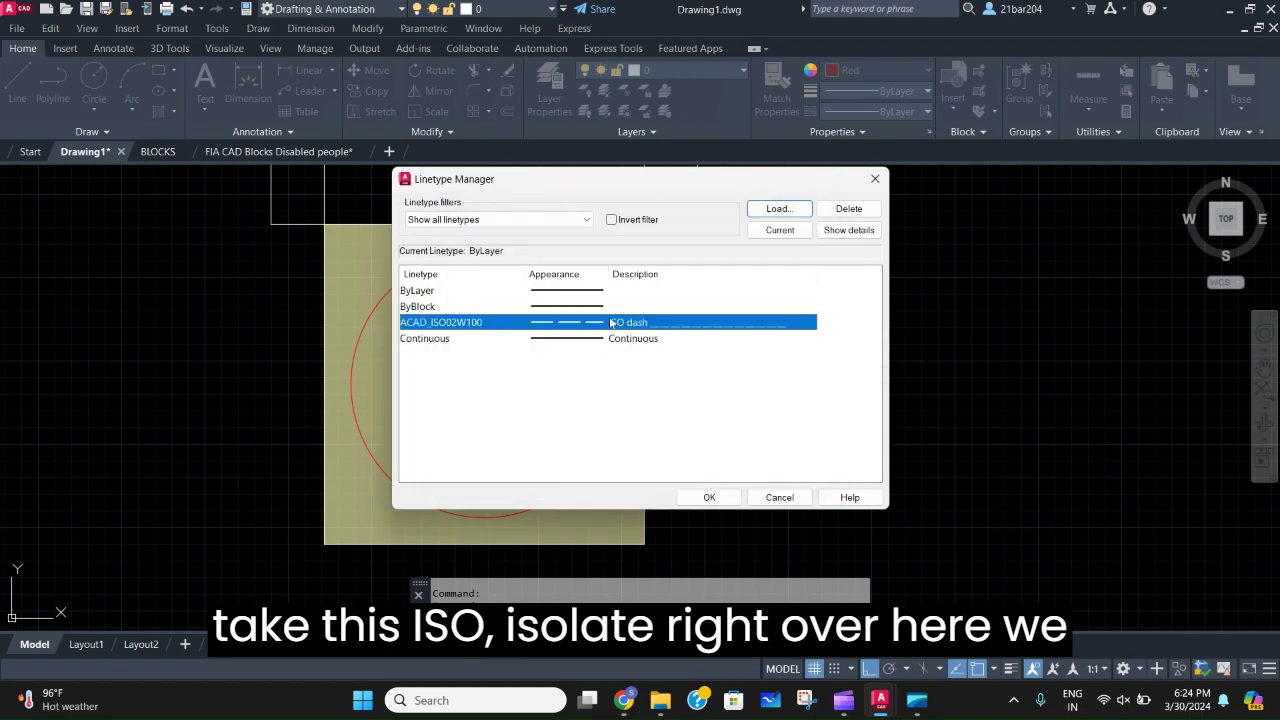
click(709, 497)
Assign the ACAD_ISO02W100 linetype to the red circle and open the circle's full properties.
click(585, 474)
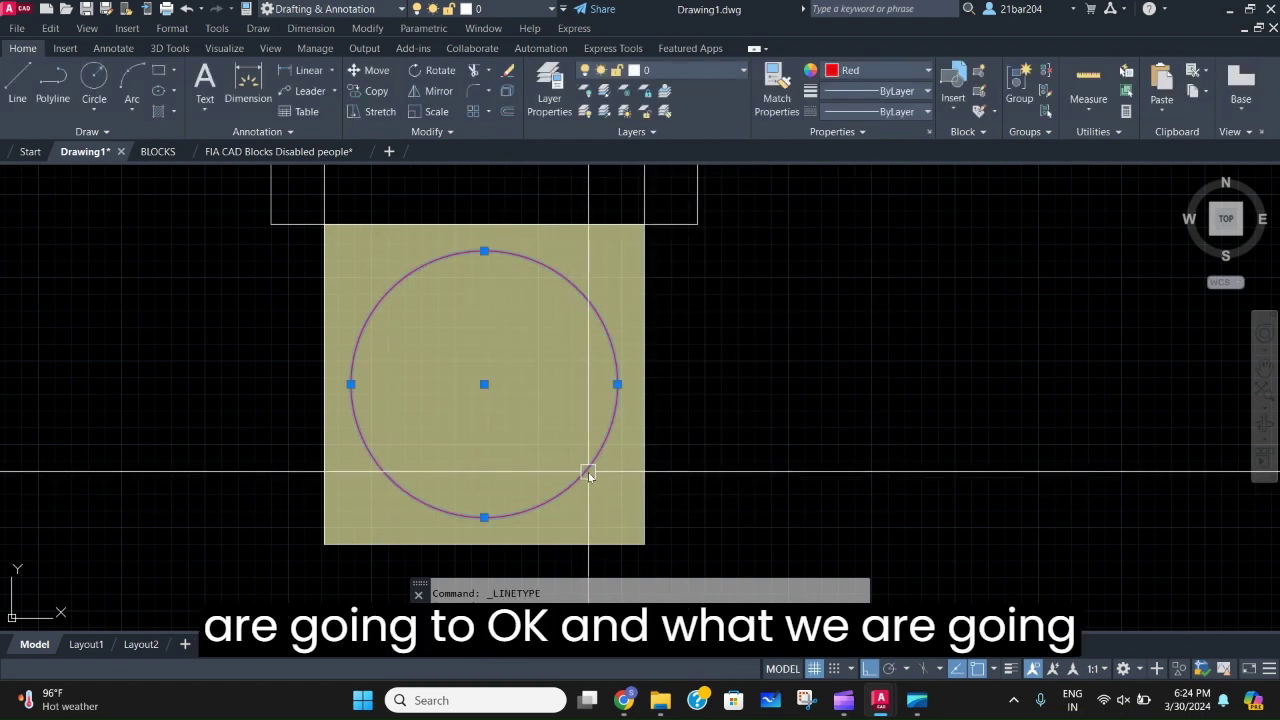
click(890, 113)
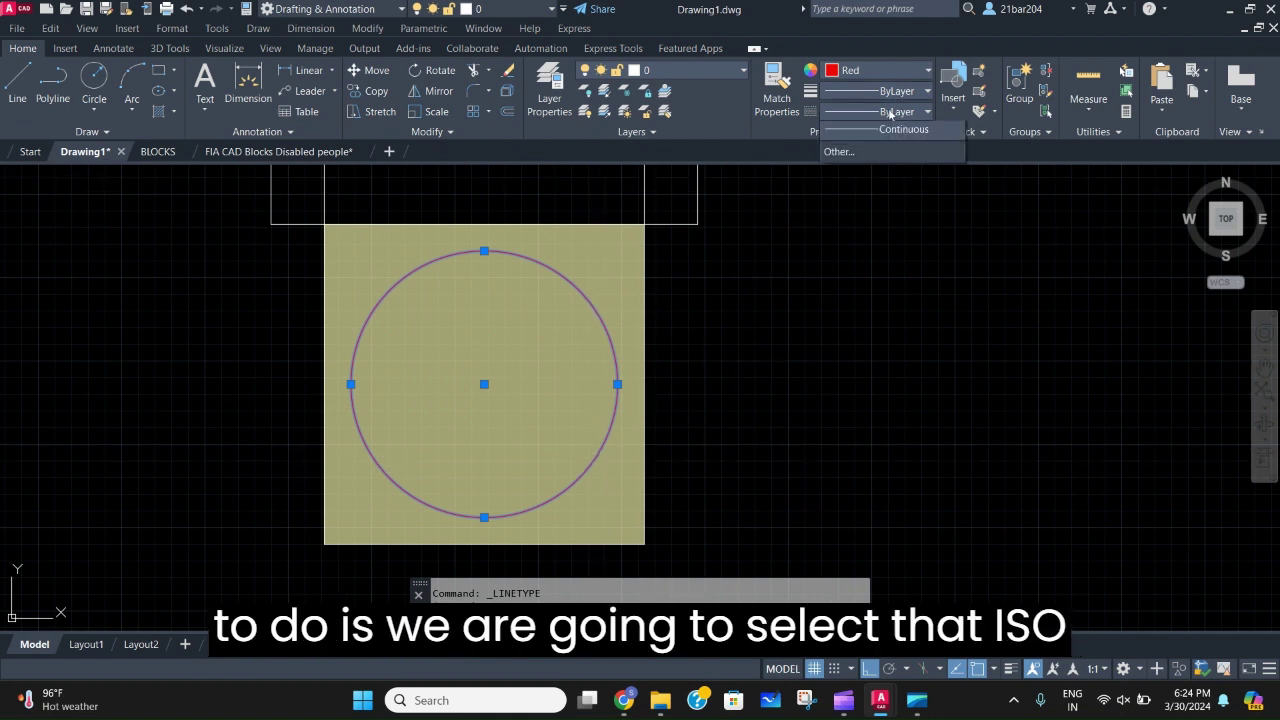
click(888, 168)
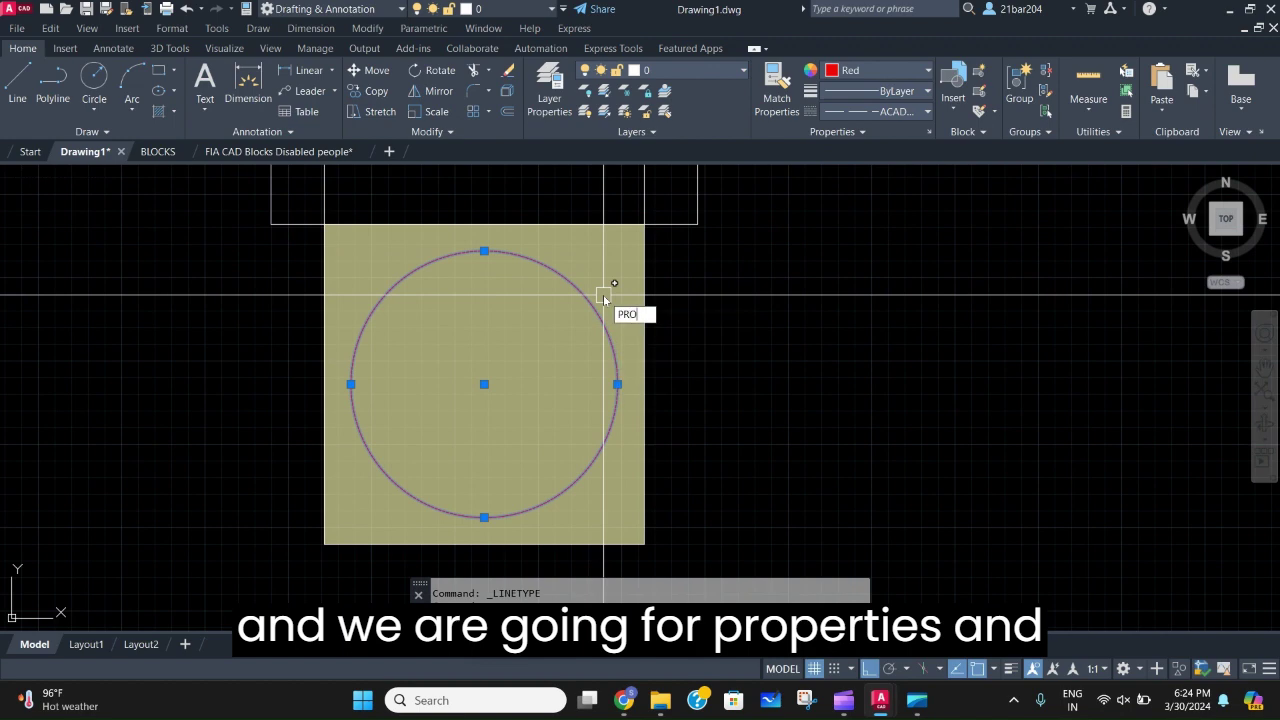
key(ctrl+1)
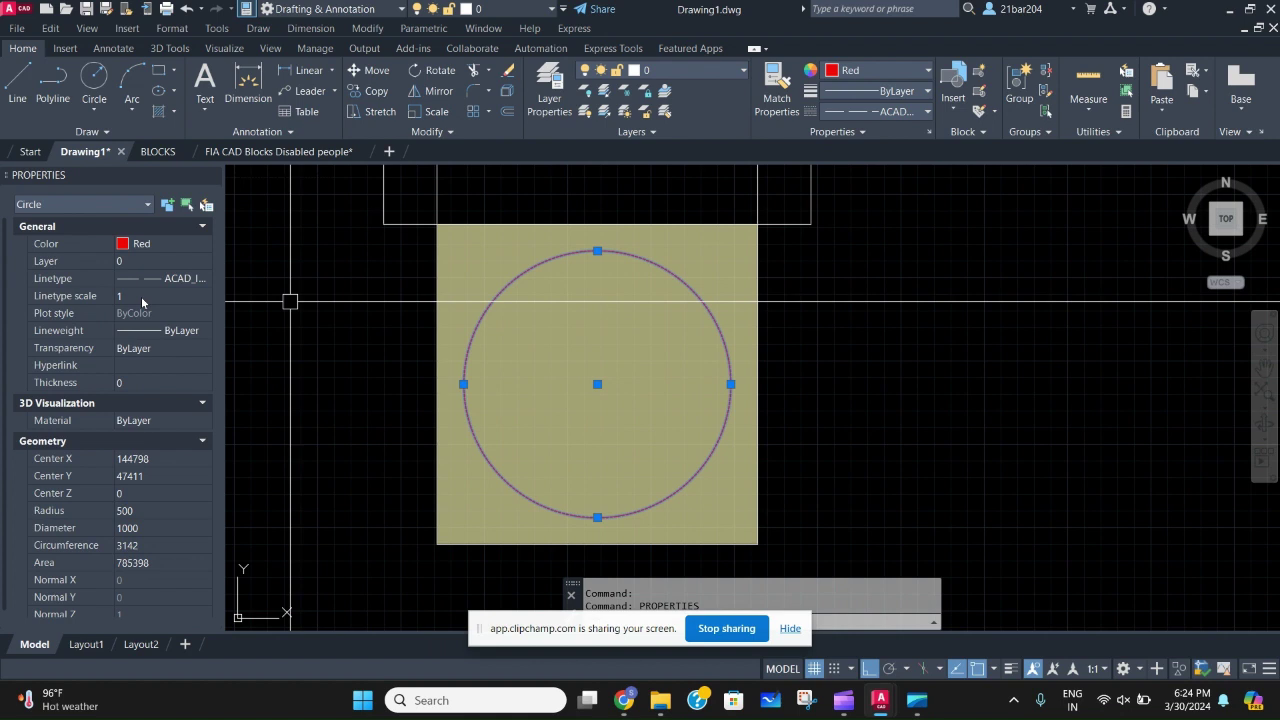
Set the red circle's linetype scale to 10, then close its properties and deselect it.
click(141, 296)
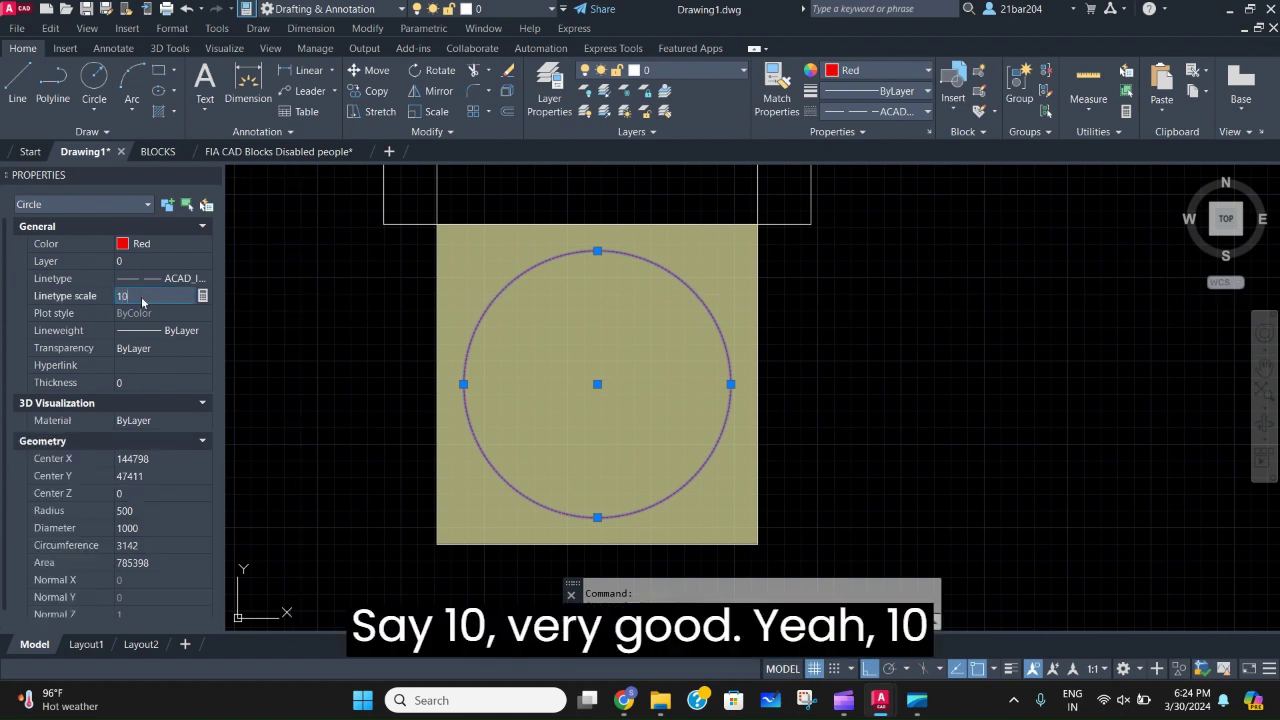
text(10)
key(Return)
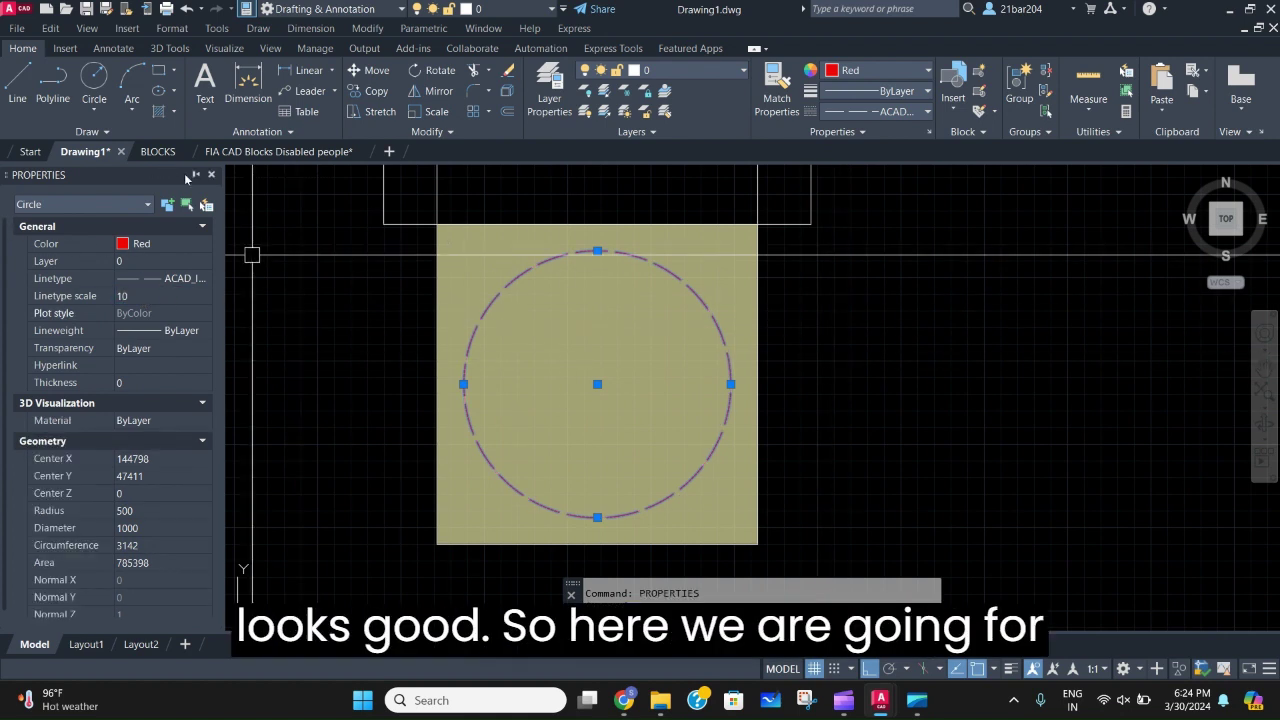
click(211, 175)
key(Escape)
In the BLOCKS drawing, copy the two single-leaf doors and the double door from the DOOR + WINDOW group.
scroll(478, 372, down, 6)
scroll(444, 398, up, 2)
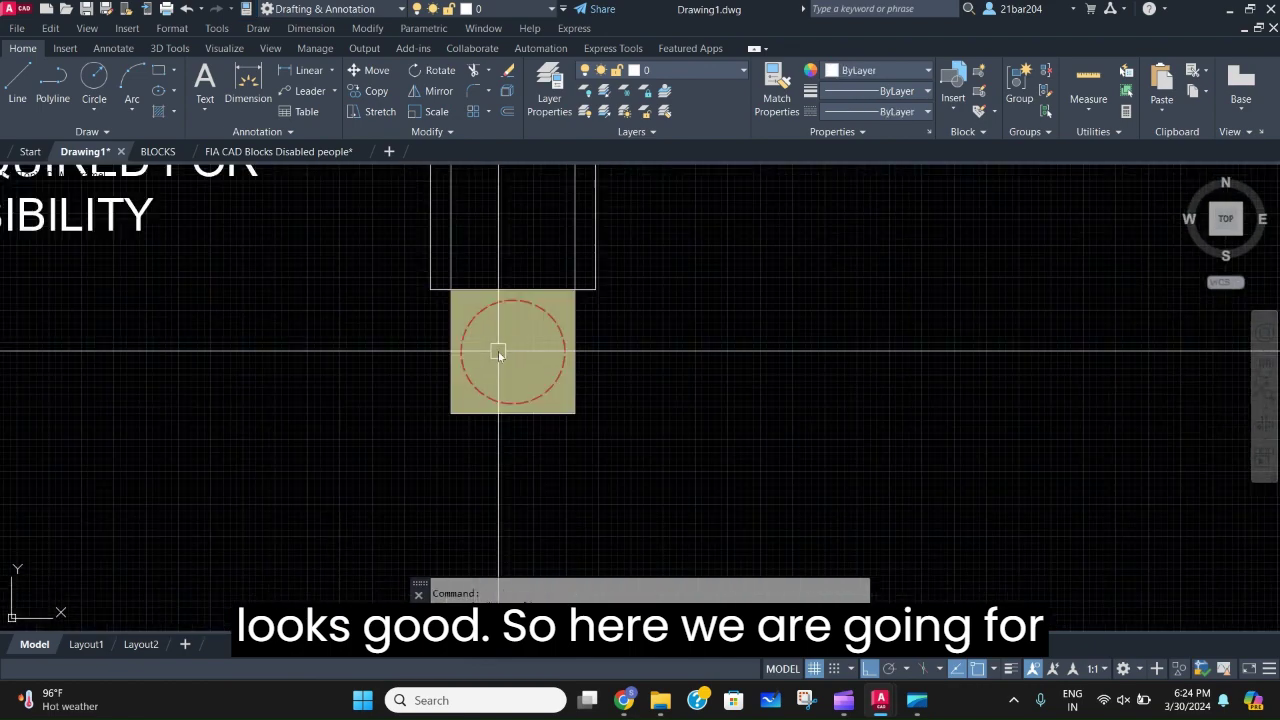
middle_drag(545, 280, 430, 446)
scroll(485, 470, down, 2)
scroll(404, 445, up, 2)
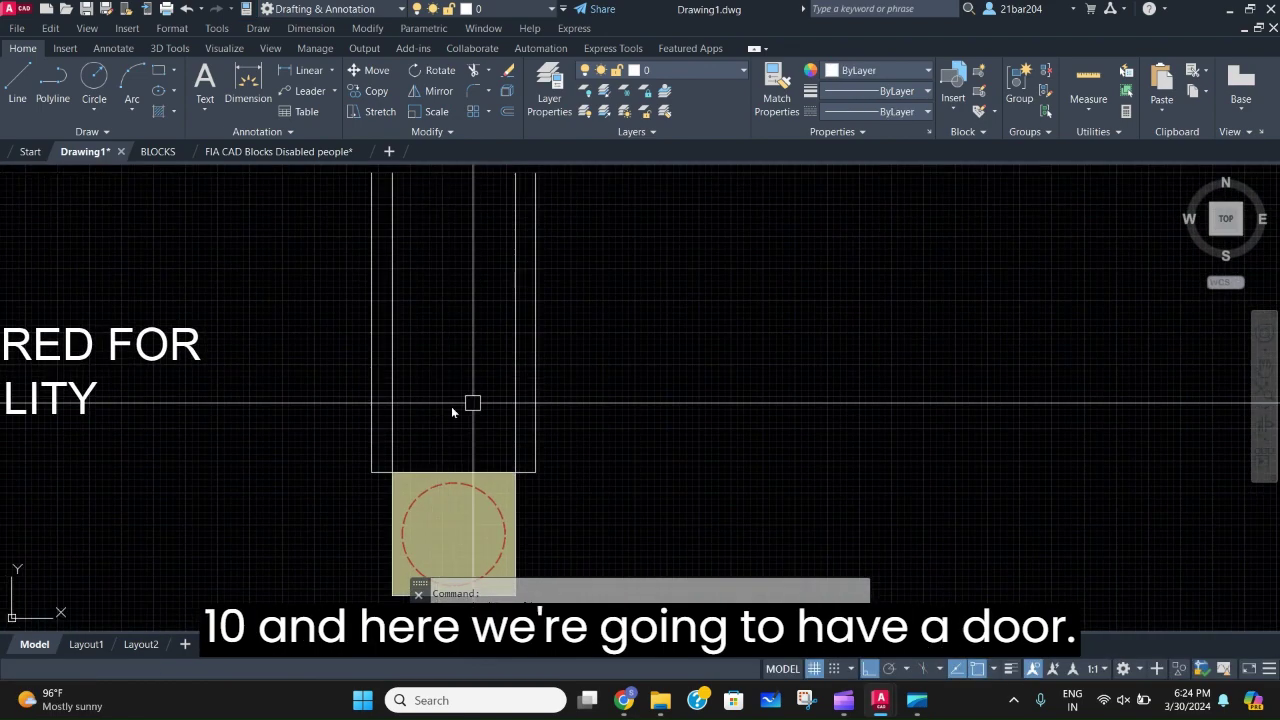
click(157, 151)
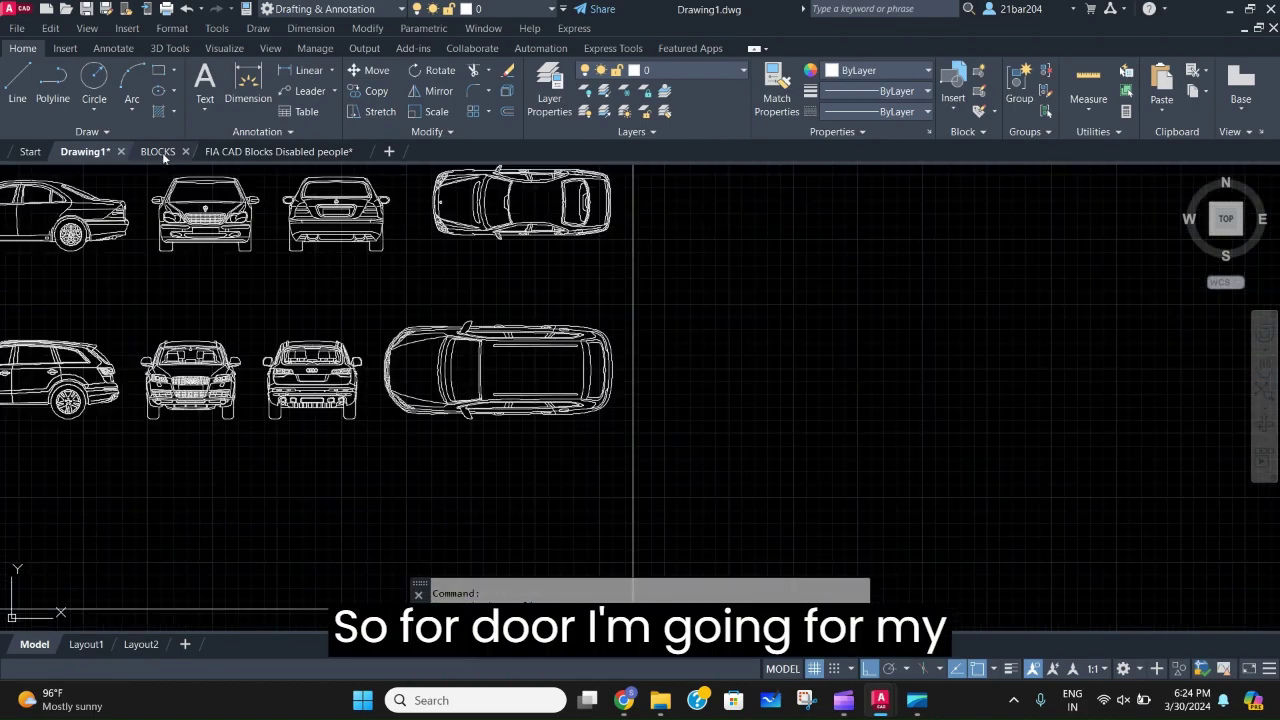
scroll(475, 321, down, 3)
scroll(390, 305, down, 2)
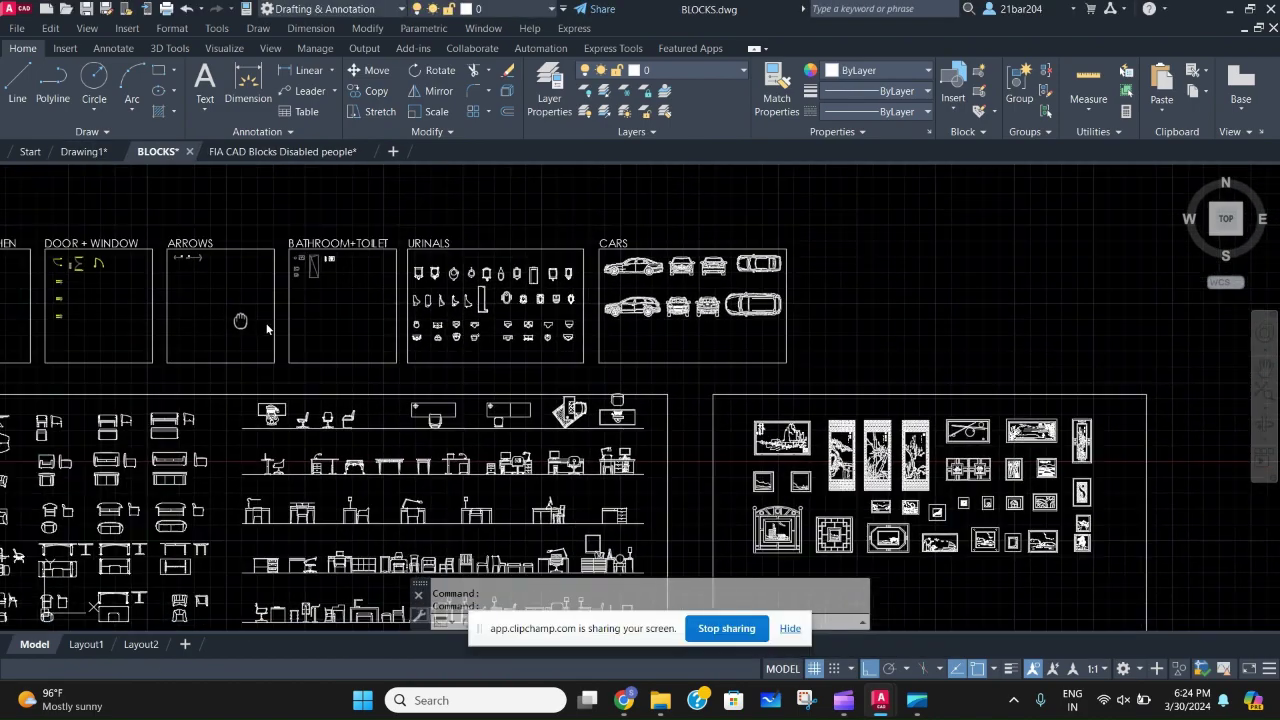
scroll(146, 280, up, 6)
middle_drag(173, 277, 188, 338)
scroll(199, 344, up, 2)
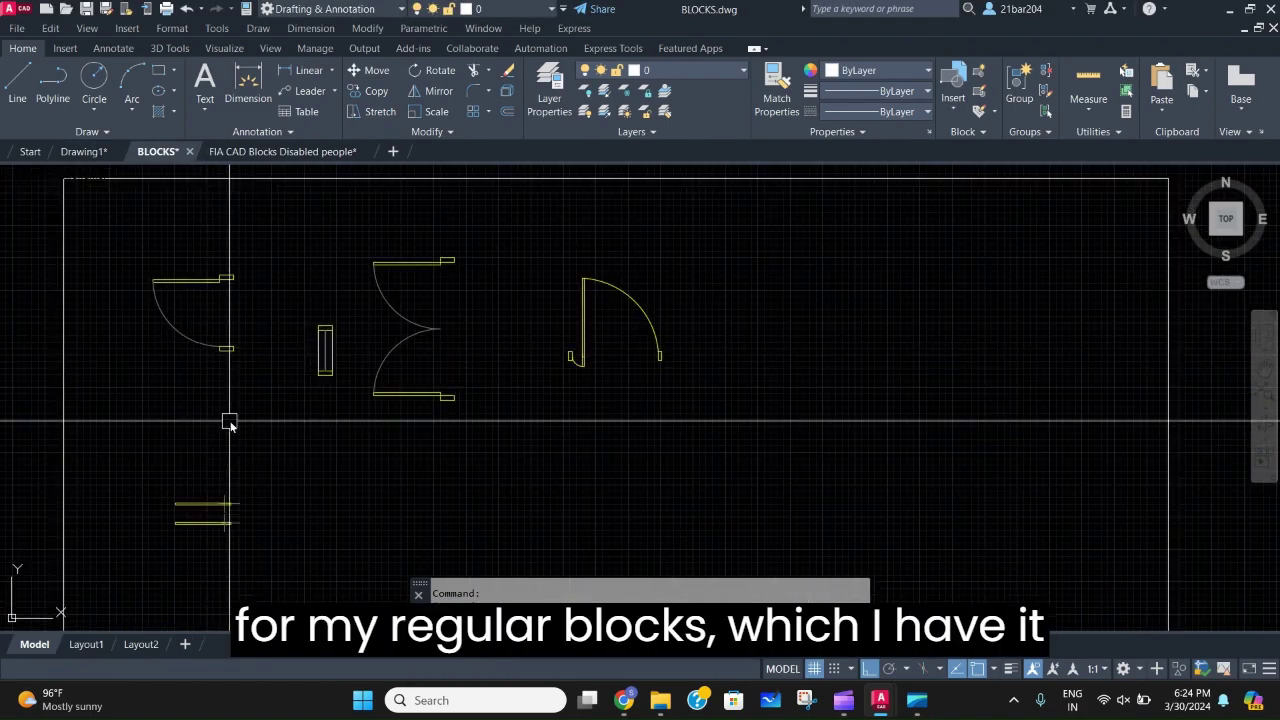
click(231, 421)
click(137, 254)
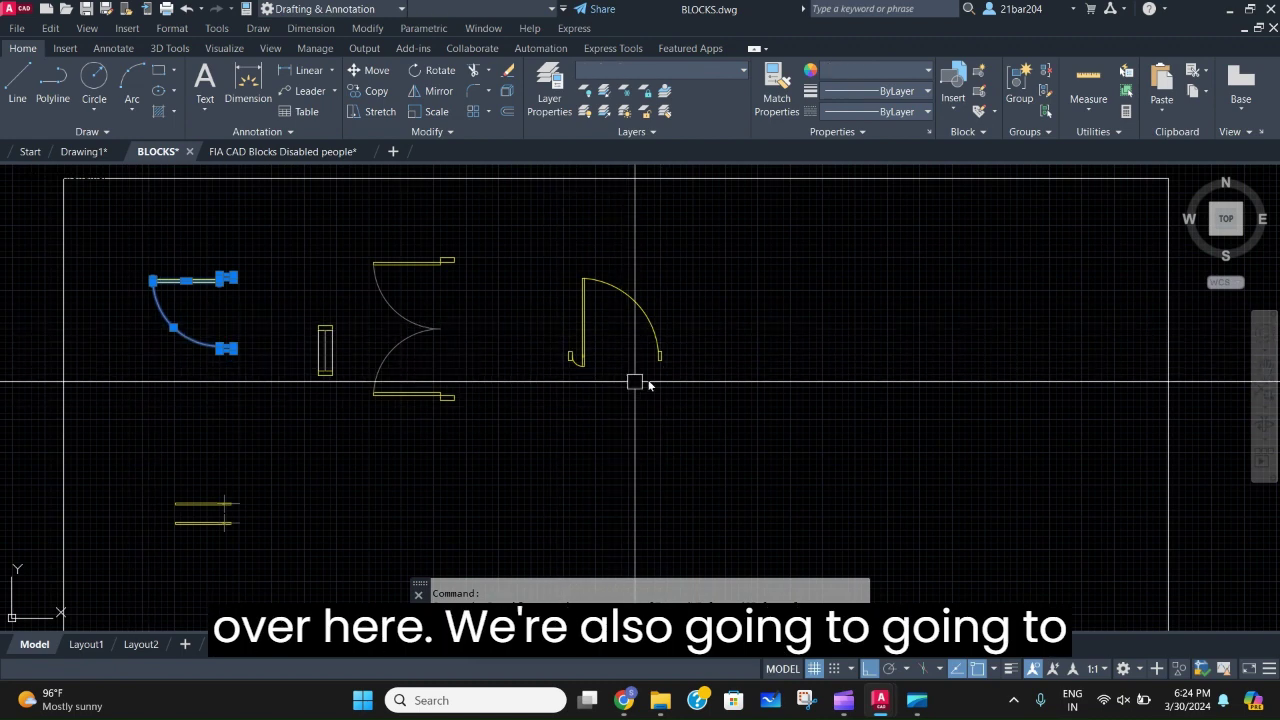
click(719, 420)
click(354, 244)
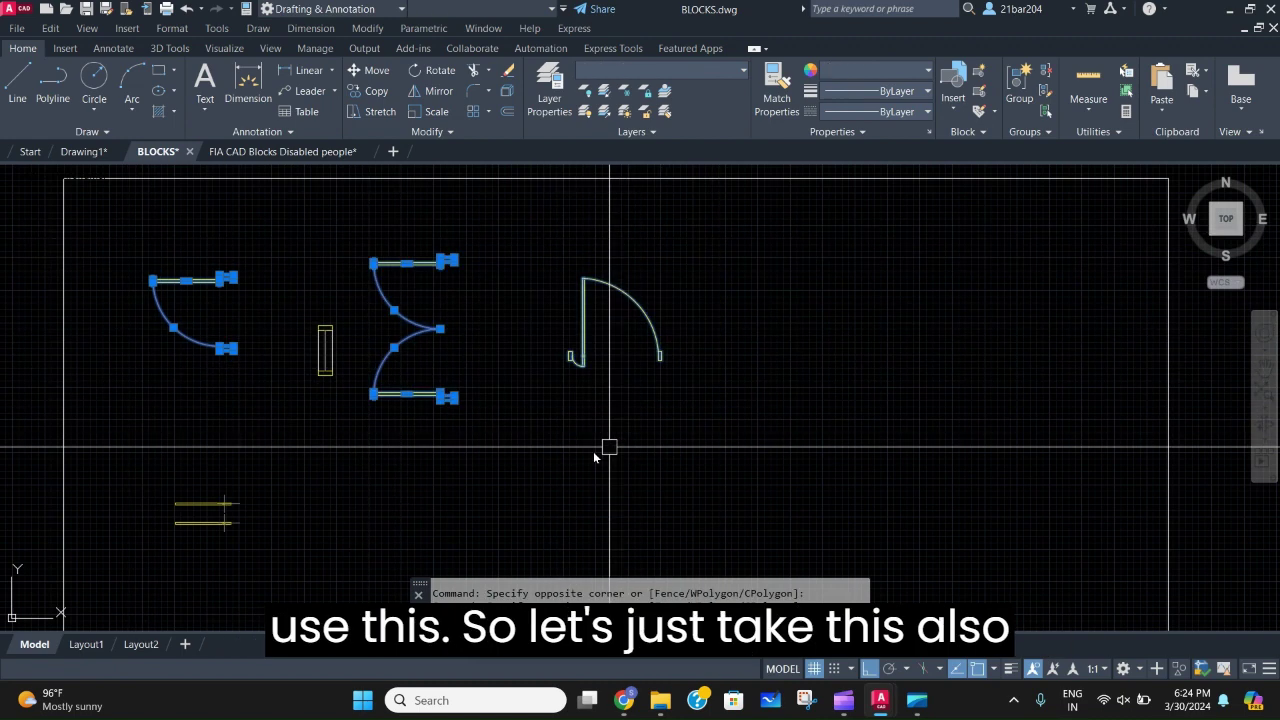
key(ctrl+c)
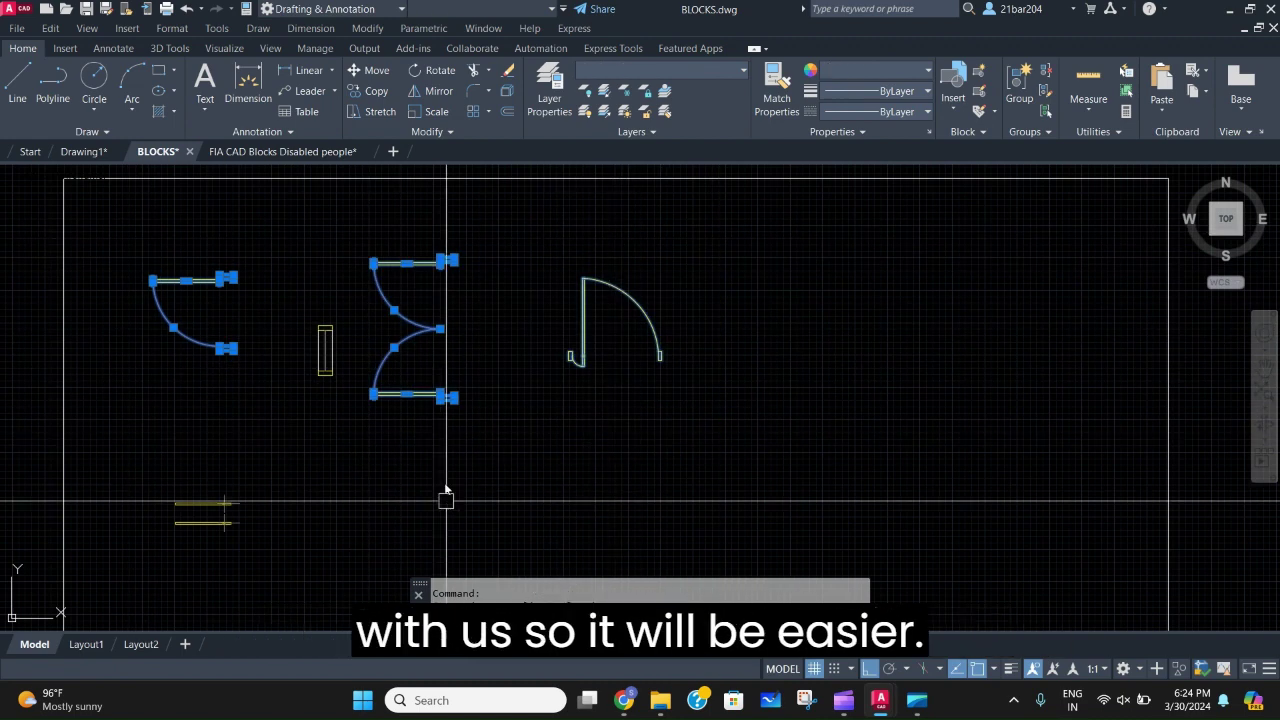
Return to Drawing1 and paste the three copied doors in the empty area to the right of the corridor.
click(92, 151)
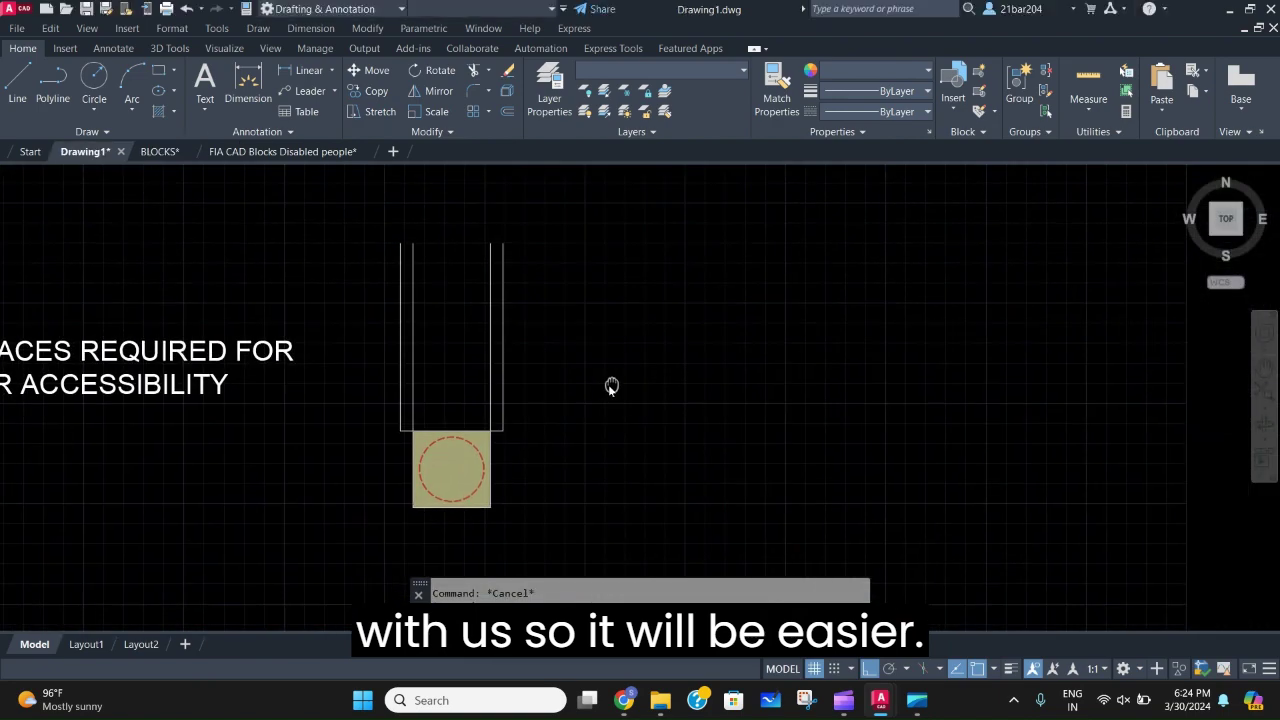
key(ctrl+v)
scroll(551, 419, up, 4)
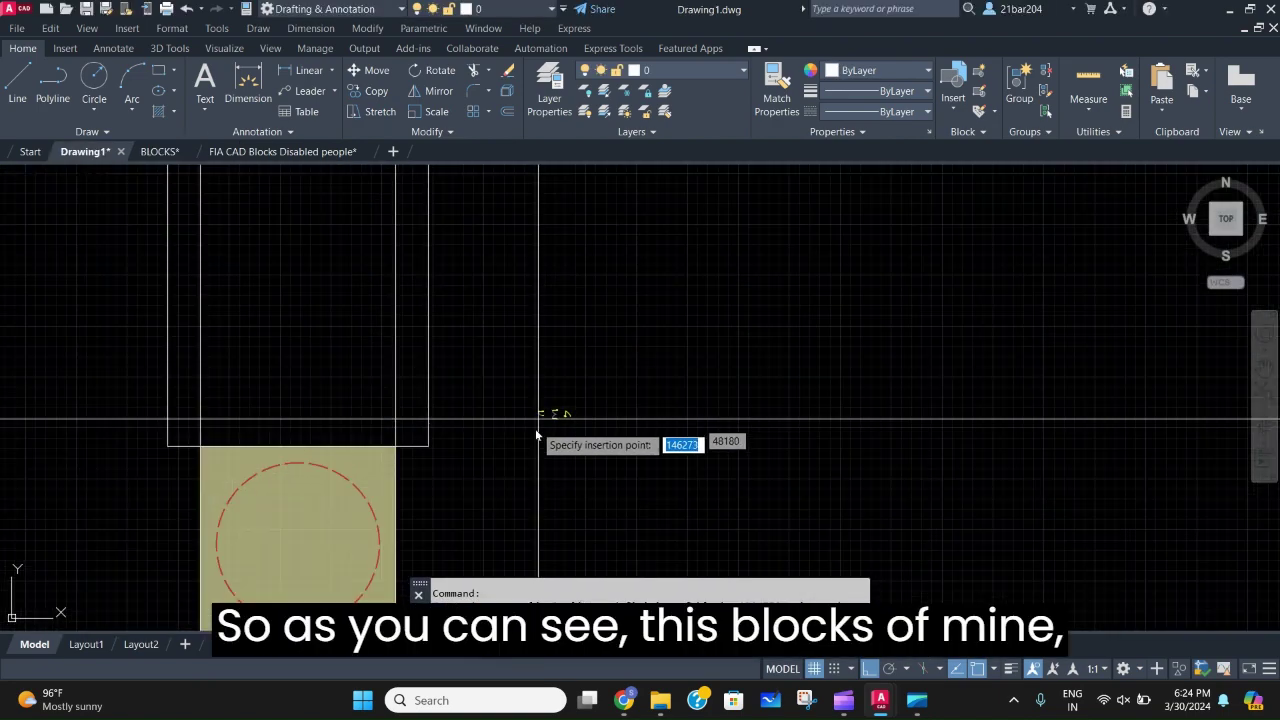
click(527, 449)
Scale up the three pasted doors together to suit the millimetre drawing, using a base point beside them.
text(sc)
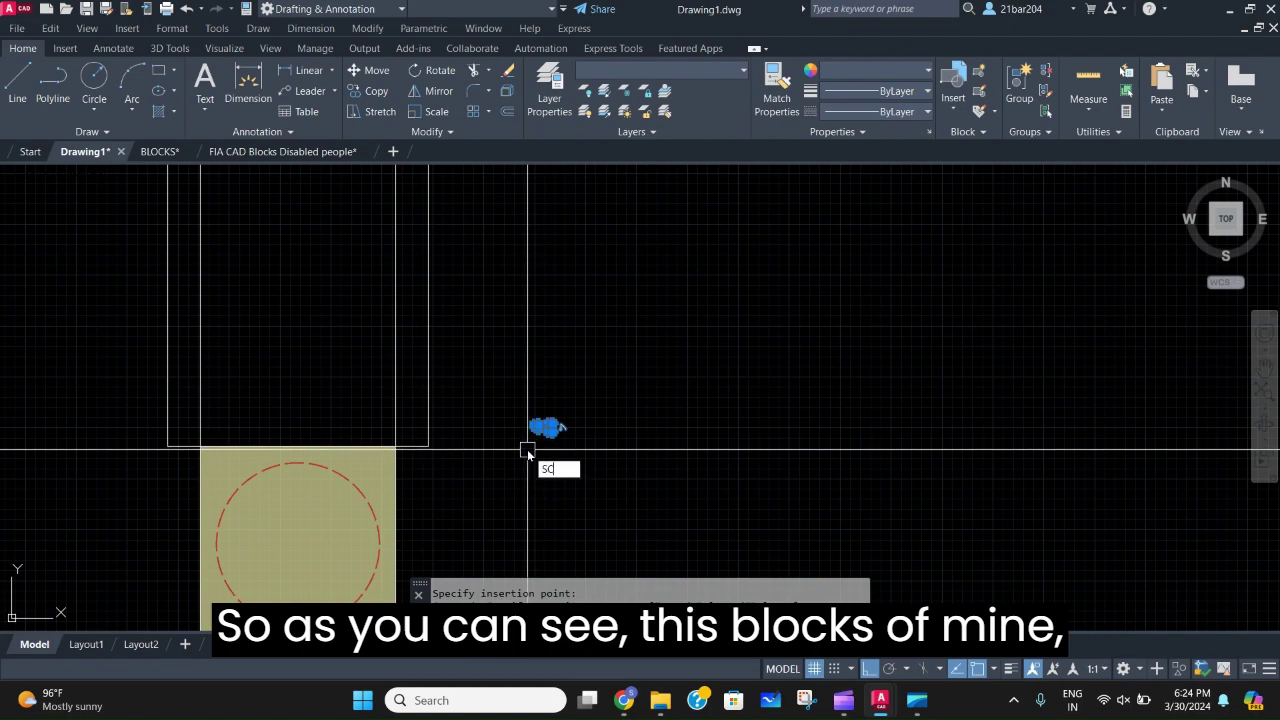
key(Return)
scroll(528, 446, up, 4)
click(554, 375)
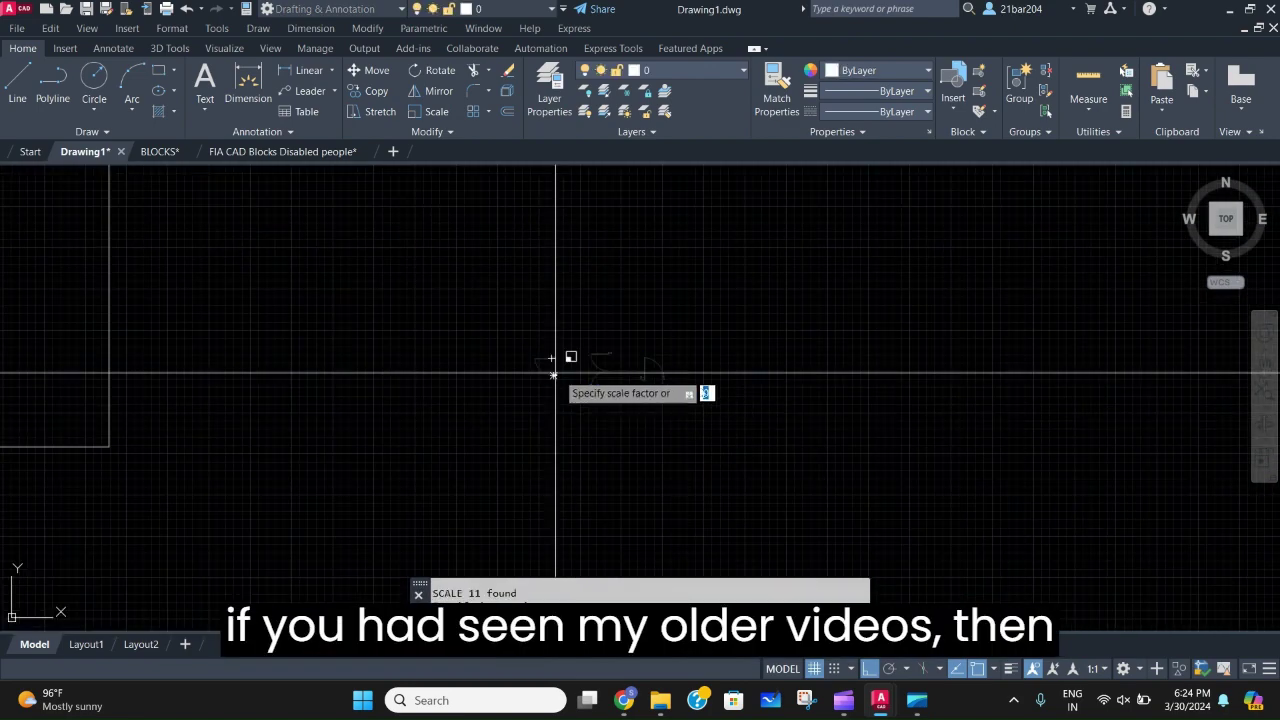
scroll(826, 402, down, 5)
middle_drag(888, 399, 746, 431)
click(762, 427)
Move the three scaled doors together horizontally, farther to the right of the corridor.
click(917, 517)
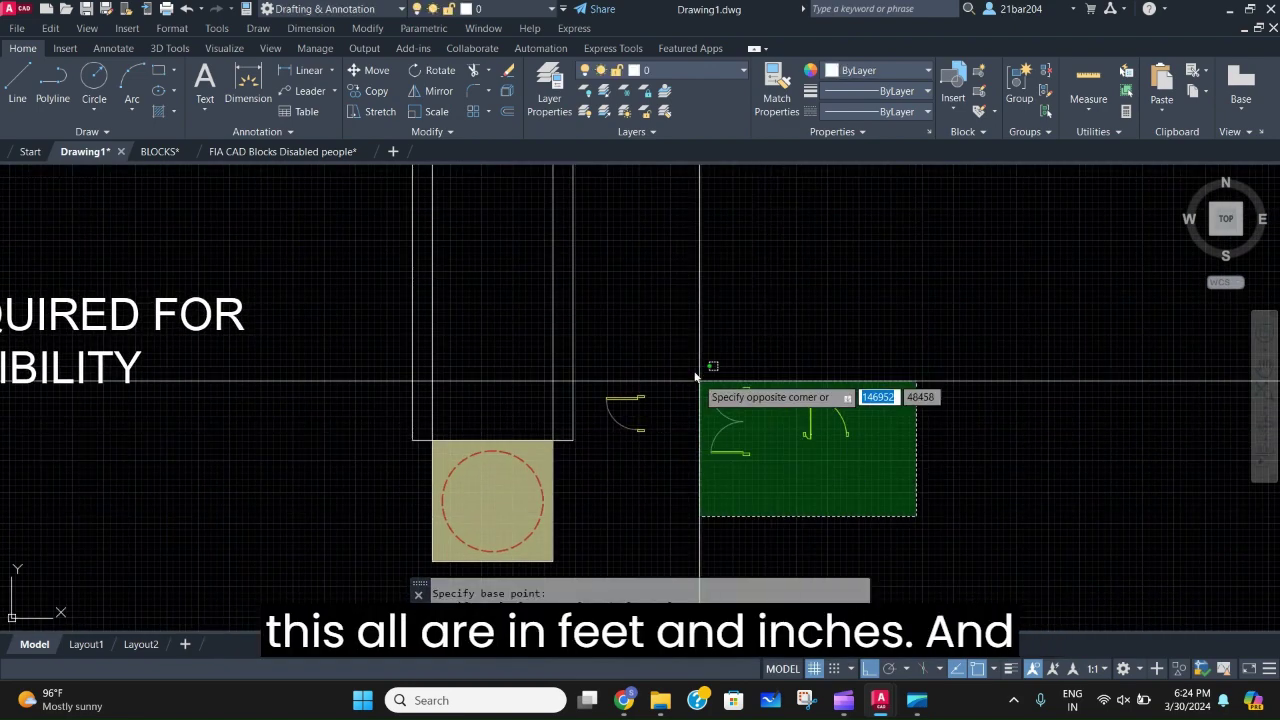
click(600, 366)
text(m)
key(Return)
click(768, 514)
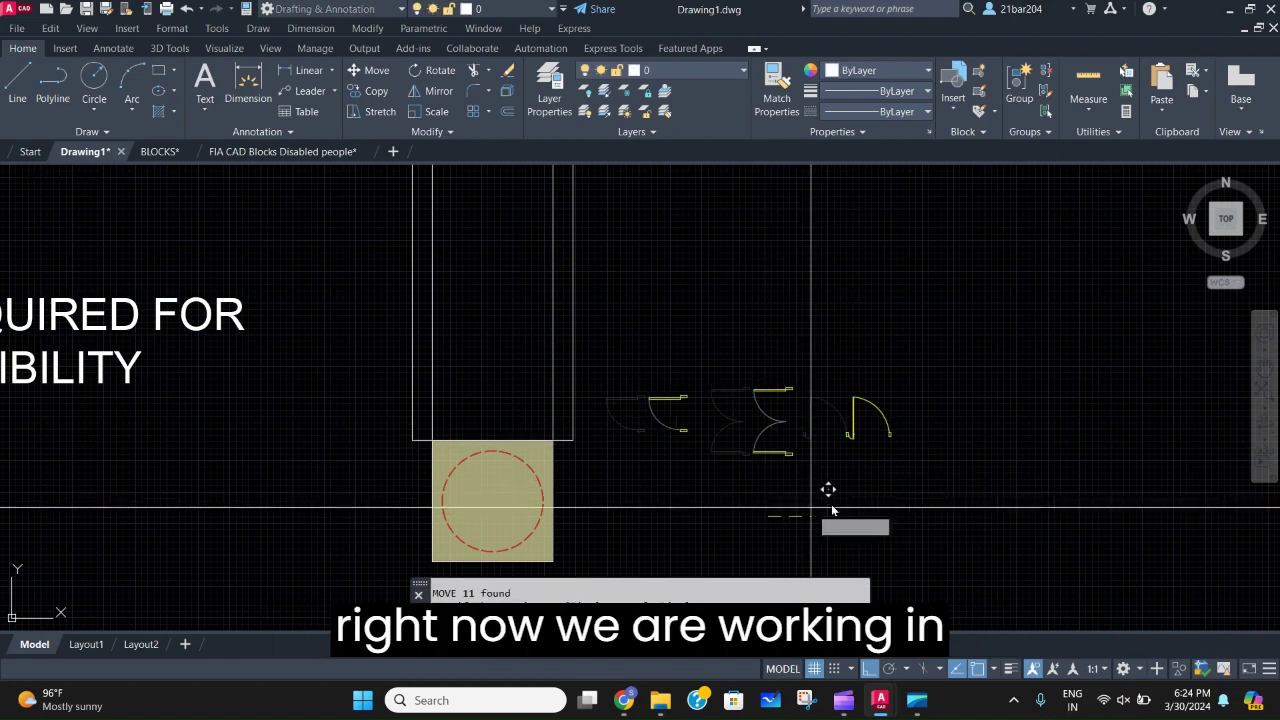
click(849, 507)
middle_drag(868, 430, 846, 436)
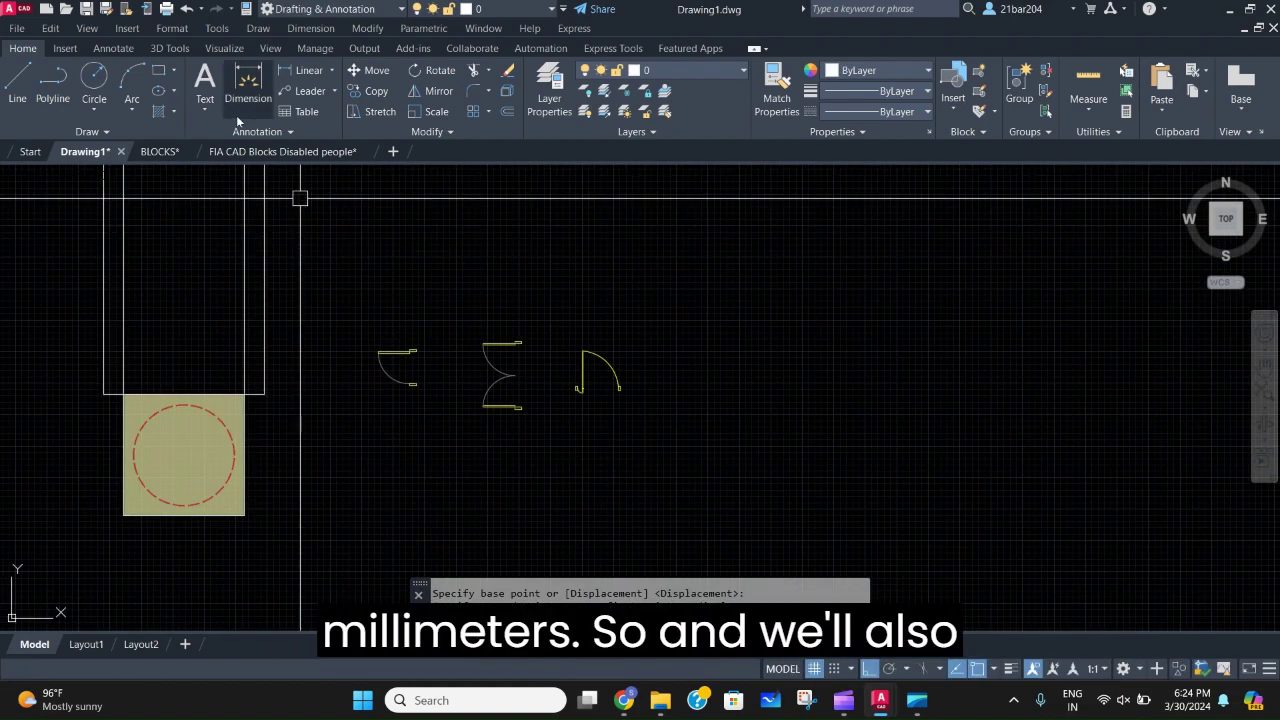
In the FIA CAD Blocks Disabled people drawing, copy the first top-view wheelchair user in the upper row.
click(269, 152)
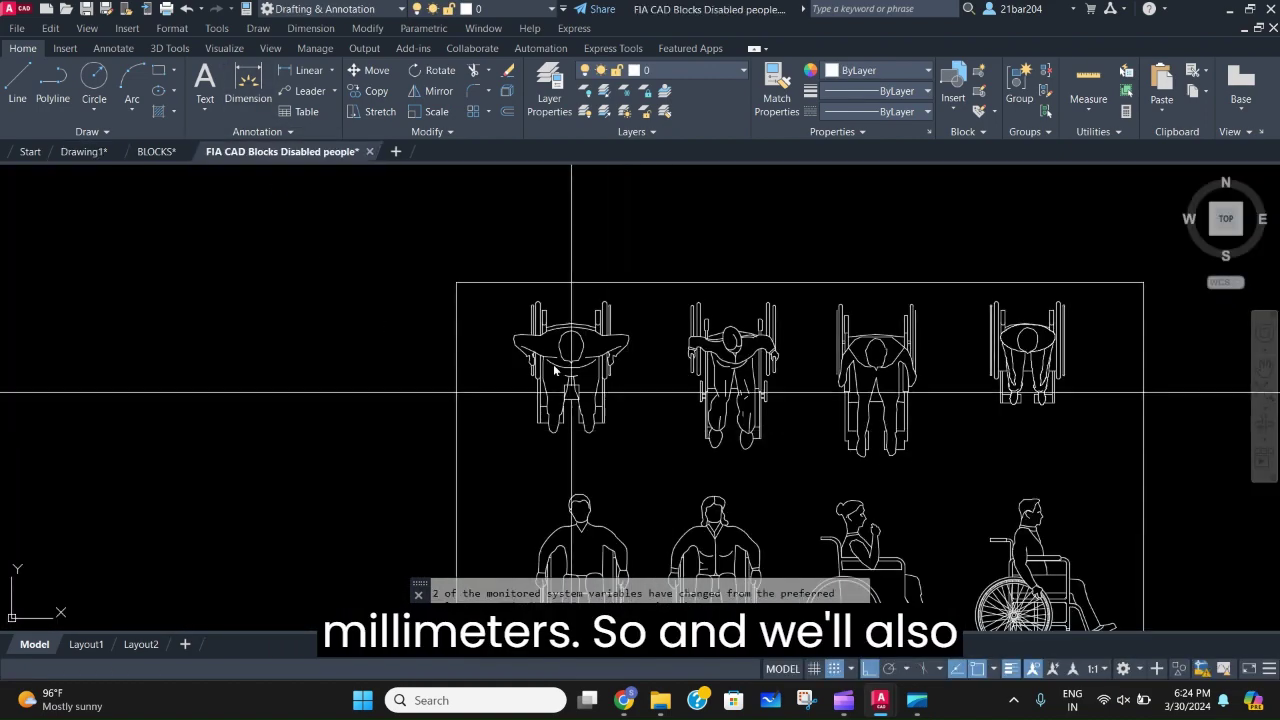
click(487, 243)
click(648, 465)
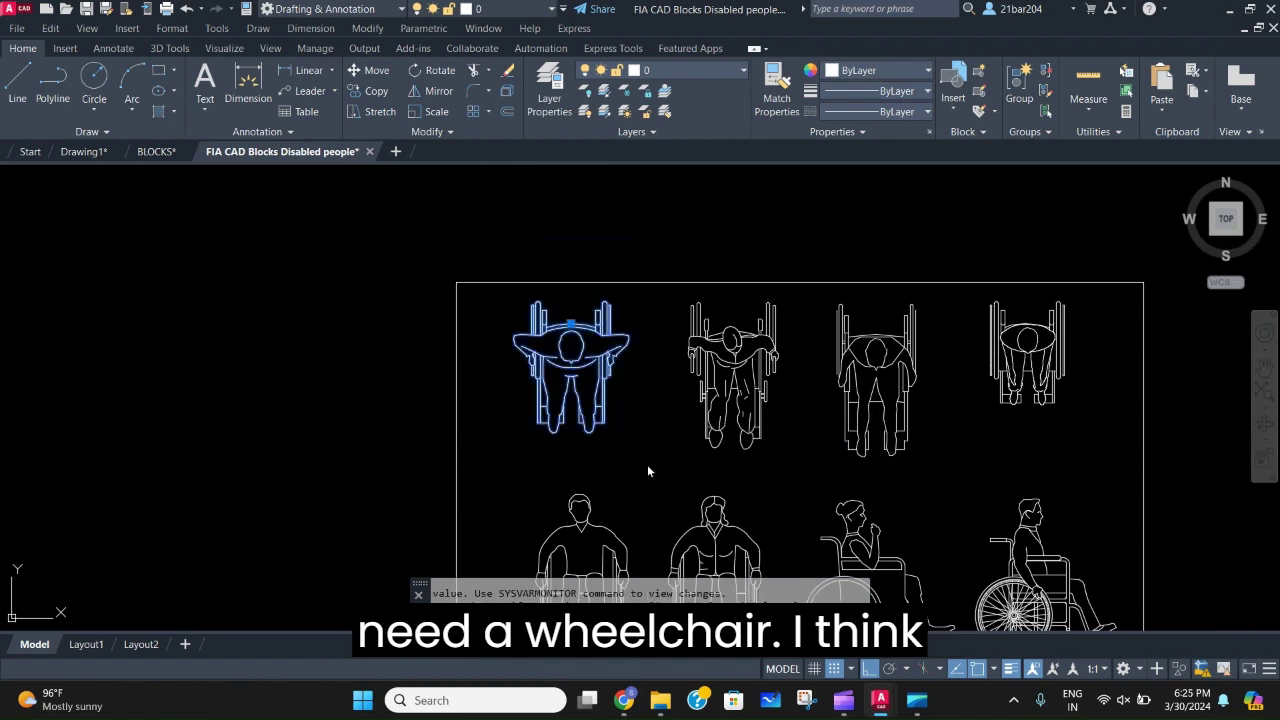
scroll(720, 459, down, 2)
middle_drag(720, 457, 554, 369)
scroll(682, 337, up, 2)
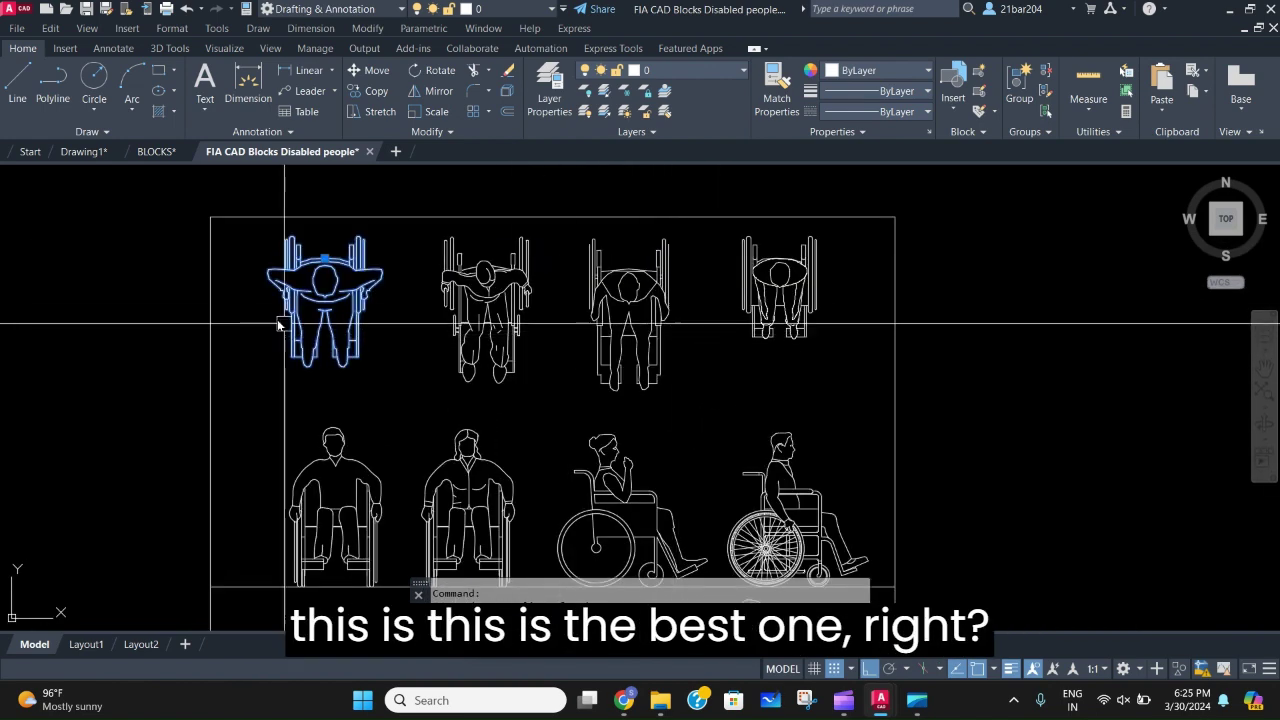
middle_drag(680, 405, 767, 178)
middle_drag(525, 420, 599, 237)
scroll(580, 243, down, 2)
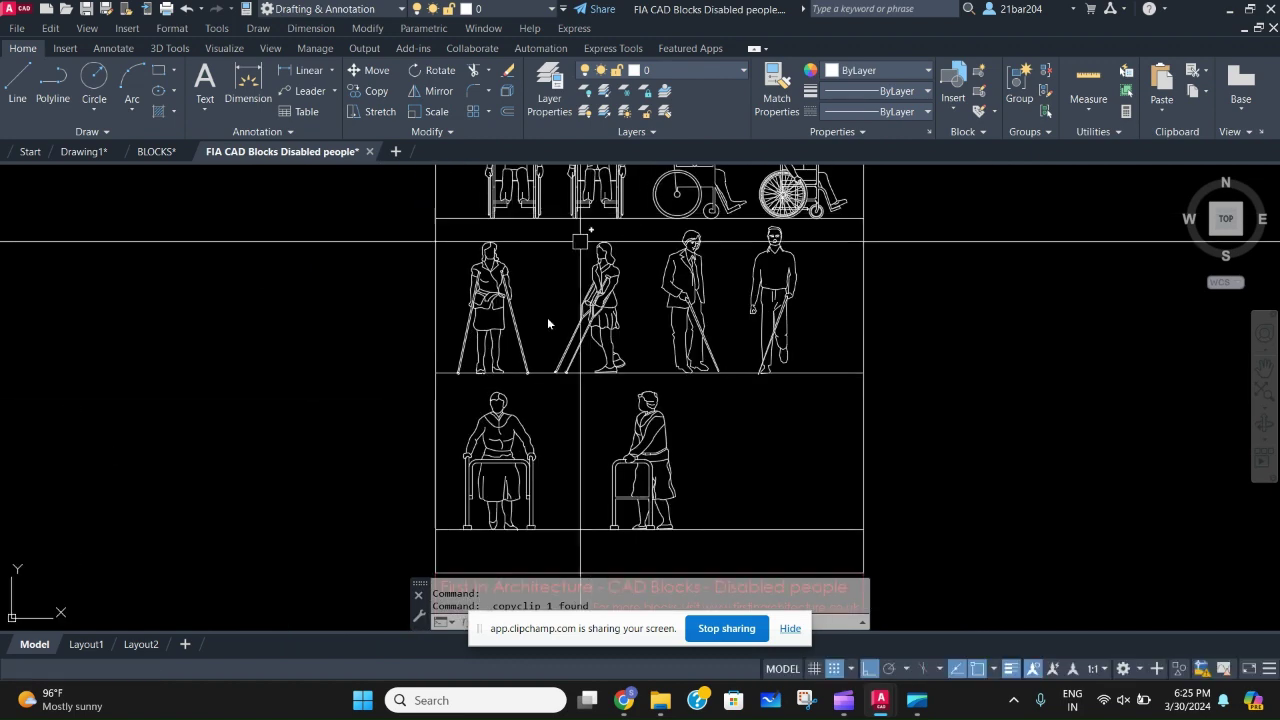
scroll(579, 530, down, 3)
middle_drag(584, 476, 589, 489)
middle_drag(377, 400, 409, 471)
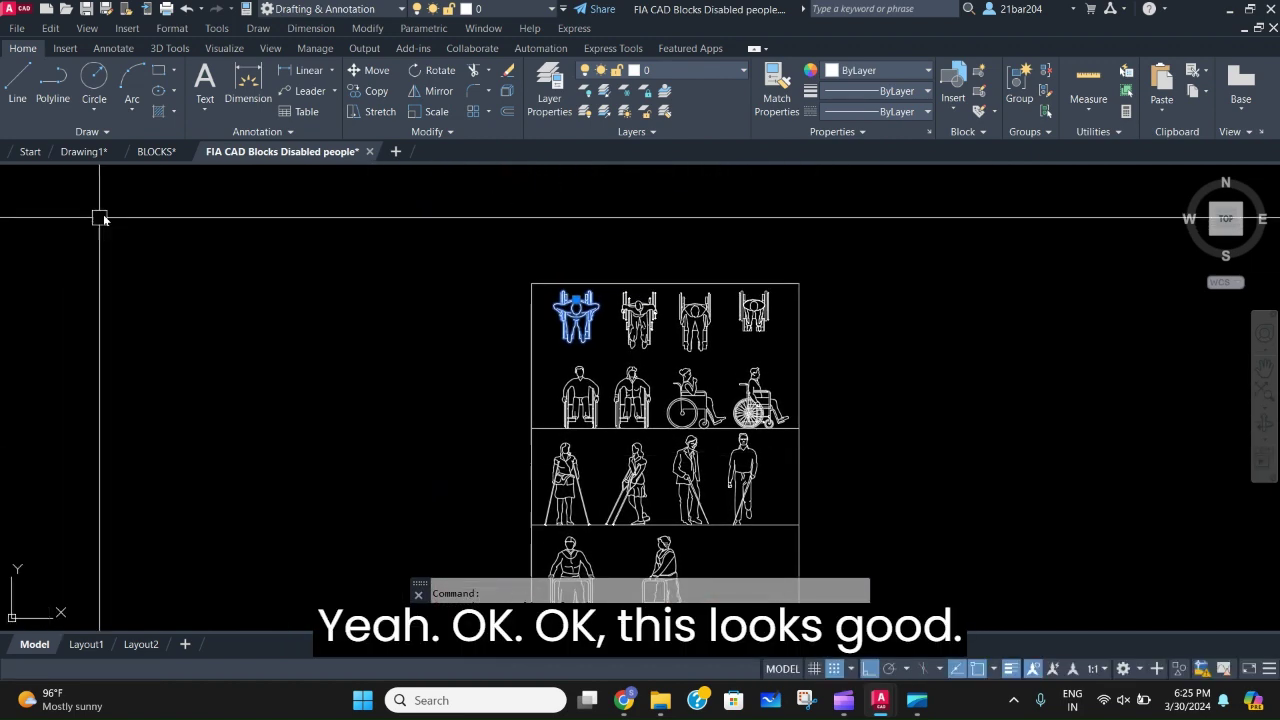
Return to Drawing1 and paste the wheelchair user block in the empty space below the doors.
click(80, 152)
key(ctrl+v)
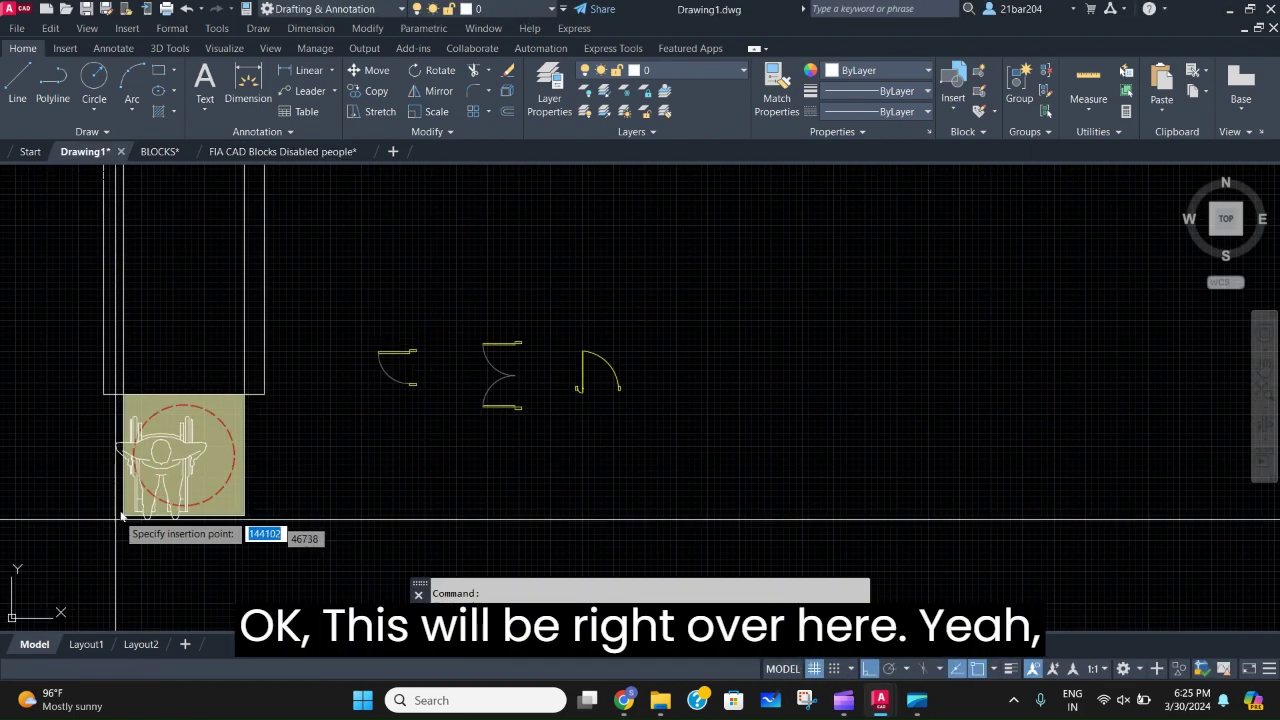
scroll(120, 515, up, 2)
scroll(635, 470, down, 4)
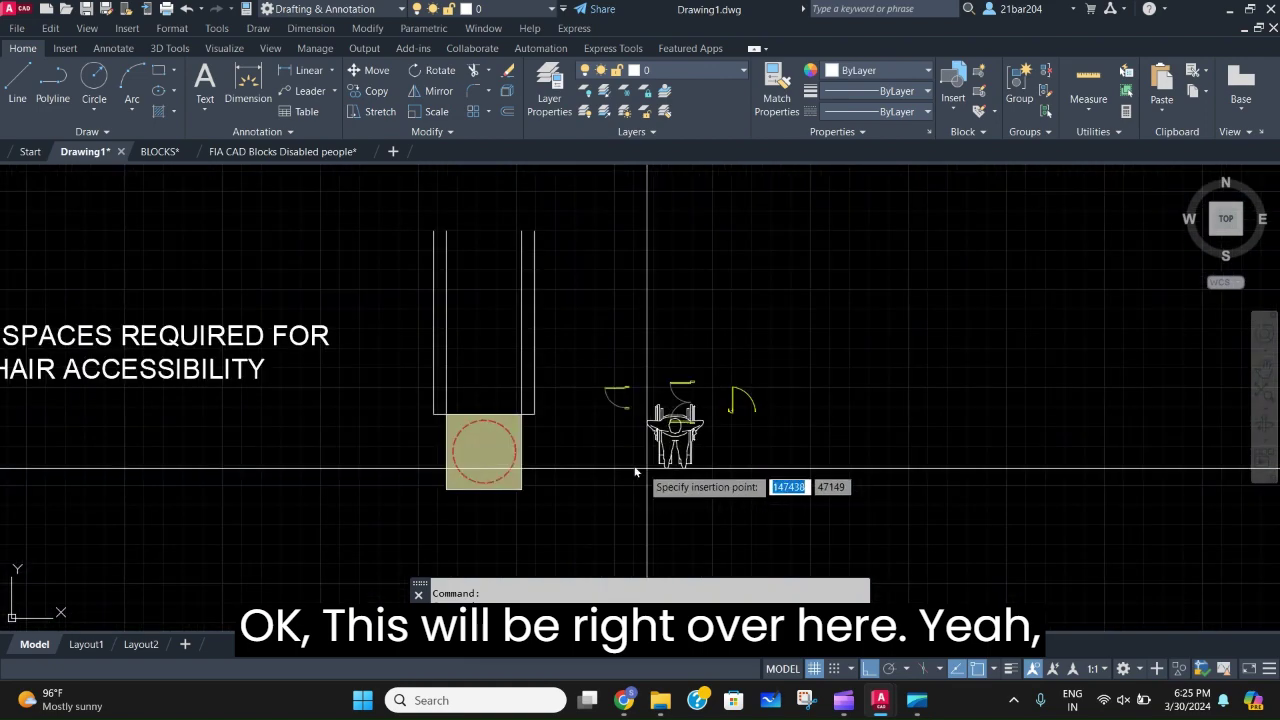
scroll(382, 457, up, 4)
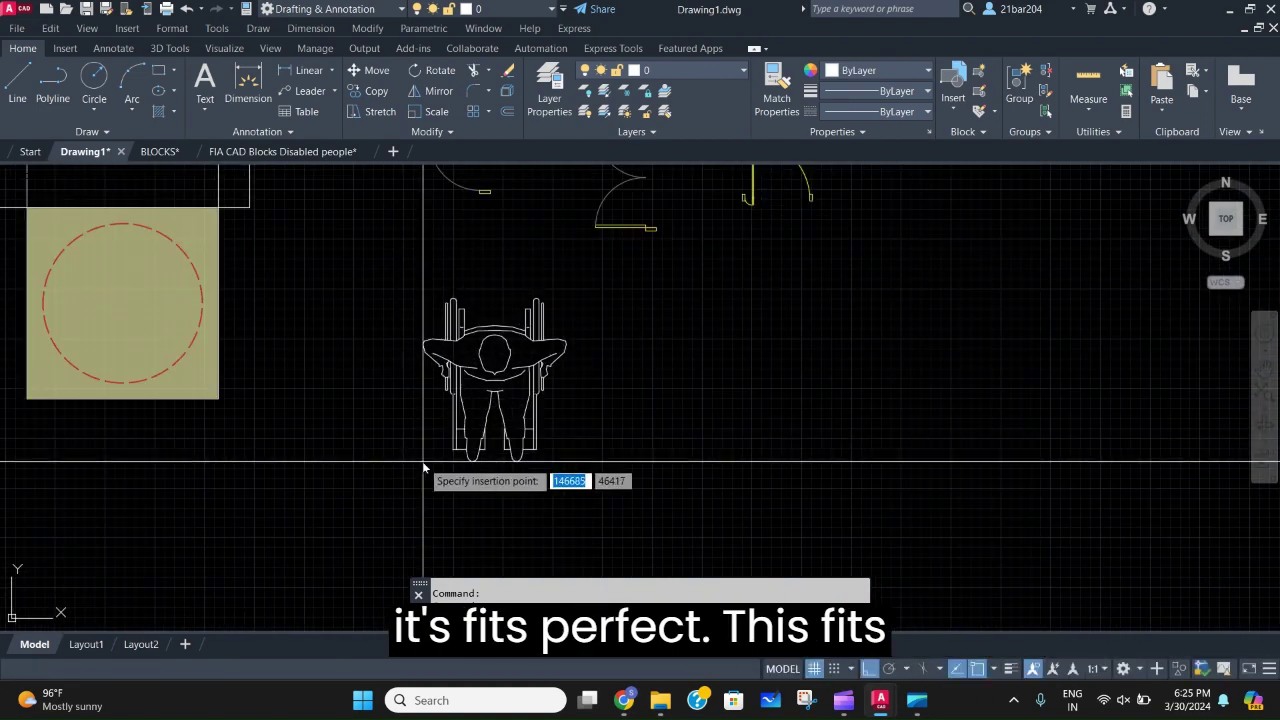
click(422, 461)
Rotate the wheelchair user block 180 degrees about a point to its right so the feet point upward.
click(603, 491)
click(390, 266)
middle_drag(557, 316, 552, 385)
text(R)
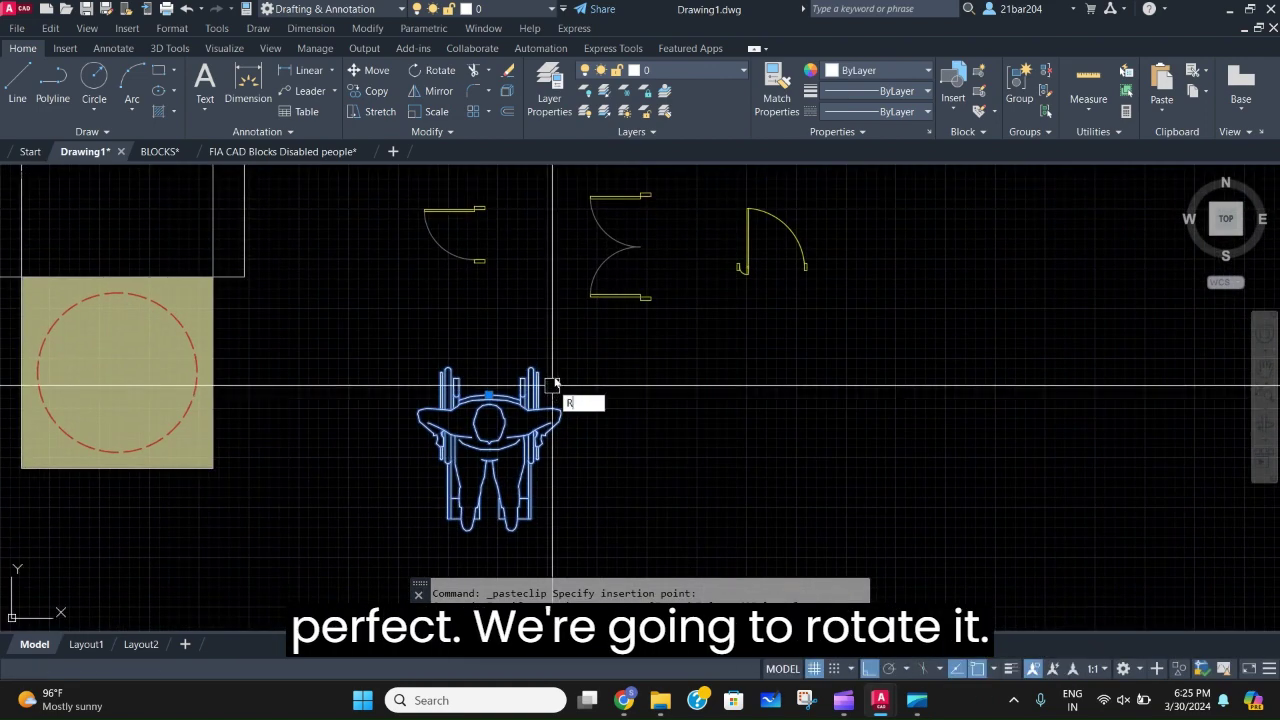
text(O)
key(Return)
click(648, 411)
scroll(554, 562, down, 2)
click(470, 442)
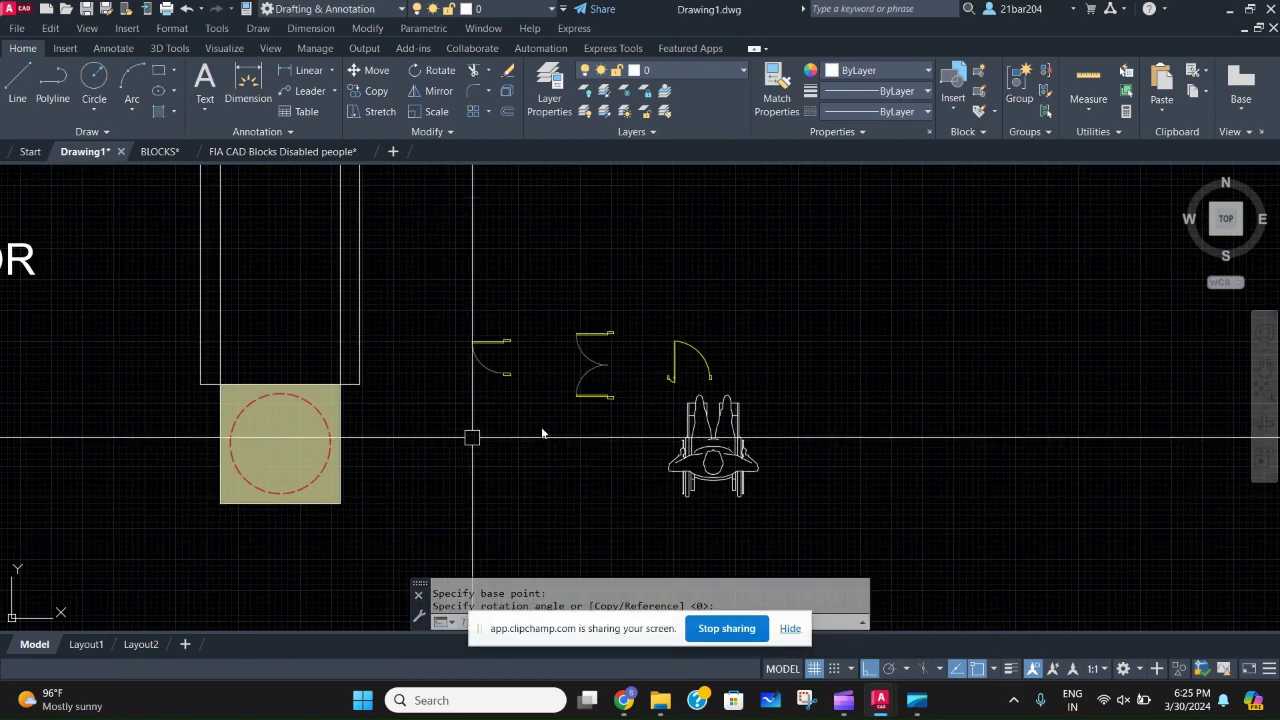
Move the wheelchair user block straight down to leave more space below the doors.
click(697, 444)
middle_drag(697, 444, 682, 383)
text(M)
key(Return)
click(785, 461)
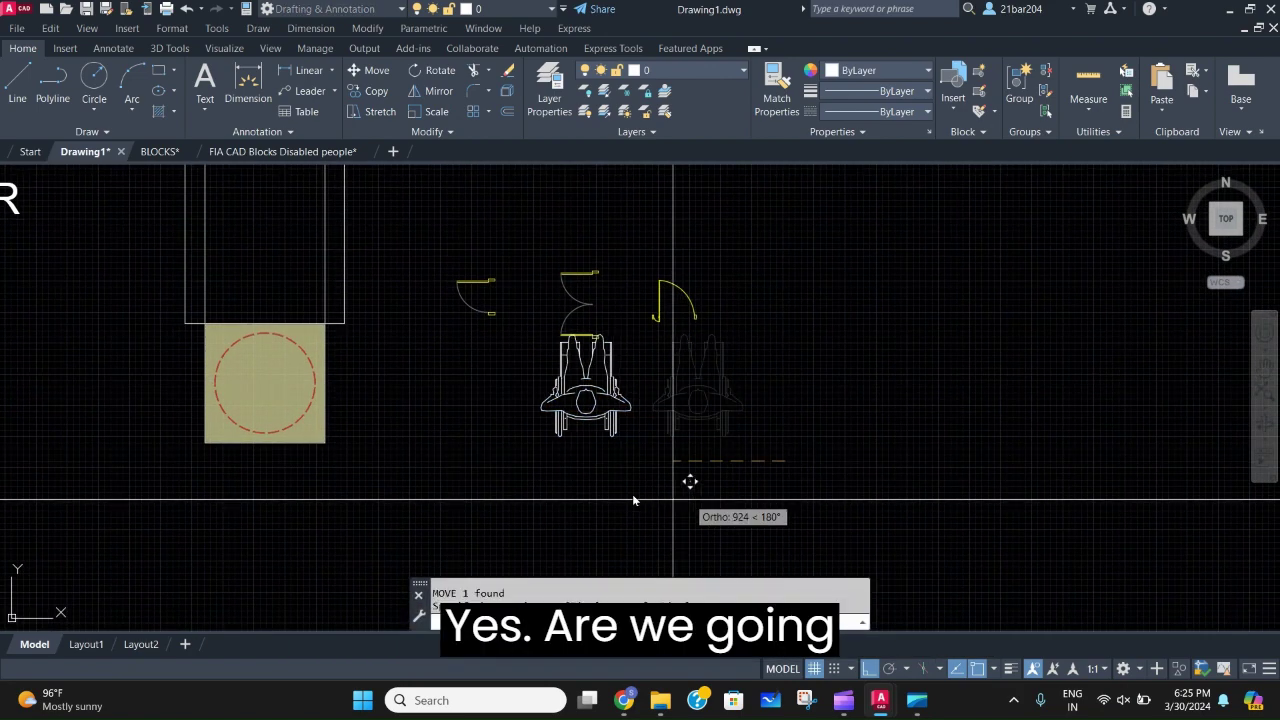
click(801, 496)
scroll(492, 288, up, 4)
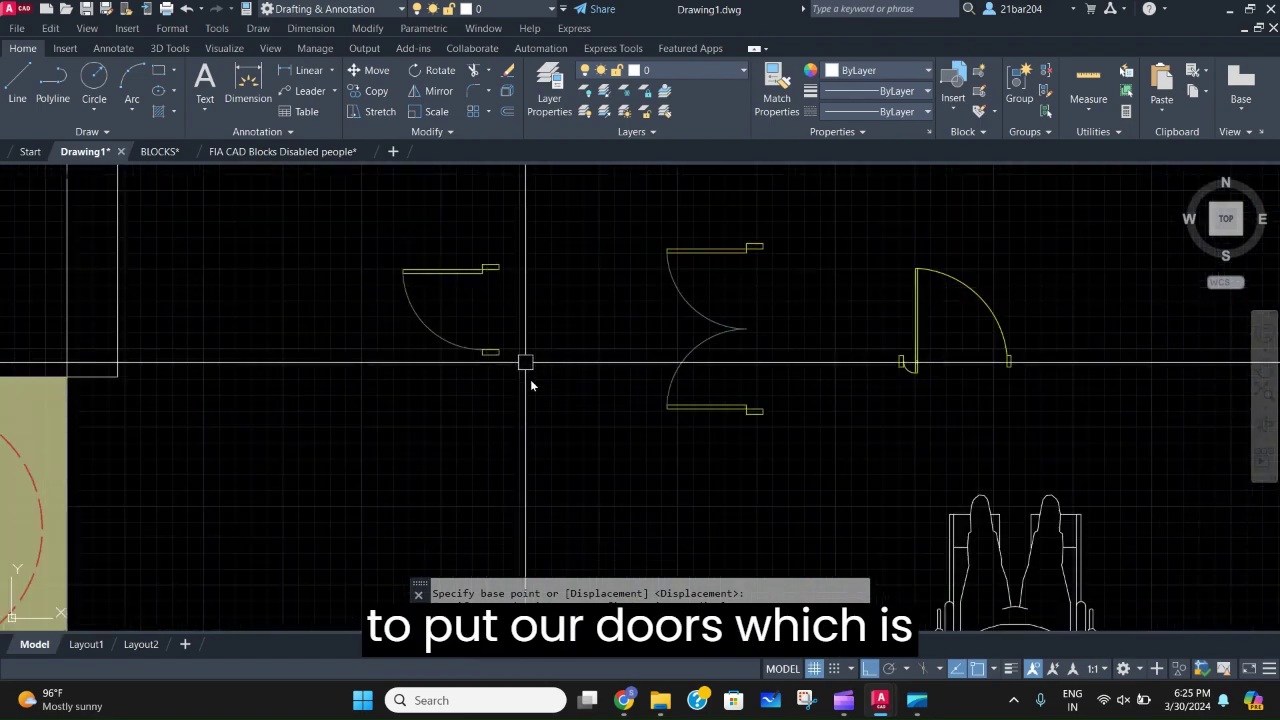
Rotate the single-leaf door nearest the corridor 90 degrees clockwise so its leaf stands vertical.
click(527, 365)
click(375, 216)
mouse_move(376, 215)
middle_down()
mouse_move(440, 275)
mouse_move(457, 406)
mouse_move(569, 372)
mouse_move(472, 353)
middle_up()
text(RO)
key(Return)
click(504, 282)
click(528, 367)
scroll(422, 303, down, 2)
Align the single-leaf door's two lower jamb corners with the corridor opening above the turning space, scaling the door to fit.
click(519, 411)
click(400, 362)
scroll(421, 391, up, 4)
scroll(528, 379, down, 2)
scroll(471, 352, down, 1)
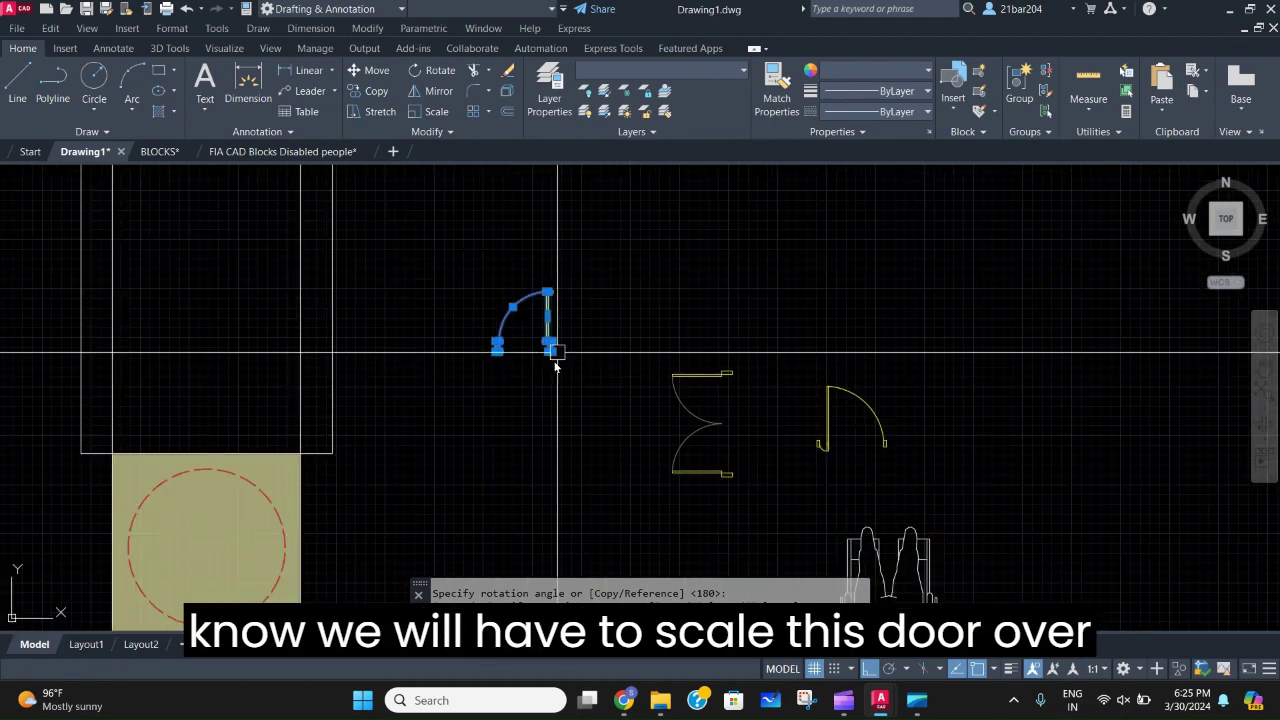
scroll(504, 342, up, 3)
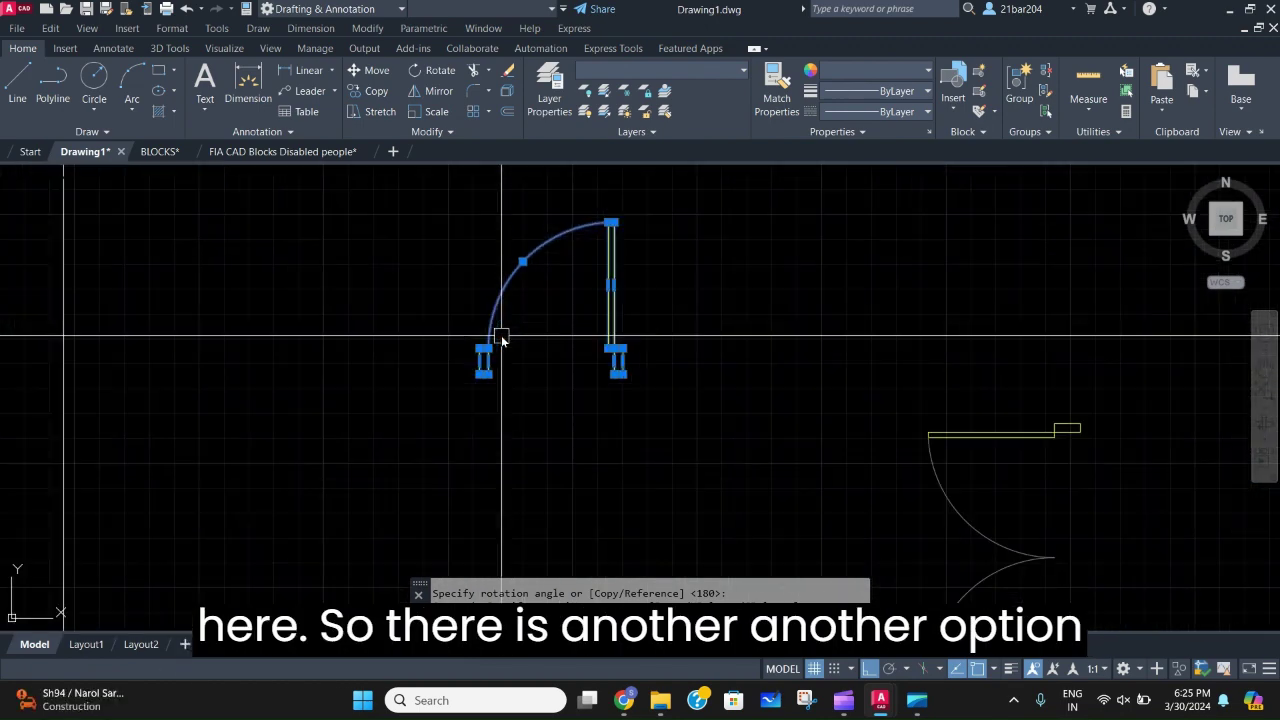
text(AL)
key(Return)
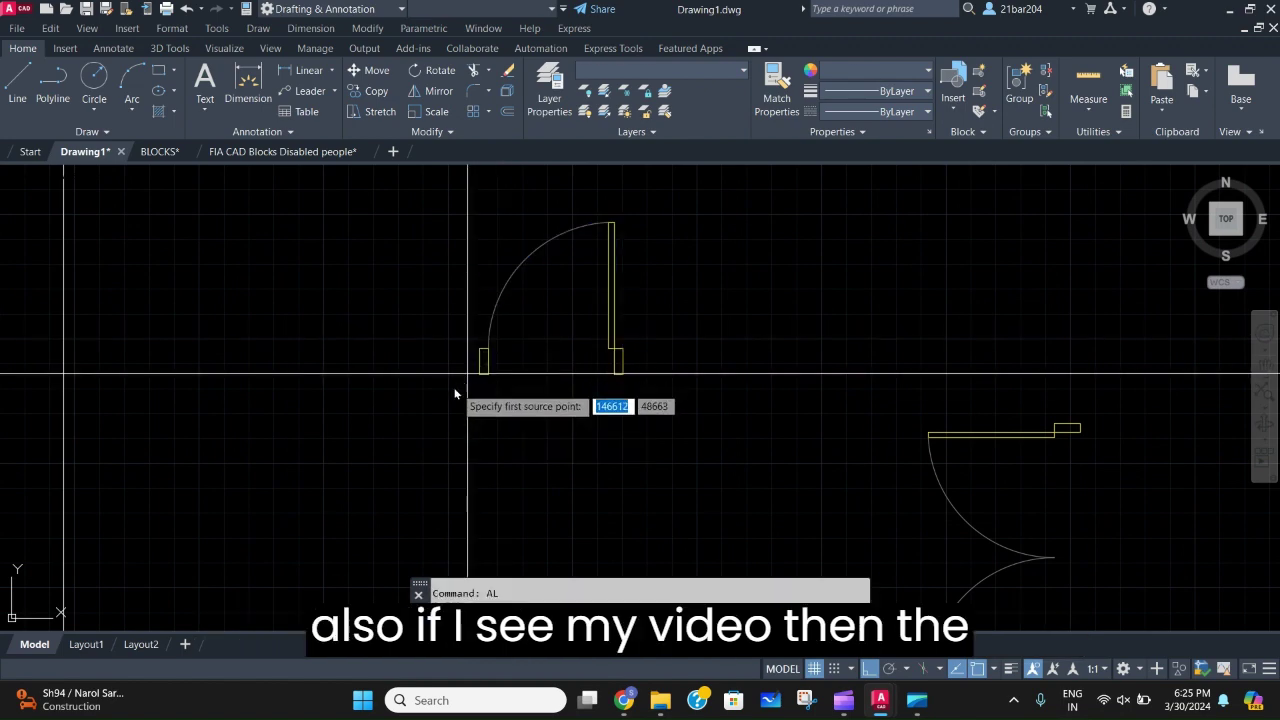
middle_drag(450, 410, 648, 316)
scroll(246, 449, down, 3)
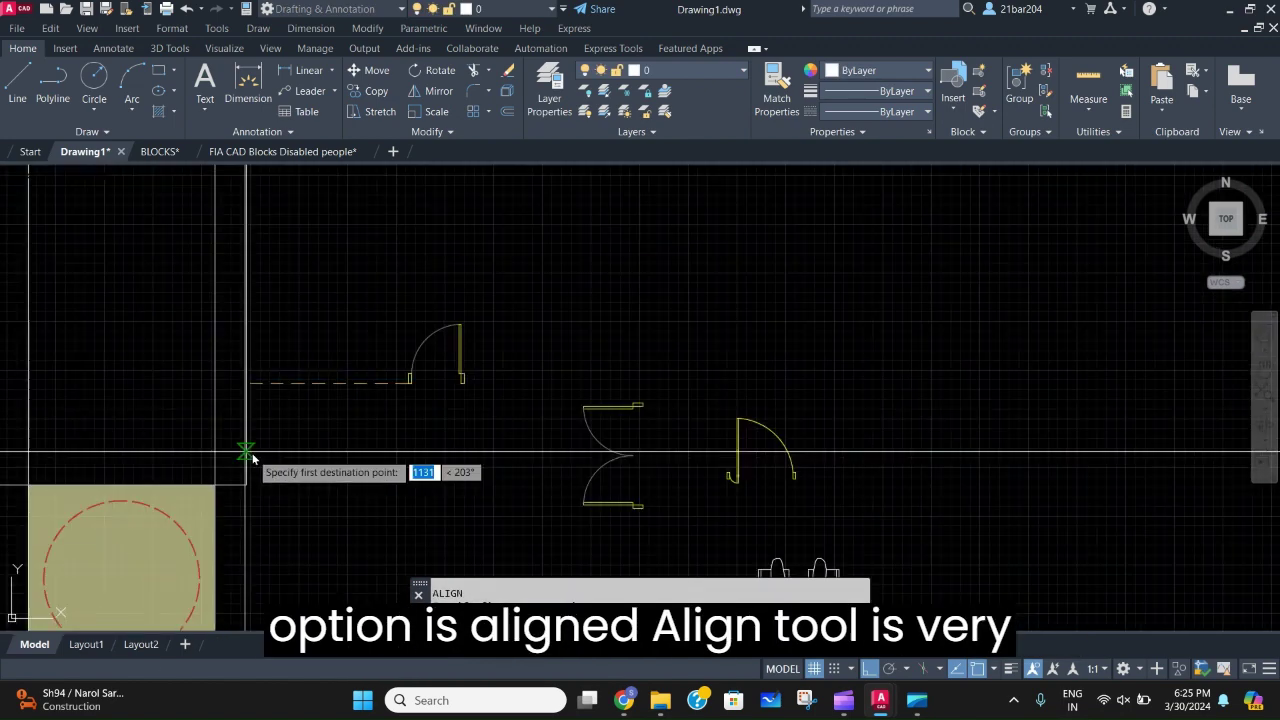
middle_drag(248, 452, 380, 420)
click(165, 449)
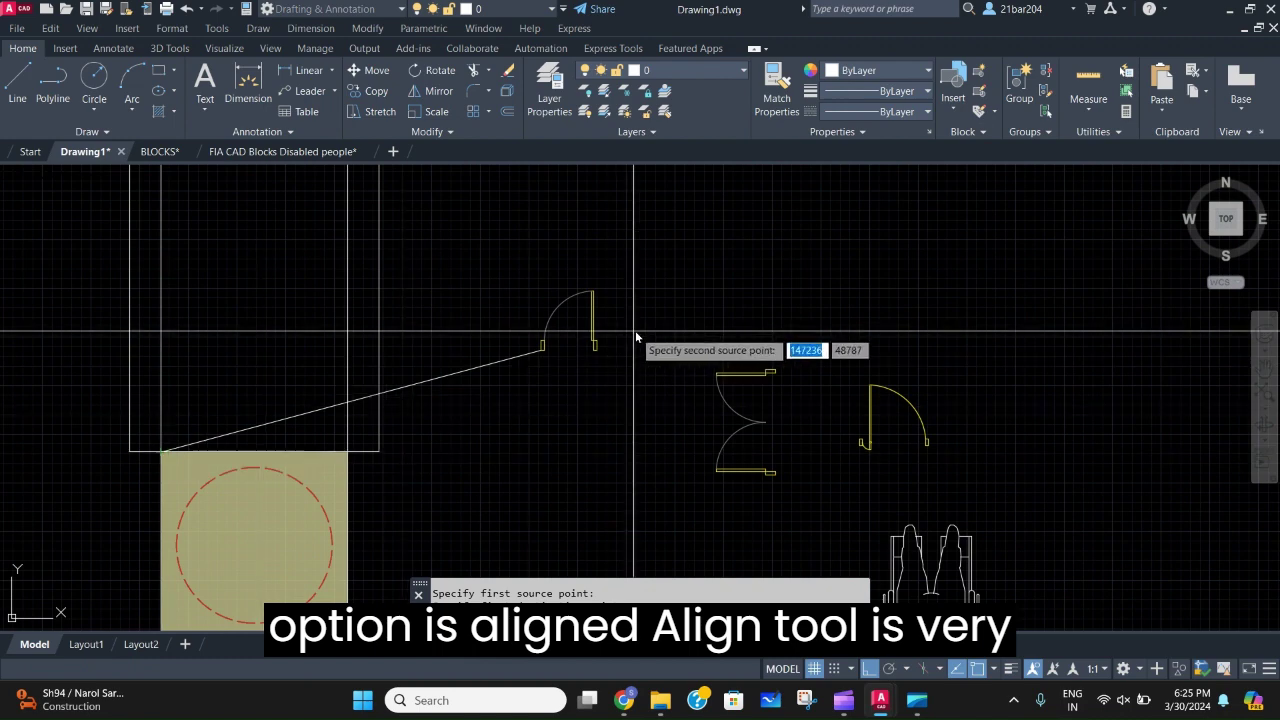
scroll(594, 349, up, 4)
scroll(597, 352, down, 2)
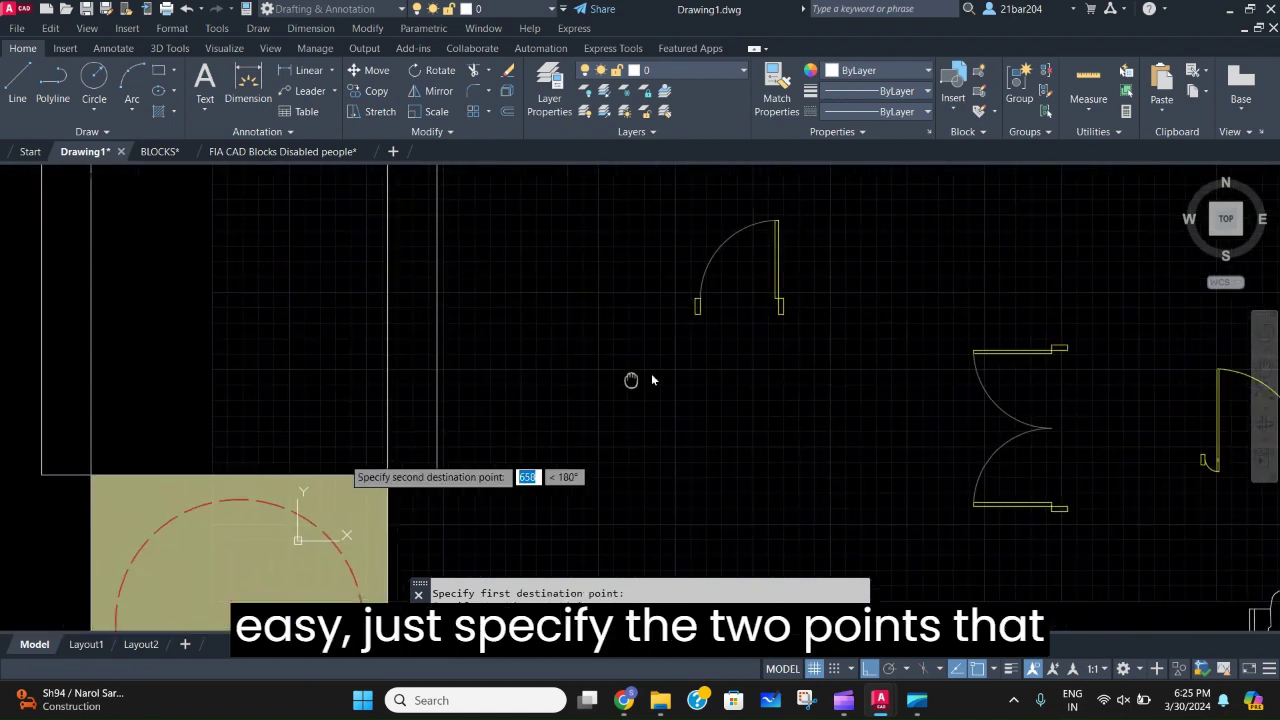
click(400, 469)
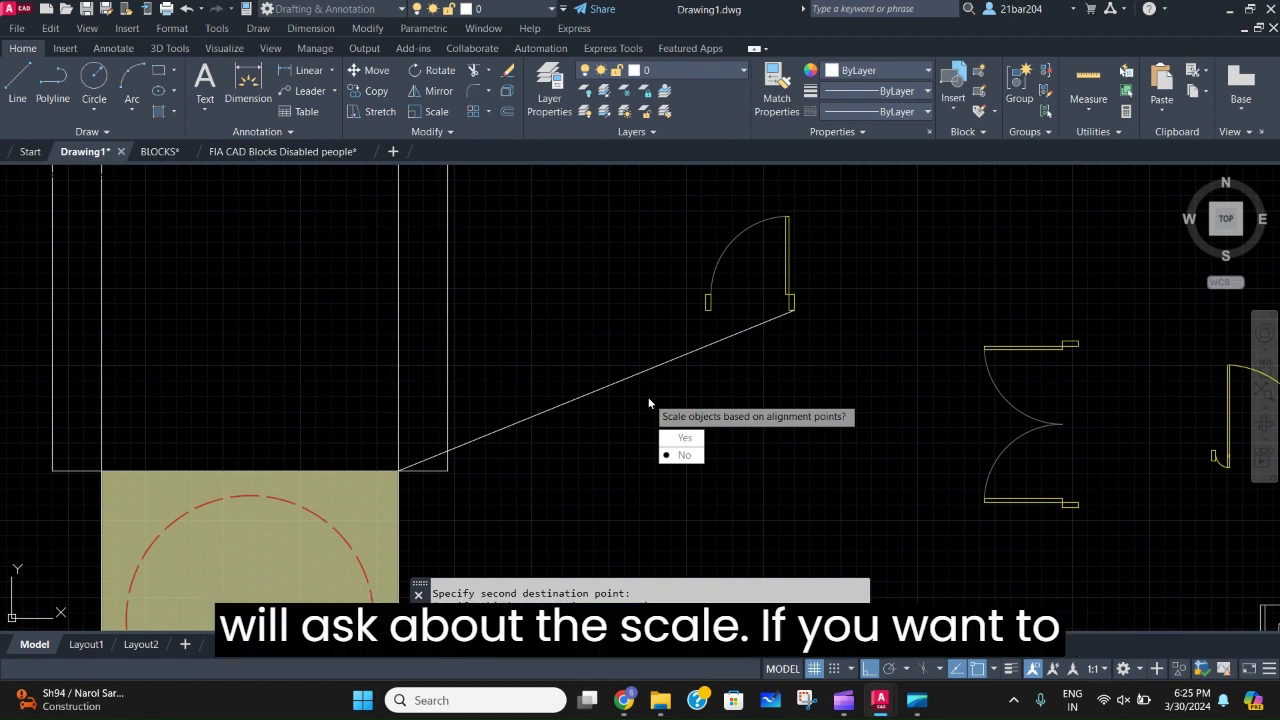
key(Return)
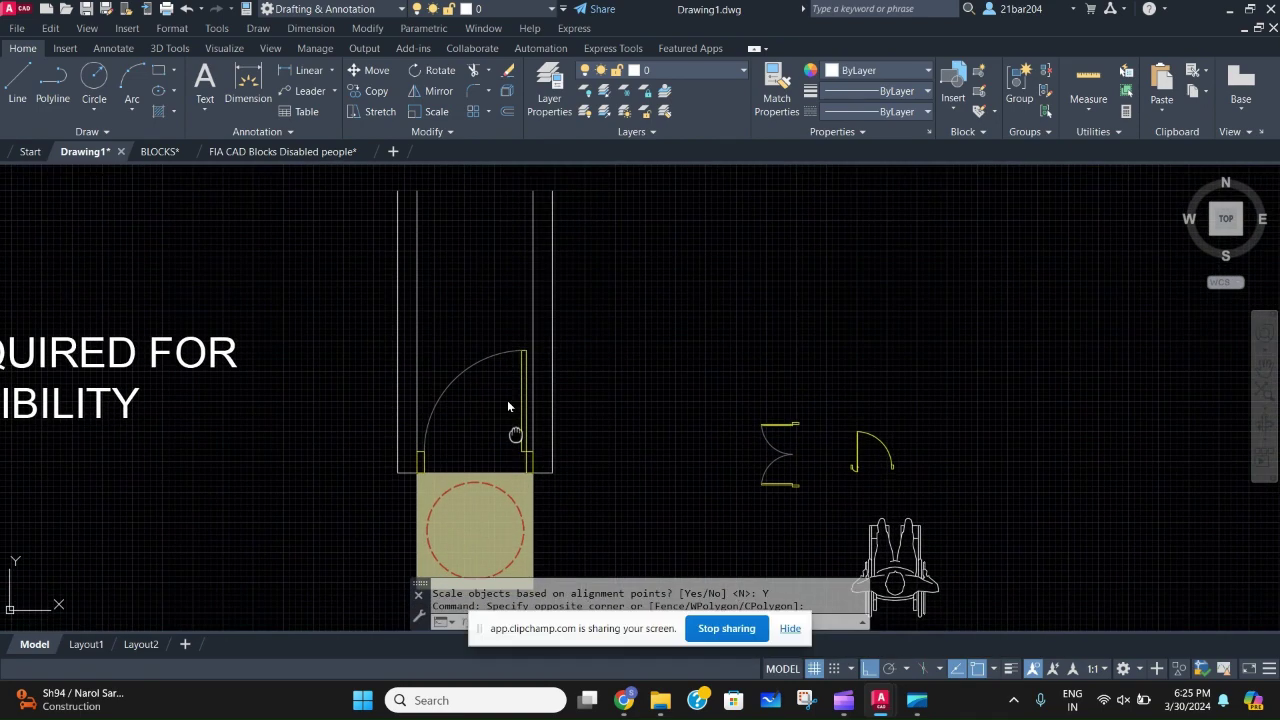
Move the wheelchair user block horizontally closer to the turning space.
scroll(490, 395, down, 2)
scroll(467, 385, up, 2)
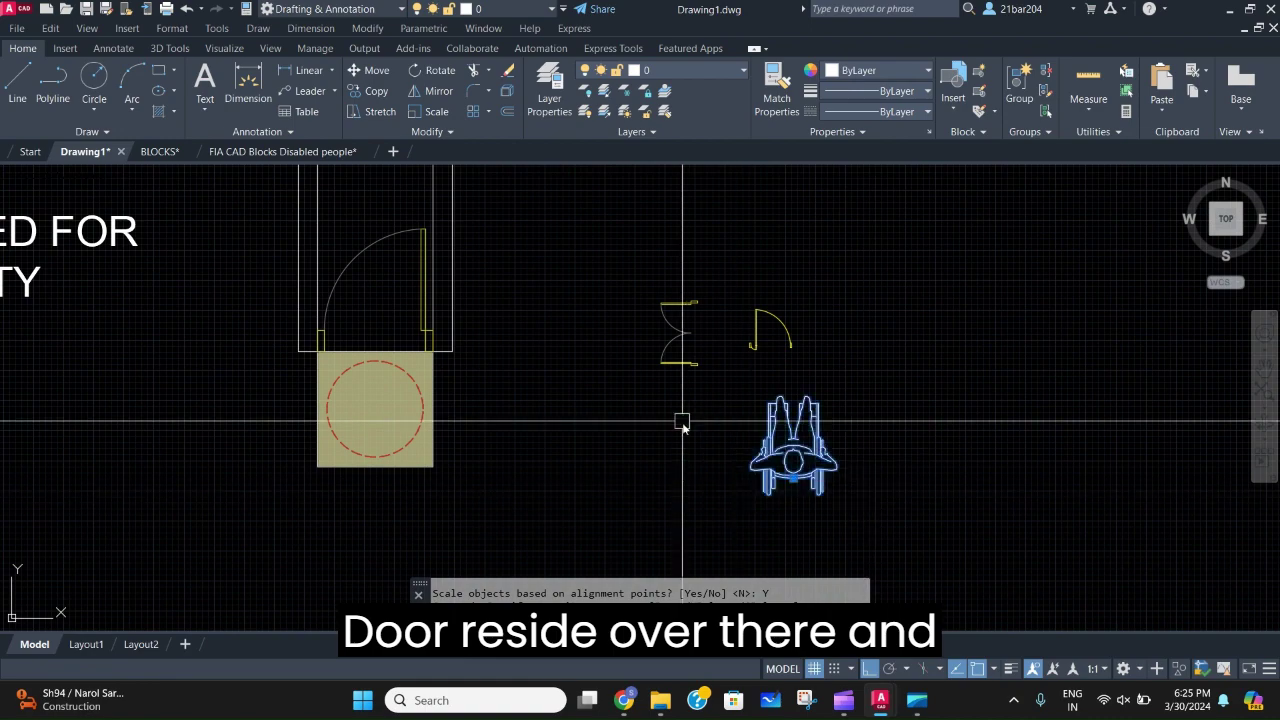
click(780, 502)
text(m)
key(Return)
click(893, 502)
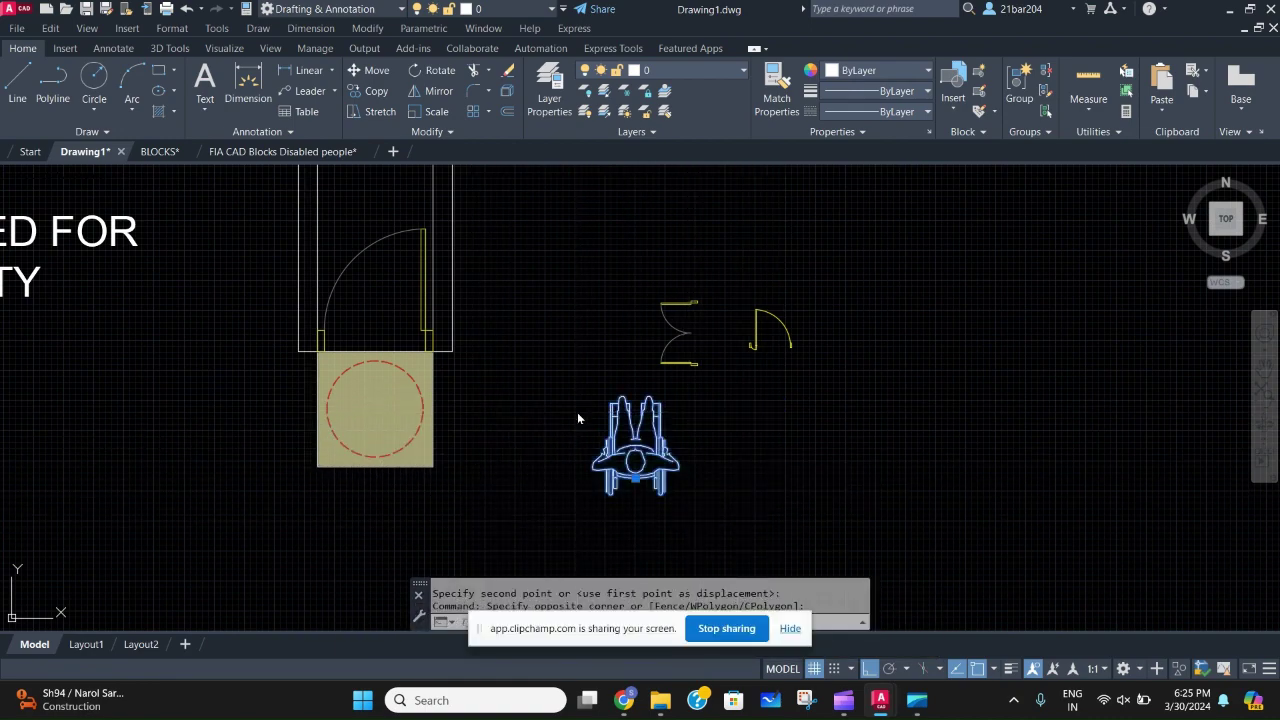
Cut the wheelchair user block and paste it centred within the dashed turning circle below the door.
key(ctrl+x)
key(ctrl+v)
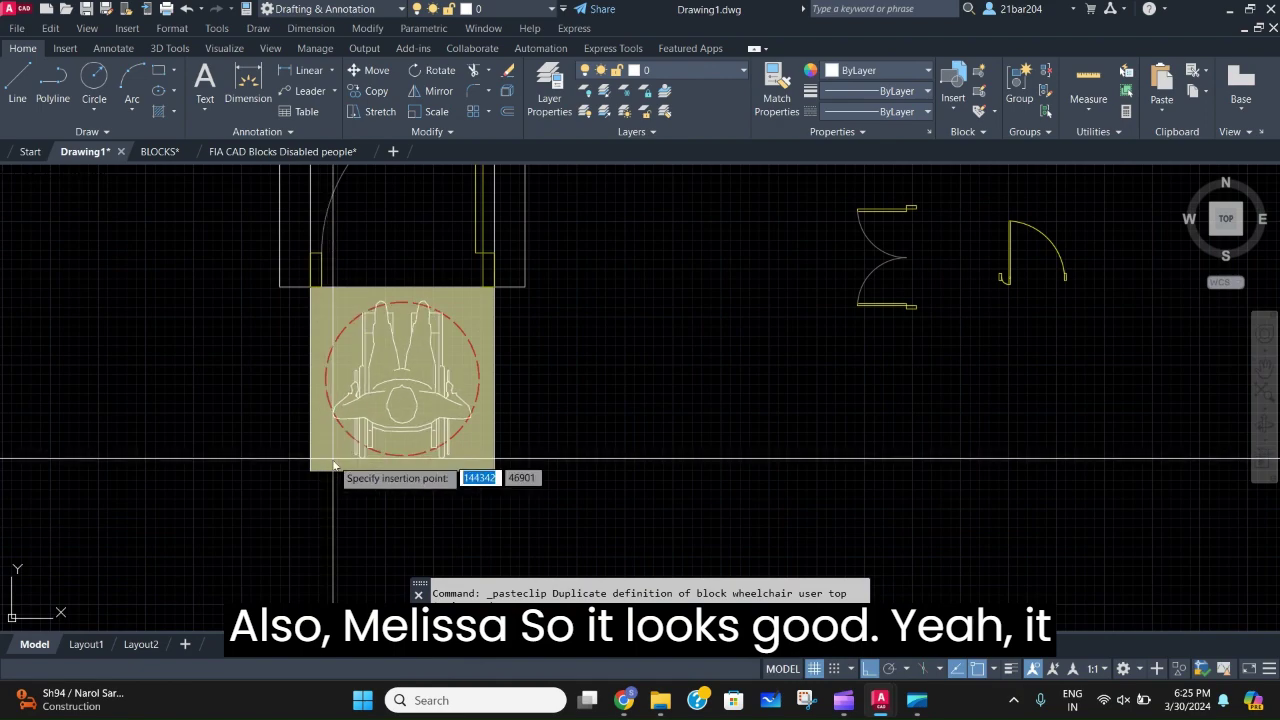
click(333, 468)
scroll(470, 440, down, 4)
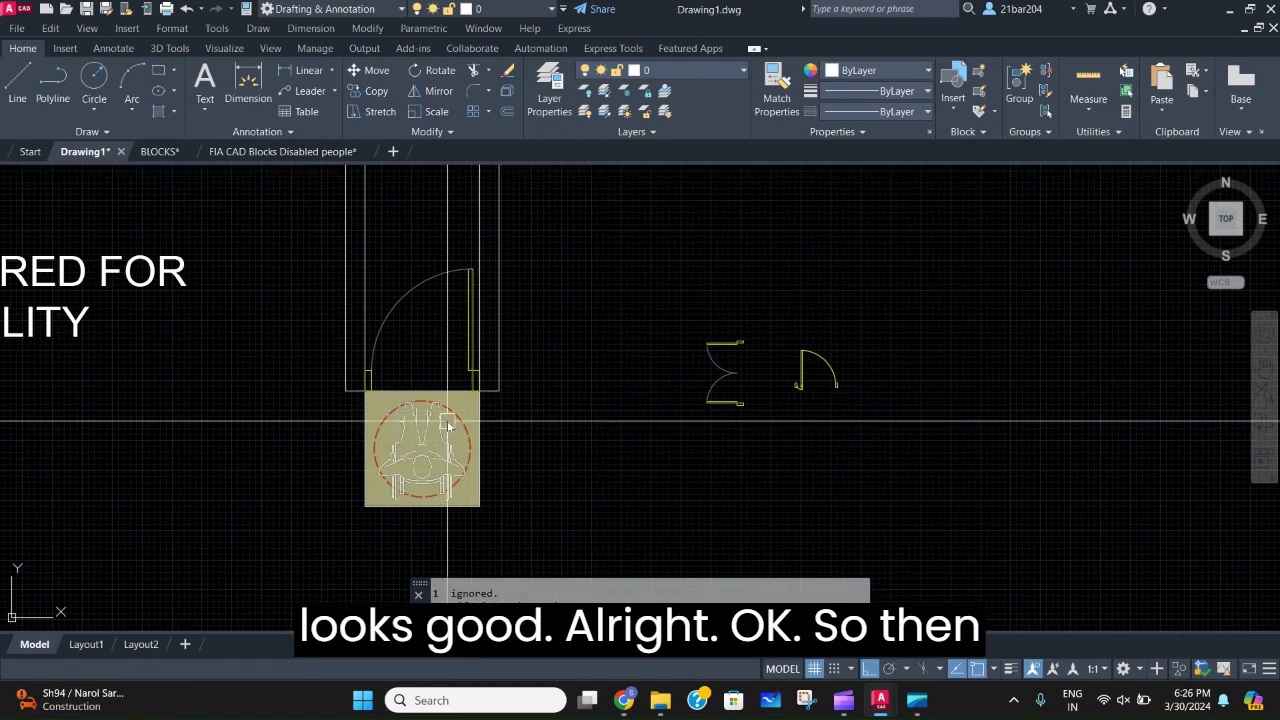
scroll(512, 395, up, 2)
key(Escape)
scroll(440, 334, down, 2)
middle_drag(477, 291, 496, 419)
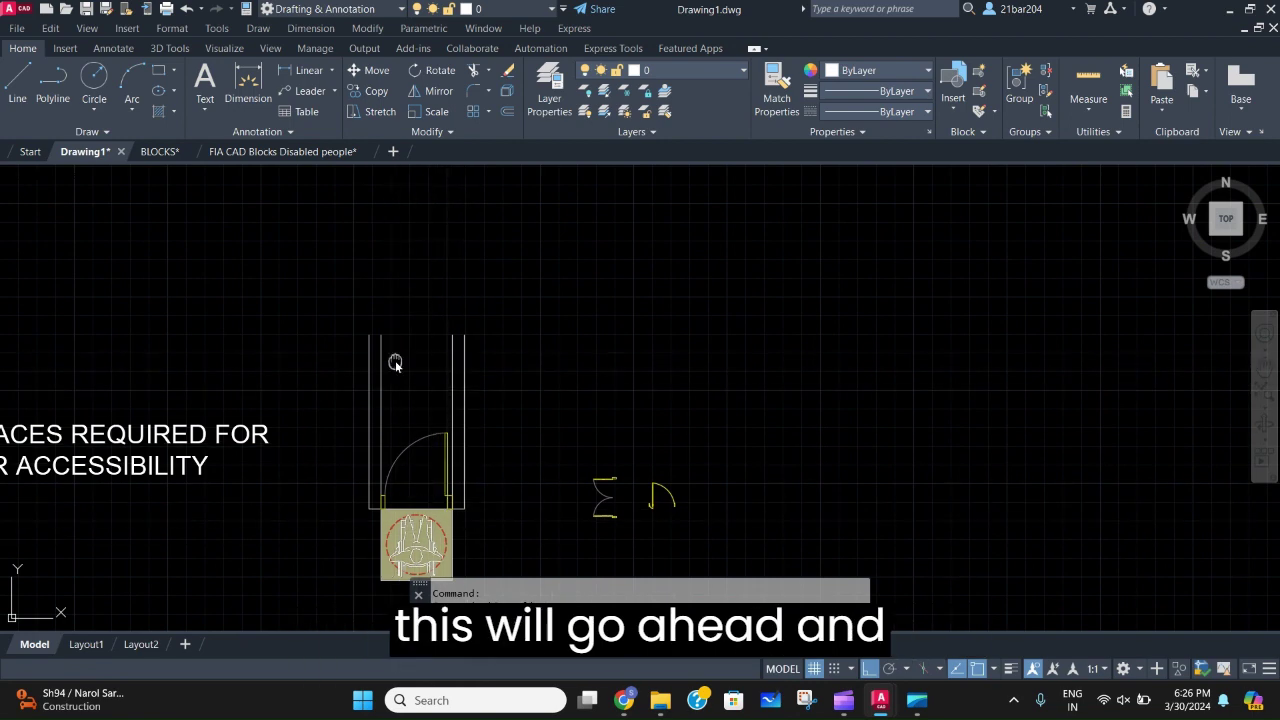
middle_drag(395, 362, 403, 398)
middle_drag(429, 514, 418, 377)
scroll(462, 474, up, 6)
click(479, 543)
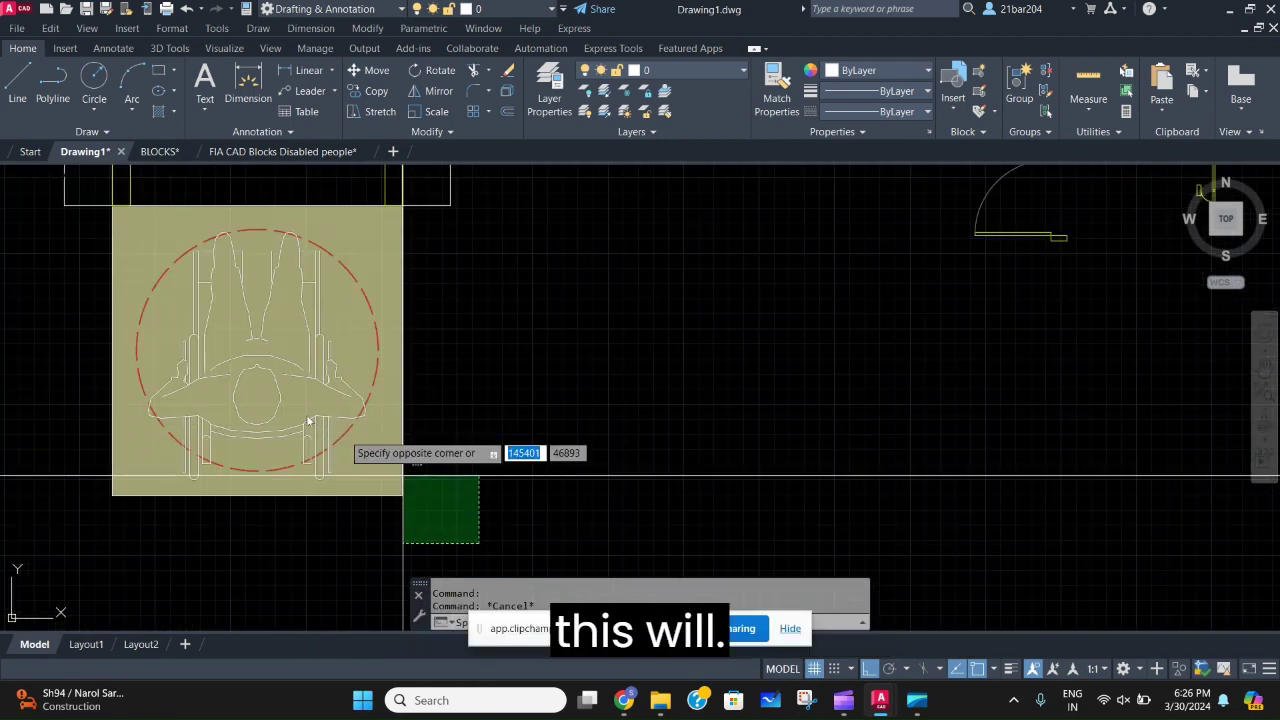
click(392, 340)
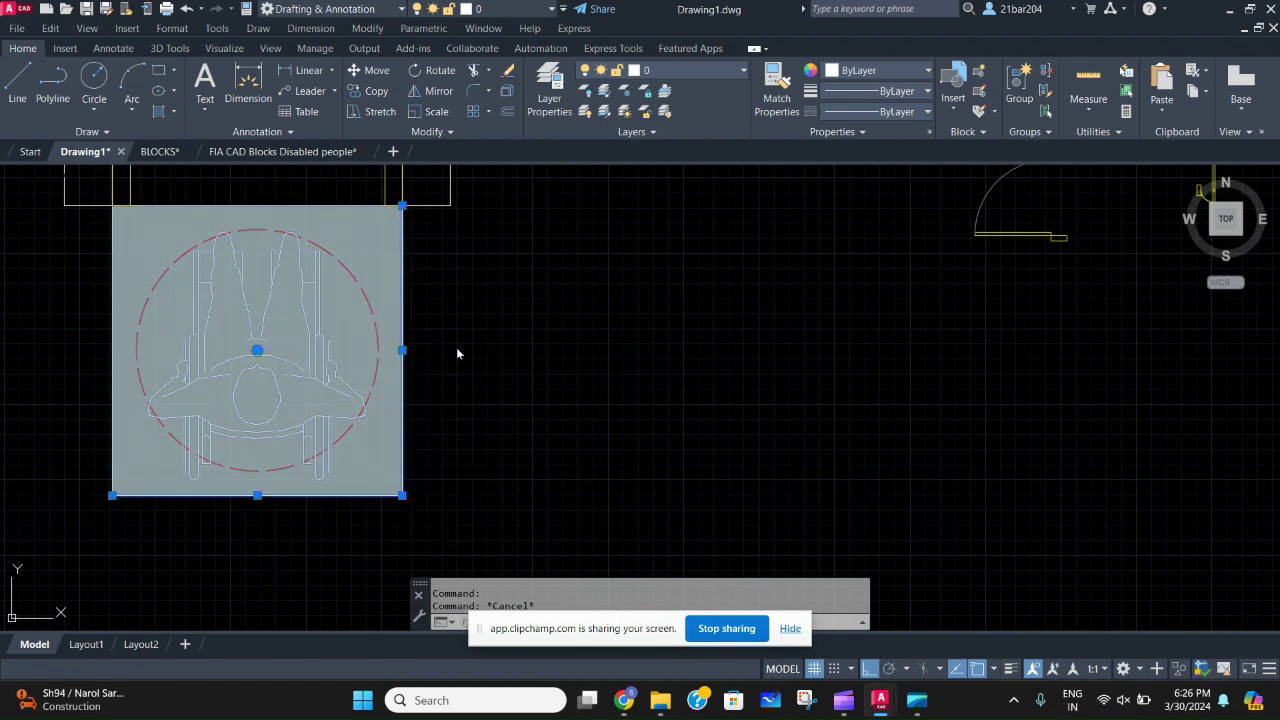
key(Escape)
Copy the turning-space square with its hatch and dashed circle to the upper end of the corridor, using the lower-left corner as base point.
click(462, 328)
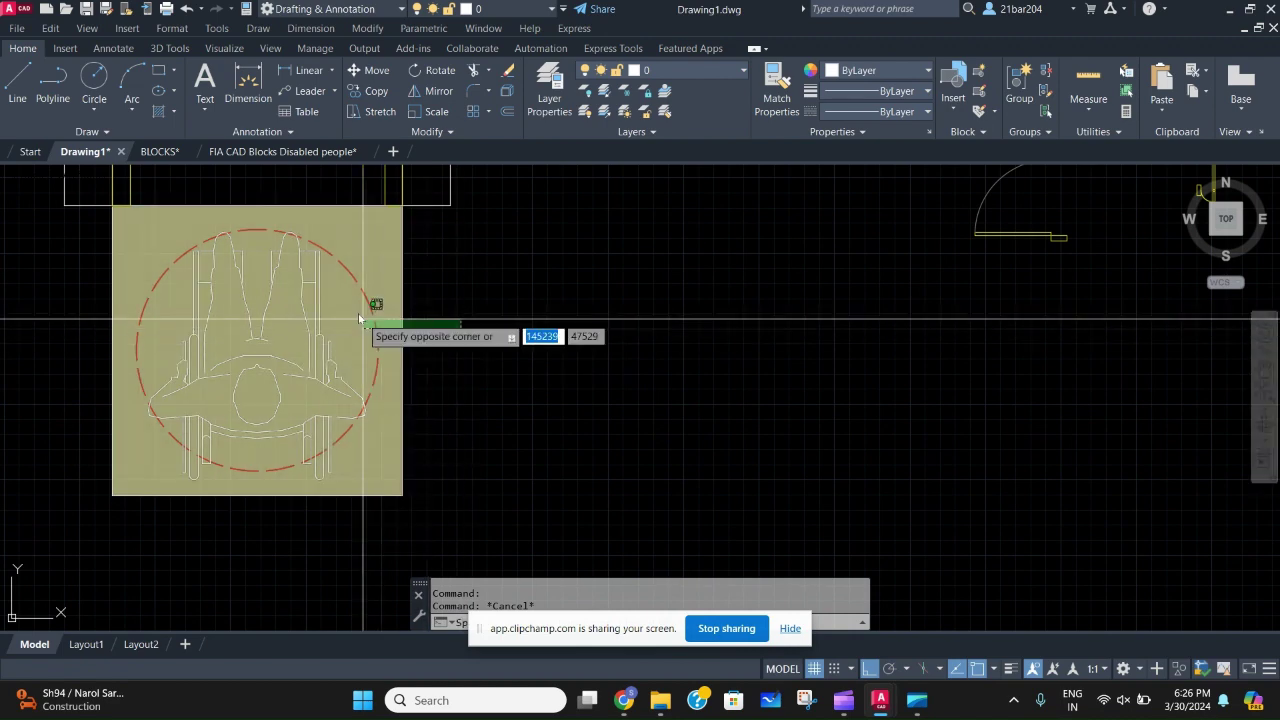
click(374, 300)
scroll(590, 395, down, 6)
scroll(556, 490, up, 6)
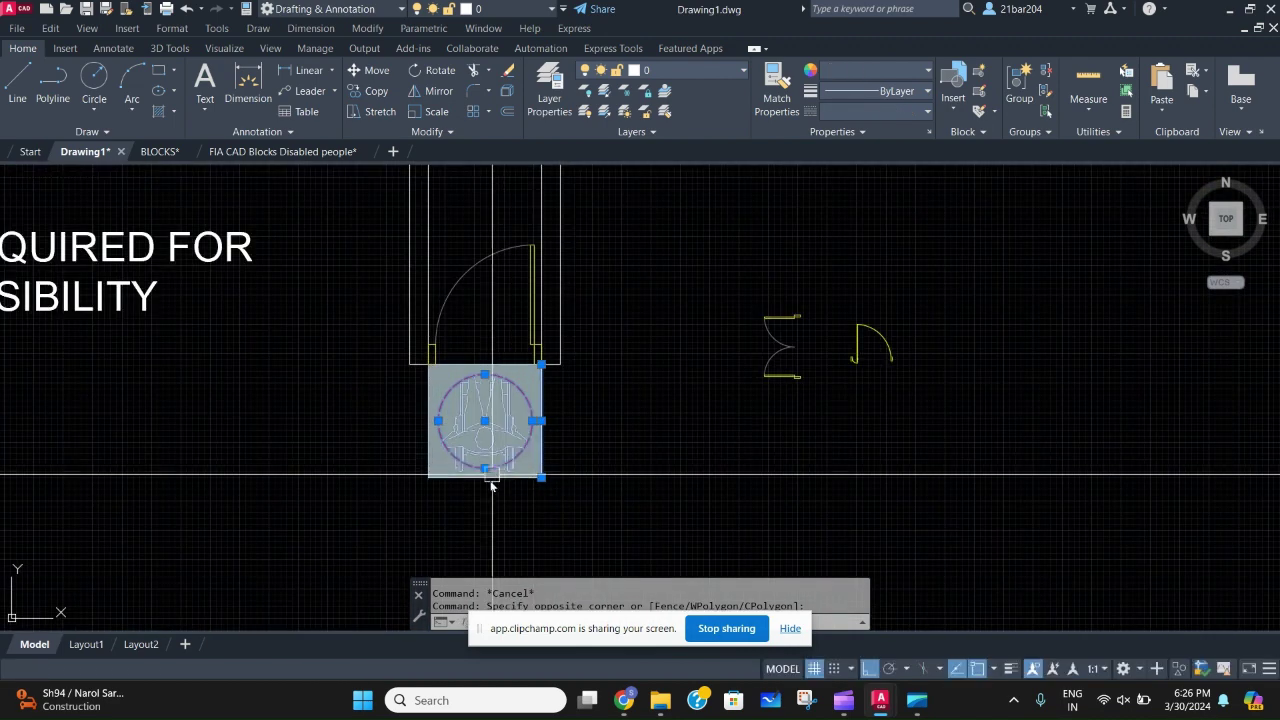
click(325, 293)
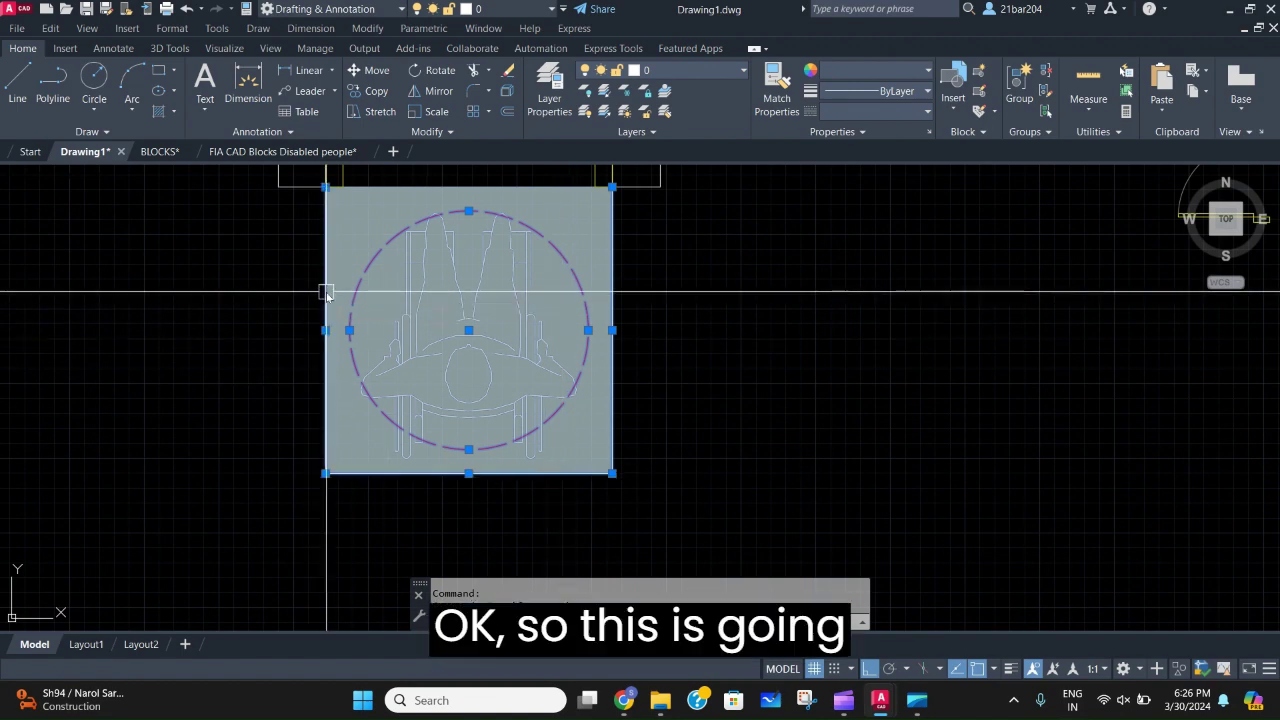
middle_drag(428, 192, 415, 269)
scroll(449, 290, down, 5)
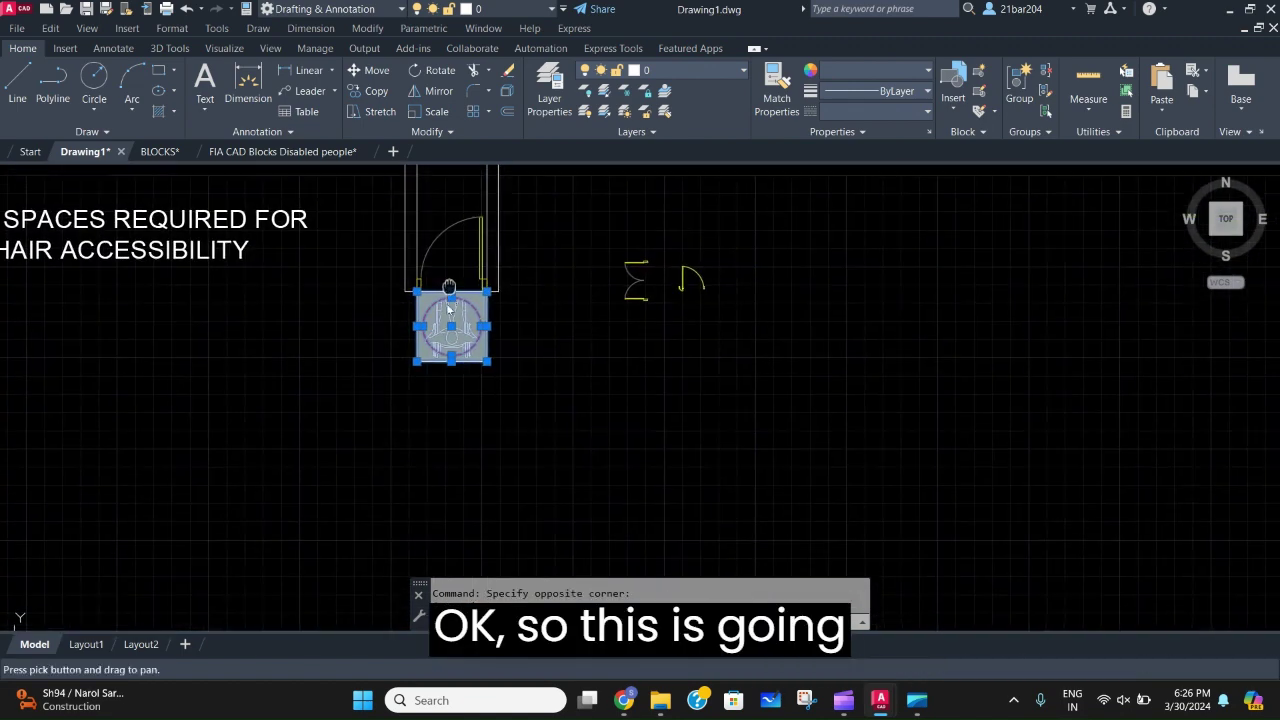
text(co)
key(Return)
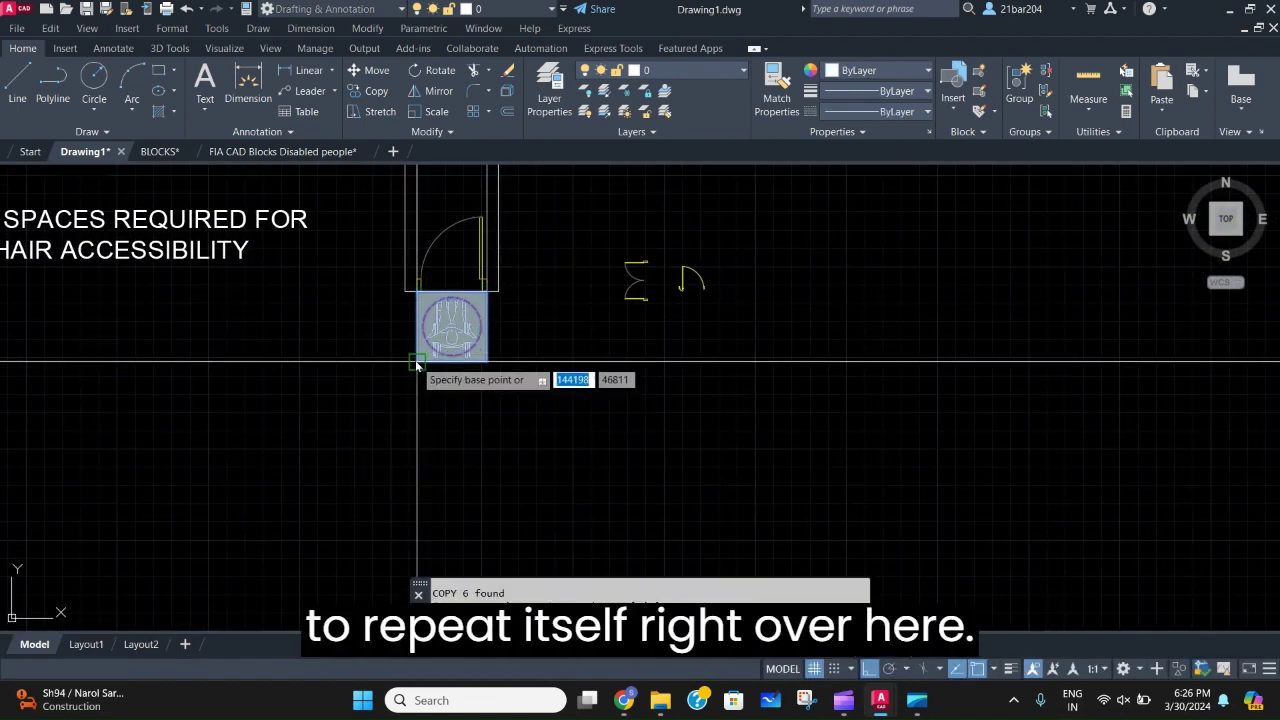
click(419, 360)
middle_drag(428, 234, 414, 384)
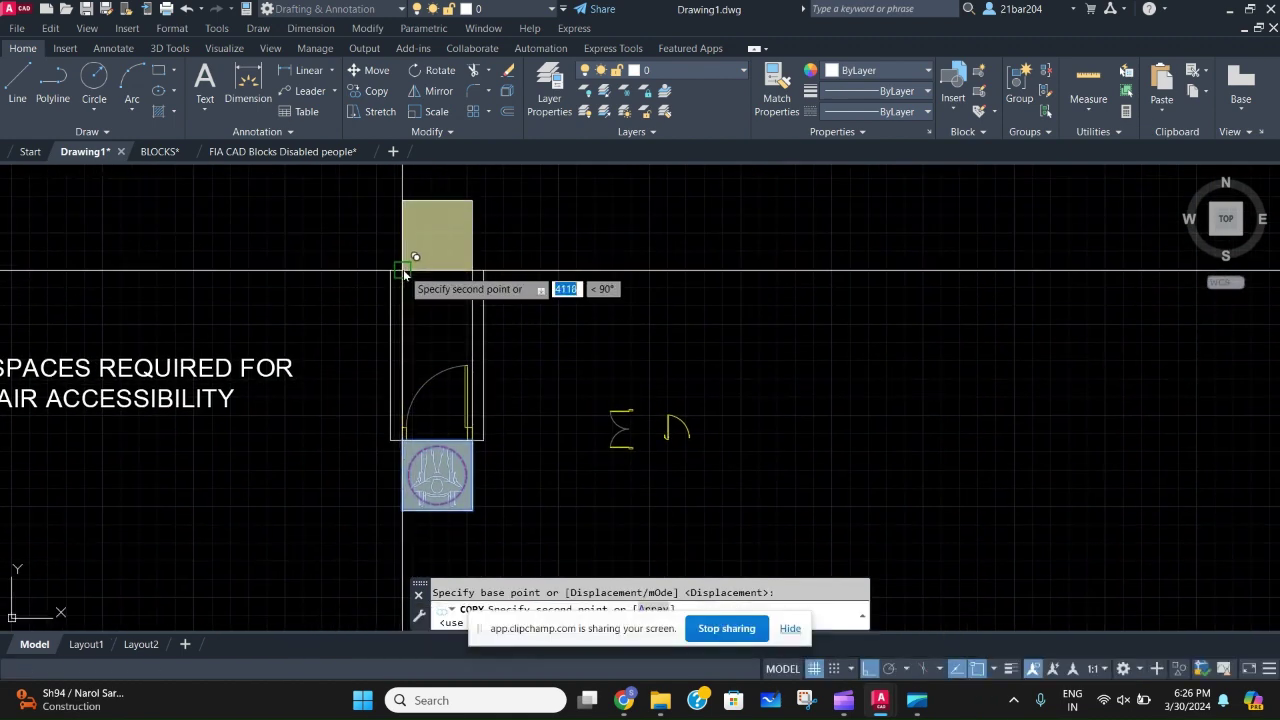
click(403, 269)
middle_drag(316, 241, 334, 337)
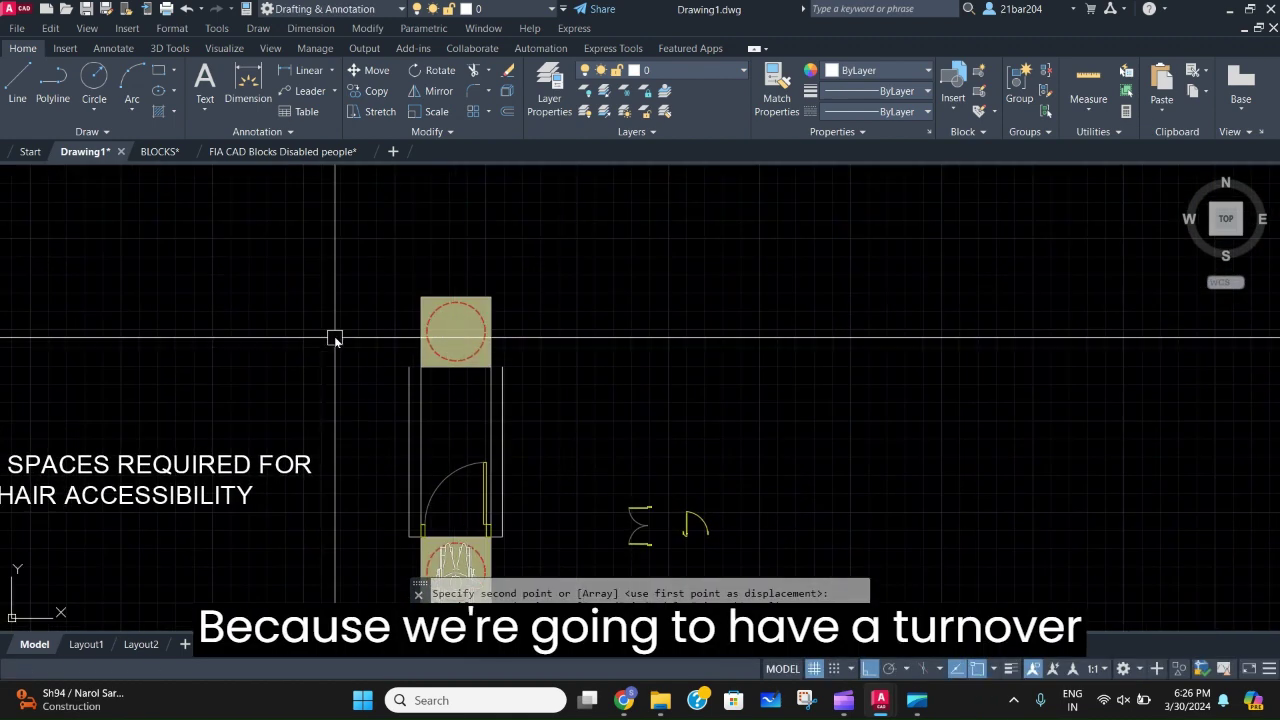
scroll(340, 333, up, 2)
scroll(475, 401, up, 2)
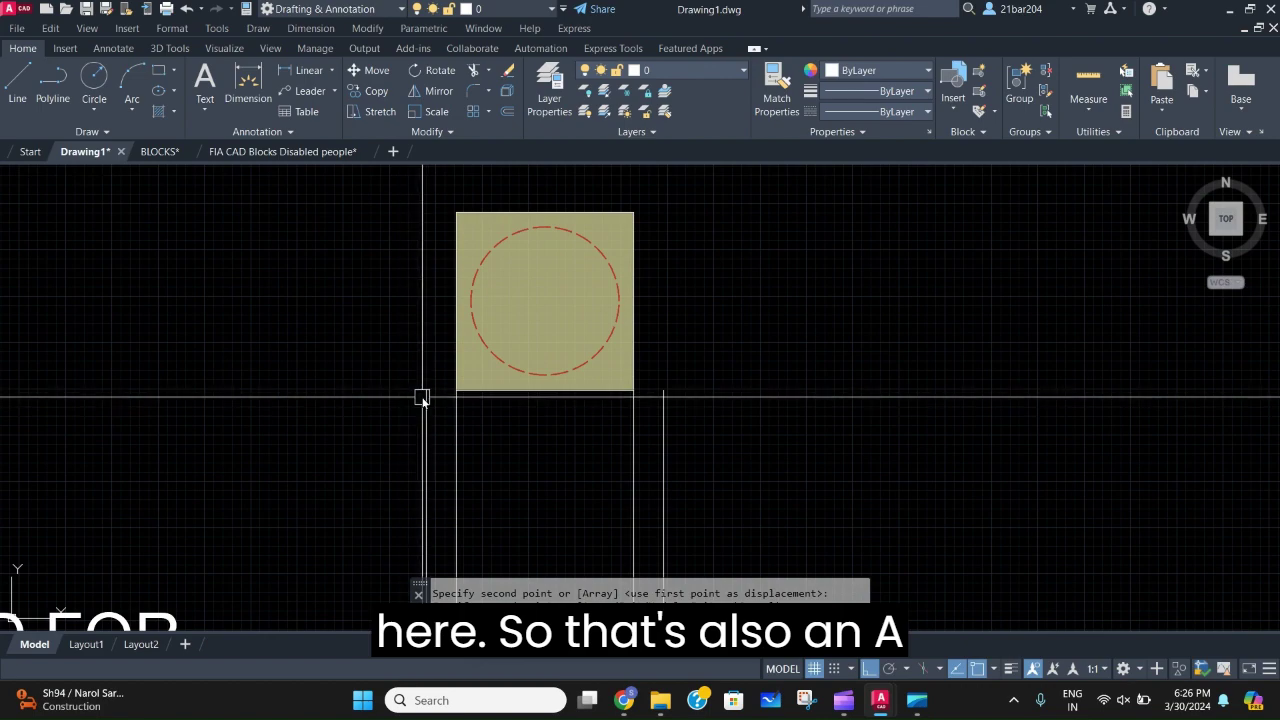
key(Escape)
Stretch the corridor's left outer wall line up to the copied square's upper edge and a further 200.
click(426, 390)
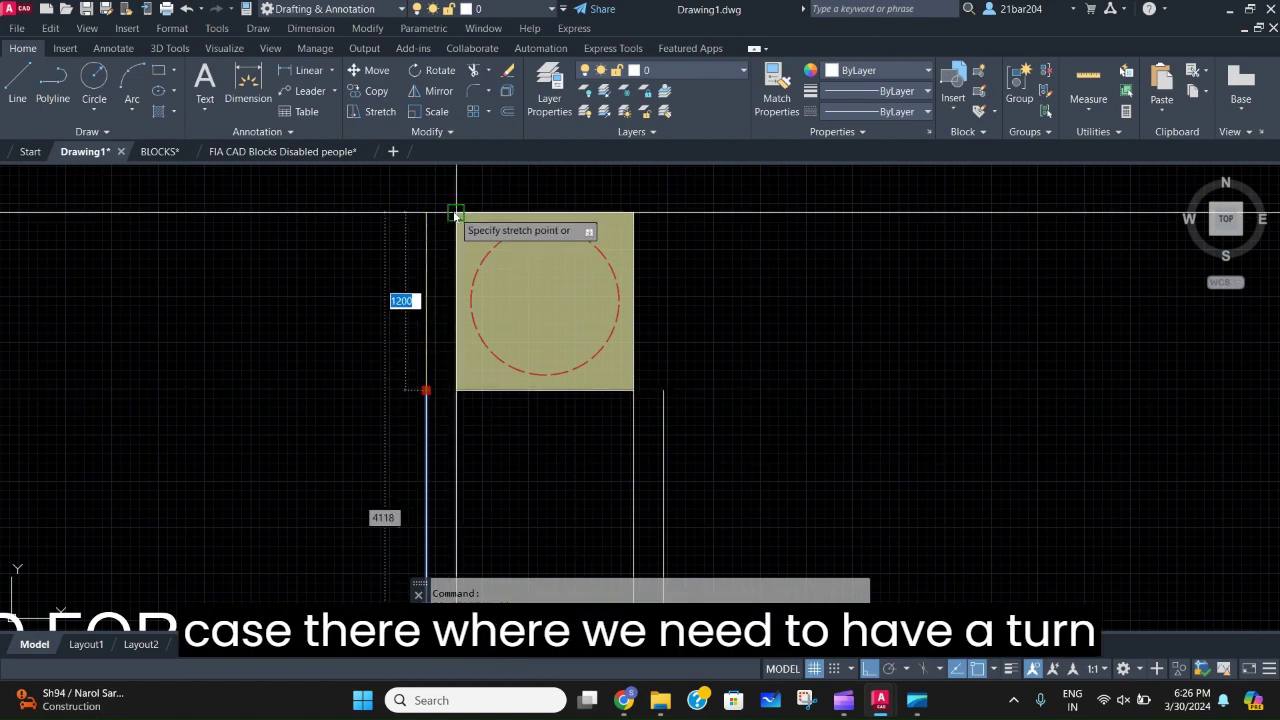
click(426, 214)
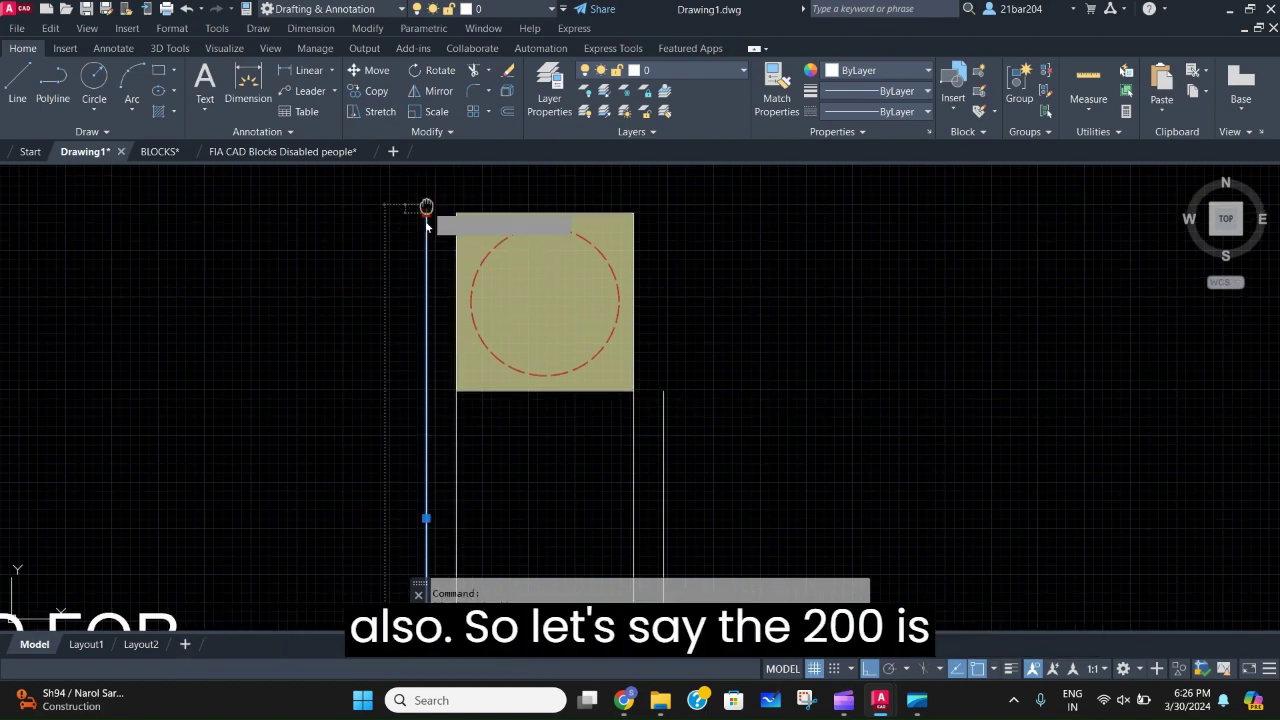
middle_drag(427, 210, 421, 245)
text(200)
key(Return)
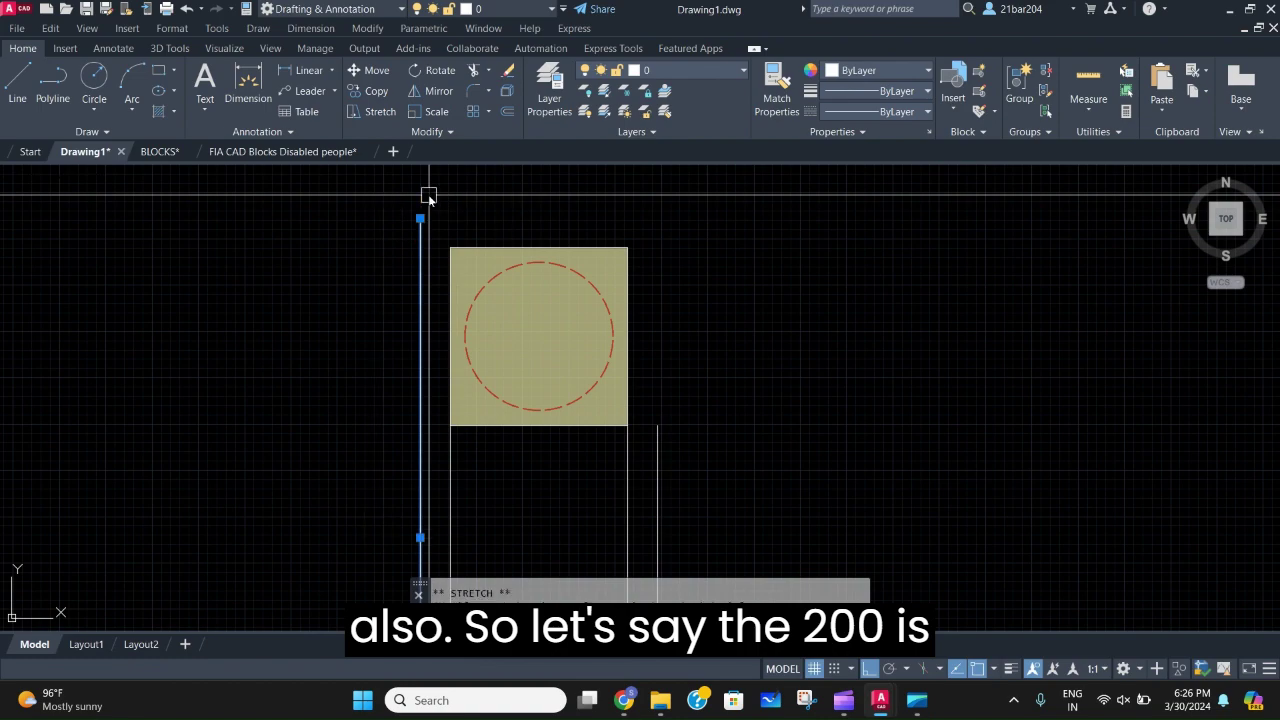
key(Escape)
Draw a horizontal wall line about 7070 long to the right from the upper end of the left outer wall line.
text(l)
key(Return)
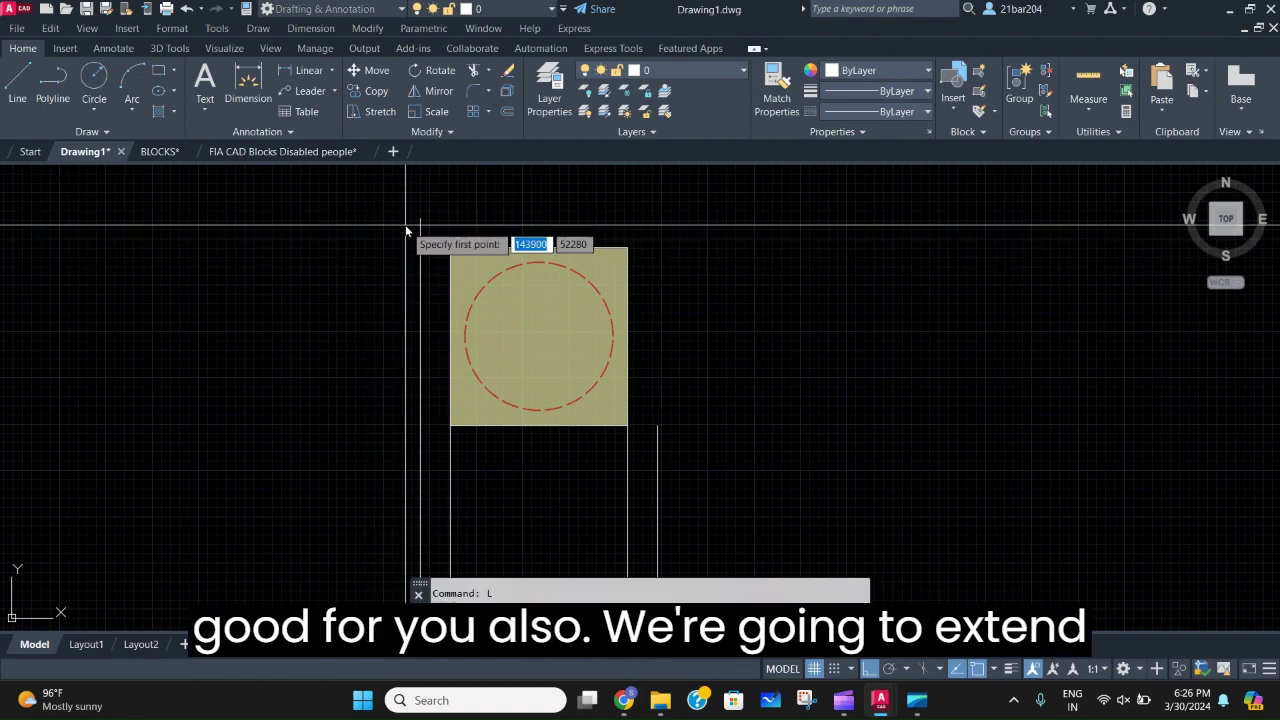
scroll(420, 217, down, 4)
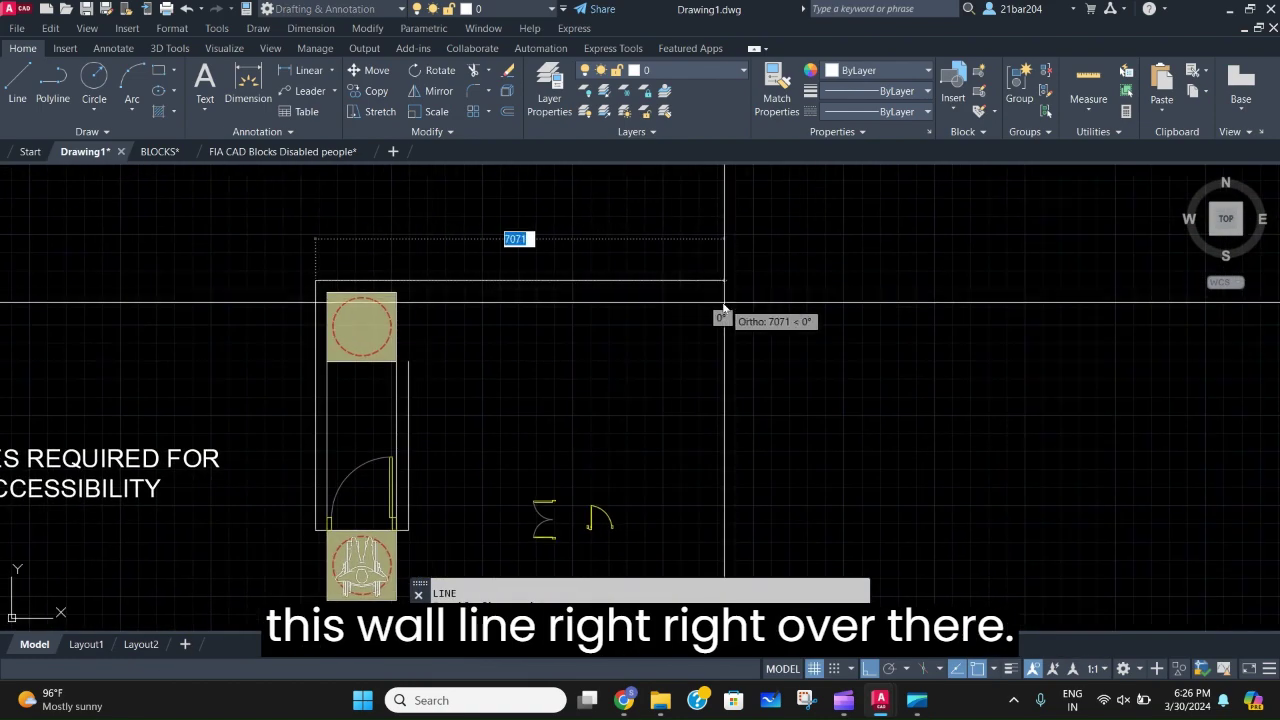
click(720, 304)
scroll(376, 373, up, 2)
middle_drag(376, 373, 401, 368)
key(Escape)
Draw a parallel line rightward from the upper square's lower-right corner and trim its short piece before the right outer wall line.
text(l)
key(Return)
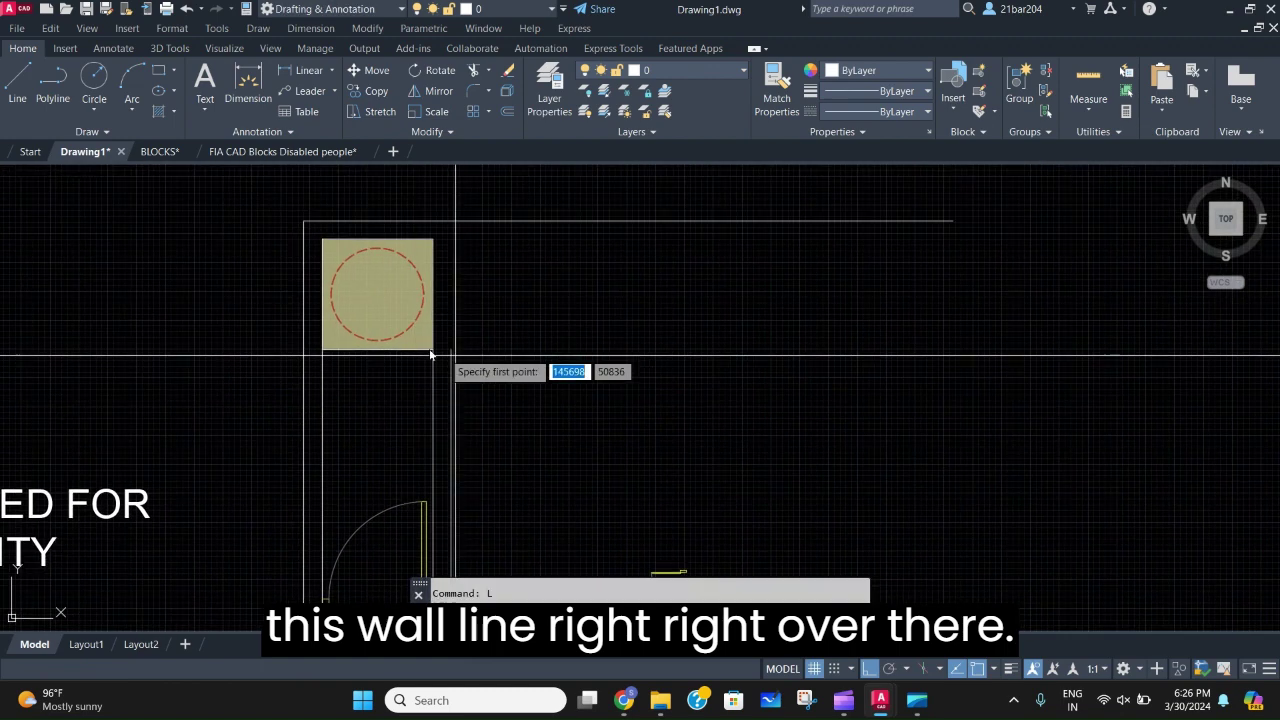
click(437, 356)
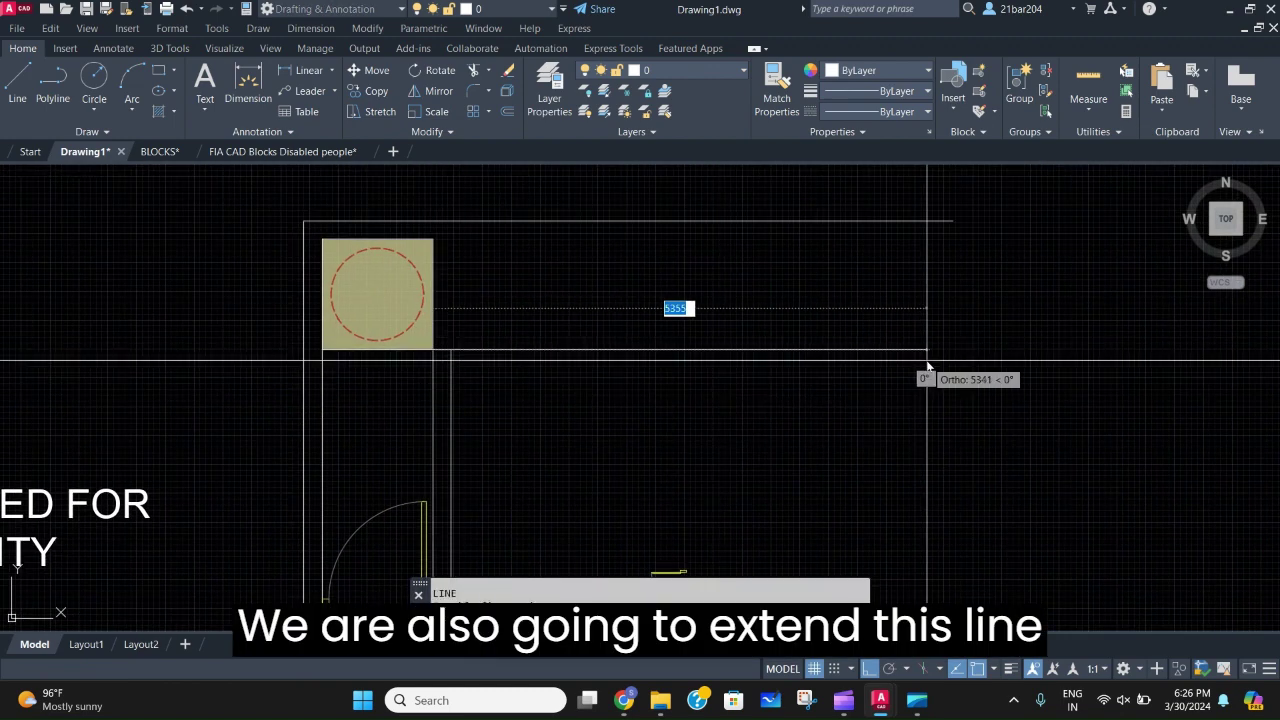
scroll(468, 374, up, 2)
text(tr)
key(Return)
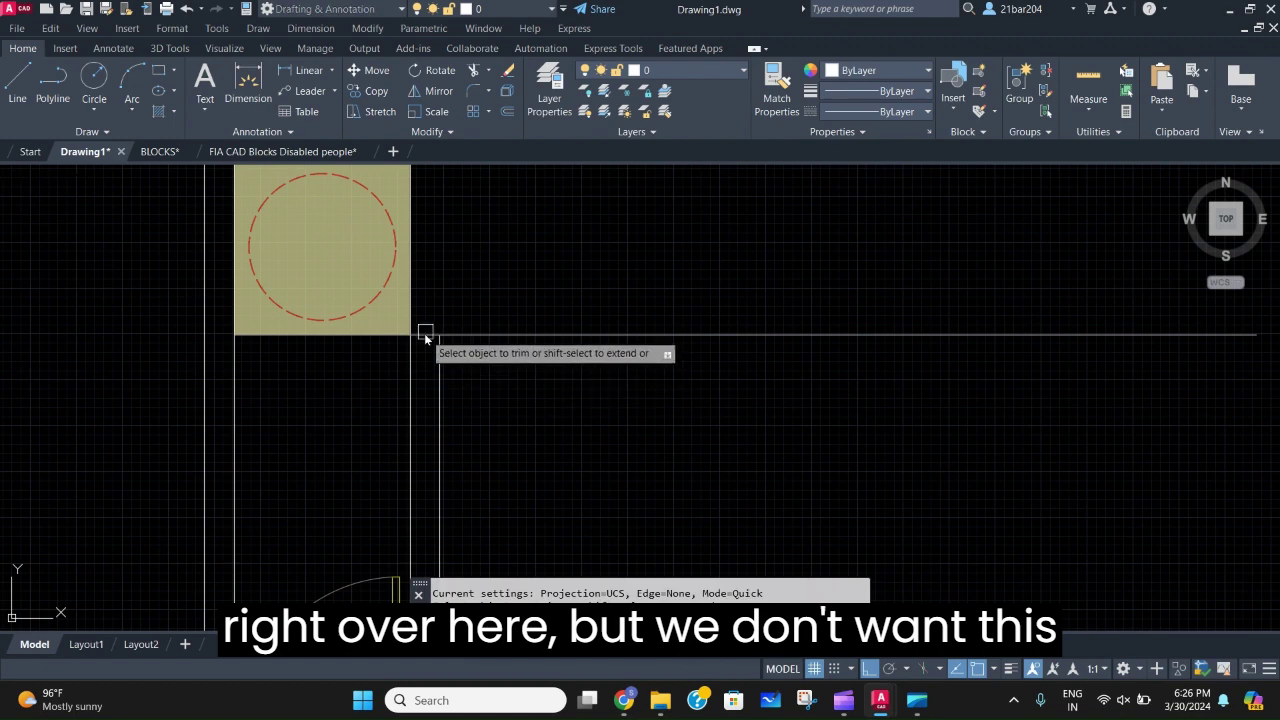
click(424, 334)
key(Escape)
Offset the lower horizontal wall line 200 downward to form the wall's second face.
text(OF)
key(Return)
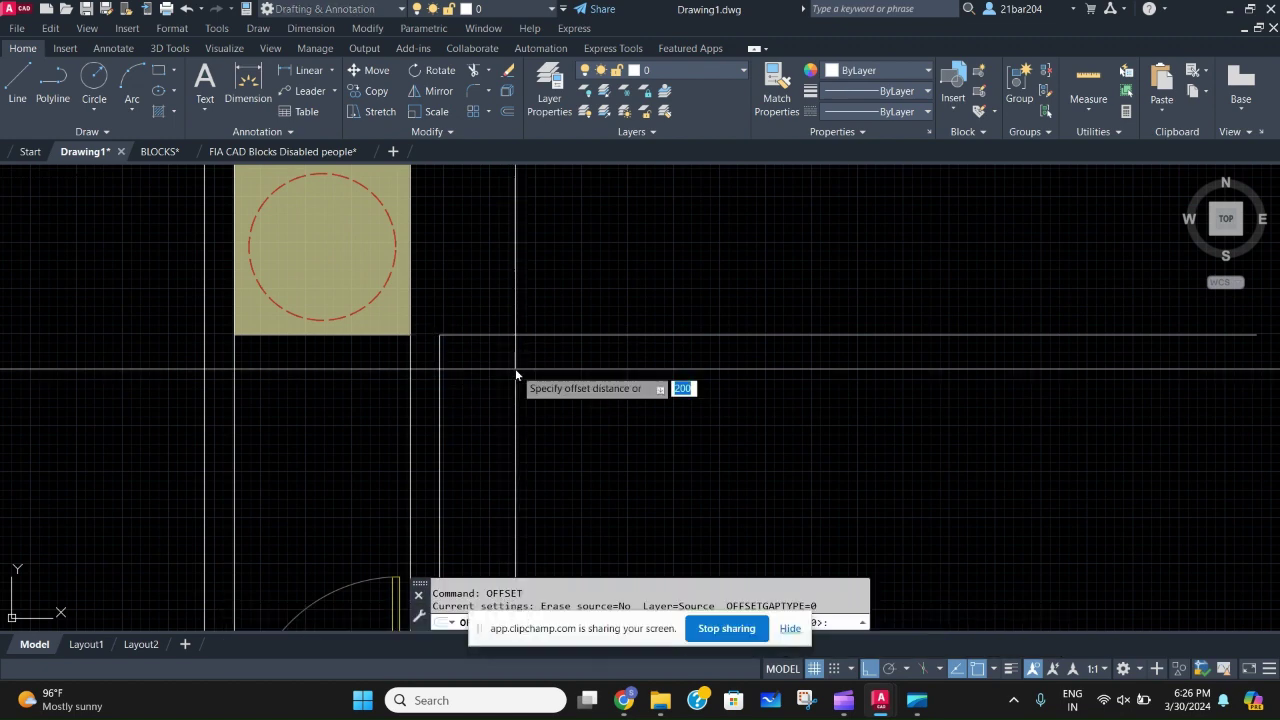
click(527, 342)
click(525, 402)
click(429, 337)
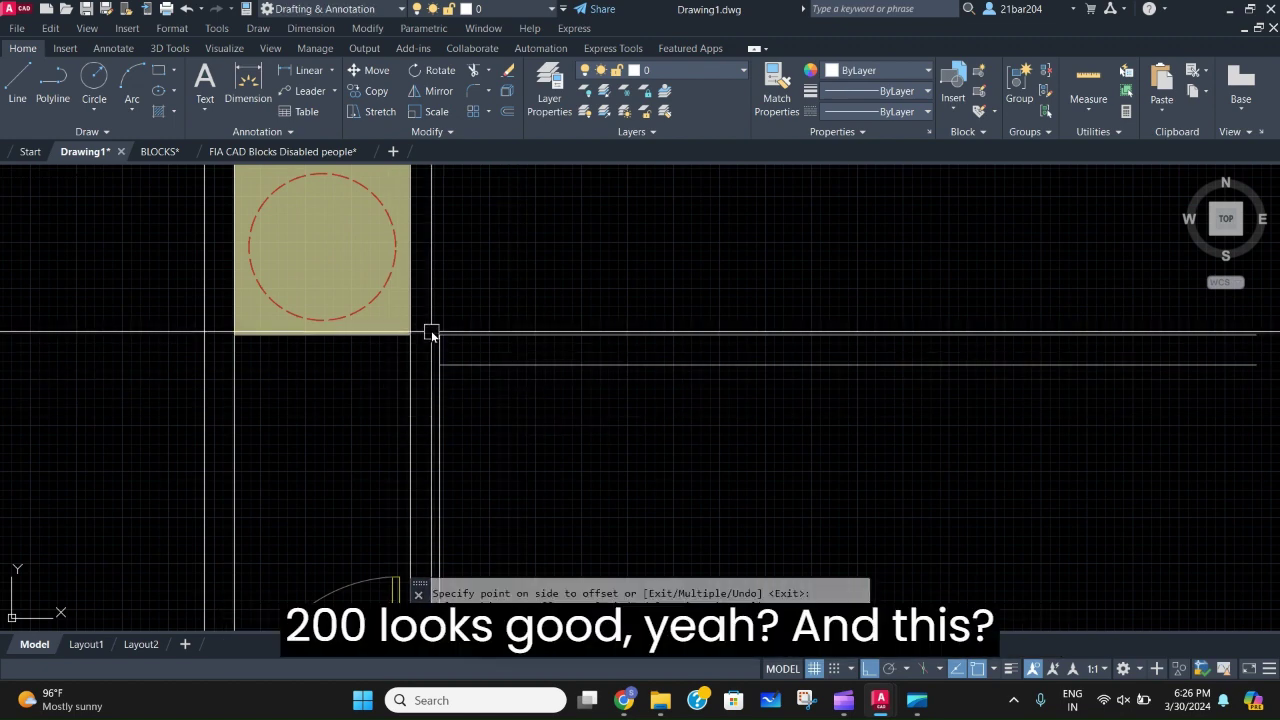
scroll(432, 335, up, 2)
key(Escape)
Trim the right outer wall line's stub between the two parallel horizontal wall lines.
text(tr)
key(Return)
scroll(524, 430, down, 2)
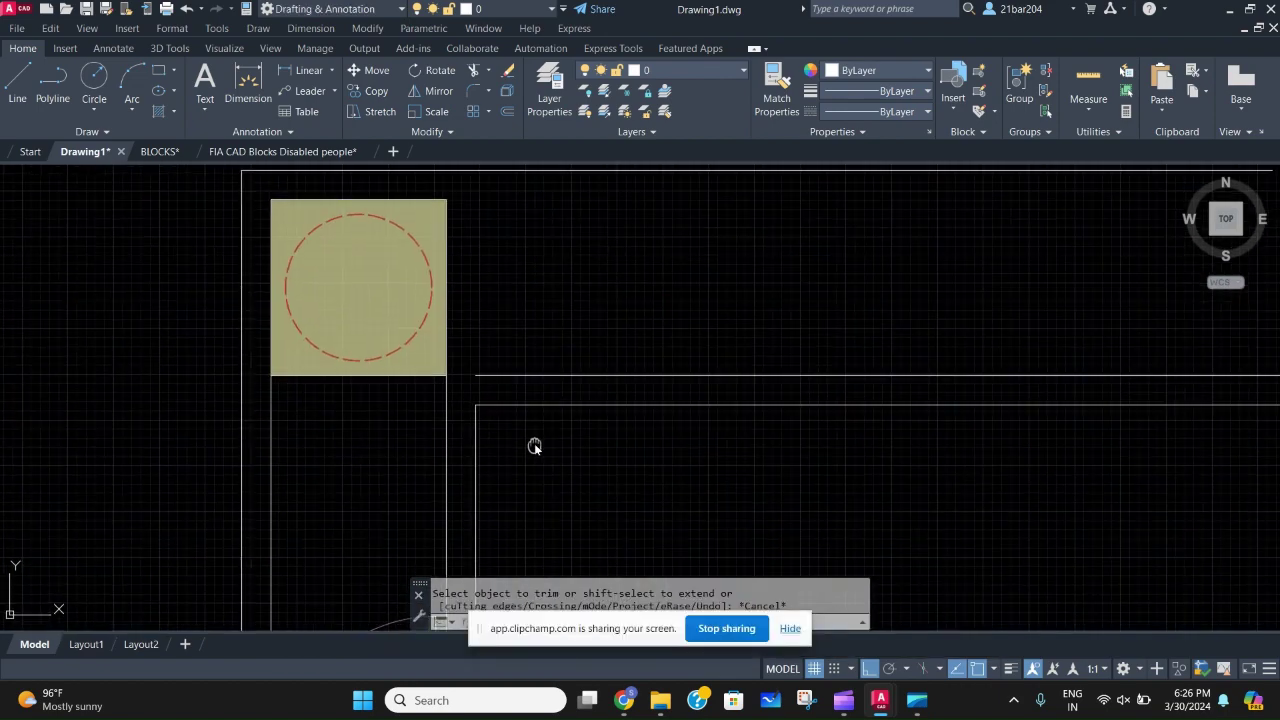
Extend the upper face line of the lower horizontal wall leftward to the upper square's lower-right corner.
scroll(503, 366, up, 3)
text(ex)
key(Return)
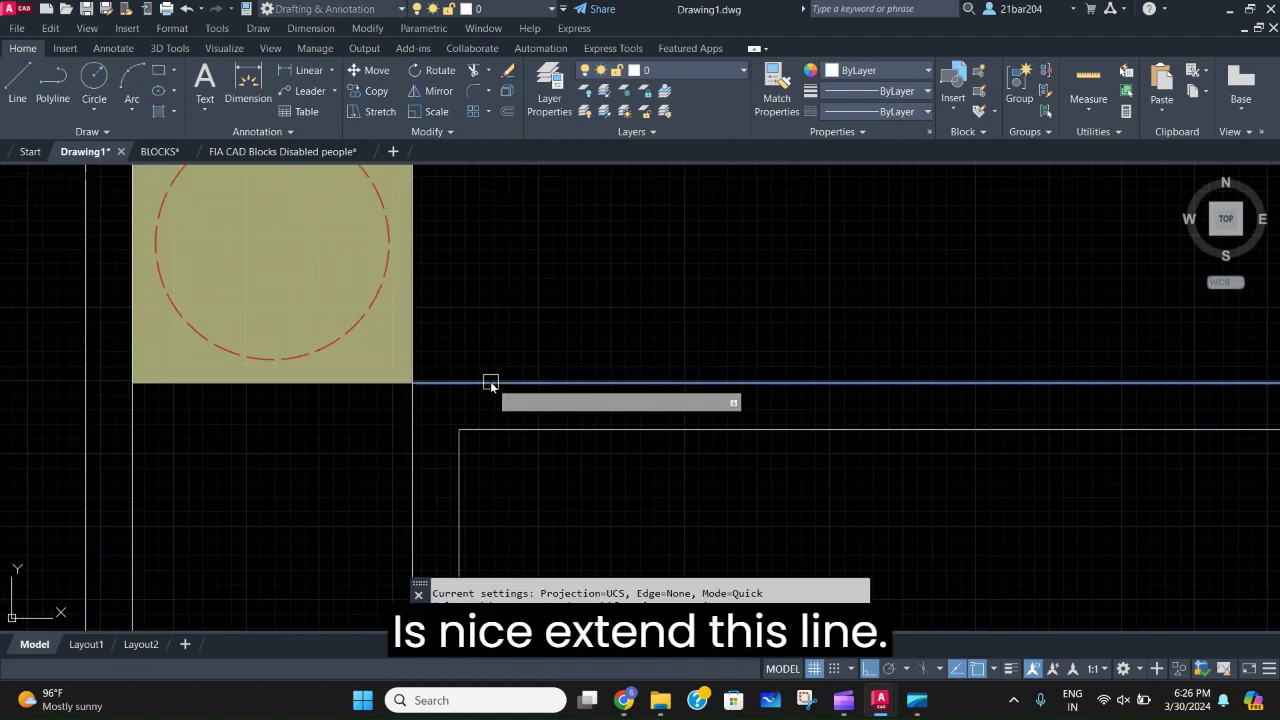
click(491, 383)
key(Escape)
scroll(616, 387, down, 5)
scroll(579, 398, up, 5)
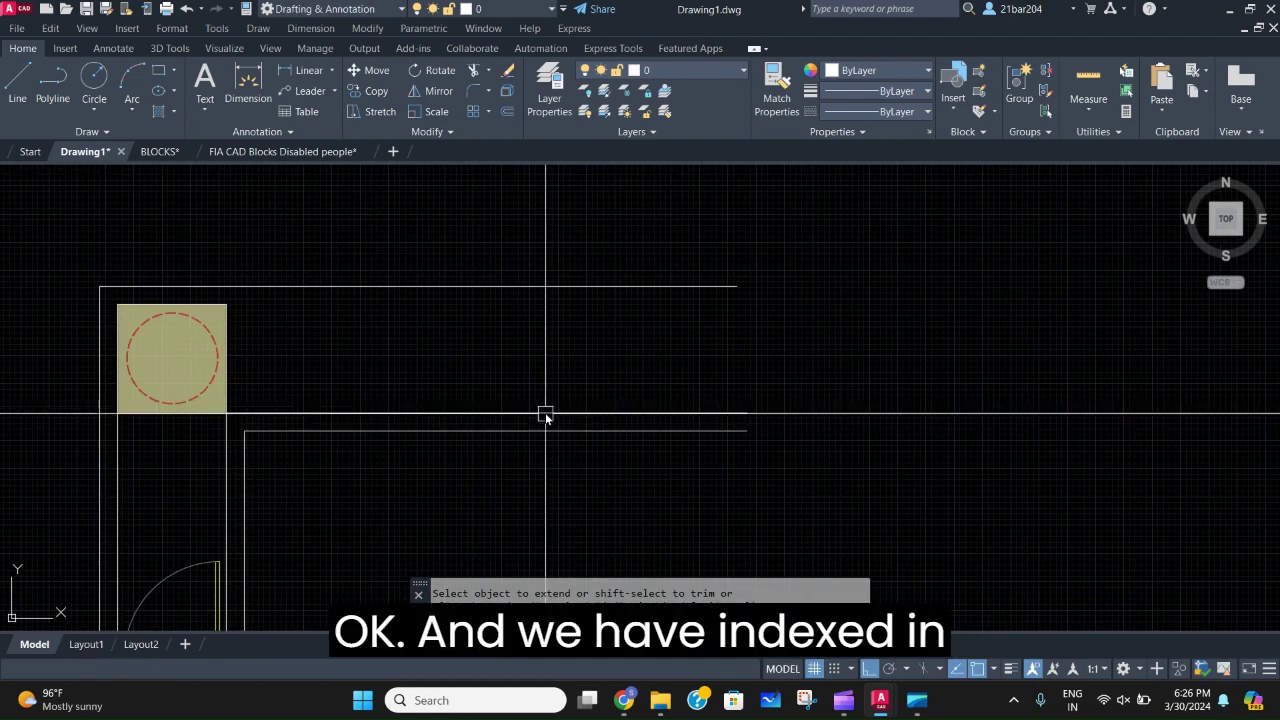
Stretch the upper square's top edge line rightward until it ends level with the outer horizontal wall line.
middle_drag(335, 417, 552, 412)
scroll(418, 297, up, 2)
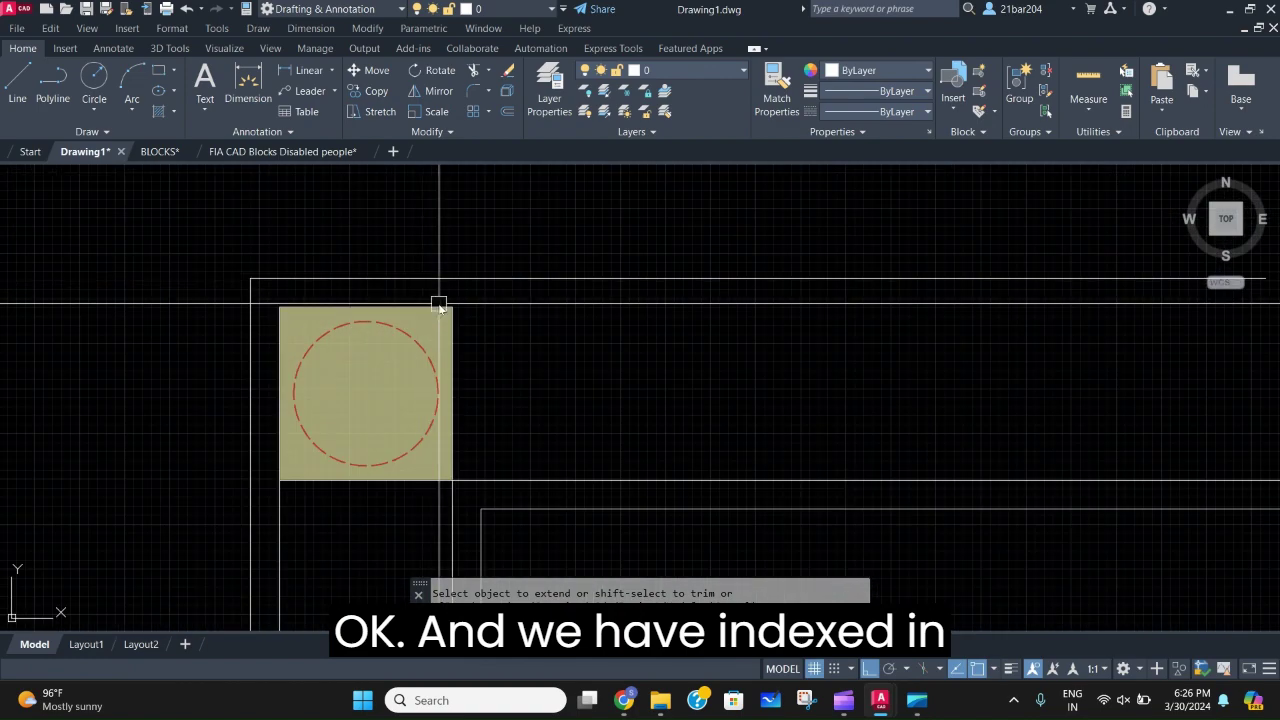
scroll(867, 350, down, 2)
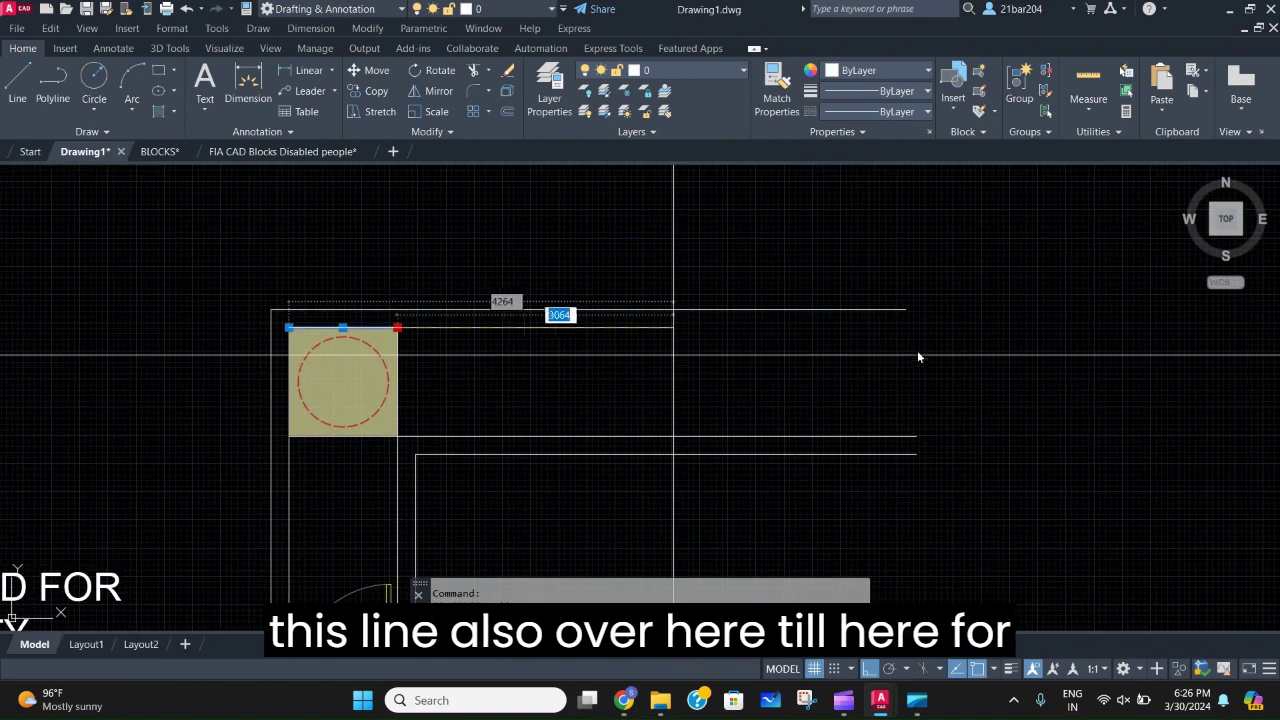
click(905, 317)
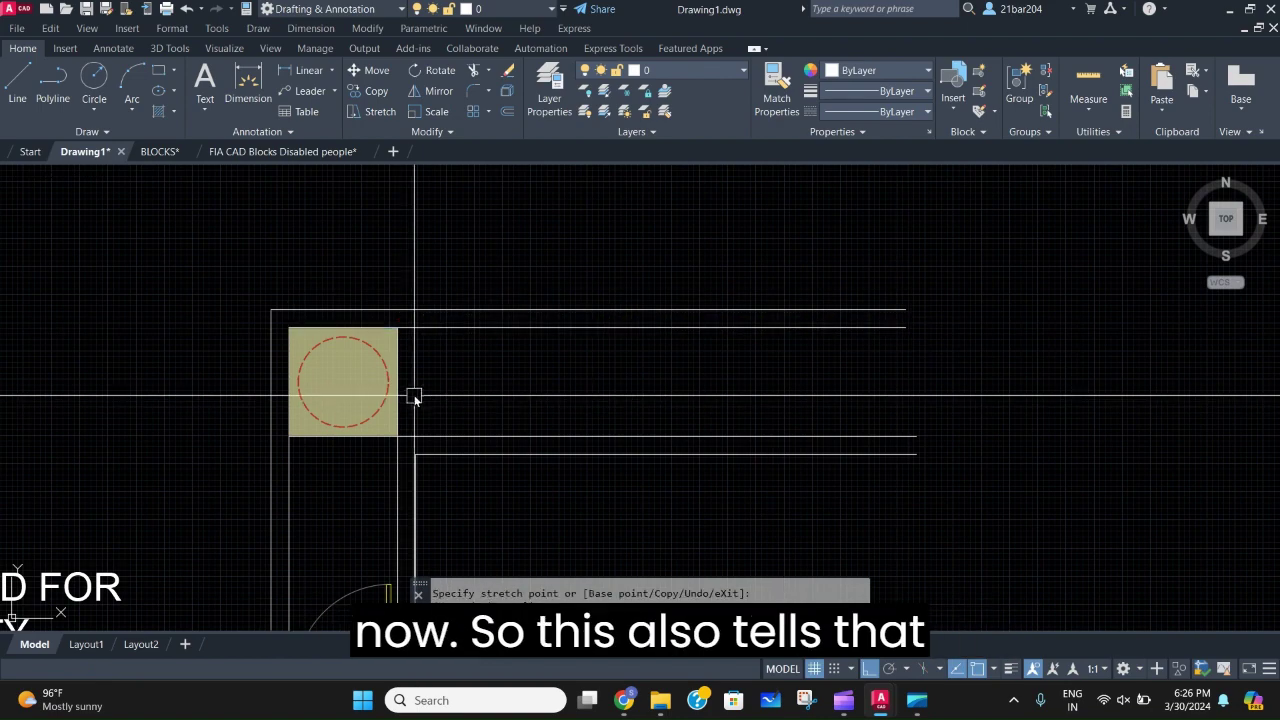
Examine the corridor layout from the wheelchair user's square up to the corner turning square.
middle_drag(414, 394, 403, 329)
scroll(330, 380, down, 3)
scroll(356, 483, up, 5)
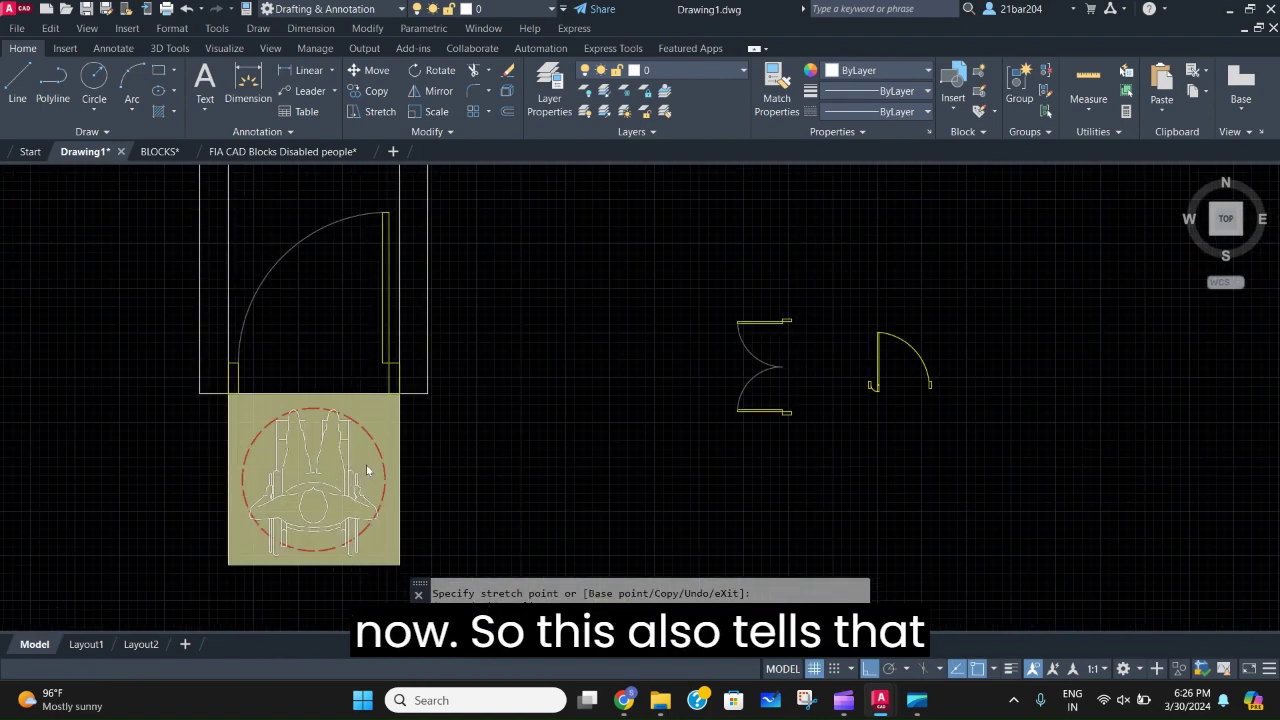
scroll(367, 470, down, 3)
scroll(340, 400, up, 1)
scroll(341, 378, down, 4)
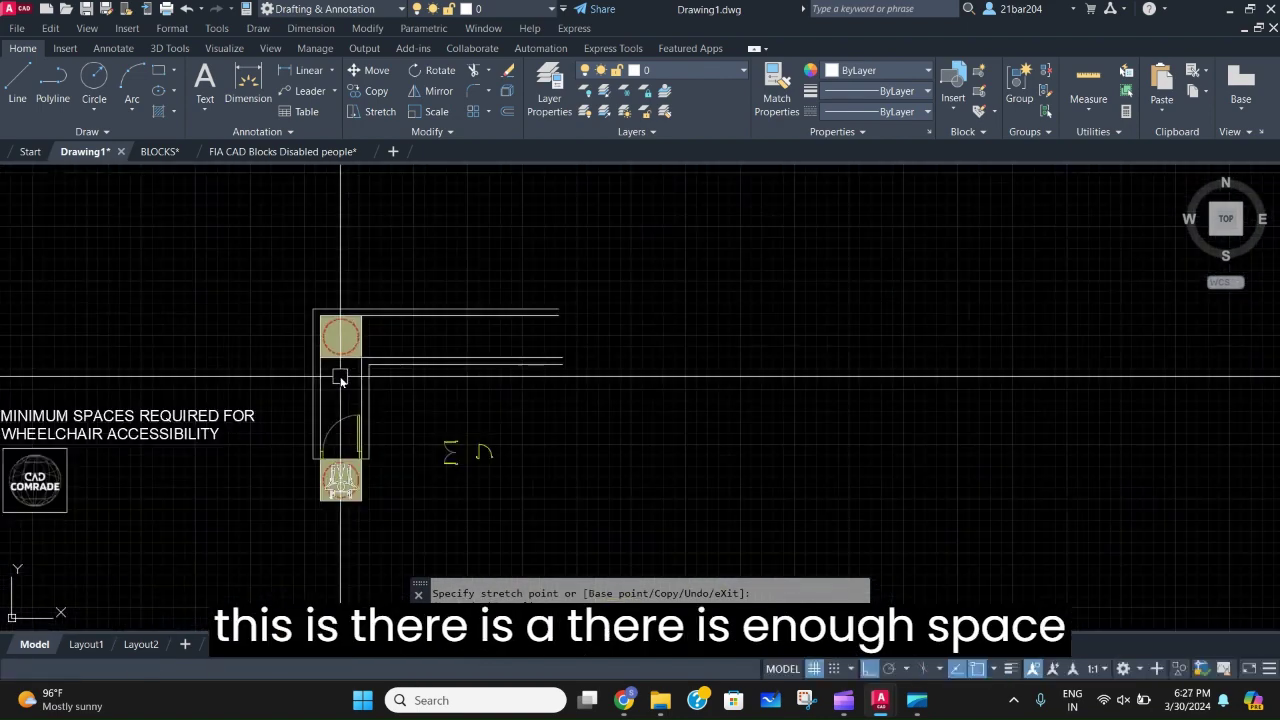
scroll(310, 368, up, 2)
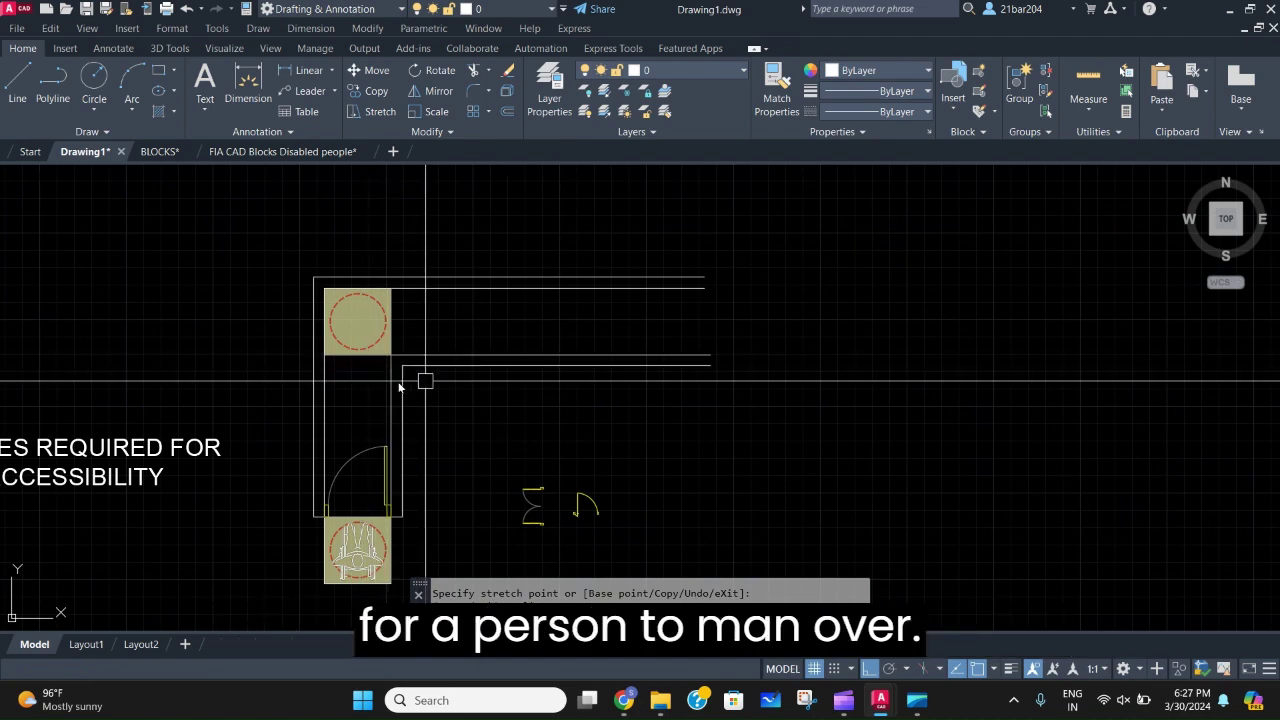
Draw a short vertical jamb line across the lower horizontal wall, just right of the corridor corner.
scroll(425, 381, up, 3)
key(Escape)
text(l)
key(Return)
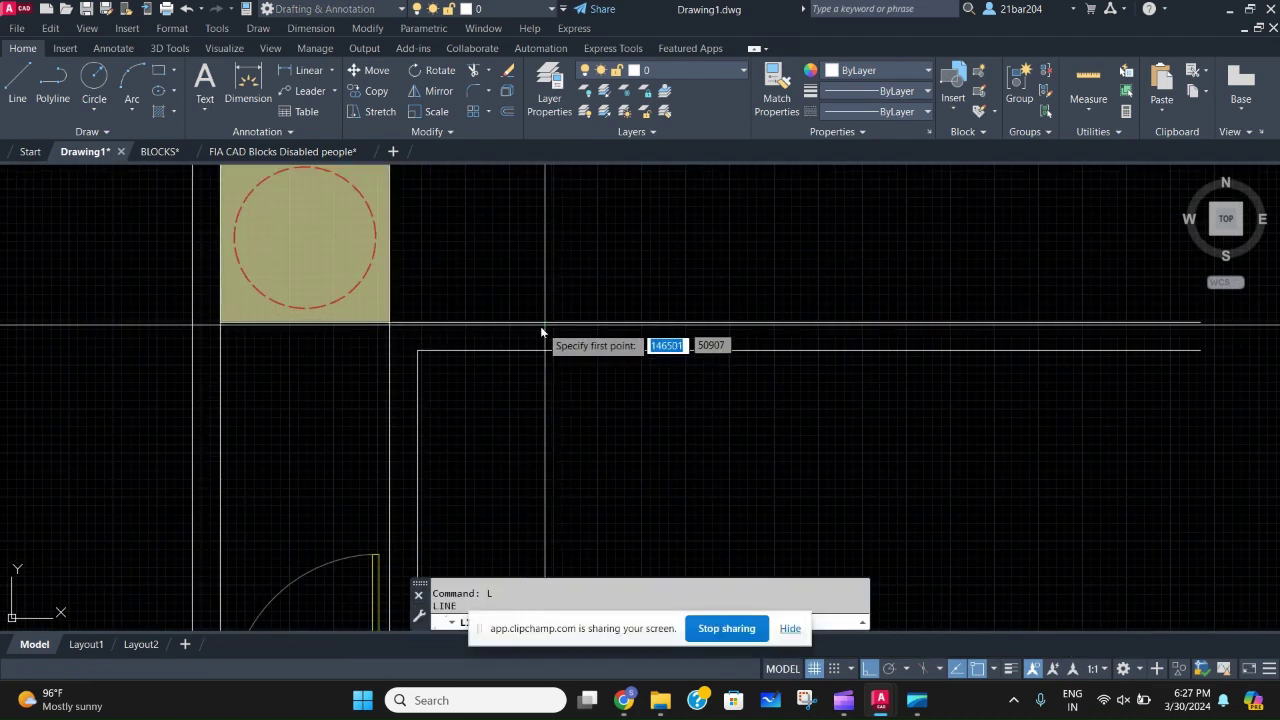
click(537, 324)
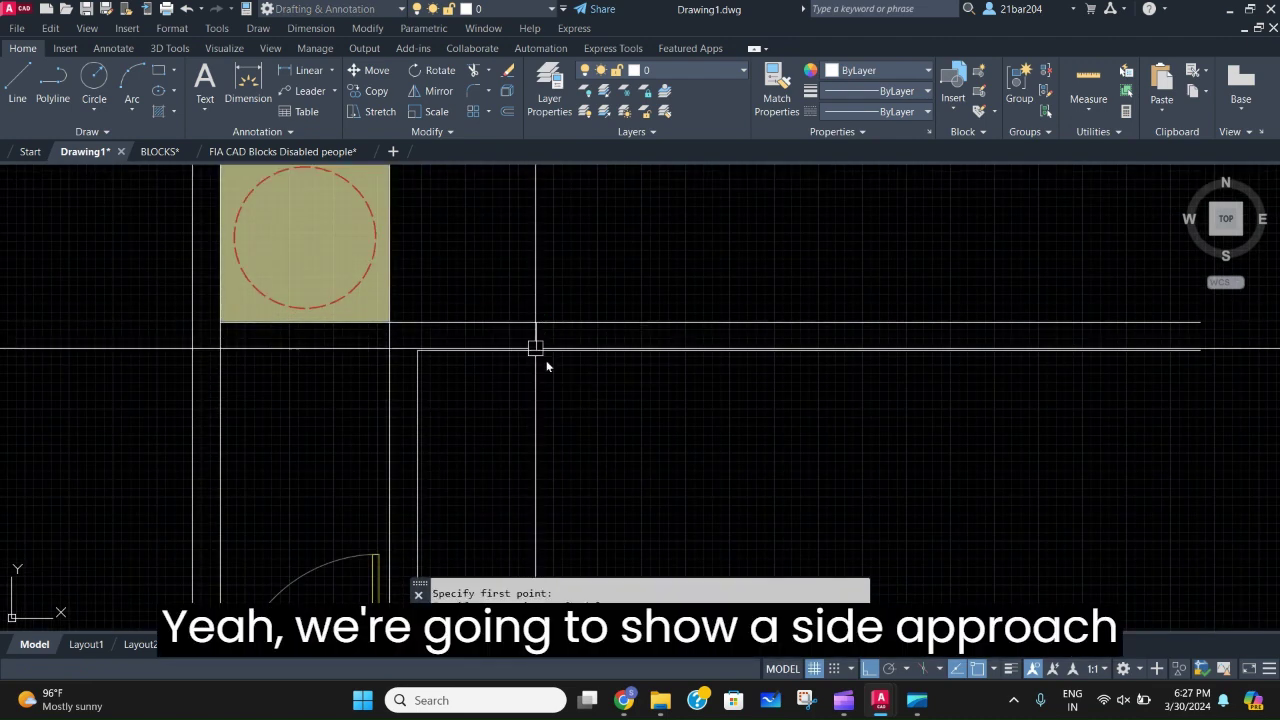
key(Escape)
Examine the single-leaf door block beside the plan as a candidate for the side opening.
scroll(536, 348, down, 2)
middle_drag(536, 348, 469, 334)
scroll(472, 336, down, 2)
scroll(590, 458, up, 6)
scroll(610, 428, down, 4)
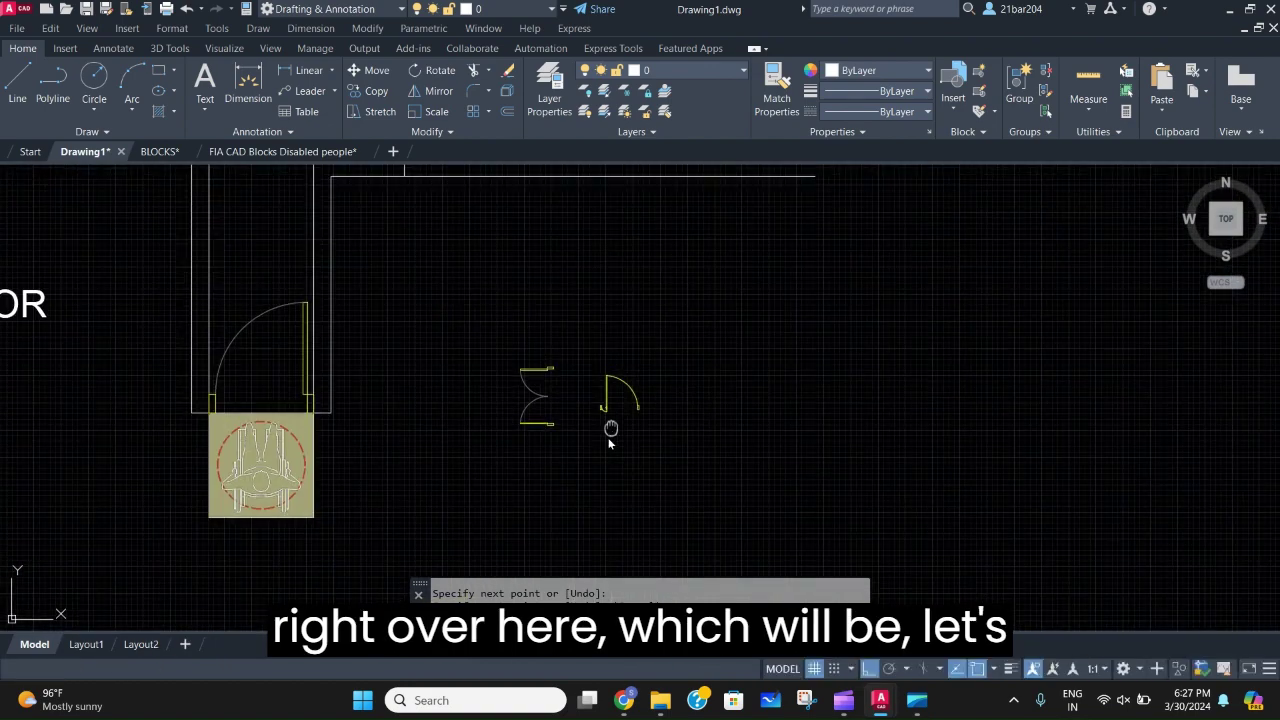
middle_drag(611, 428, 604, 465)
key(Escape)
click(600, 432)
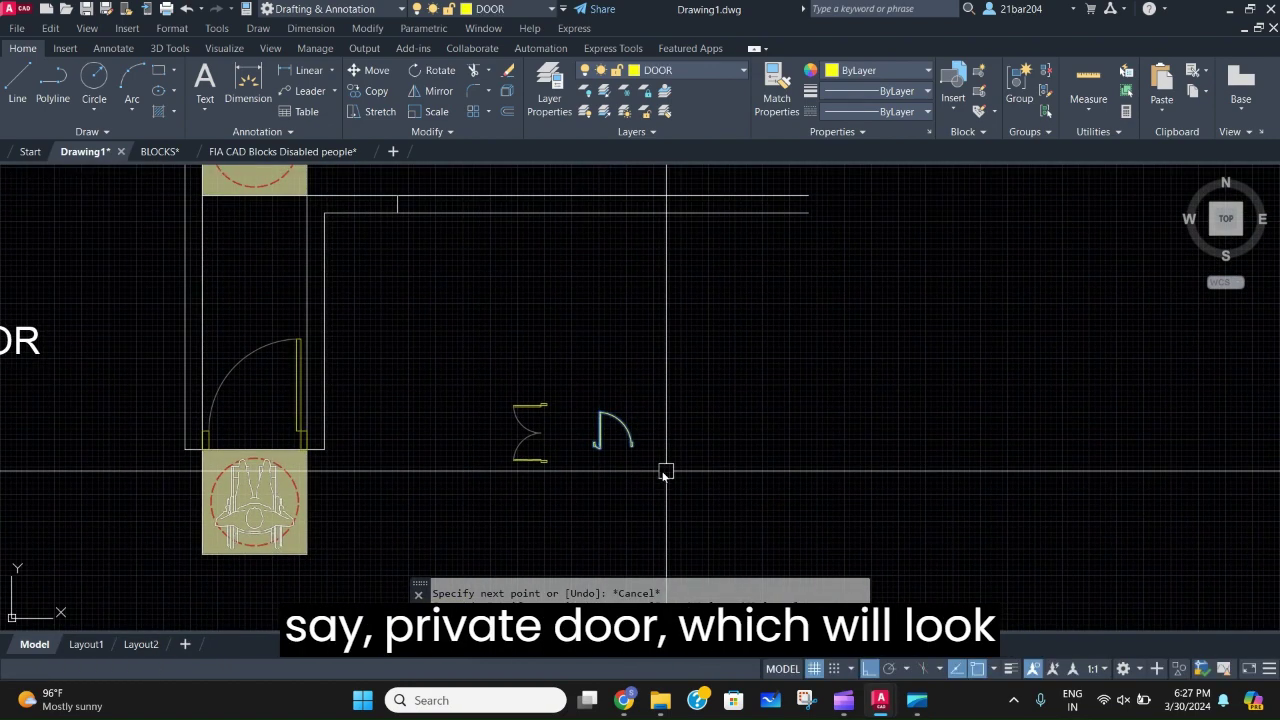
scroll(397, 280, up, 2)
key(Escape)
middle_drag(395, 277, 464, 345)
scroll(376, 350, down, 2)
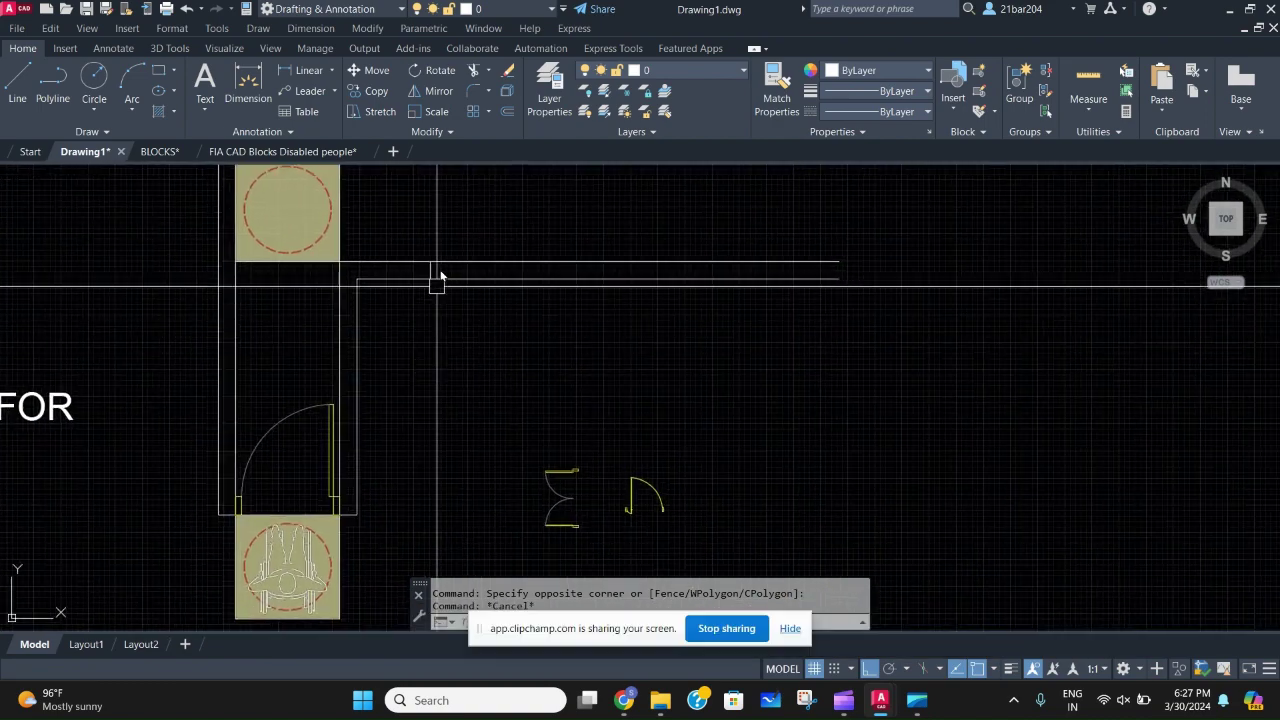
Offset the short jamb line 1200 to the right to mark the other side of the door opening.
scroll(440, 275, up, 3)
click(392, 343)
text(o)
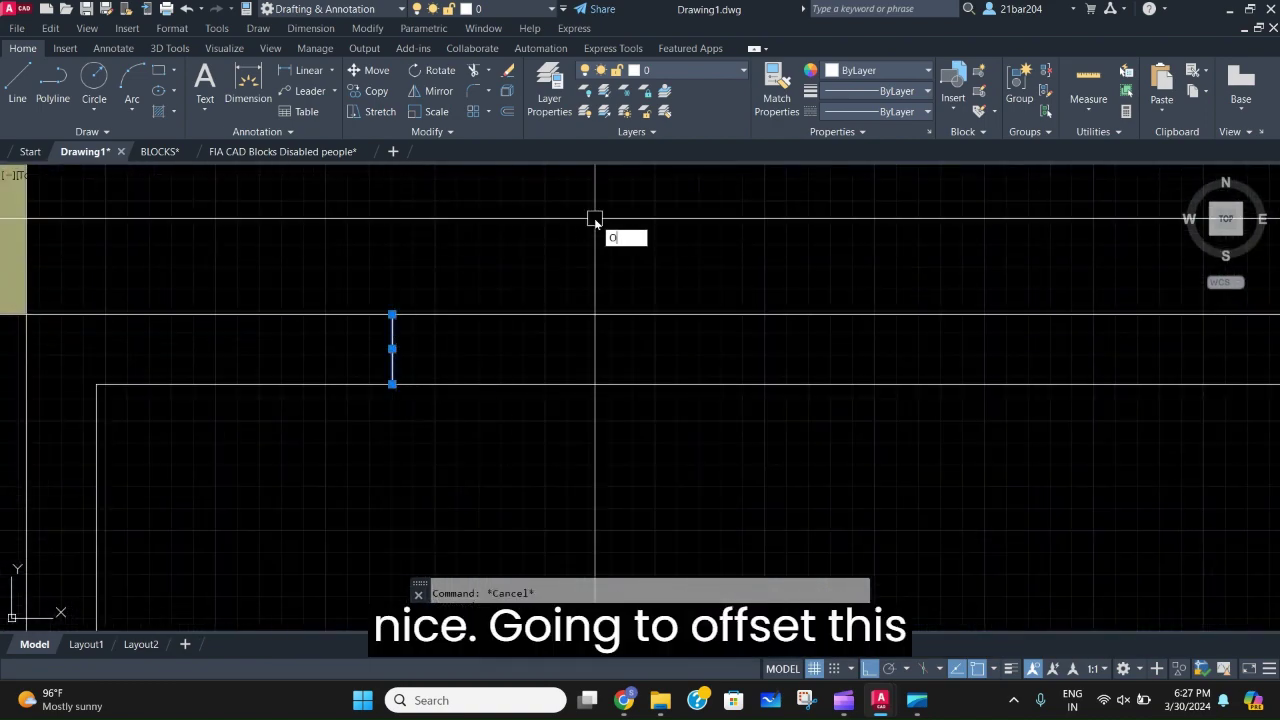
key(Return)
text(1200)
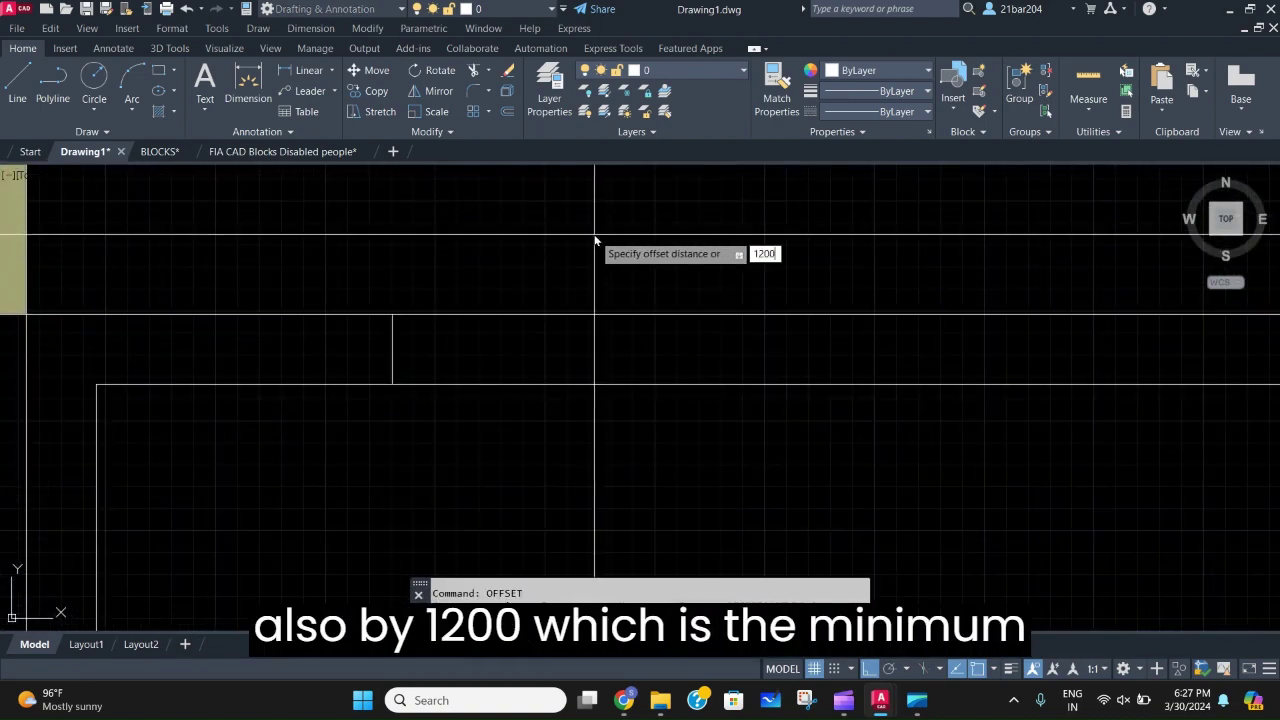
click(941, 240)
scroll(790, 294, down, 3)
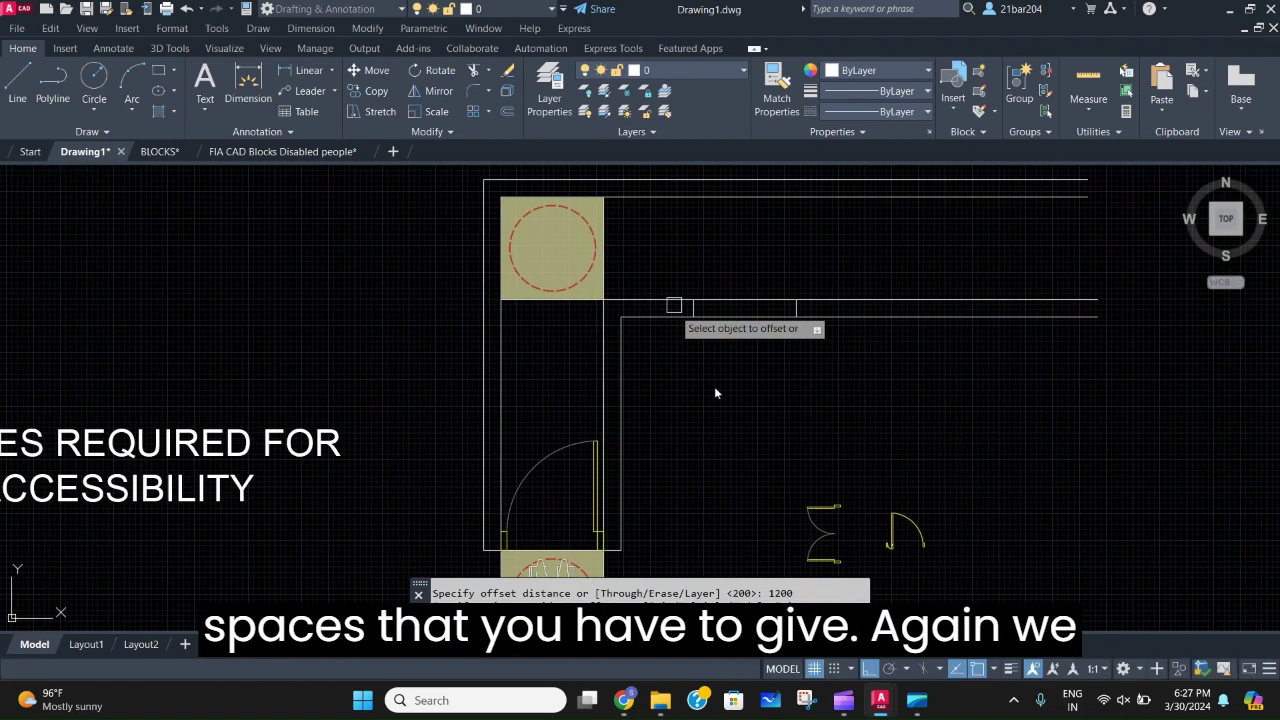
key(Escape)
Begin aligning the single-leaf door block by matching its left frame's upper corner to the left jamb line's upper end.
click(919, 530)
middle_drag(861, 507, 777, 454)
key(Escape)
scroll(788, 492, up, 2)
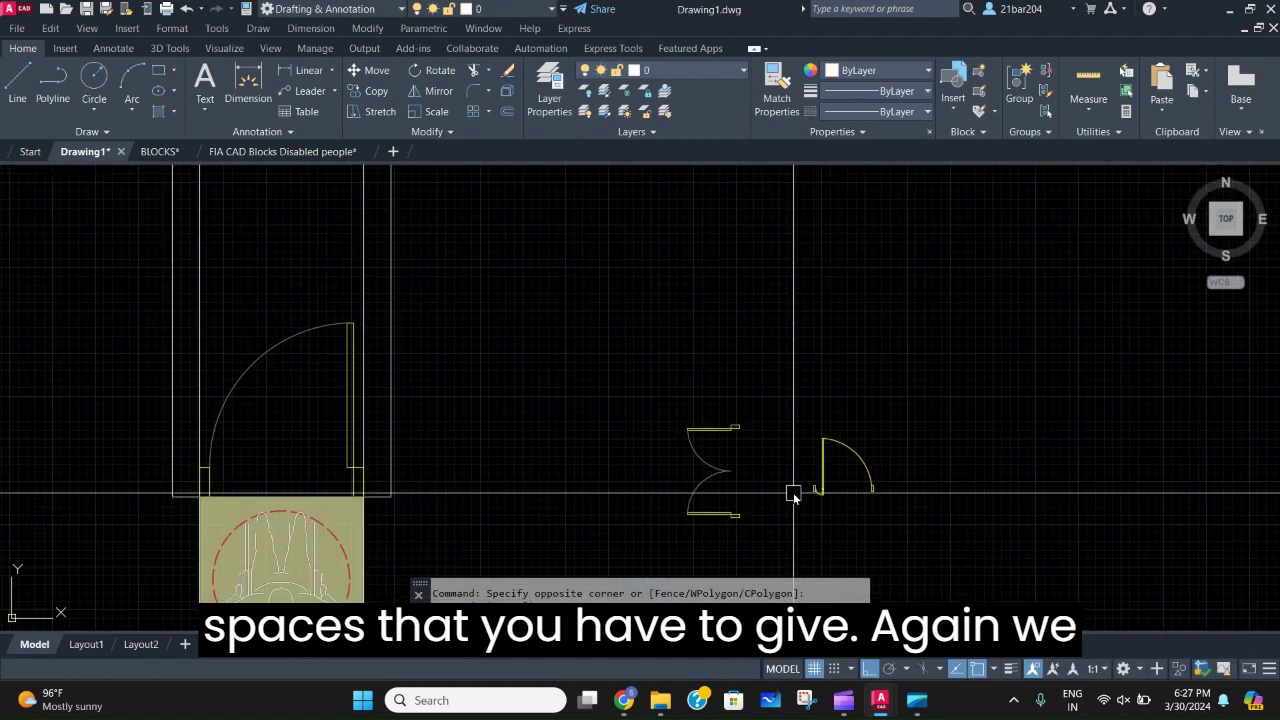
scroll(798, 497, up, 4)
text(a)
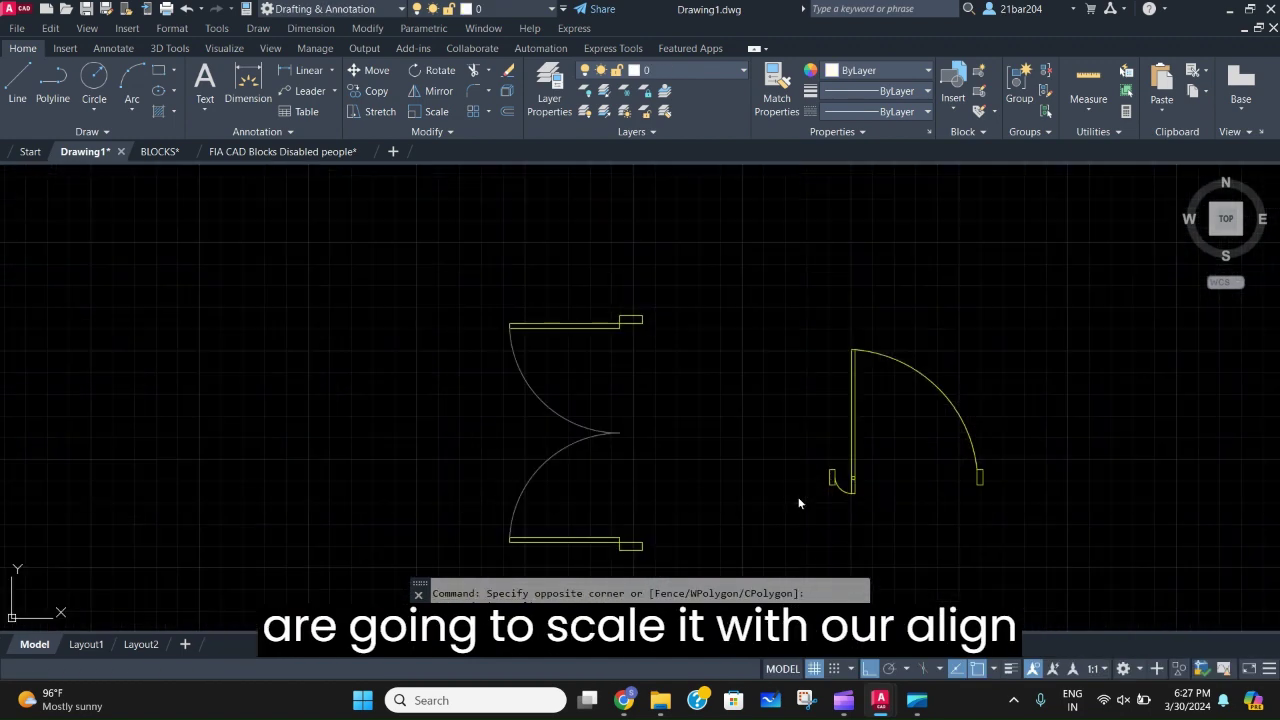
key(Return)
scroll(814, 491, up, 2)
scroll(1000, 530, down, 4)
middle_drag(1150, 548, 915, 529)
click(915, 529)
click(715, 344)
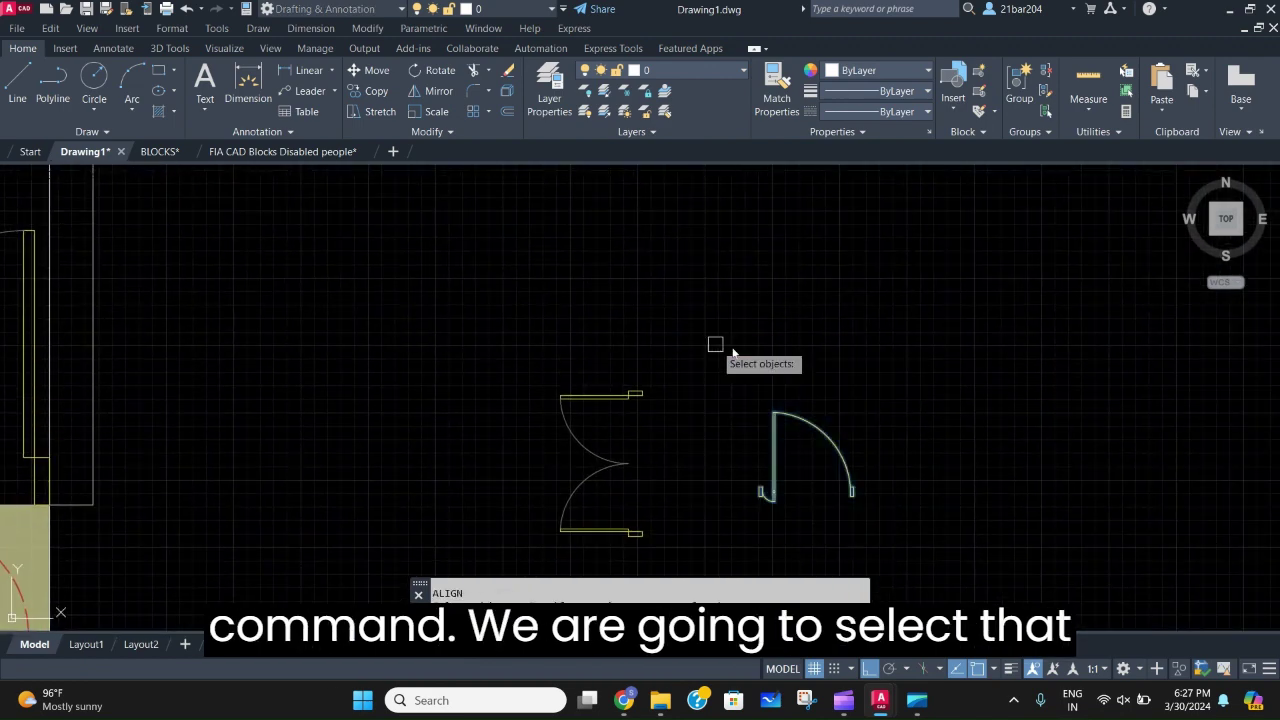
click(821, 491)
click(723, 497)
key(space)
scroll(762, 492, up, 4)
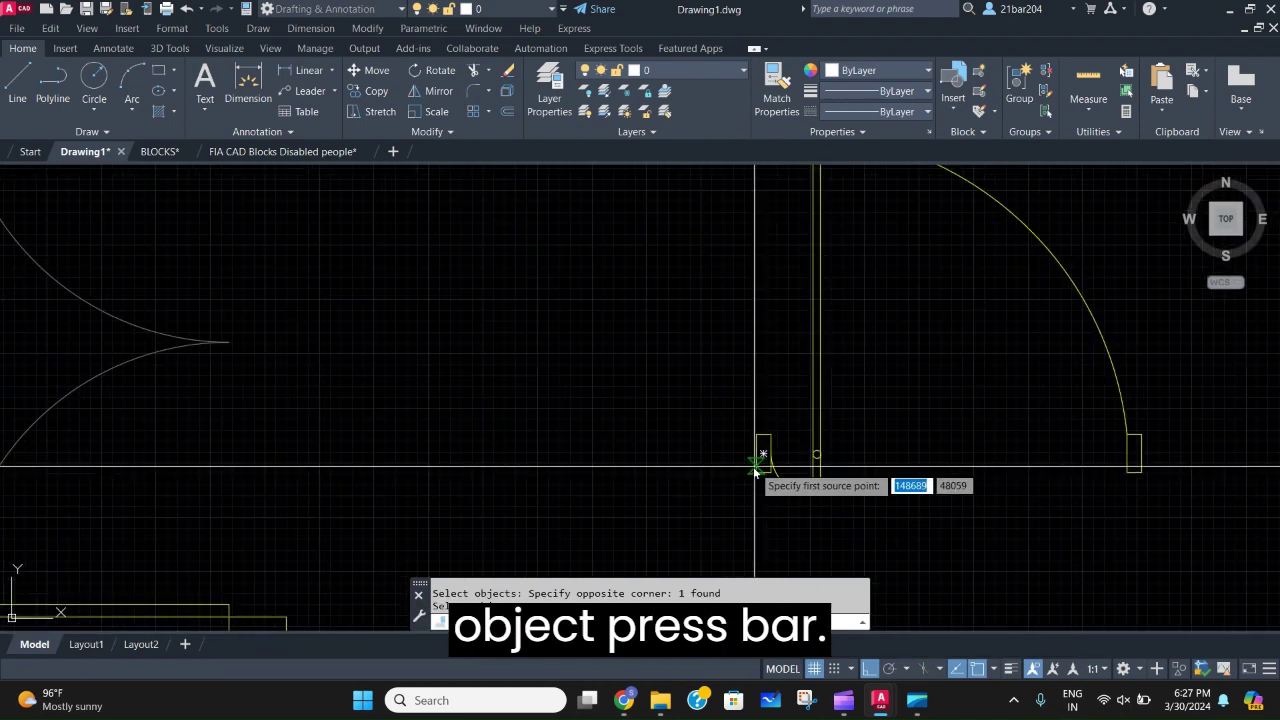
click(755, 434)
scroll(484, 288, down, 4)
middle_drag(487, 291, 700, 620)
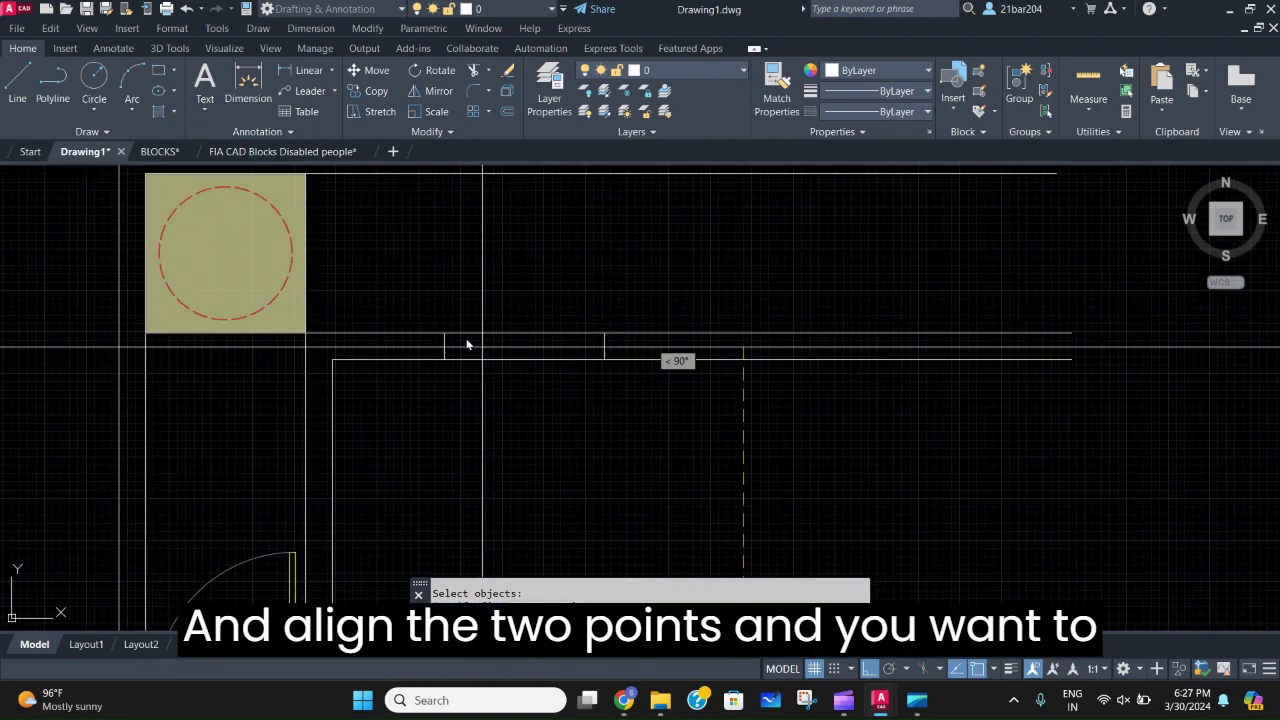
click(443, 334)
Match the door's right frame corner to the right jamb line's upper end and scale the block to fit the opening.
scroll(777, 411, down, 2)
middle_drag(777, 412, 613, 297)
scroll(606, 430, up, 5)
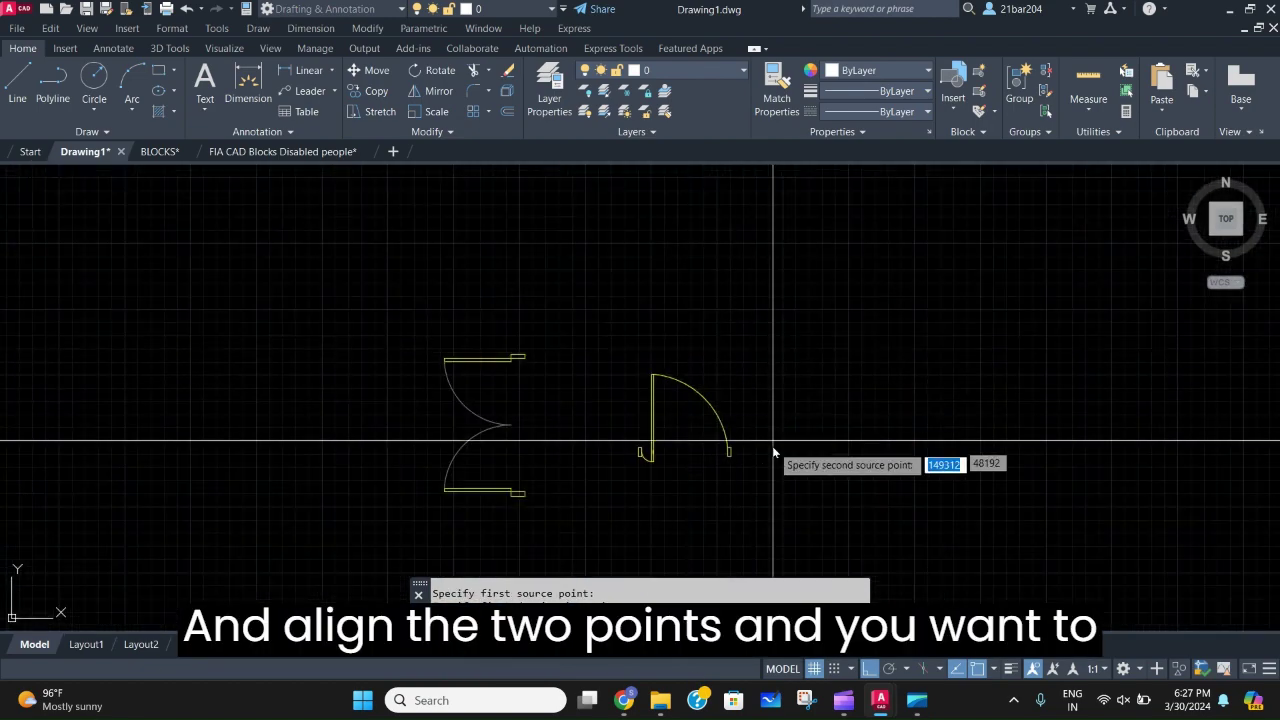
scroll(748, 442, up, 3)
click(706, 461)
scroll(702, 440, down, 5)
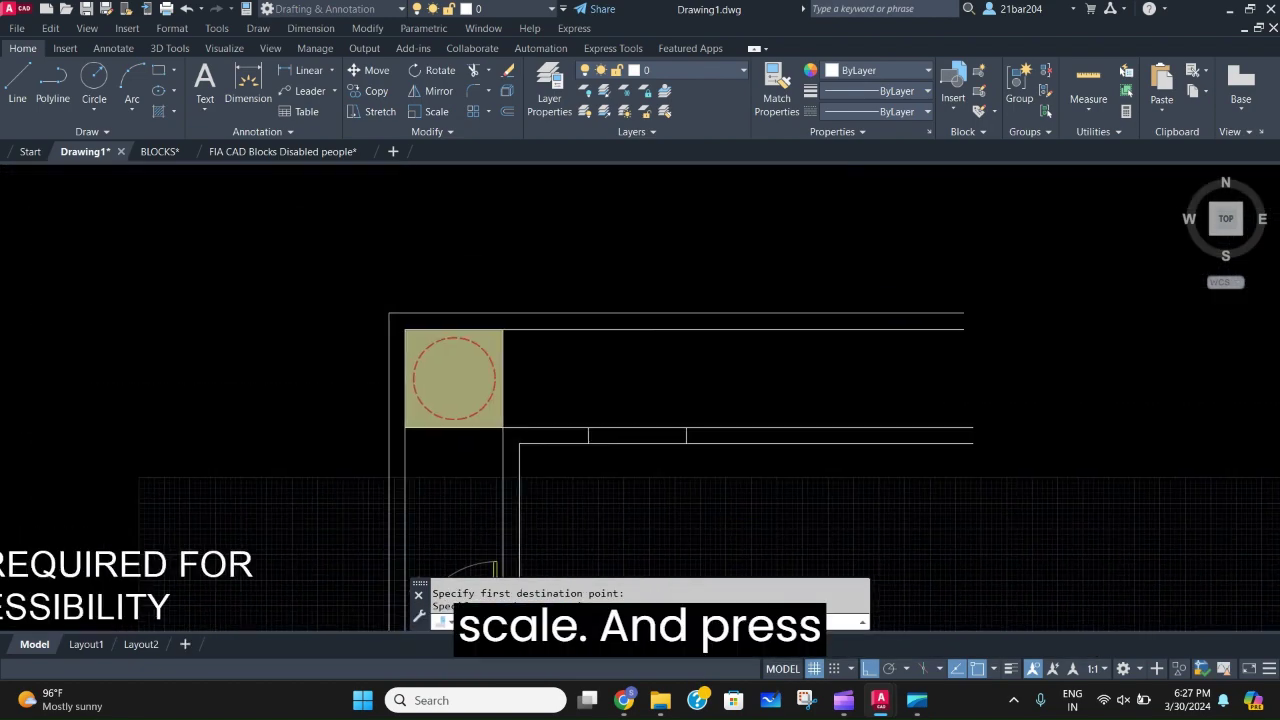
scroll(686, 430, up, 3)
click(692, 435)
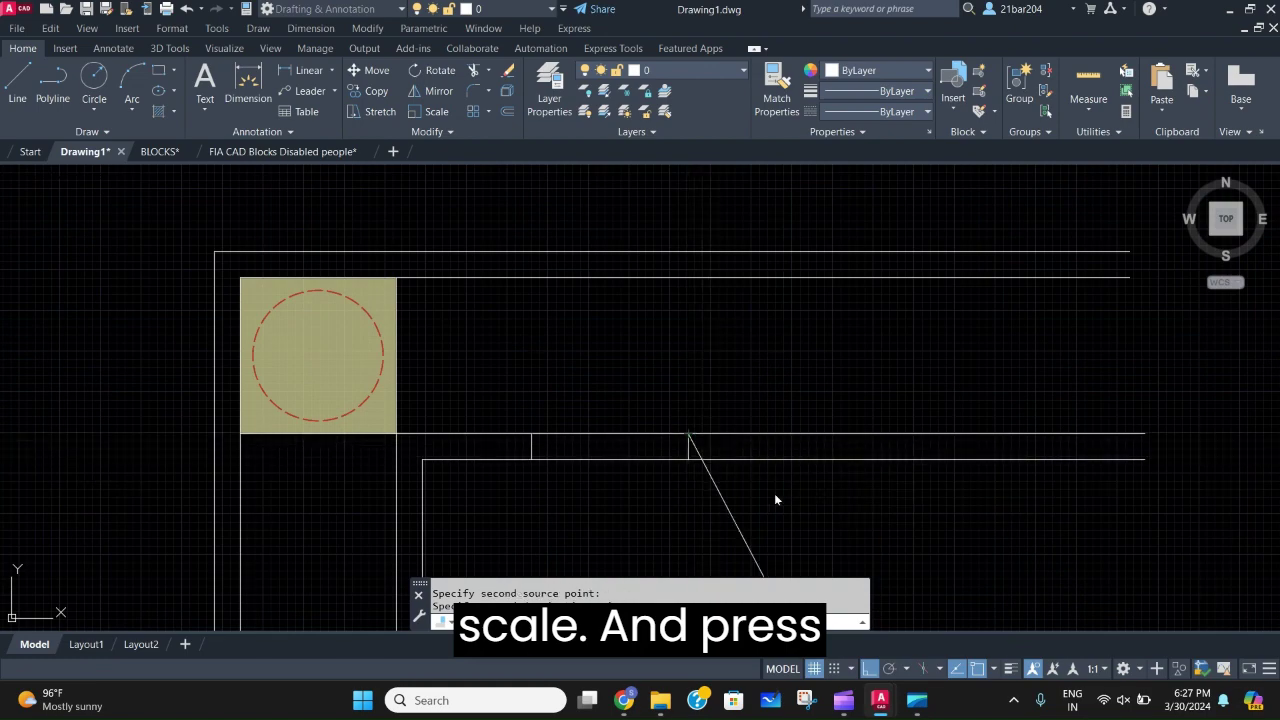
key(Return)
key(Return)
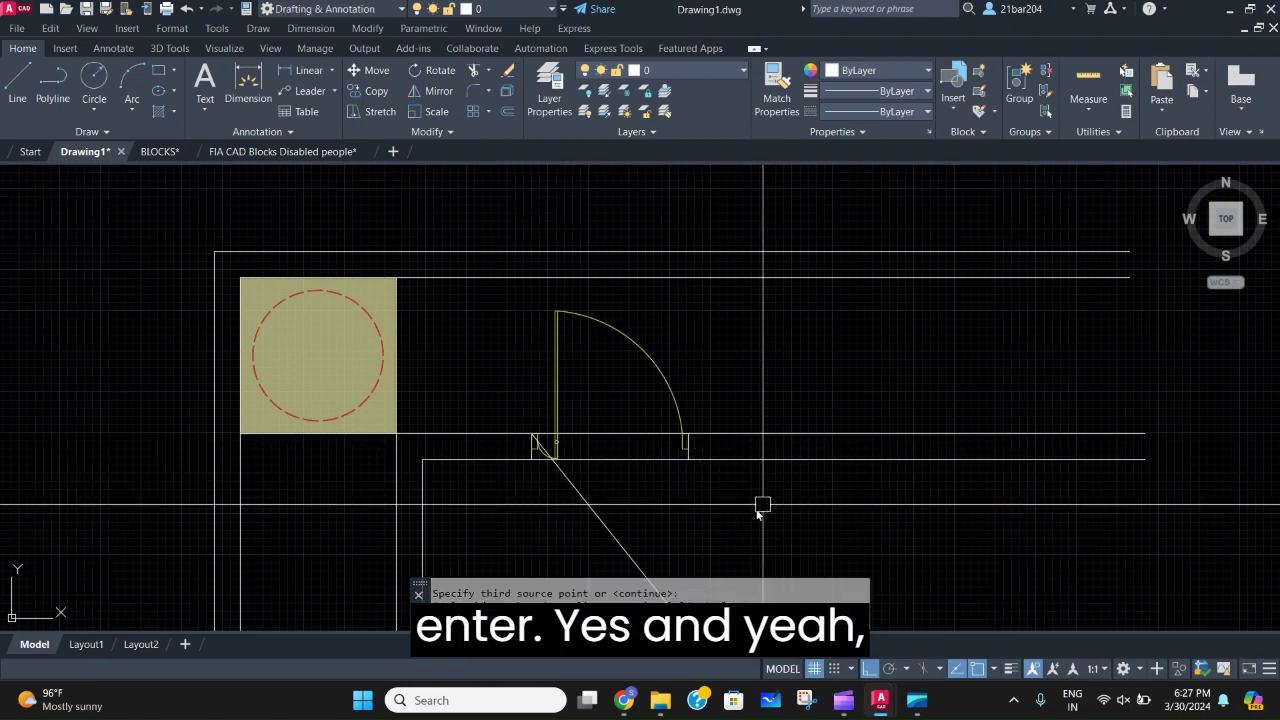
scroll(663, 466, down, 3)
scroll(619, 390, up, 3)
Mirror the door across the wall's upper face line, erasing the source object, so it swings downward out of the corridor.
click(816, 378)
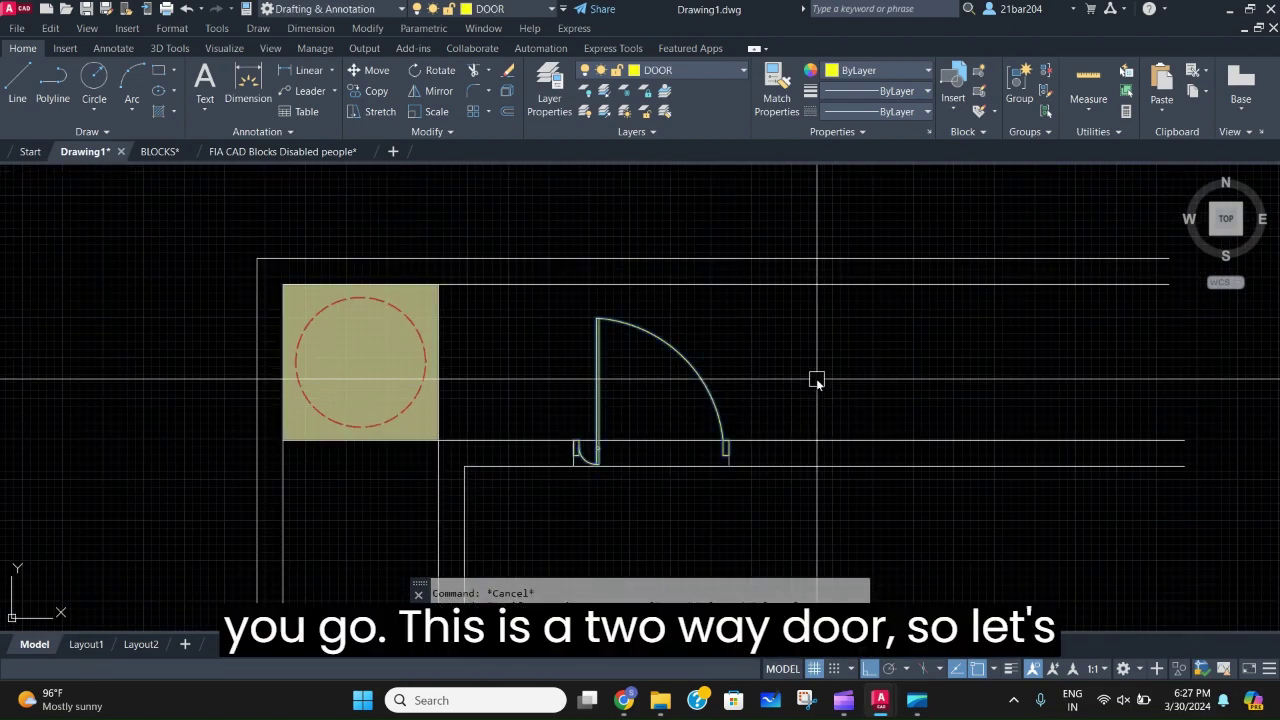
click(810, 378)
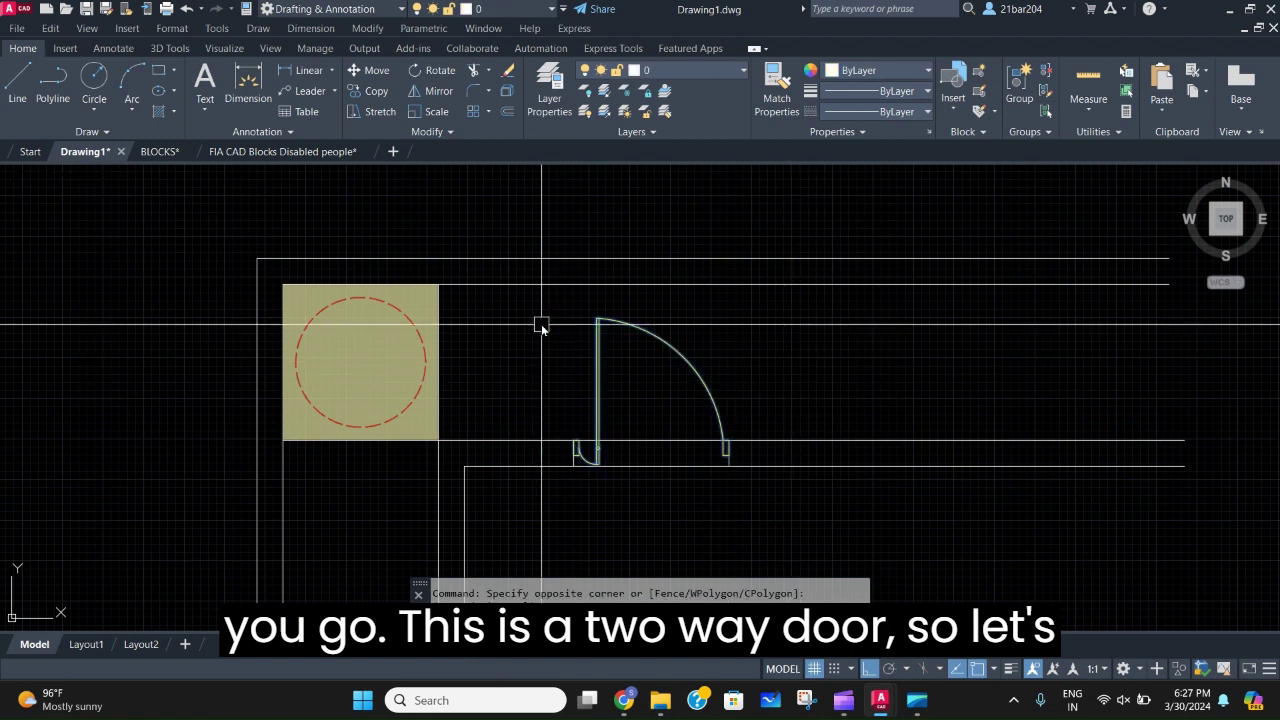
key(Escape)
text(MI)
key(Return)
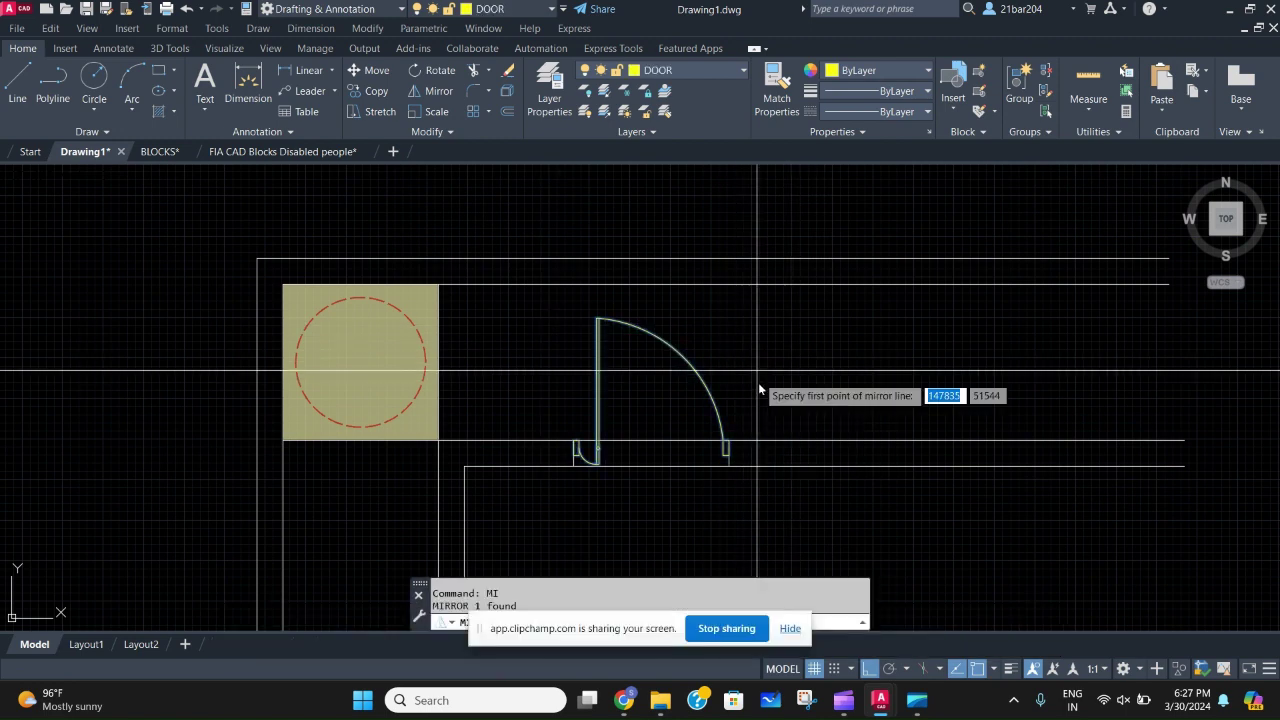
click(729, 441)
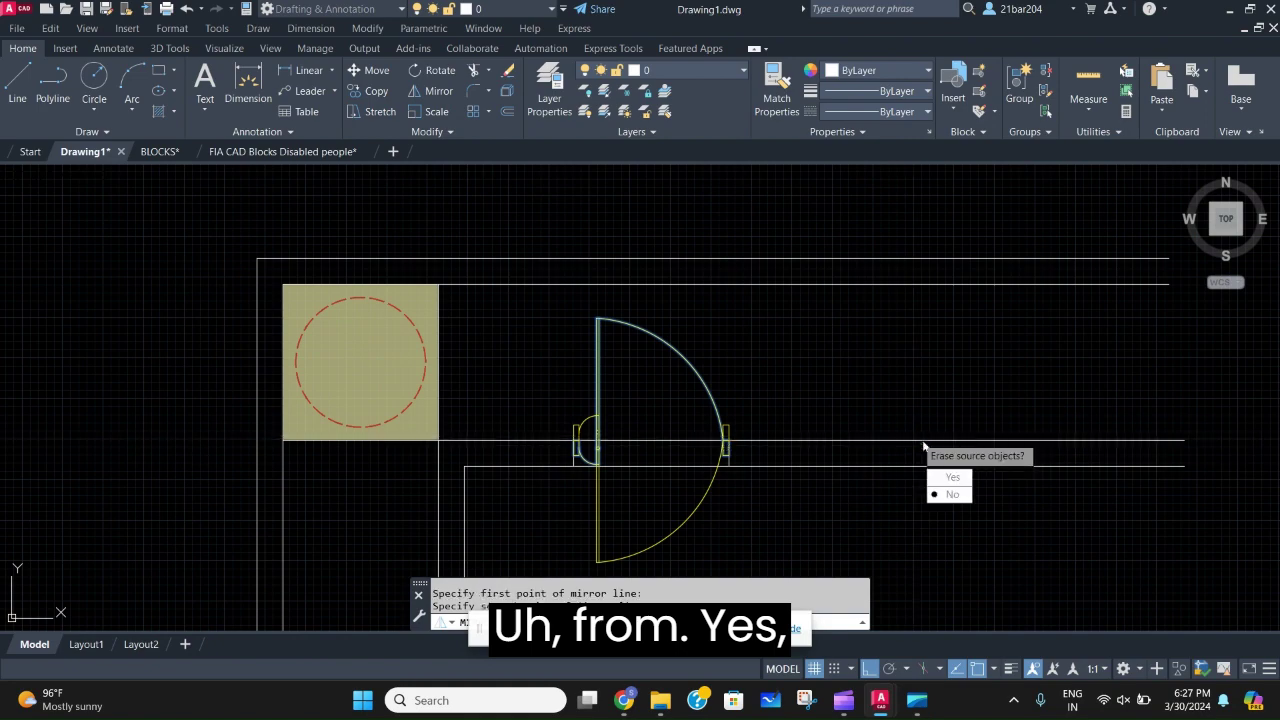
click(961, 480)
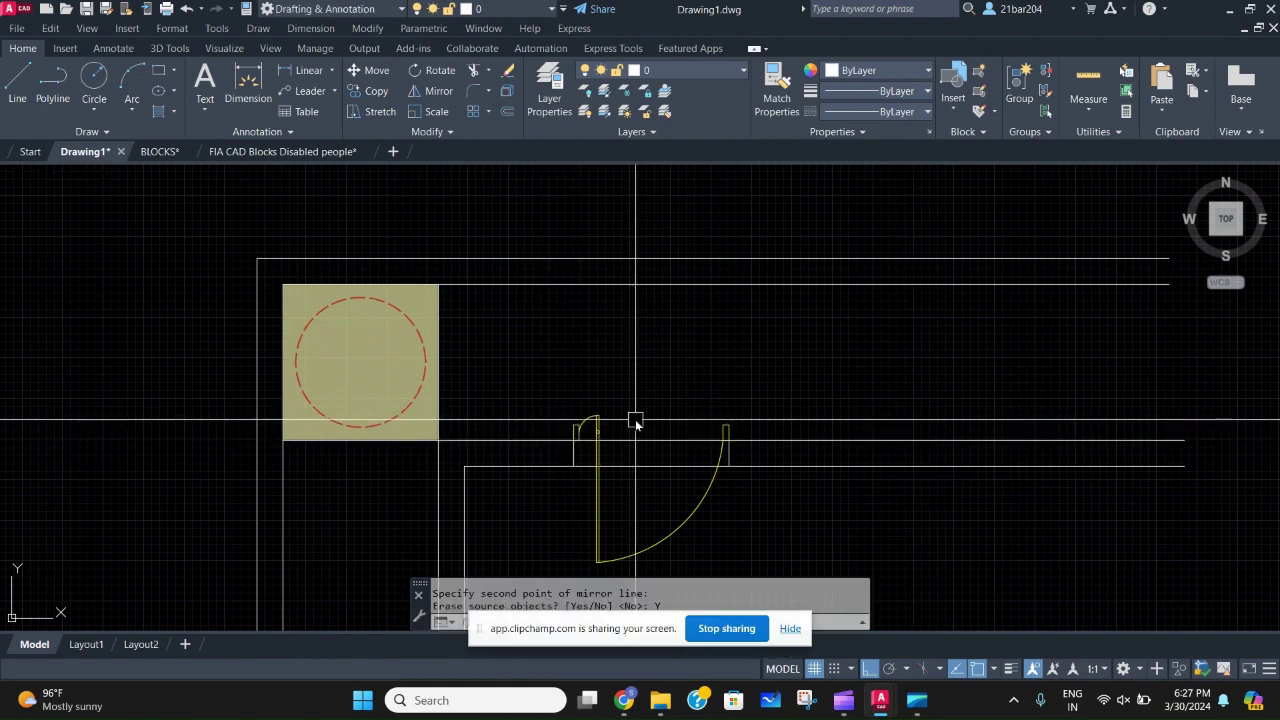
Move the mirrored door straight down so its frame tops sit flush with the wall's upper face line.
scroll(643, 385, up, 5)
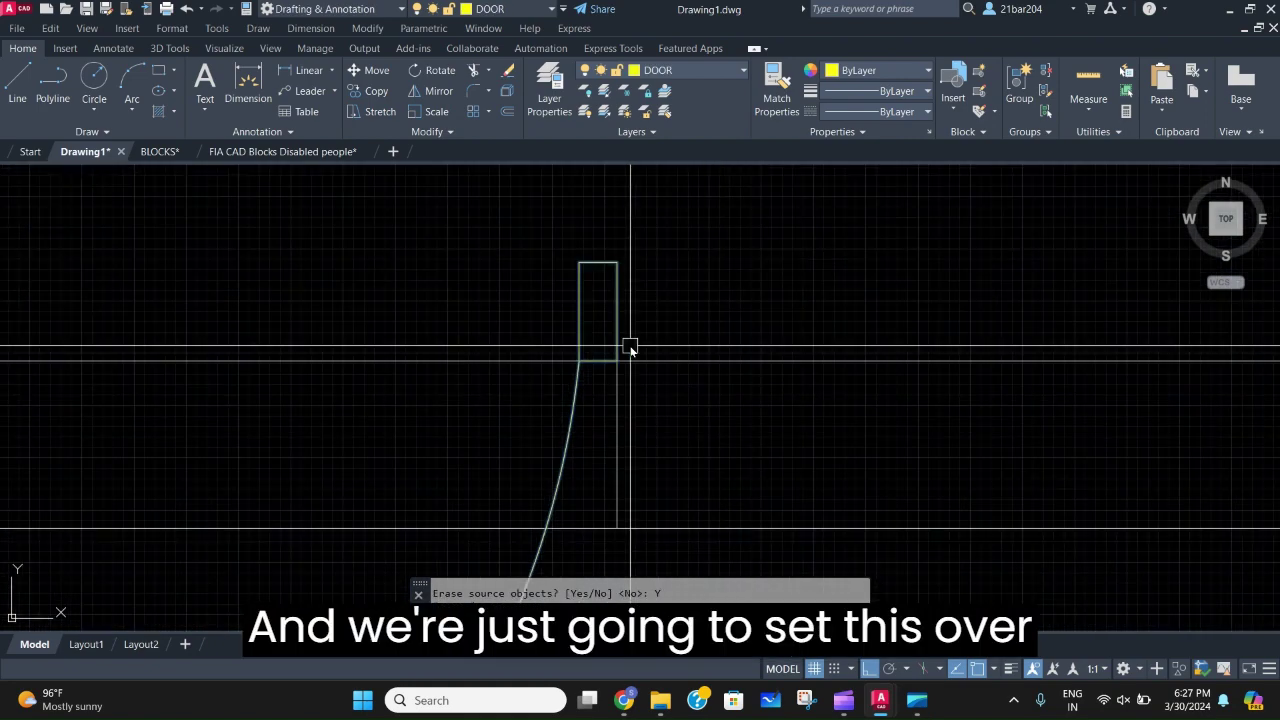
click(617, 348)
text(M)
key(Return)
click(607, 356)
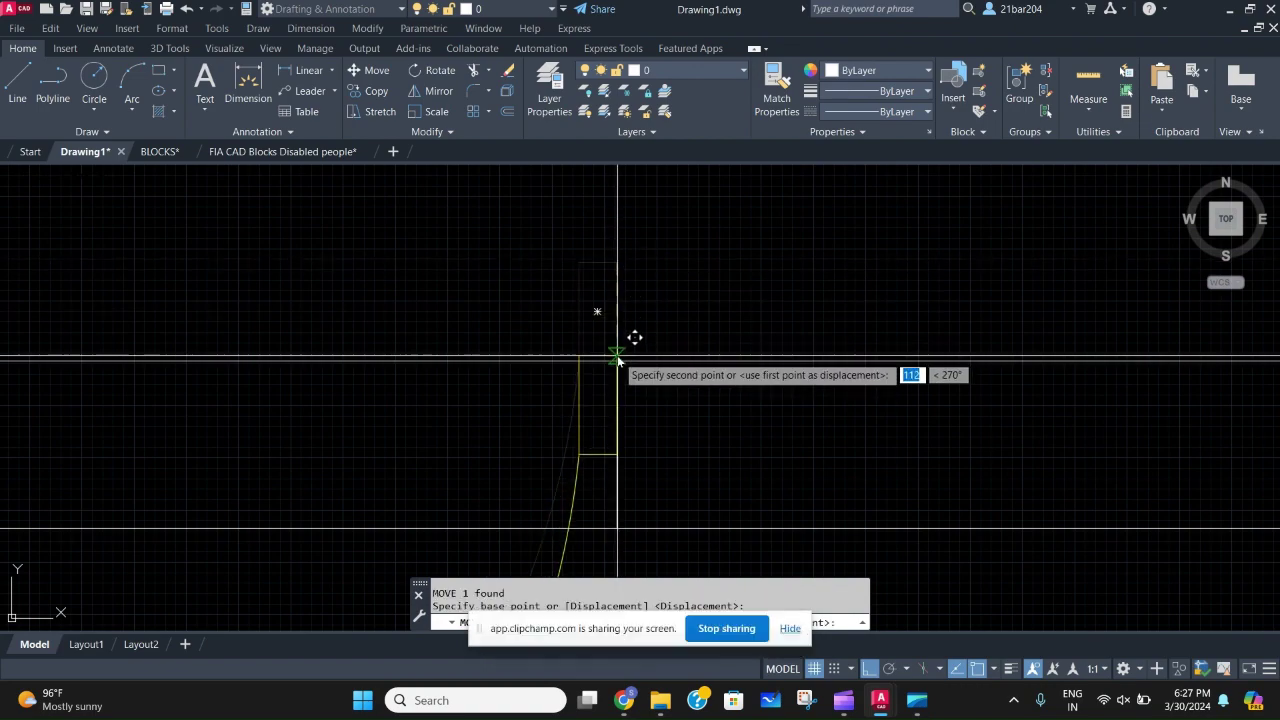
scroll(503, 394, down, 5)
scroll(667, 373, up, 5)
Trim both wall face lines across the side door opening and the leftover piece at the right door frame.
click(662, 370)
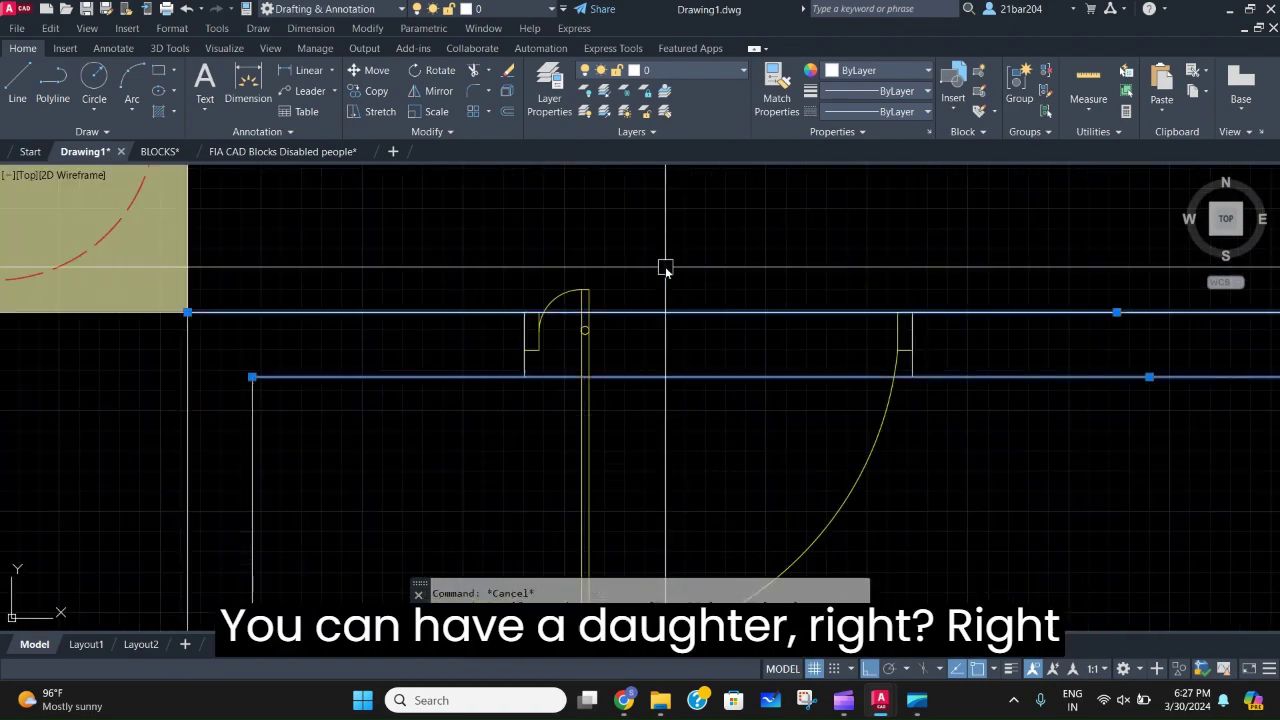
scroll(650, 350, down, 2)
click(708, 345)
key(Return)
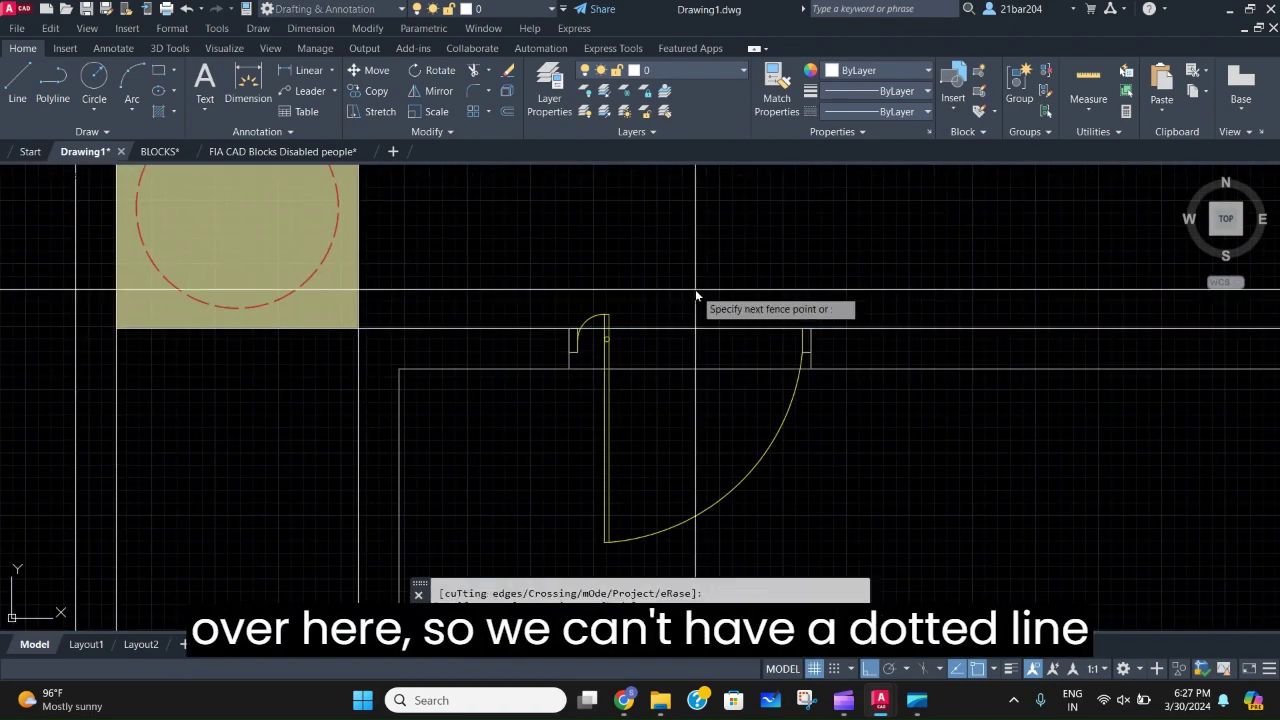
click(694, 414)
scroll(816, 378, up, 5)
click(793, 340)
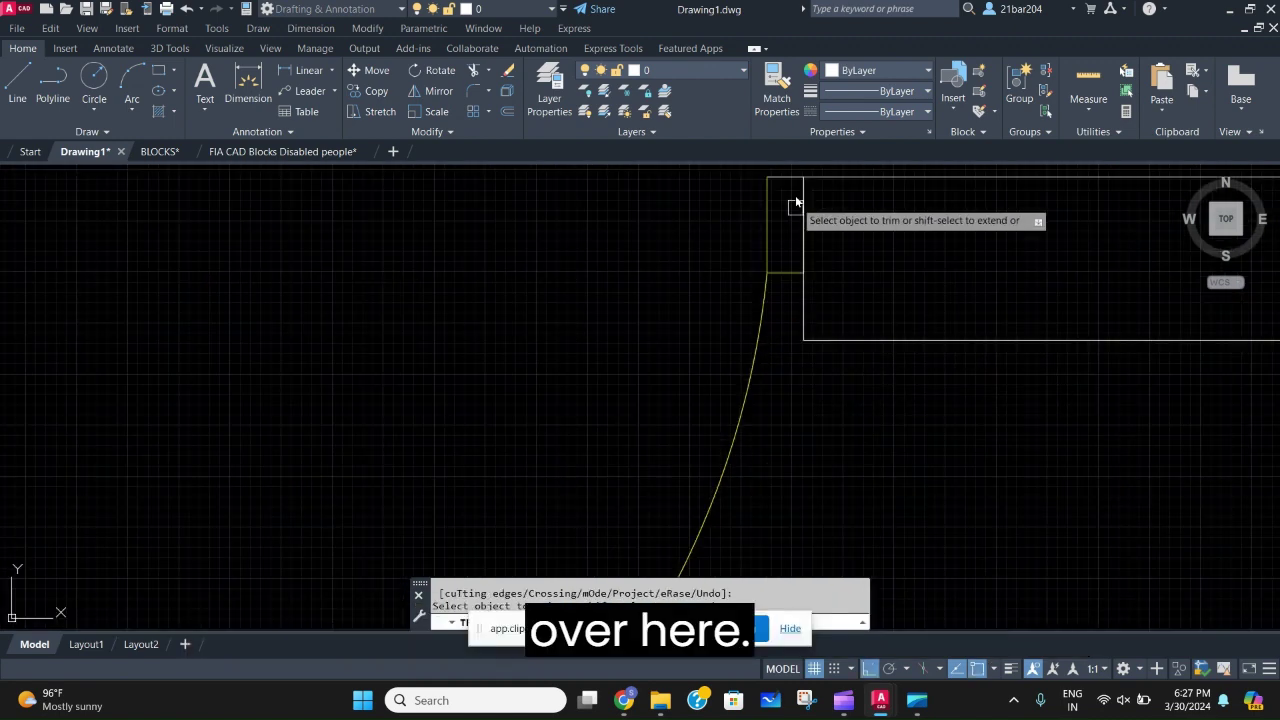
click(786, 179)
Trim the leftover wall line pieces between the left door frame and the open door leaf.
scroll(735, 288, down, 4)
middle_drag(715, 291, 972, 393)
scroll(645, 391, up, 5)
click(697, 397)
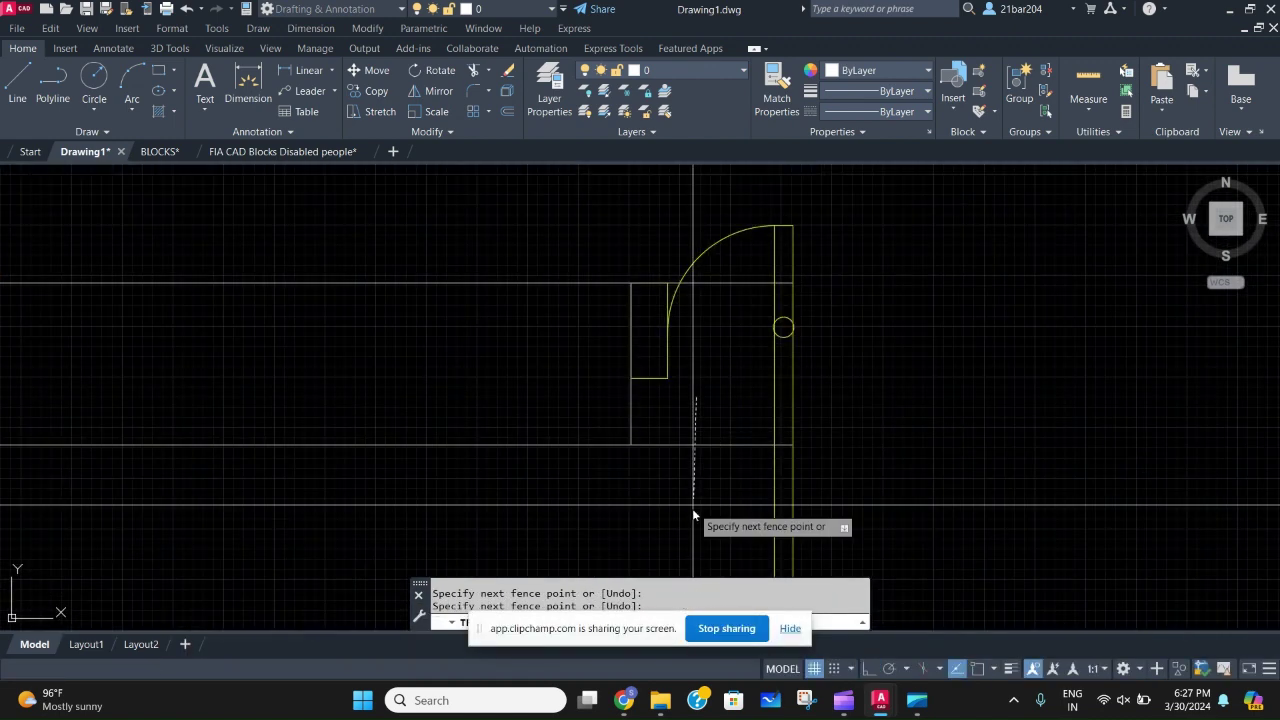
scroll(760, 283, up, 3)
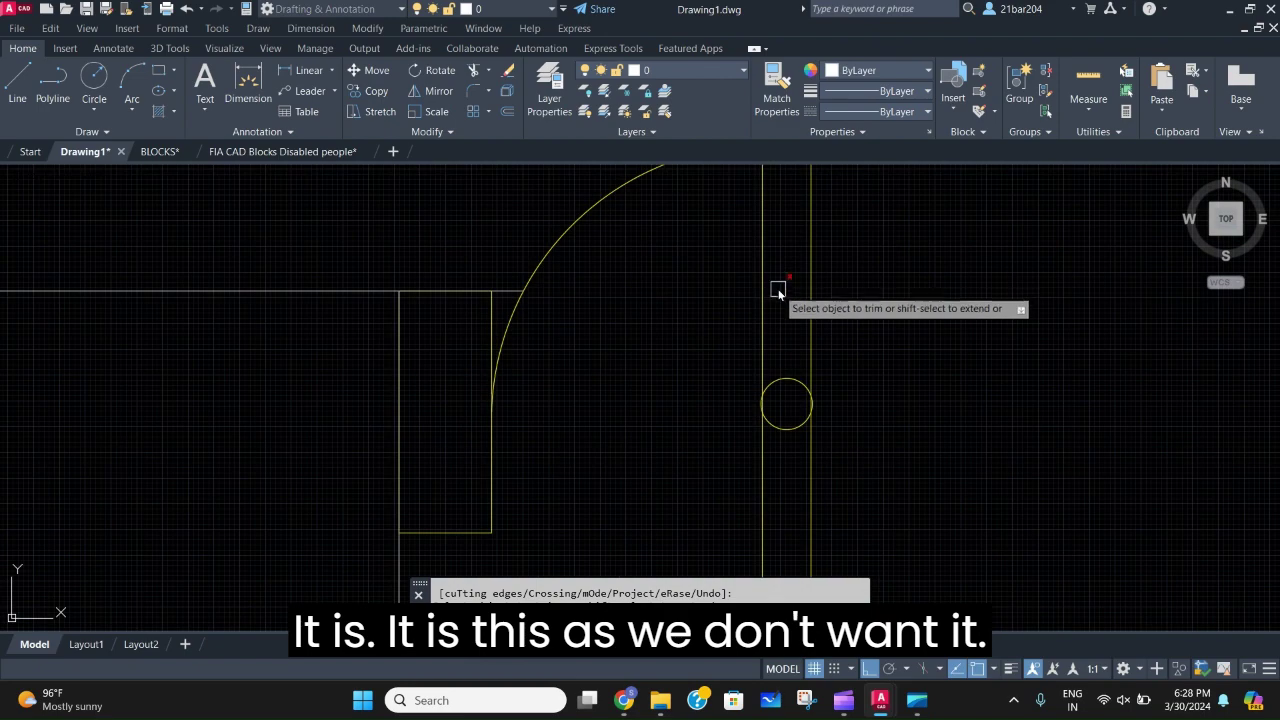
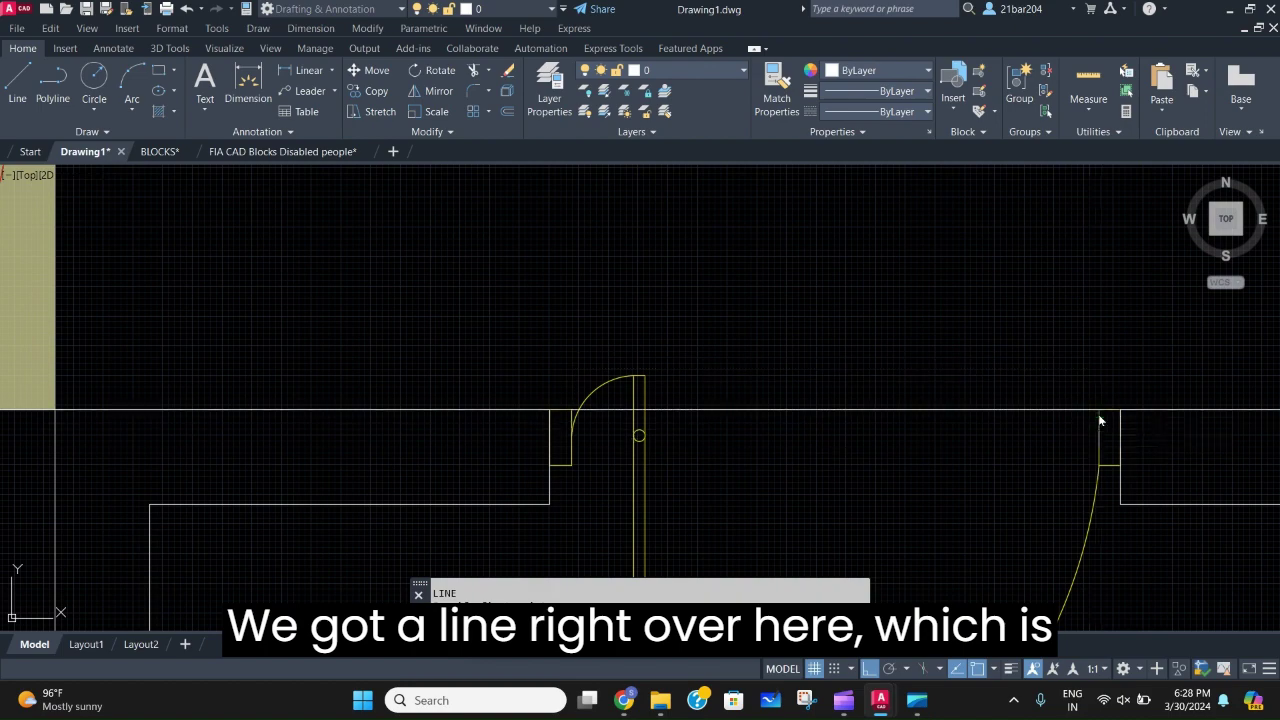
Draw threshold lines across the side door opening along the upper and lower wall faces, from jamb to jamb.
click(1100, 412)
key(Escape)
middle_drag(760, 492, 711, 459)
text(L)
key(Return)
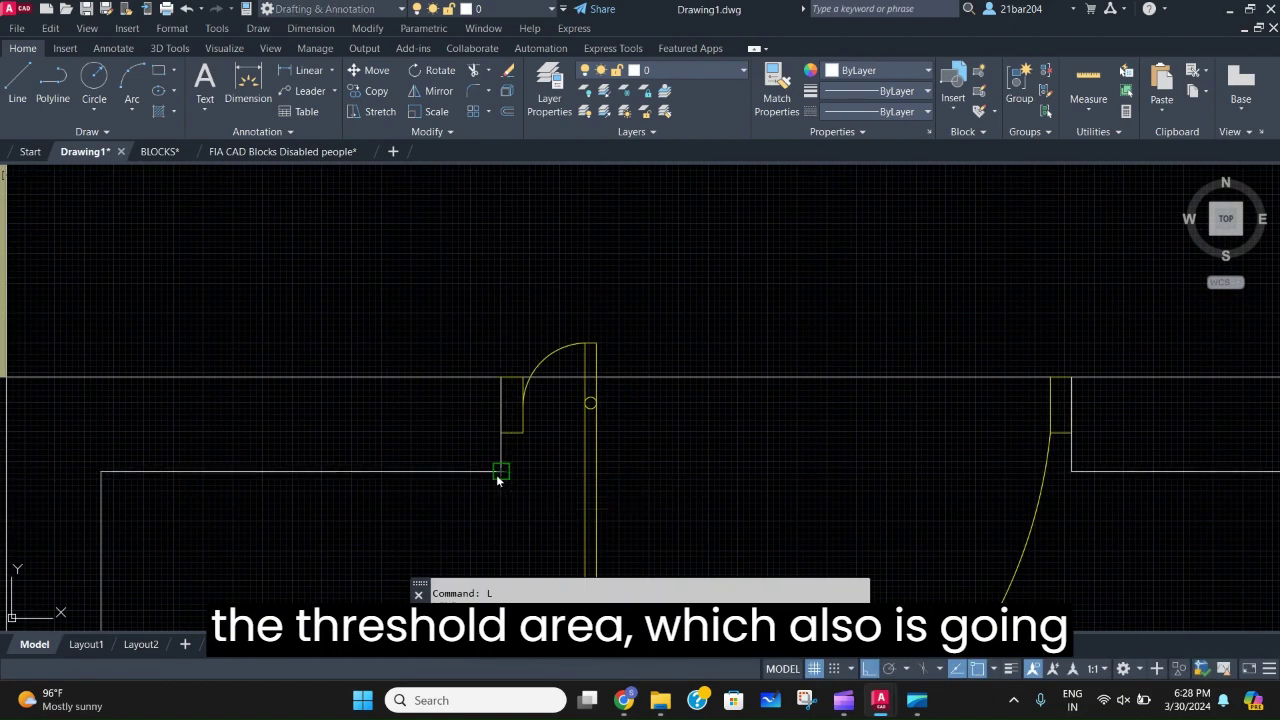
click(1072, 471)
key(Escape)
Copy the shaded turning square with its dashed circle from the corridor corner to the space directly in front of the side door.
scroll(610, 437, down, 10)
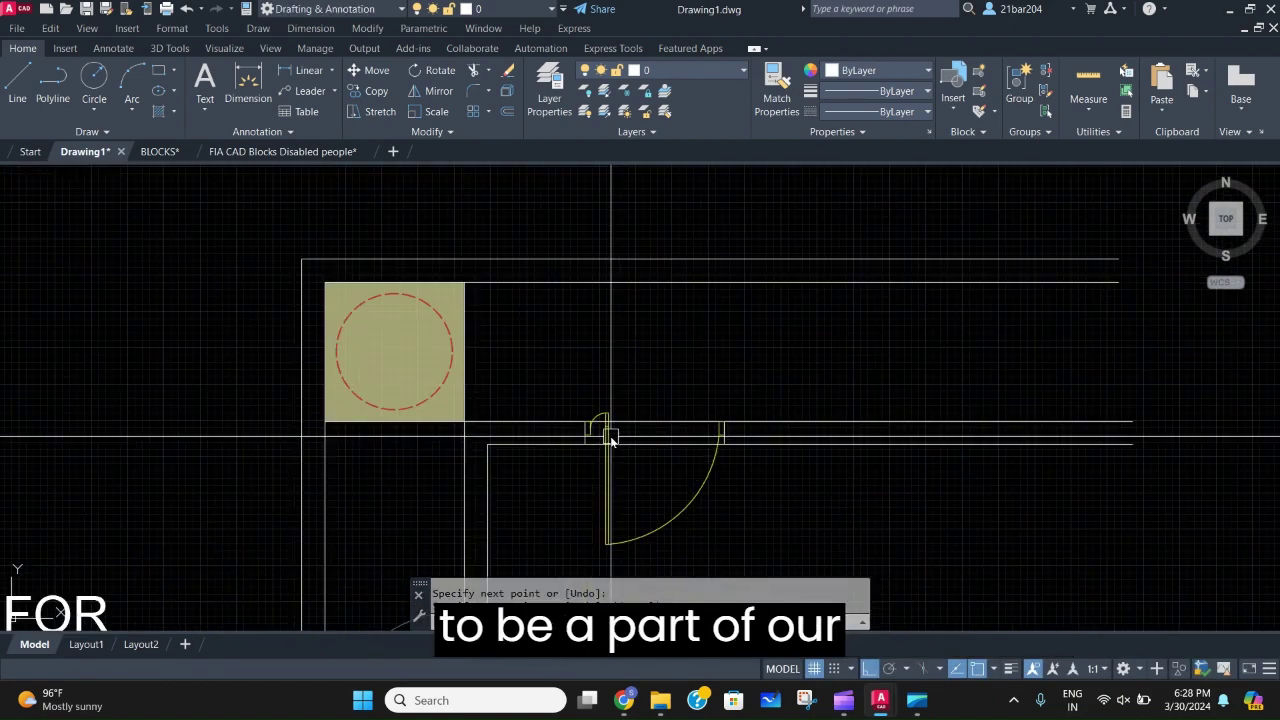
middle_drag(661, 443, 497, 383)
scroll(431, 350, up, 6)
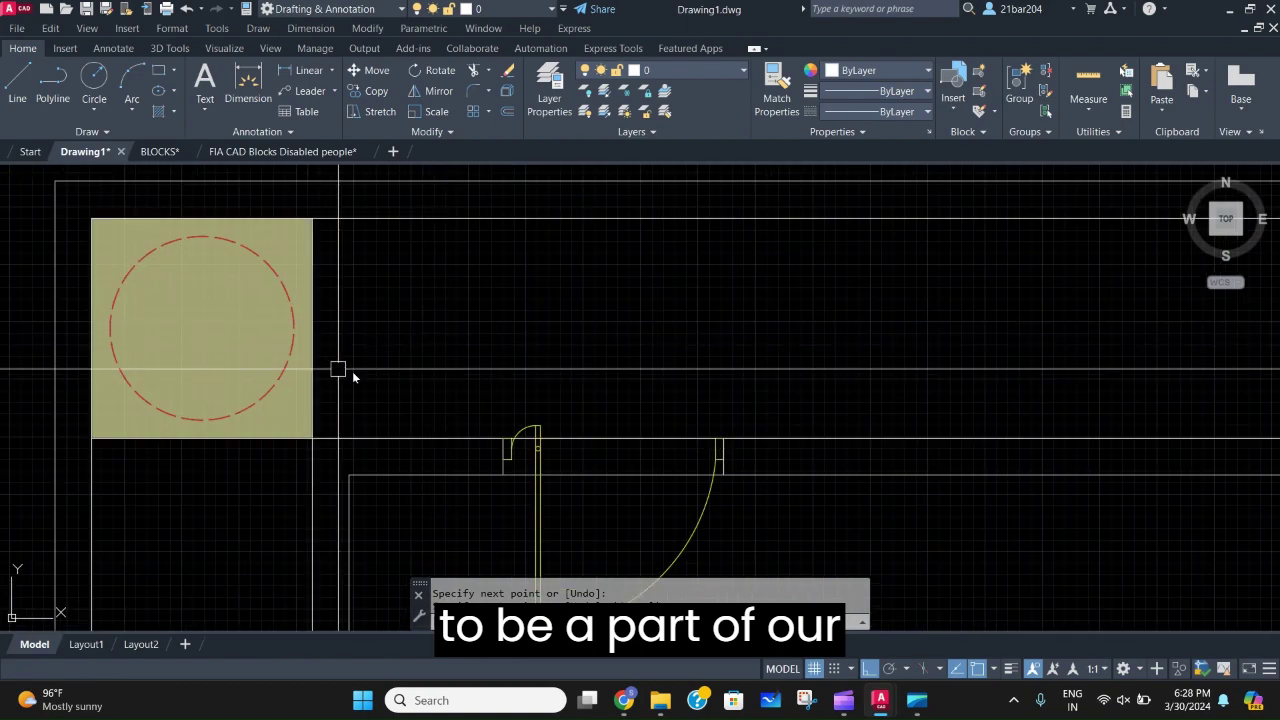
scroll(314, 420, up, 2)
scroll(334, 420, down, 4)
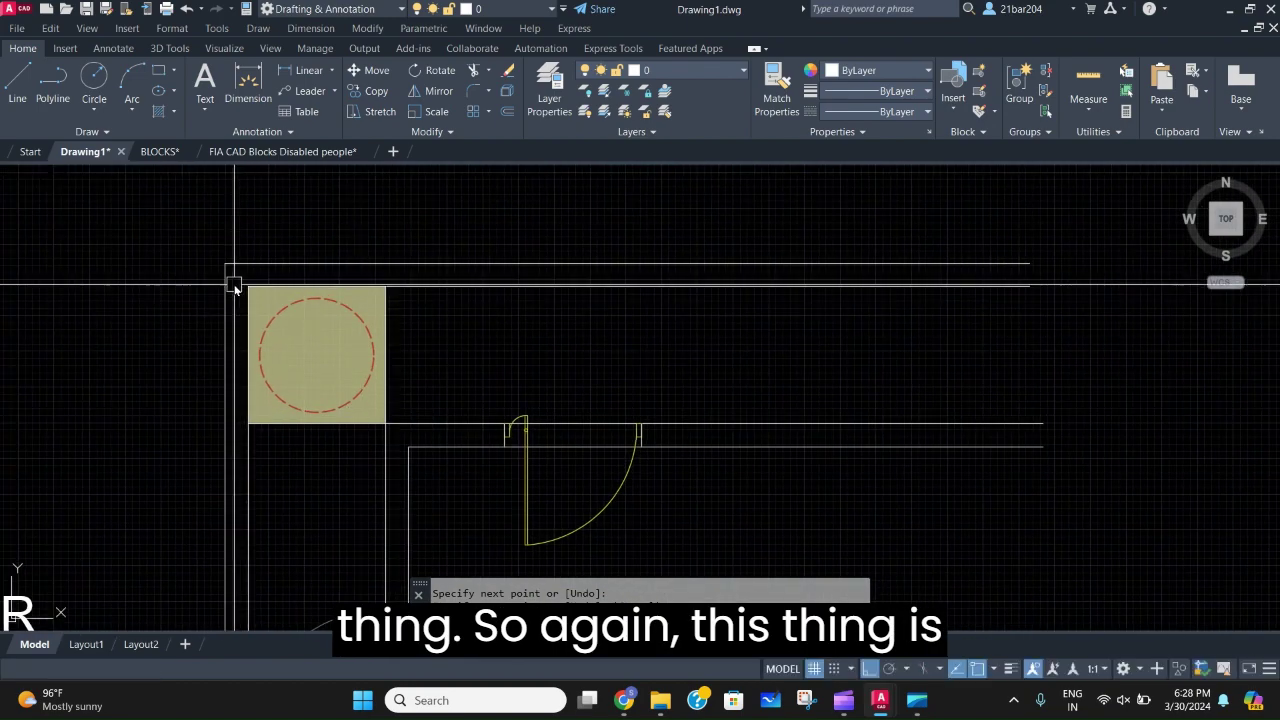
scroll(241, 295, up, 4)
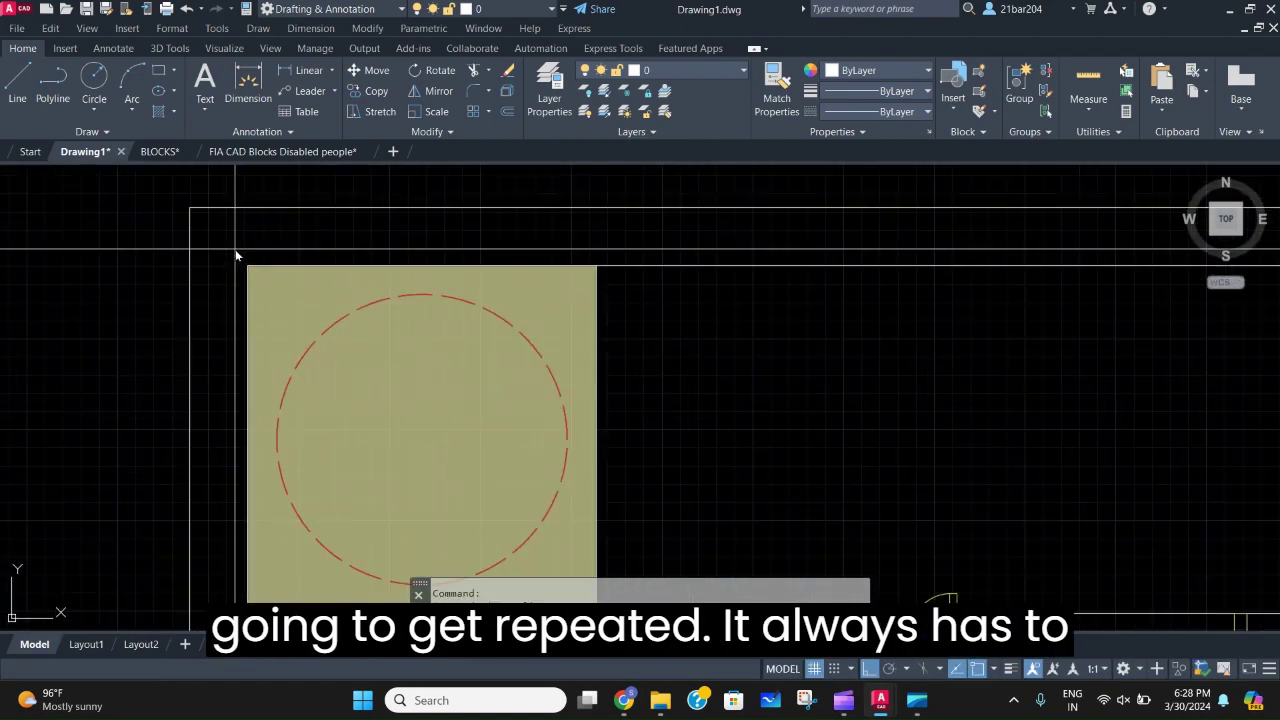
scroll(236, 256, down, 3)
click(318, 254)
click(476, 416)
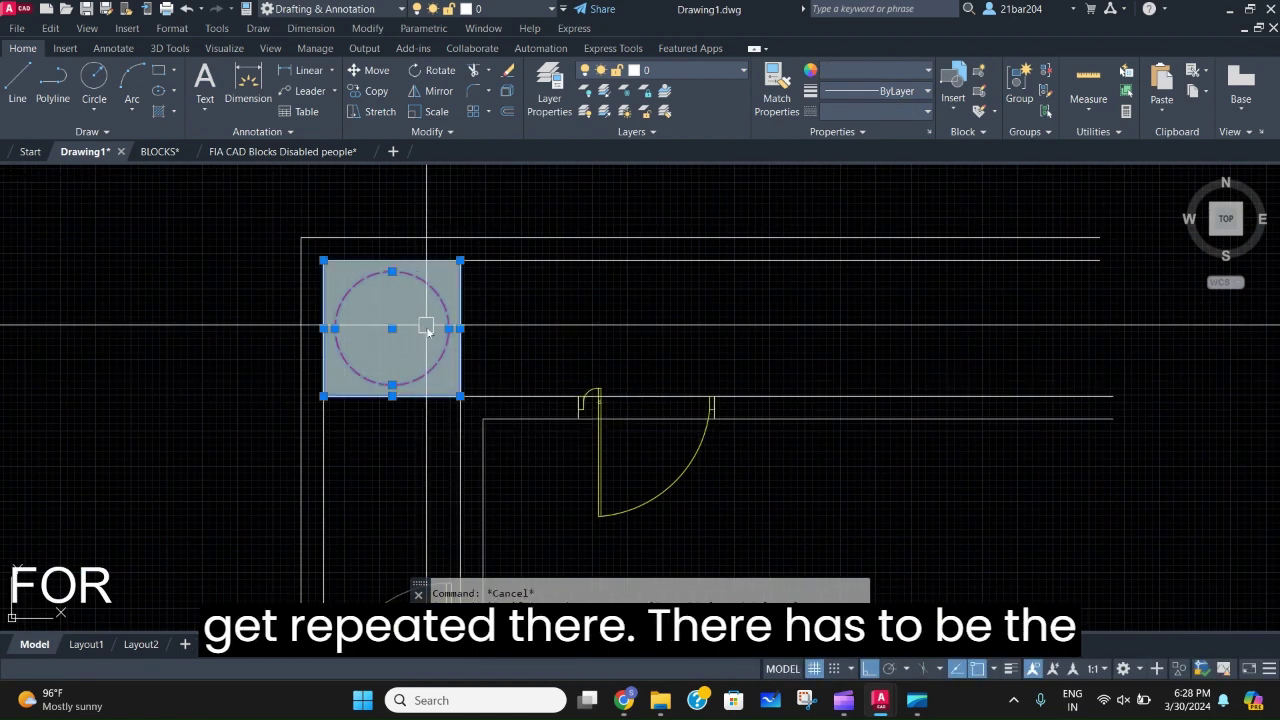
text(o)
key(Return)
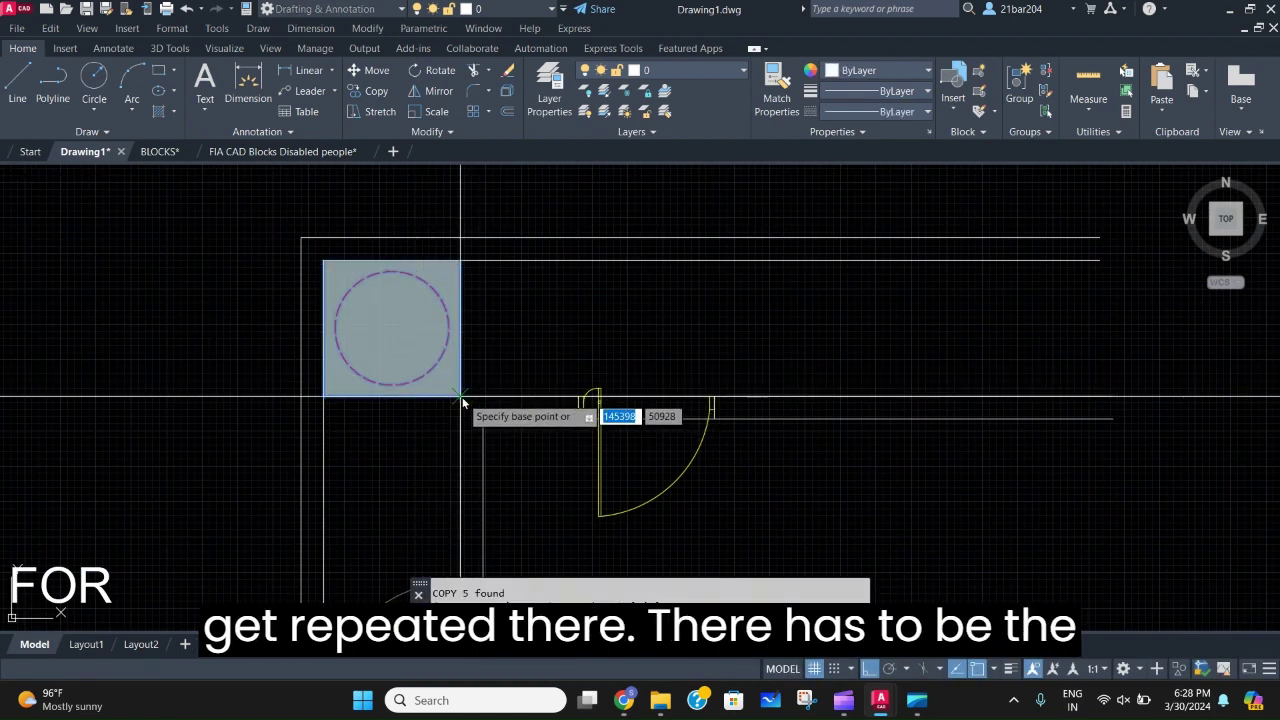
scroll(470, 385, up, 4)
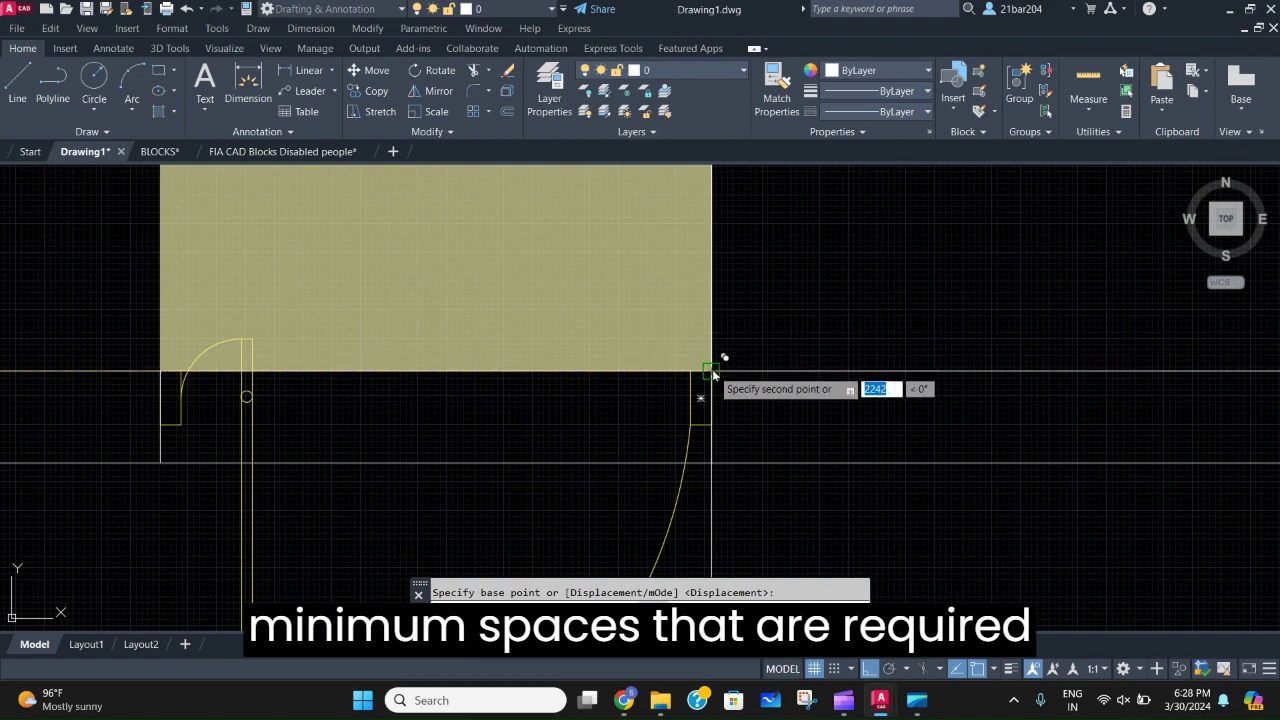
scroll(712, 372, down, 3)
click(712, 370)
scroll(677, 357, down, 3)
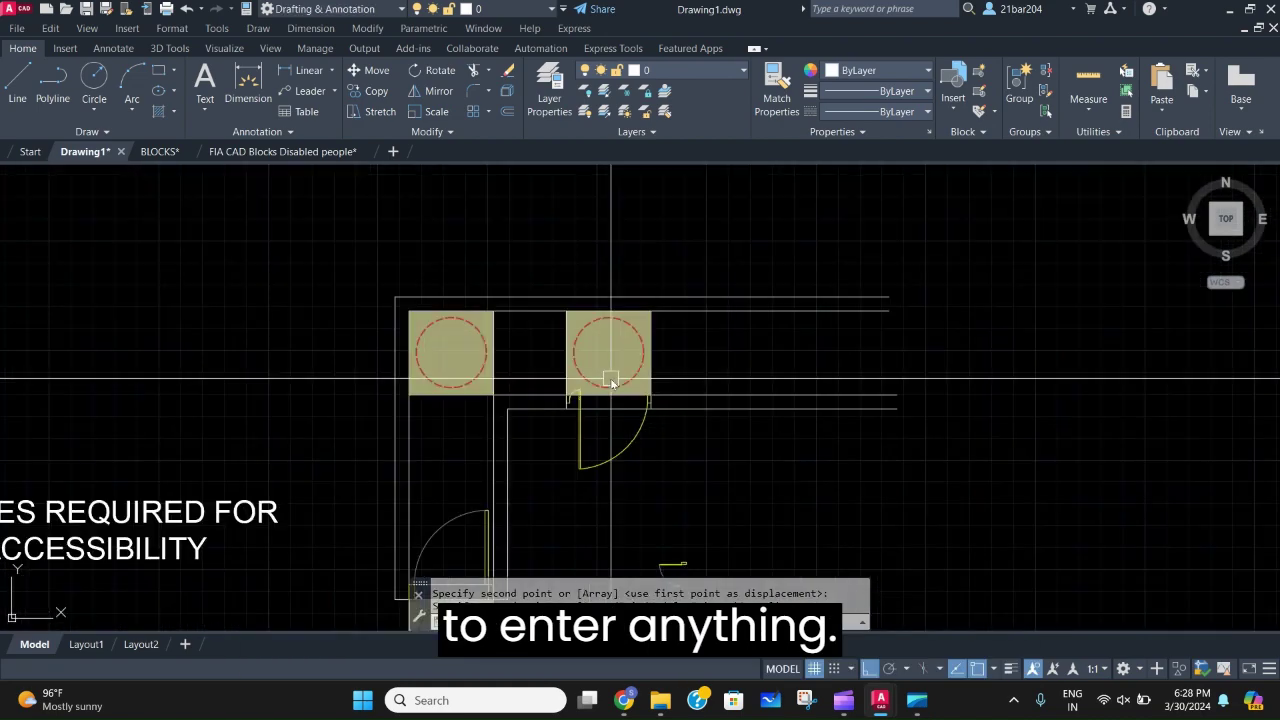
Draw a 1600 mm vertical closing line across the horizontal corridor, right of the side door, from the lower wall's outer face to the upper wall's.
scroll(640, 425, down, 2)
mouse_move(816, 416)
middle_down()
mouse_move(411, 418)
mouse_move(757, 406)
middle_up()
middle_drag(486, 451, 470, 418)
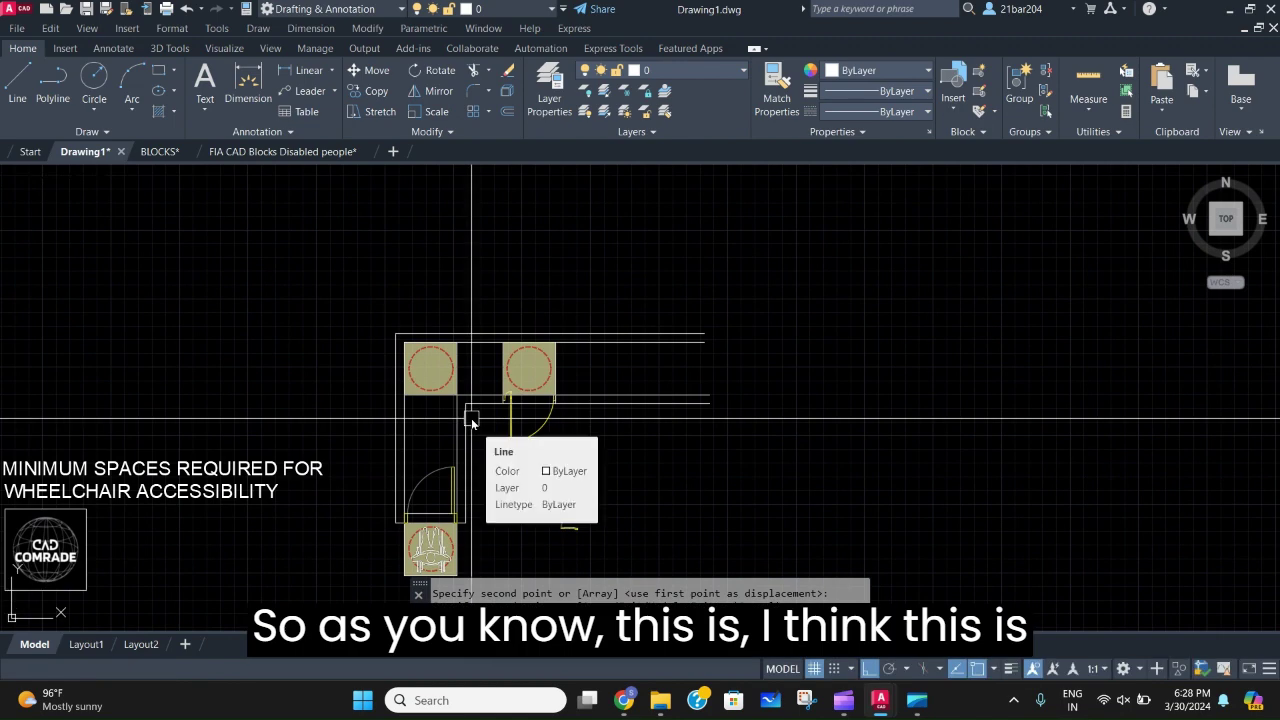
scroll(629, 395, up, 4)
key(Escape)
text(l)
key(Return)
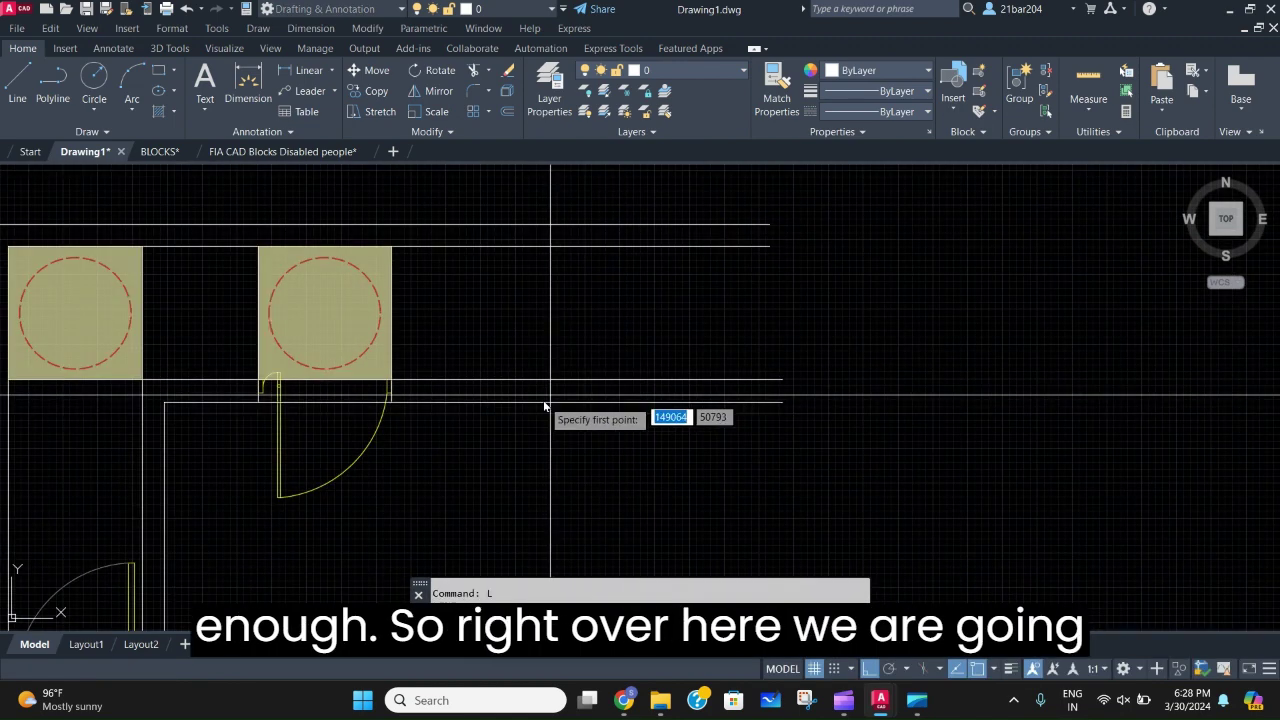
click(561, 402)
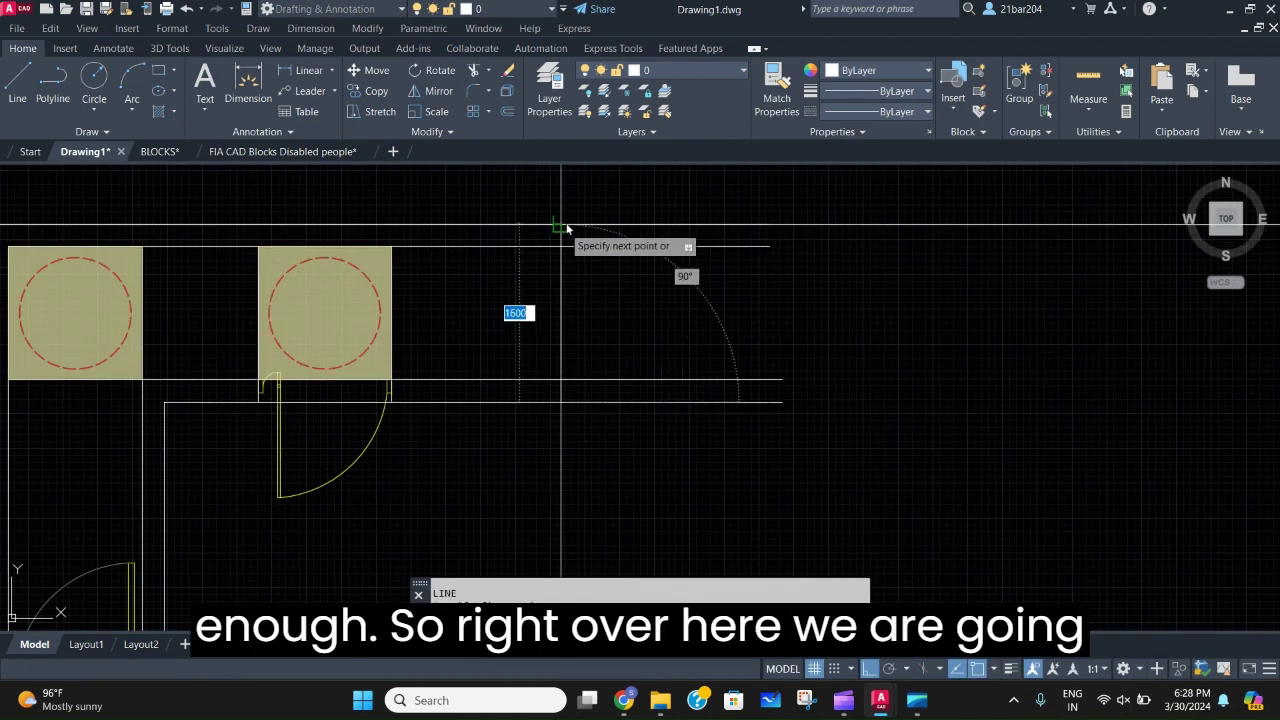
click(566, 228)
scroll(626, 452, down, 2)
Trim off all the corridor wall lines that extend to the right of the vertical closing line.
text(TR)
key(Return)
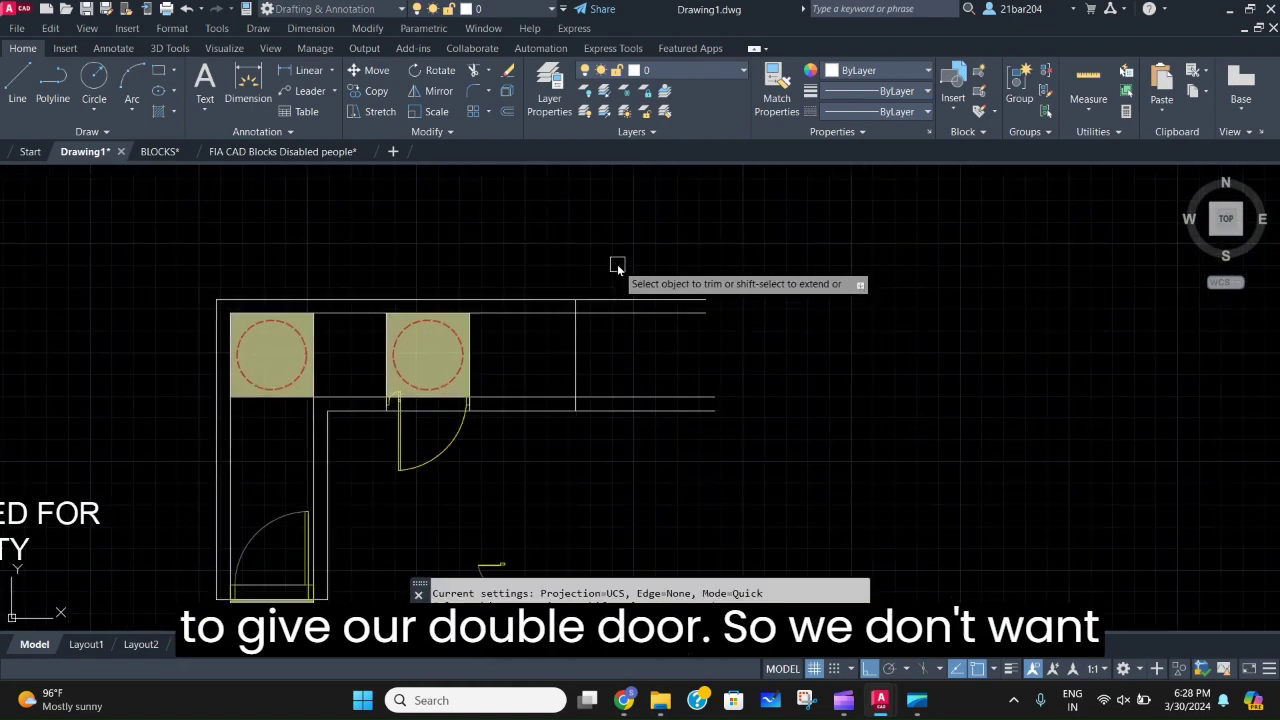
click(617, 264)
click(593, 548)
key(Escape)
Begin aligning the double door by matching its upper frame corner to the upper wall's inner corner at the corridor's right end.
middle_drag(661, 372, 605, 282)
scroll(588, 367, down, 3)
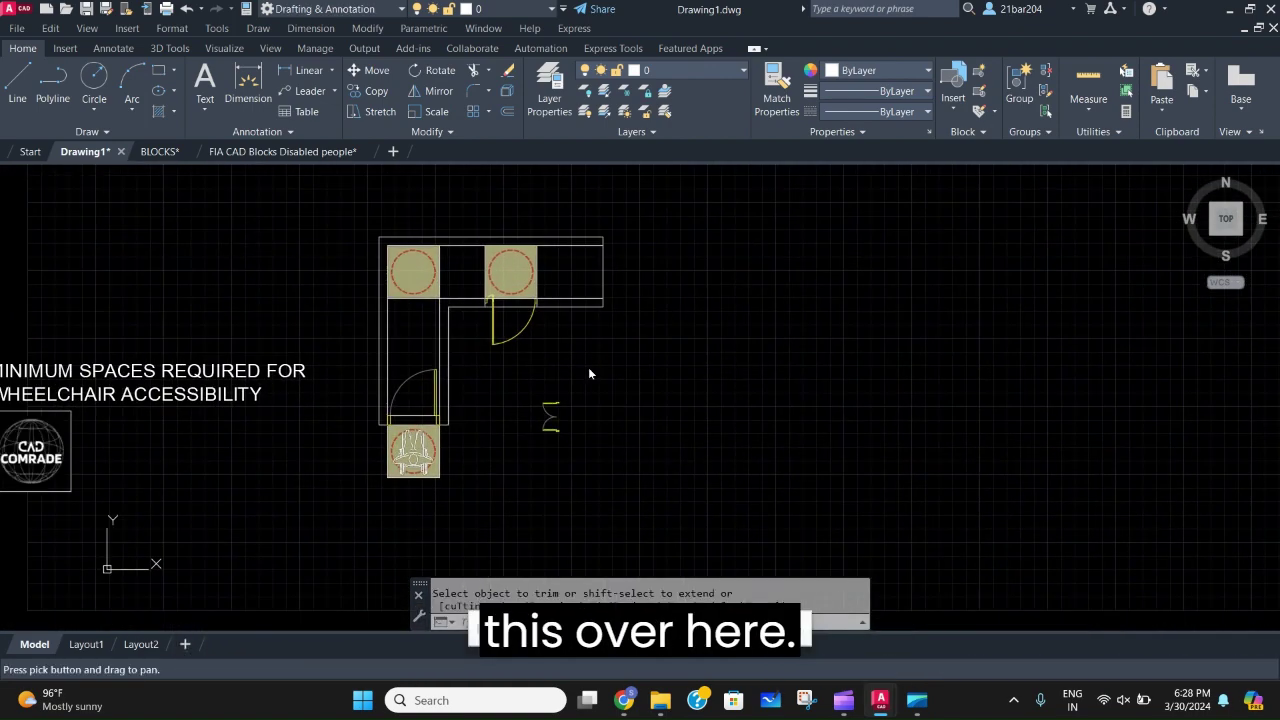
scroll(522, 409, up, 5)
click(629, 499)
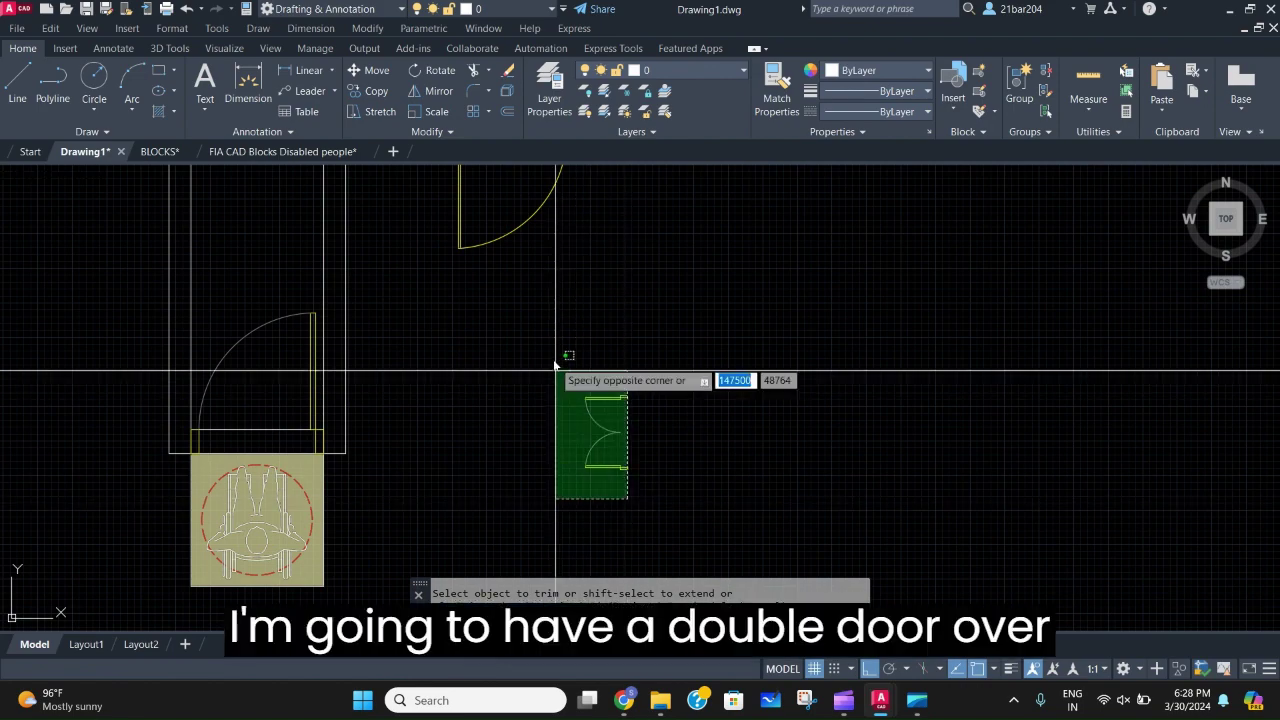
click(557, 366)
scroll(590, 310, down, 2)
middle_drag(587, 300, 500, 429)
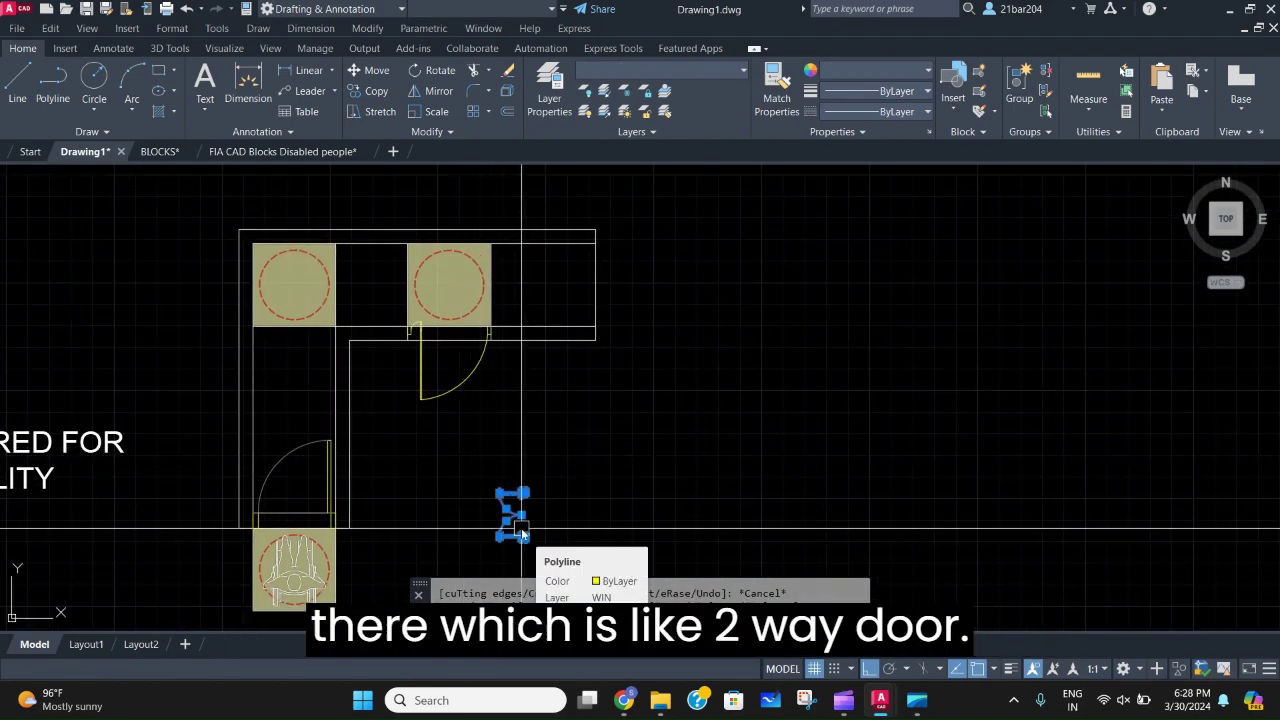
text(AL)
key(Return)
scroll(523, 508, up, 4)
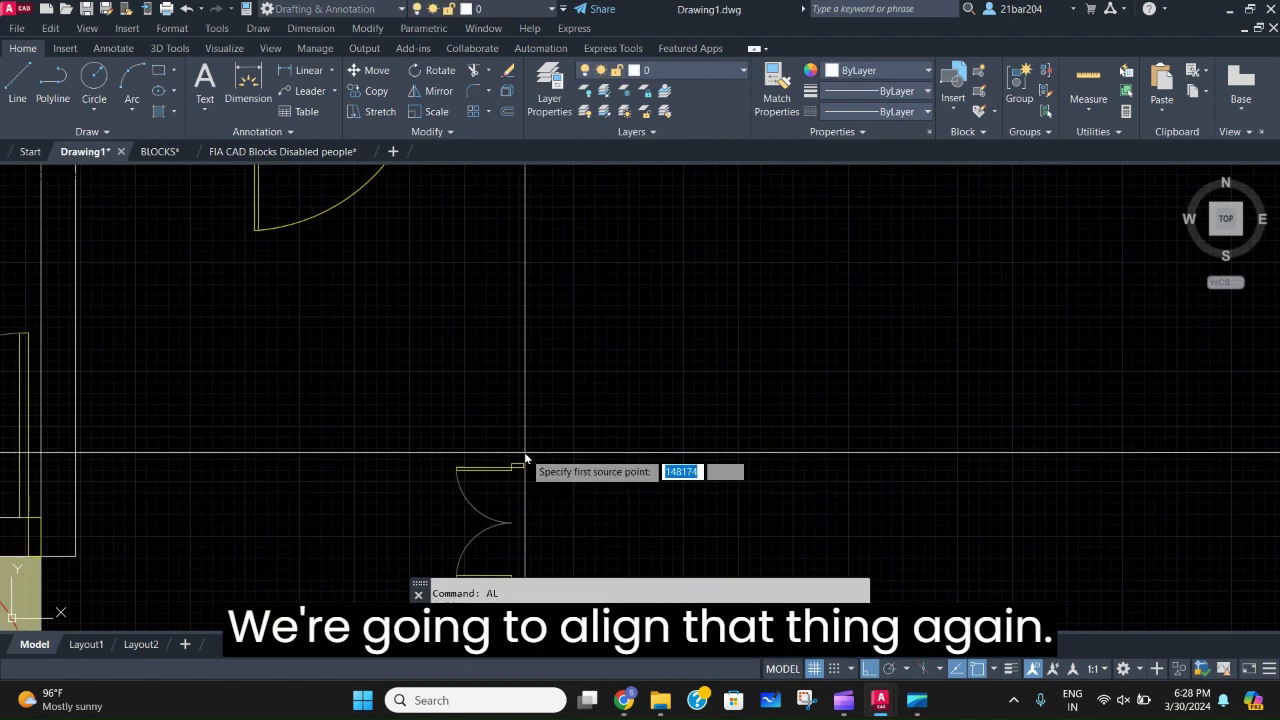
click(522, 464)
scroll(620, 340, down, 2)
middle_drag(632, 190, 604, 366)
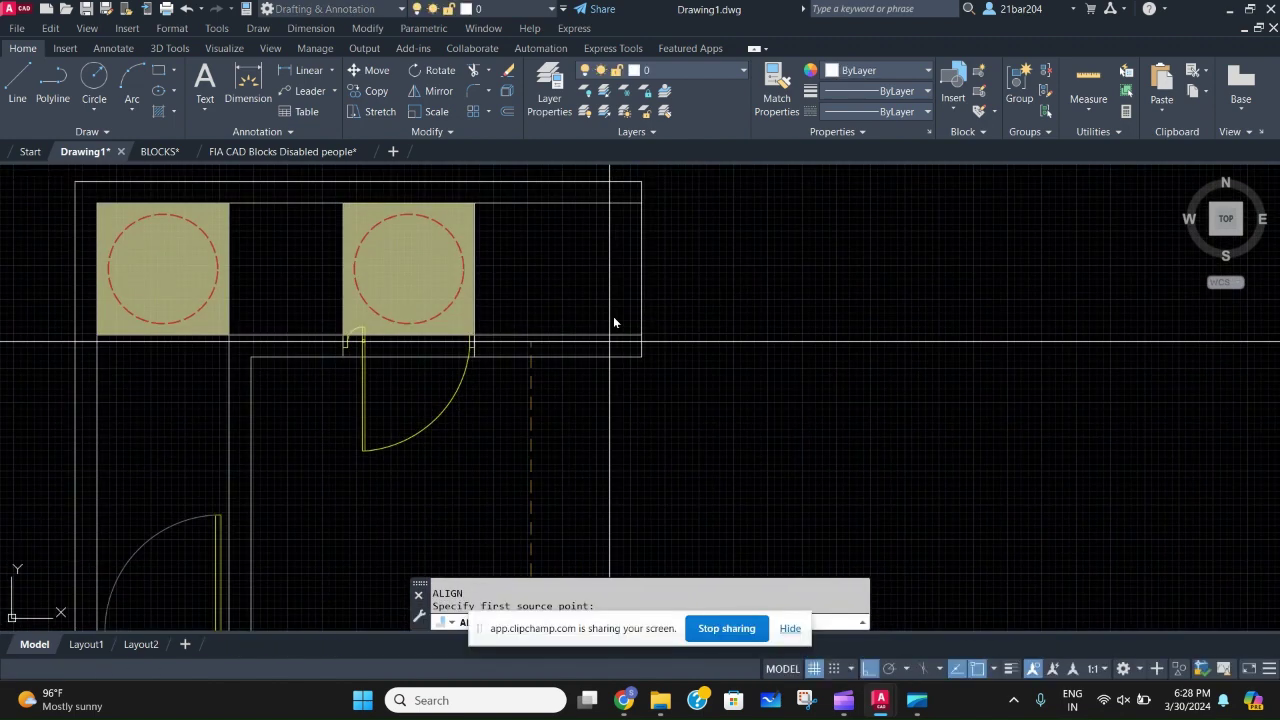
click(640, 205)
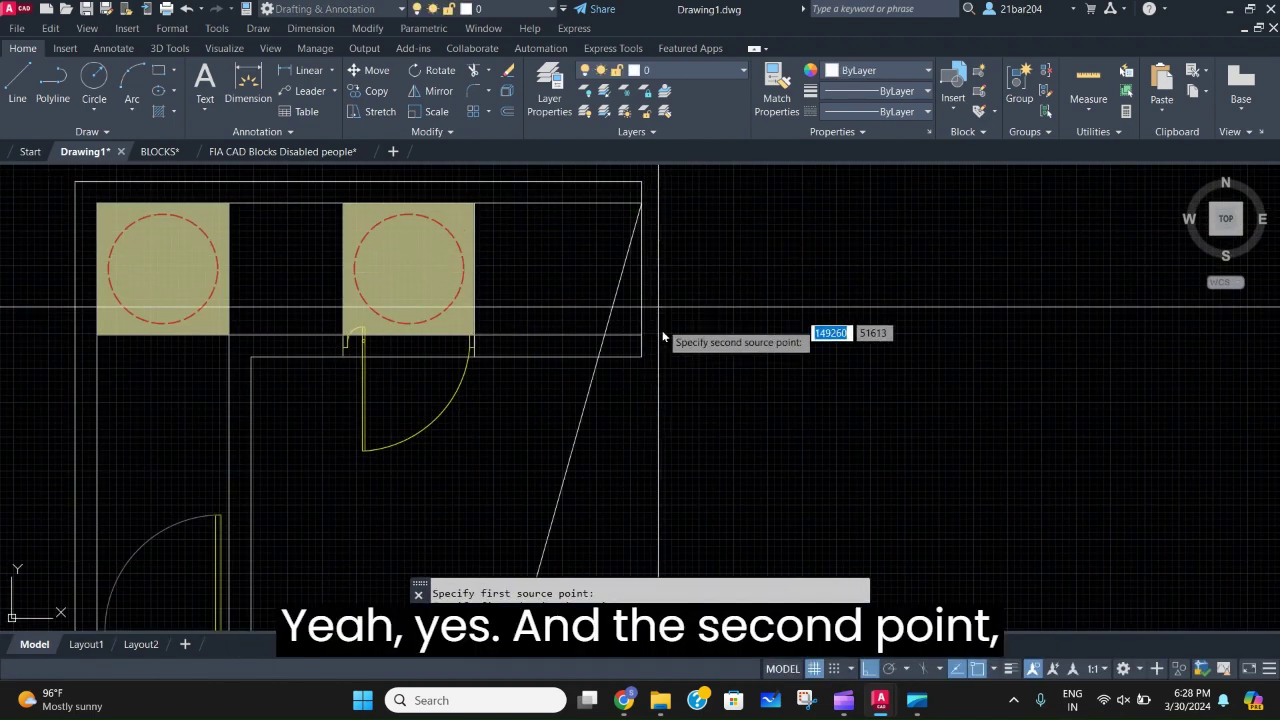
Match the double door's lower frame corner to the lower wall's inner corner and scale the door to fit the opening.
scroll(573, 420, up, 5)
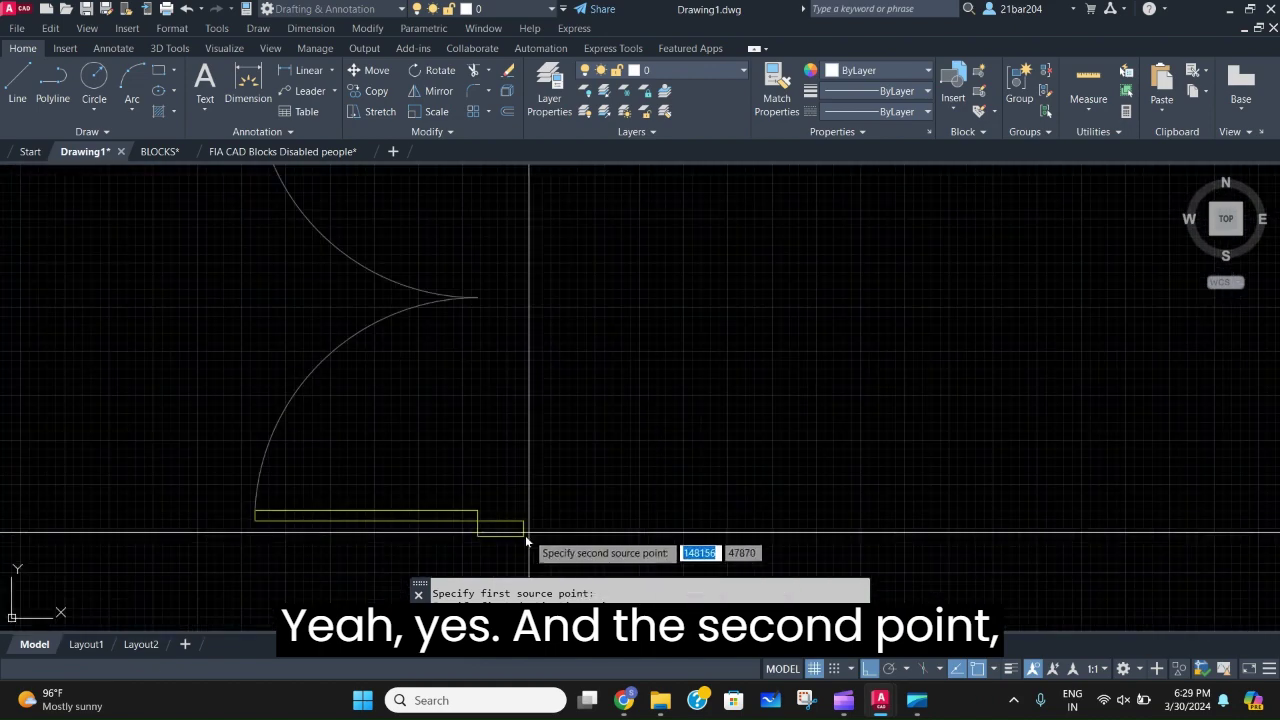
click(521, 529)
scroll(671, 414, down, 5)
scroll(705, 335, up, 2)
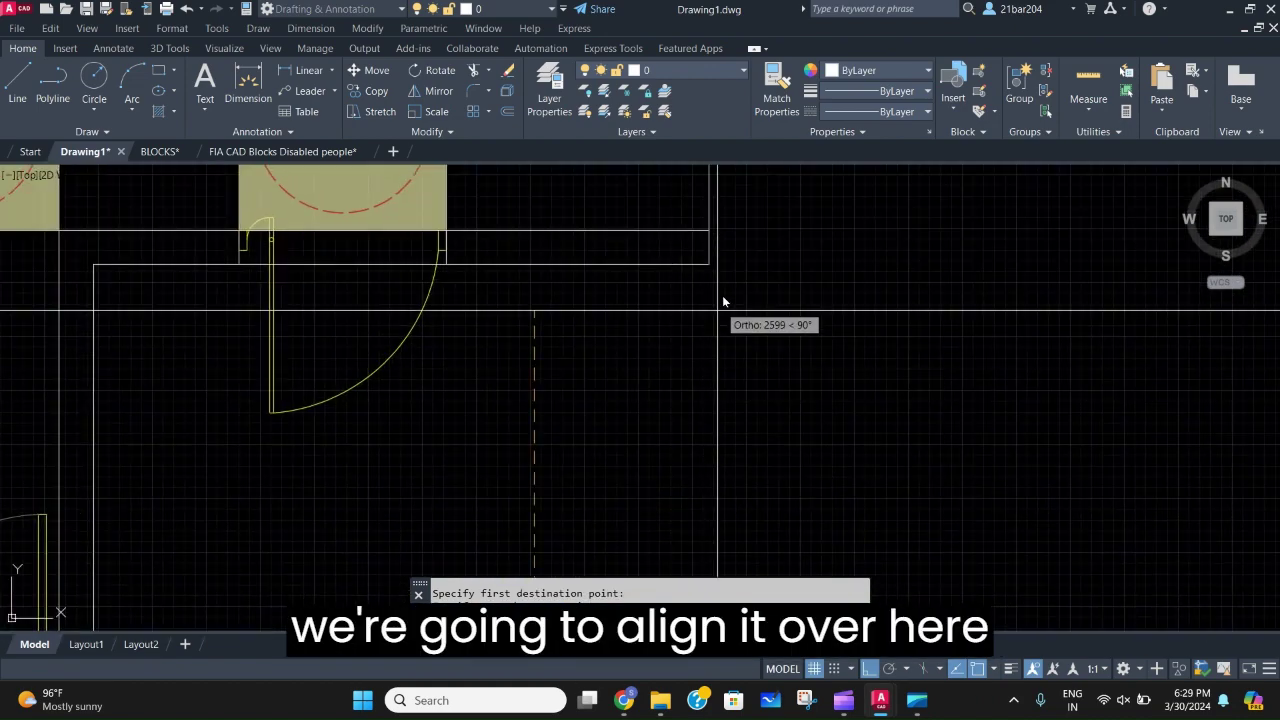
click(709, 232)
scroll(770, 300, down, 5)
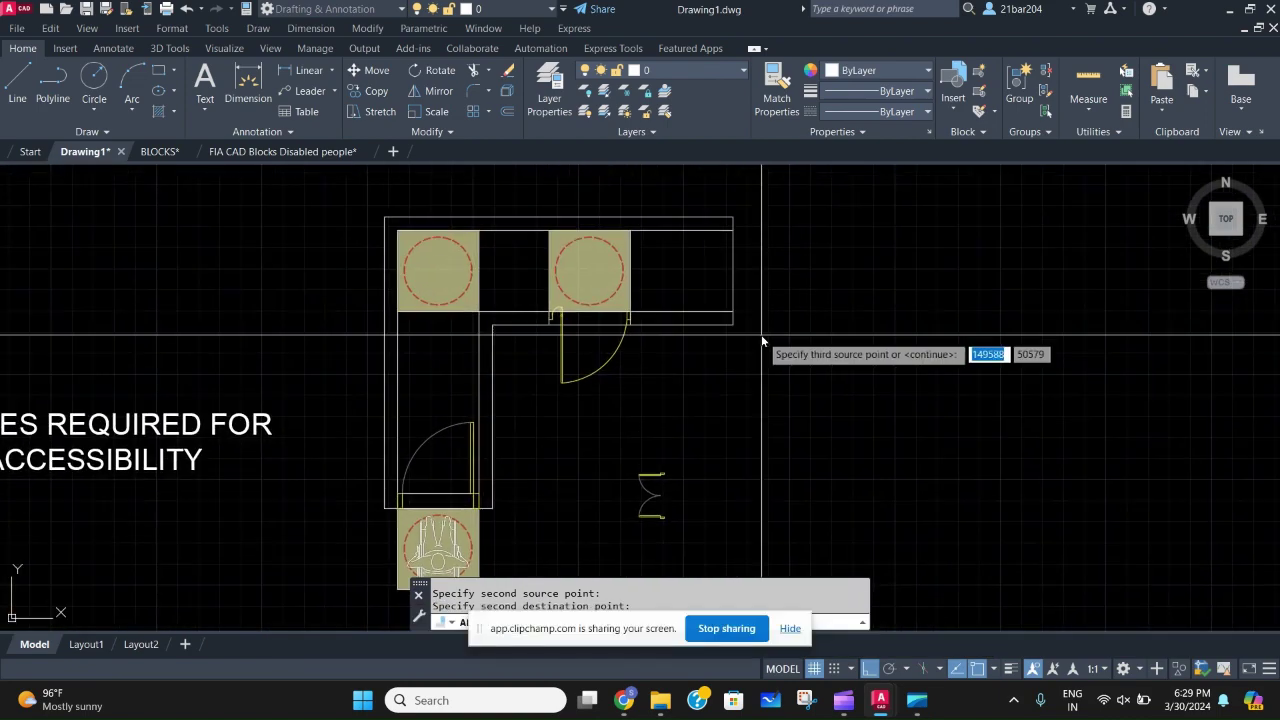
key(Return)
text(y)
key(Return)
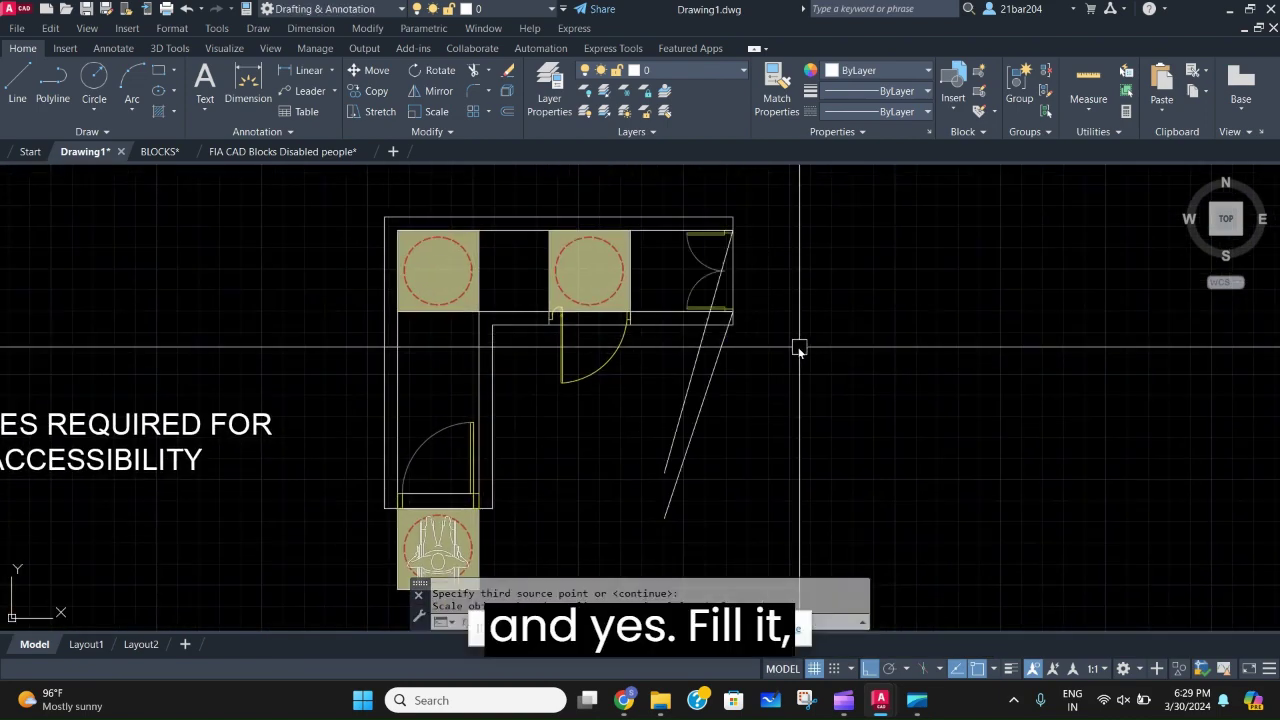
key(Escape)
Convert the double door's two leaves, arcs and frames into a single block named JHCHJDCJ.
scroll(805, 322, up, 5)
click(805, 322)
click(715, 216)
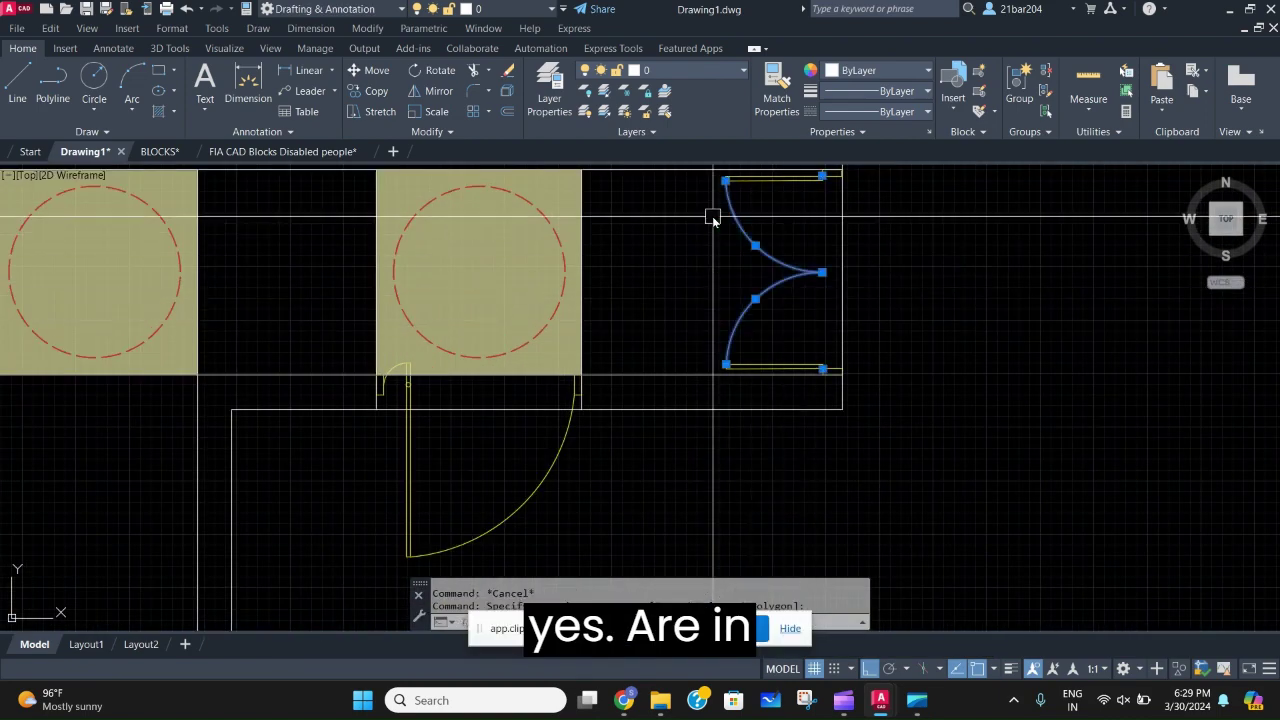
scroll(720, 363, up, 4)
click(574, 260)
click(1180, 468)
scroll(1002, 418, down, 4)
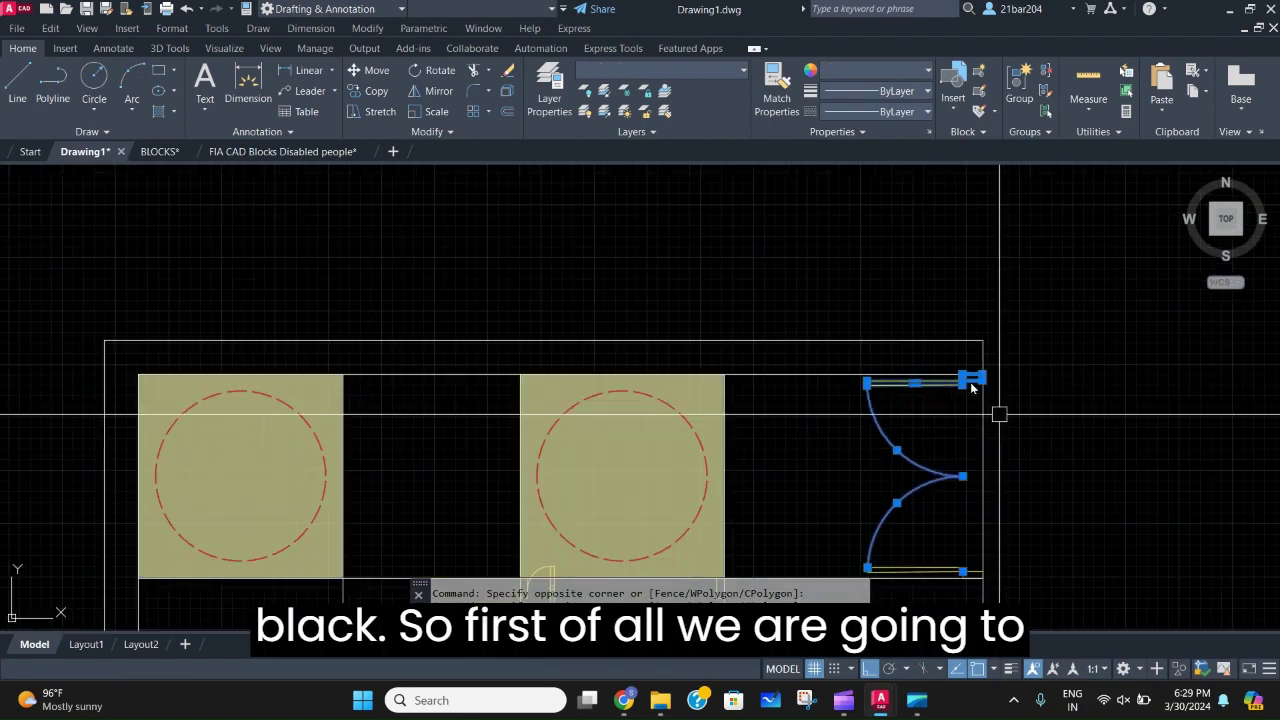
middle_drag(998, 414, 875, 275)
click(694, 318)
click(1020, 537)
middle_drag(1016, 394, 975, 392)
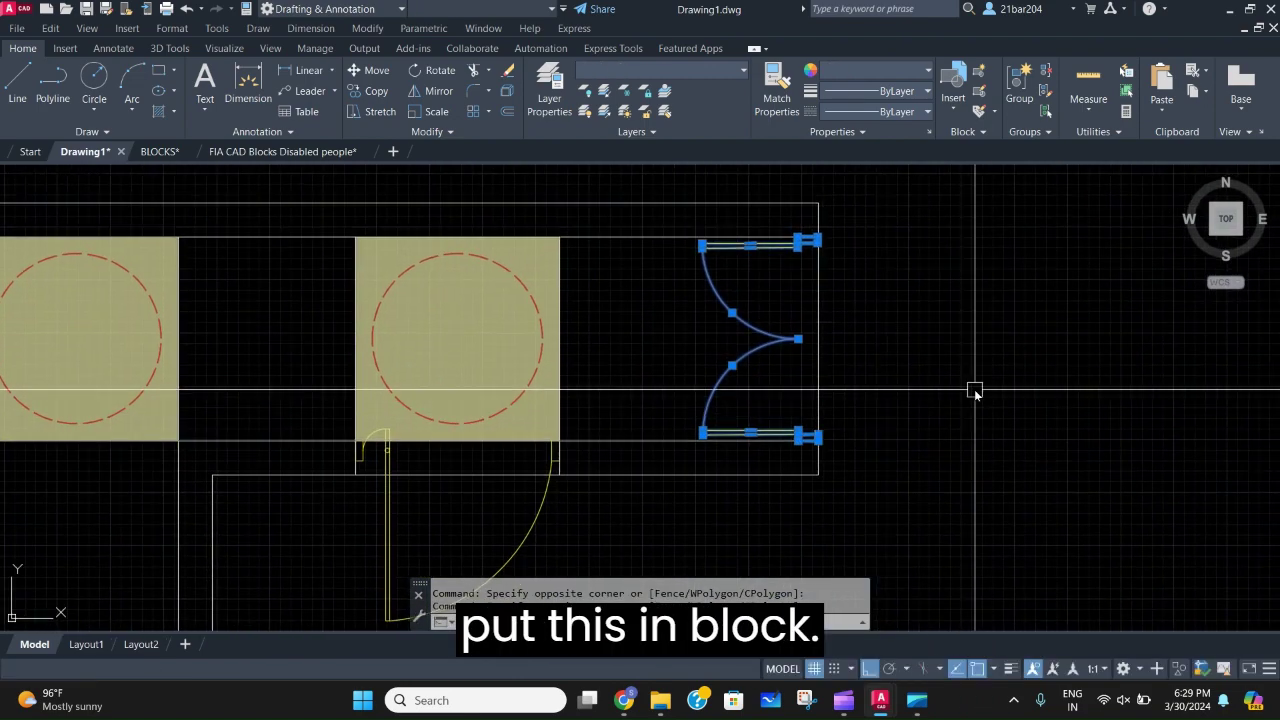
text(BLOCK)
key(Return)
text(JHCHJDCJ)
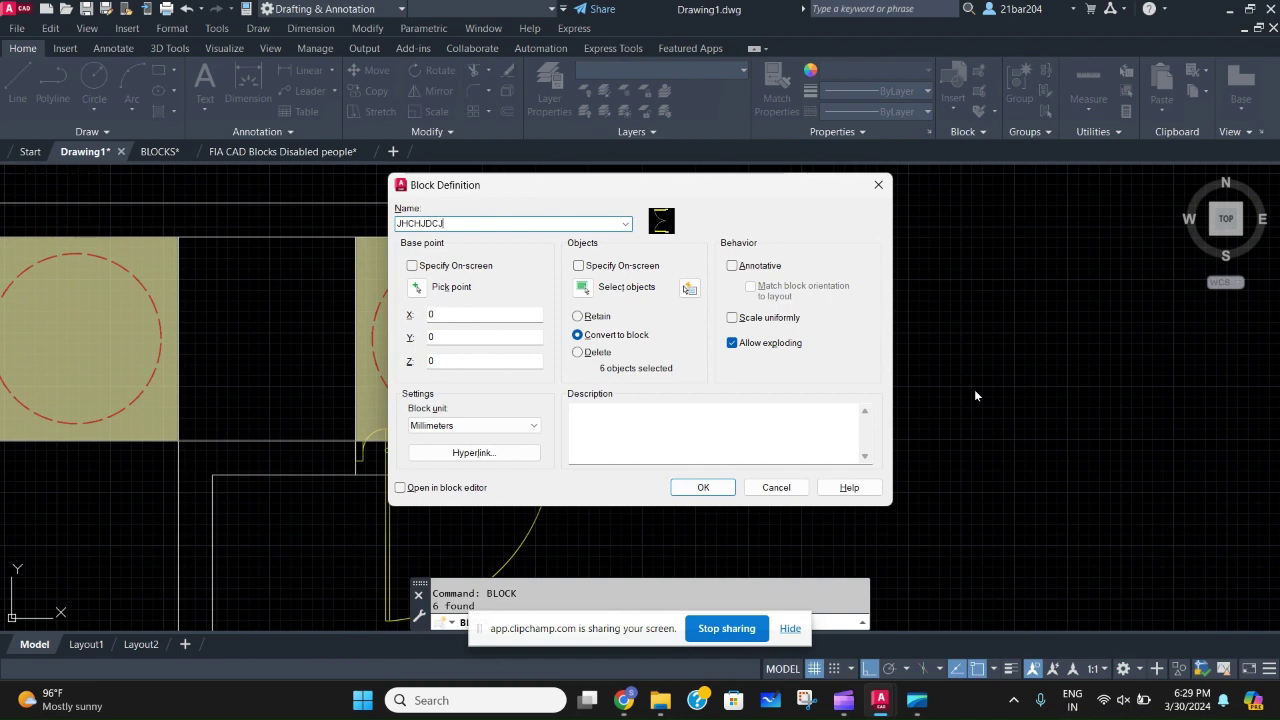
key(Return)
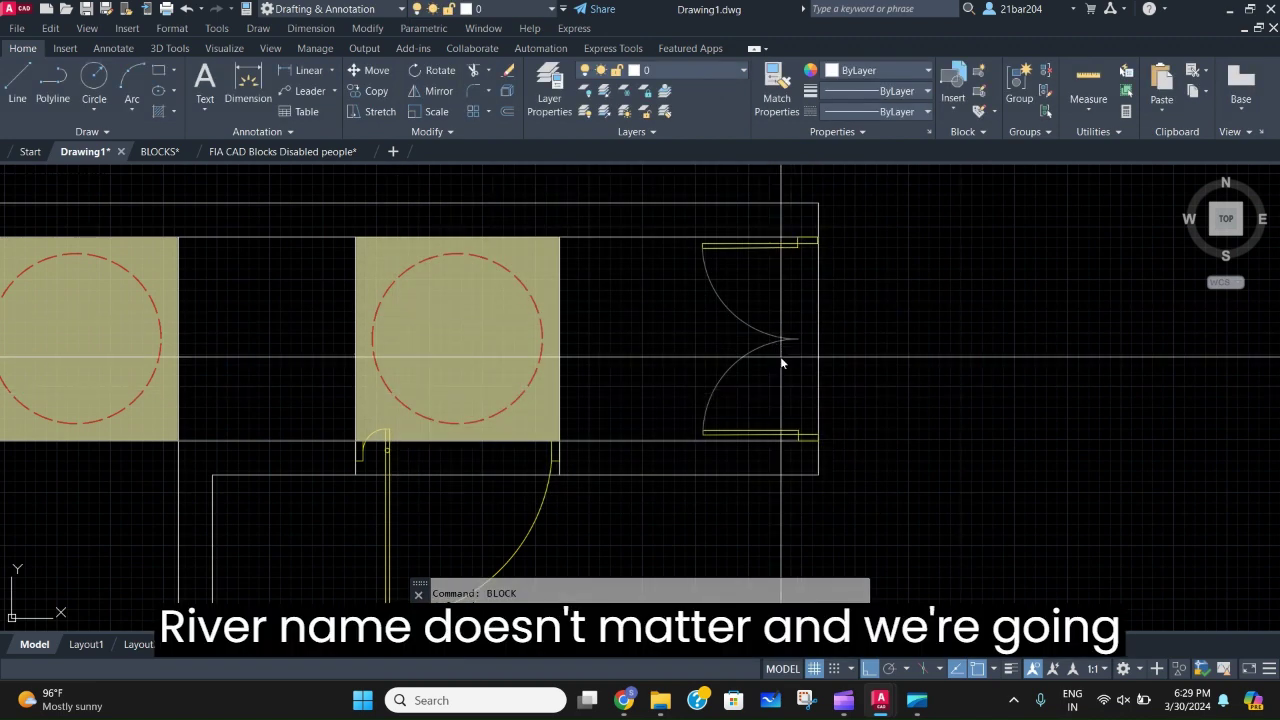
Mirror the double door block across the corridor's vertical closing line so it opens outward, erasing the original.
text(MI)
key(Return)
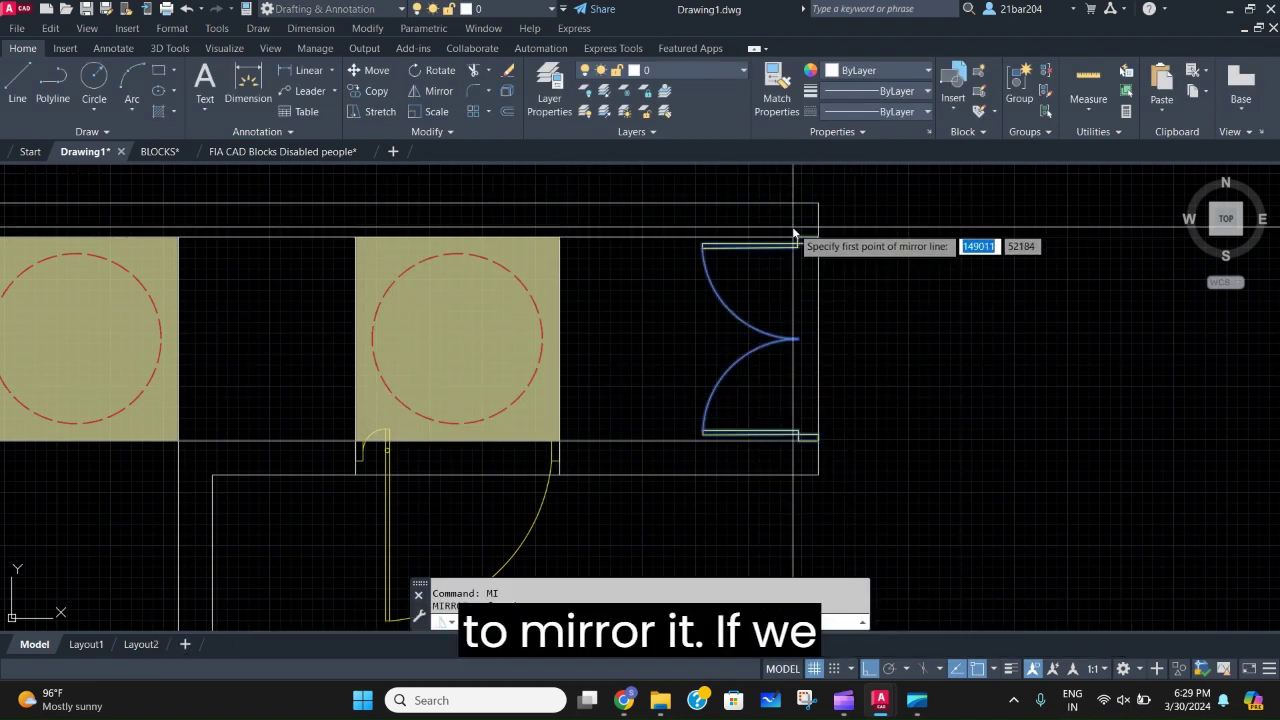
scroll(795, 238, up, 4)
click(811, 249)
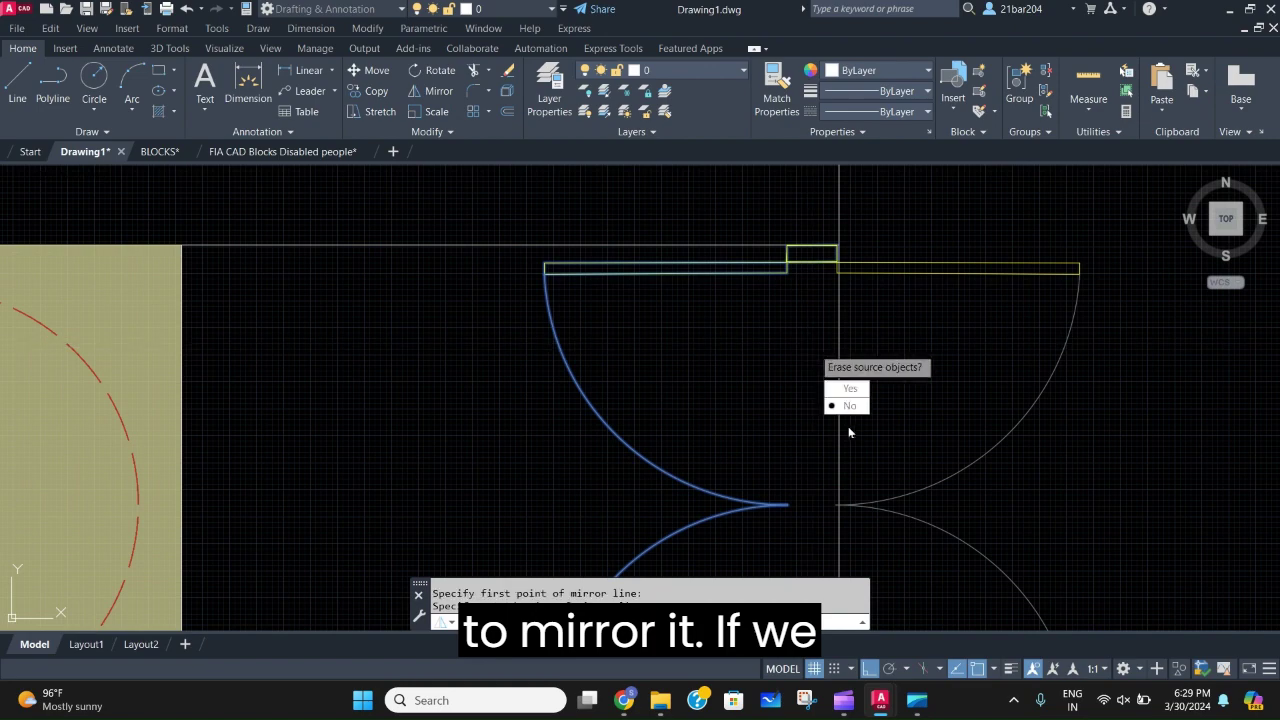
click(849, 388)
Draw a vertical threshold line joining the inner corners of the double door's upper and lower frames.
scroll(813, 346, down, 3)
mouse_move(763, 334)
middle_down()
mouse_move(711, 307)
mouse_move(701, 272)
mouse_move(713, 409)
middle_up()
text(L)
key(Return)
click(698, 464)
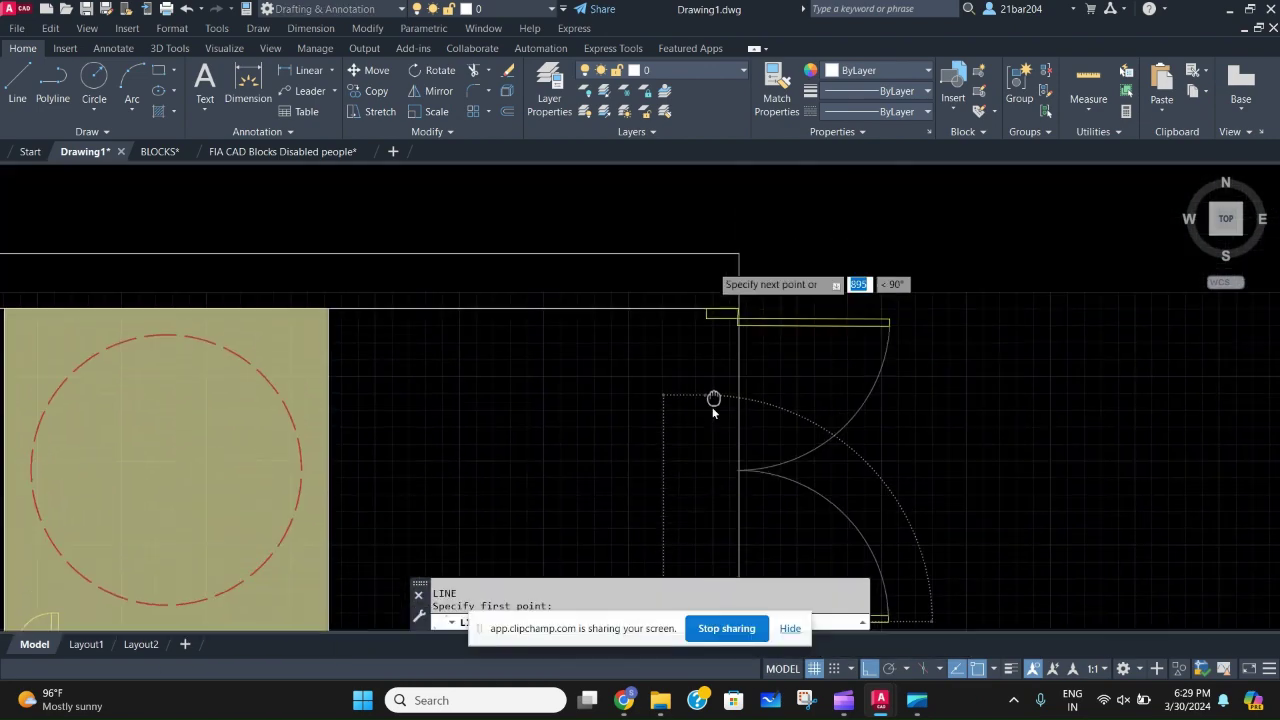
scroll(706, 360, down, 4)
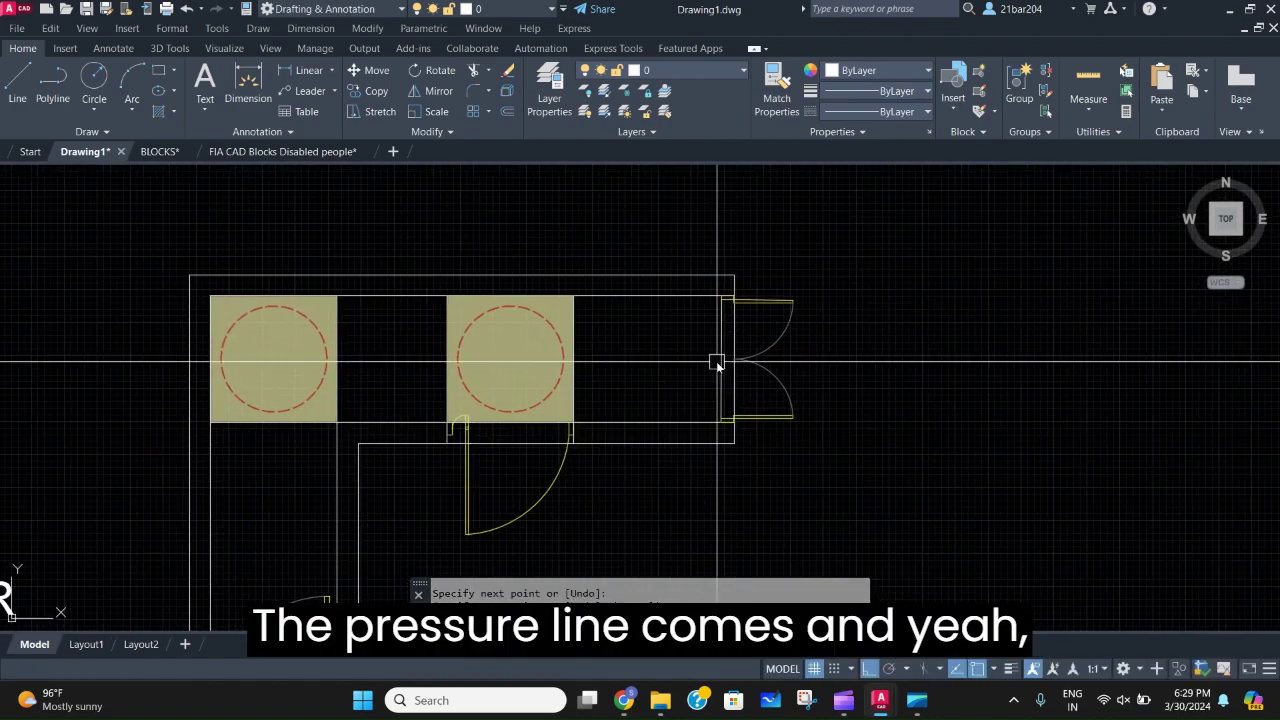
scroll(623, 375, down, 5)
scroll(677, 366, up, 6)
middle_drag(717, 343, 545, 447)
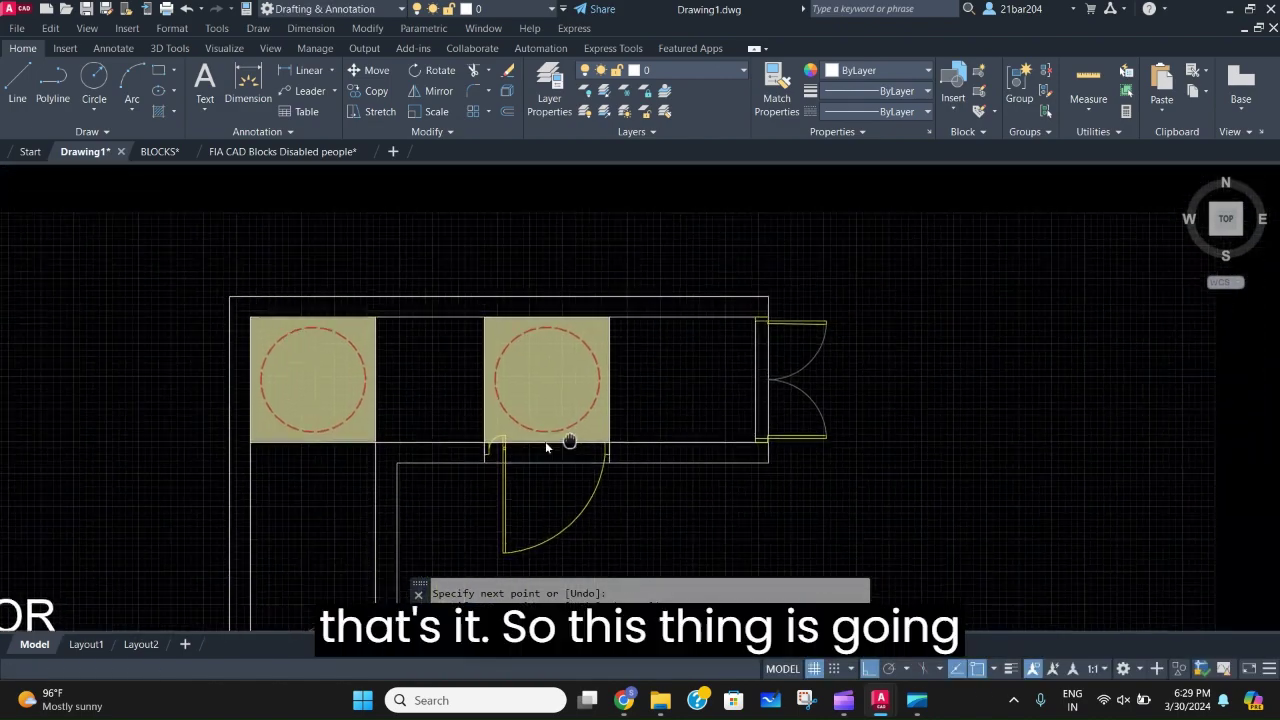
scroll(640, 400, up, 2)
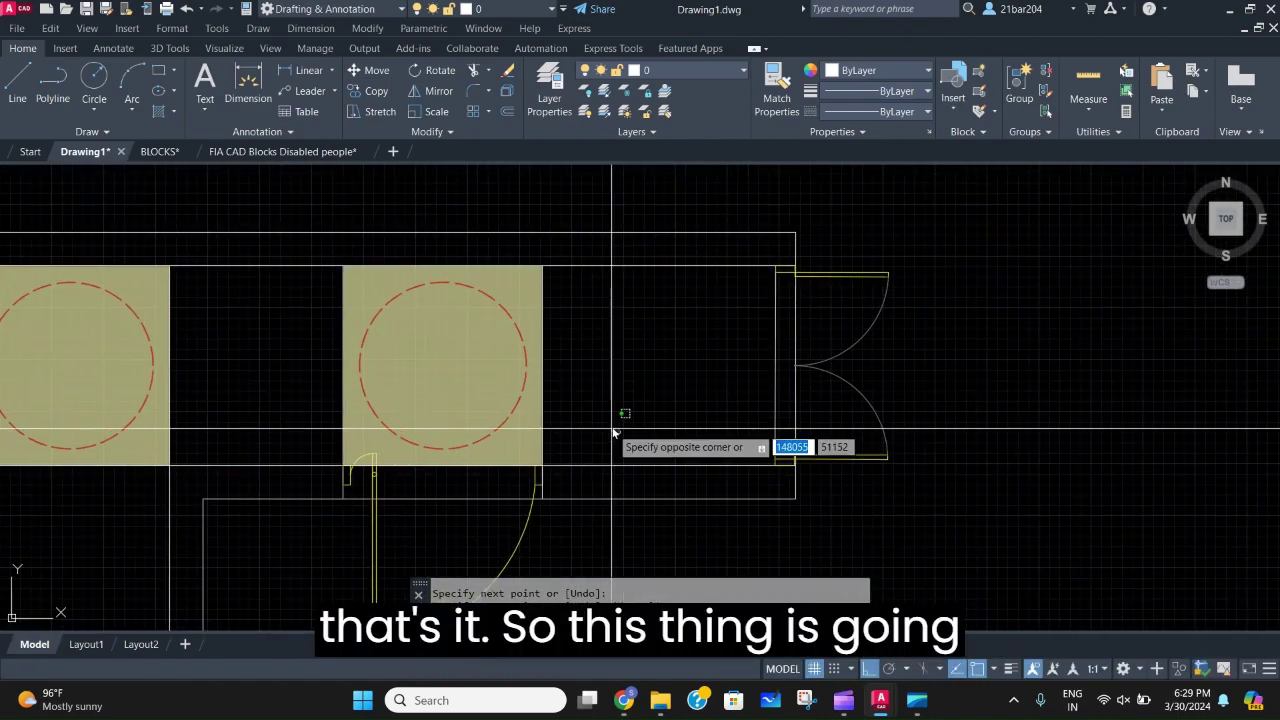
key(Escape)
Copy the turning square and circle above the side door to just outside the double door, aligned with the corridor's closing line.
click(309, 247)
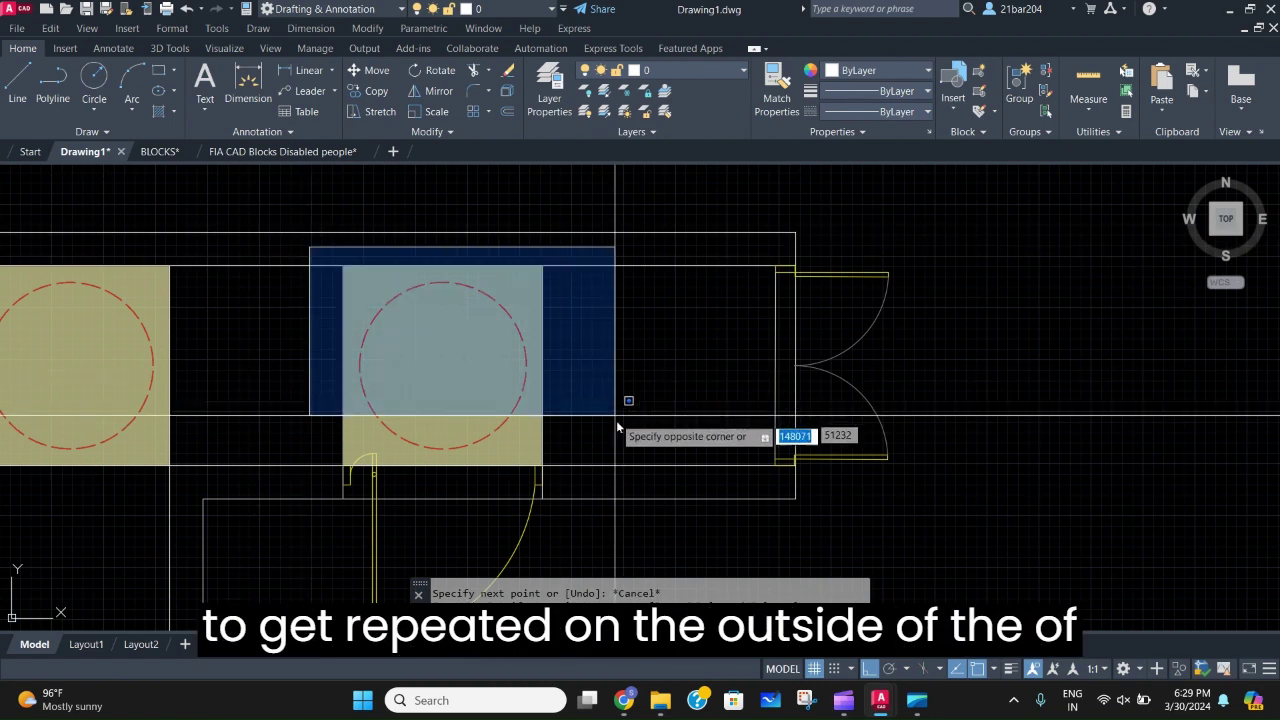
click(632, 468)
text(c)
key(Return)
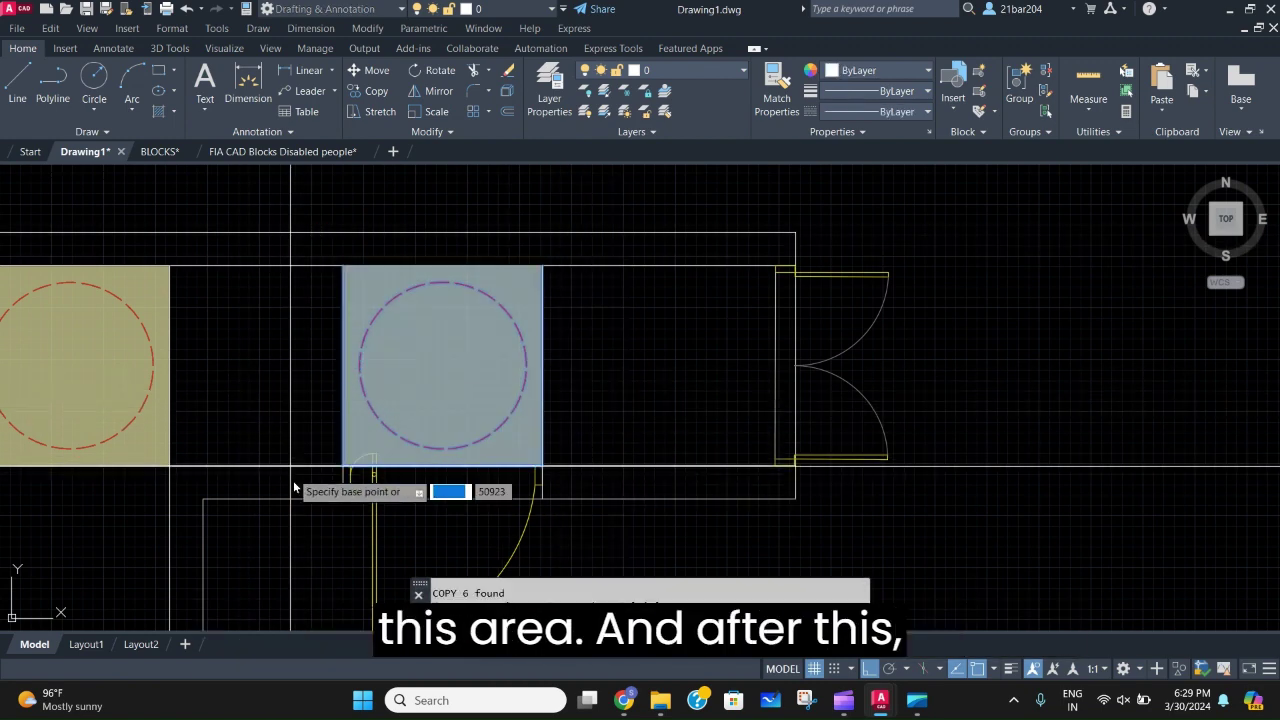
scroll(395, 447, up, 6)
click(256, 510)
scroll(478, 453, down, 5)
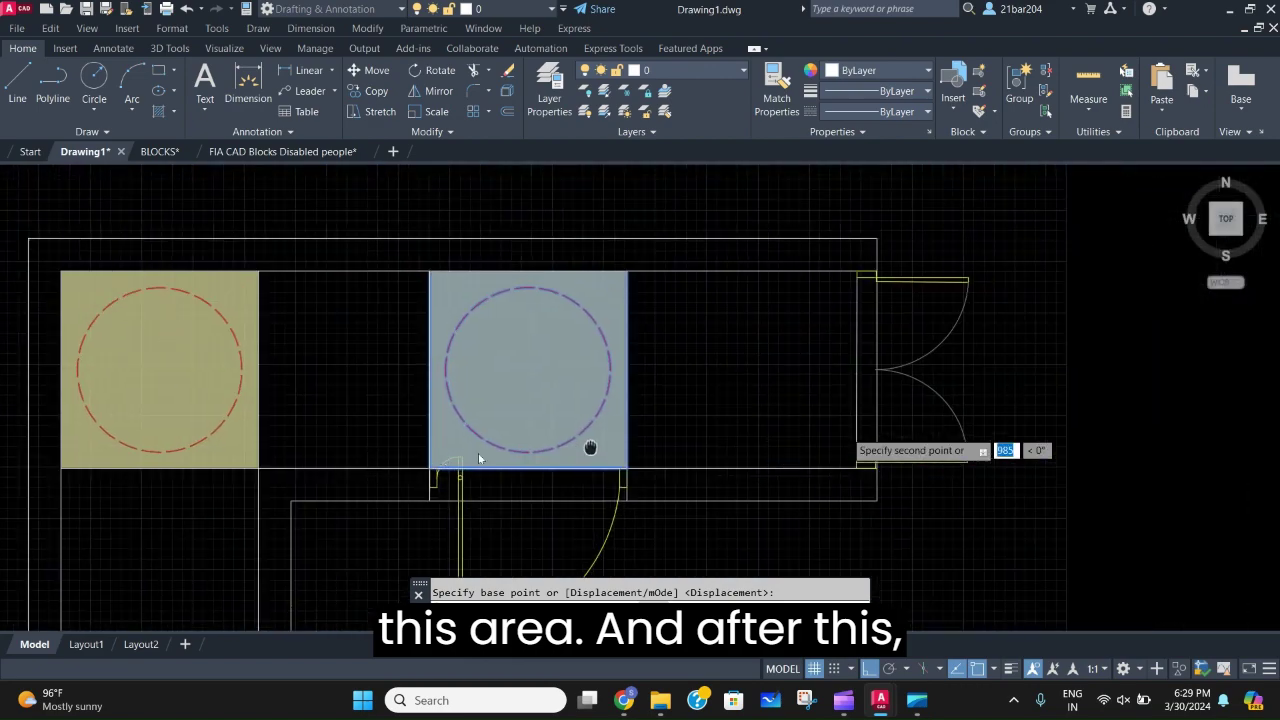
scroll(700, 485, up, 5)
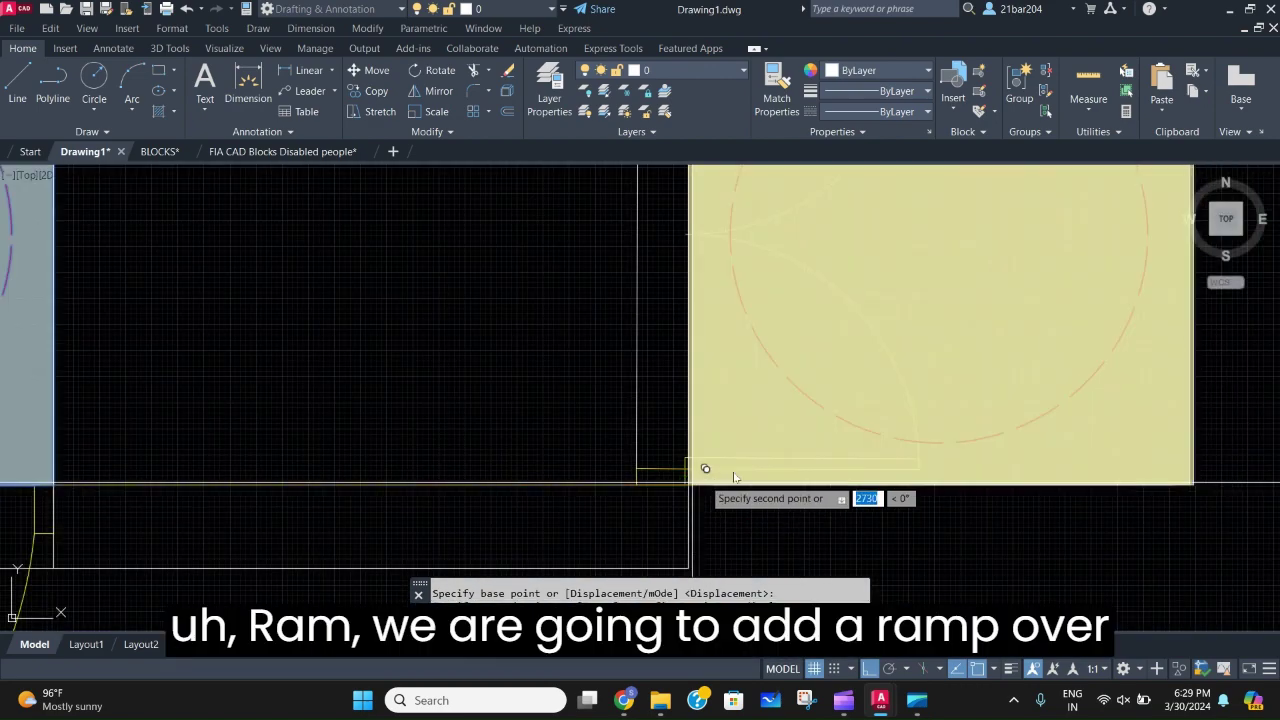
scroll(700, 480, down, 4)
scroll(709, 267, up, 4)
click(692, 257)
scroll(922, 394, down, 2)
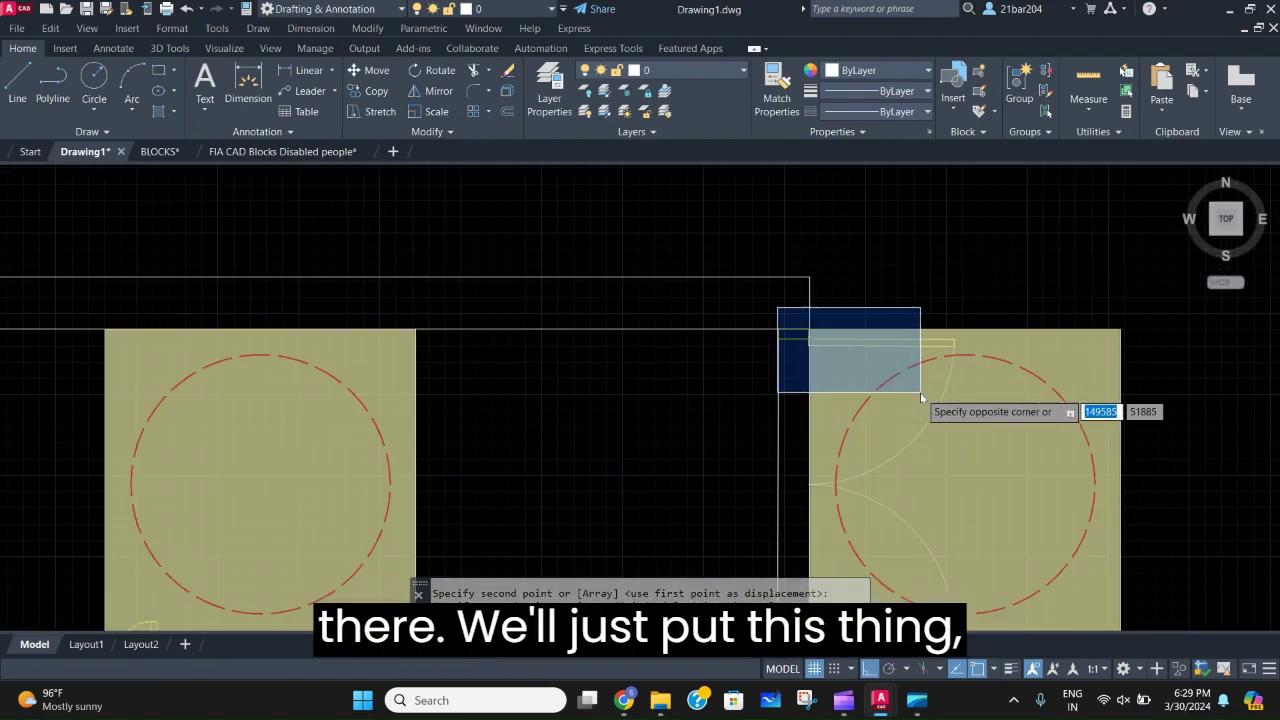
middle_drag(923, 394, 745, 269)
click(963, 452)
scroll(673, 325, up, 4)
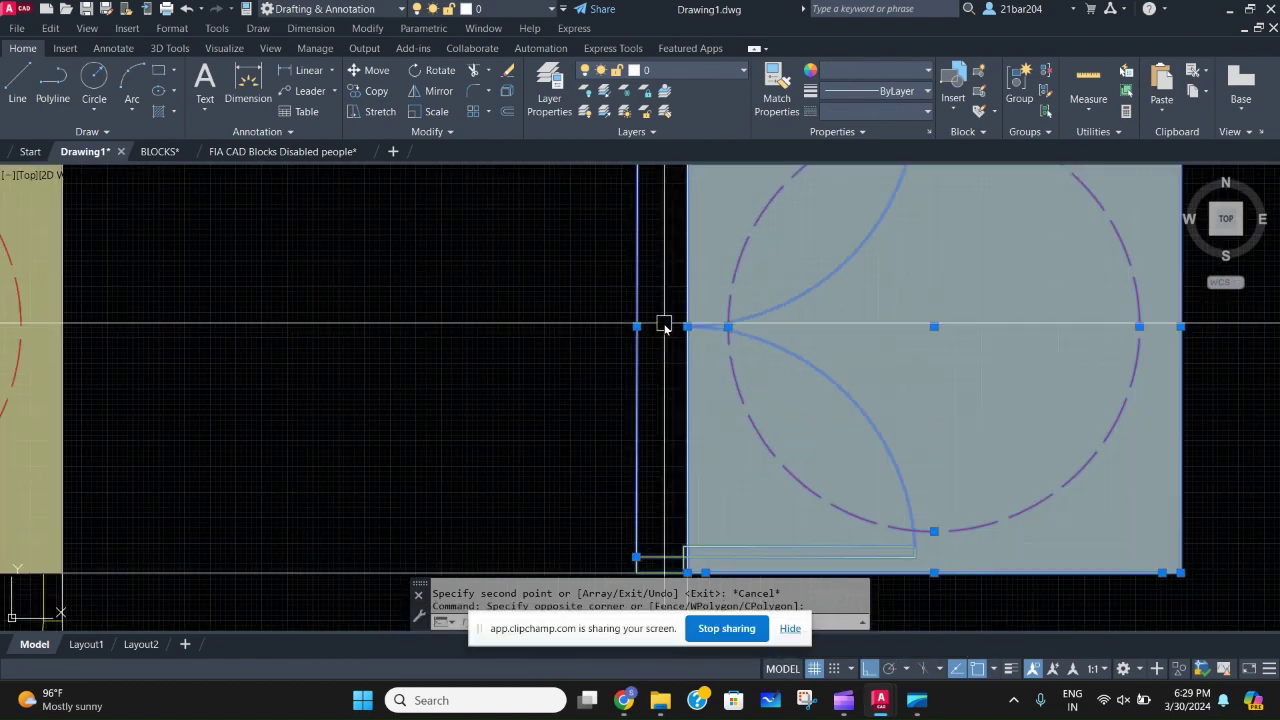
scroll(714, 360, down, 4)
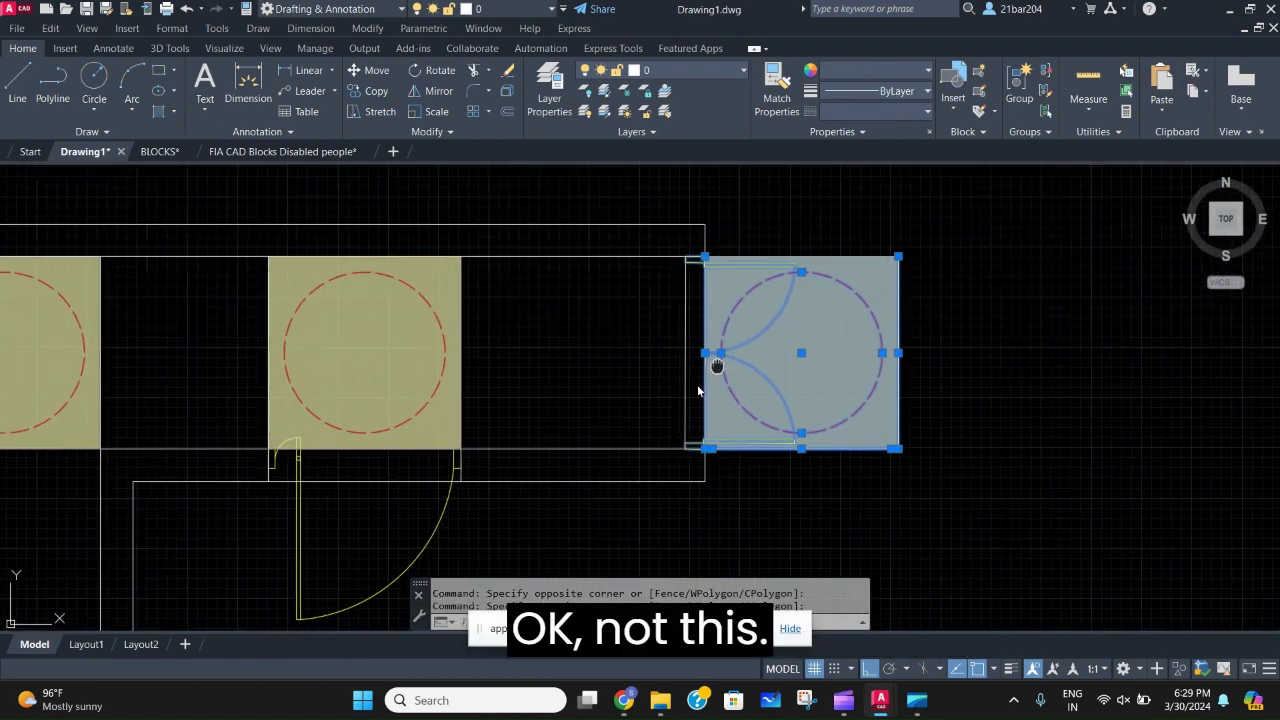
scroll(726, 289, up, 4)
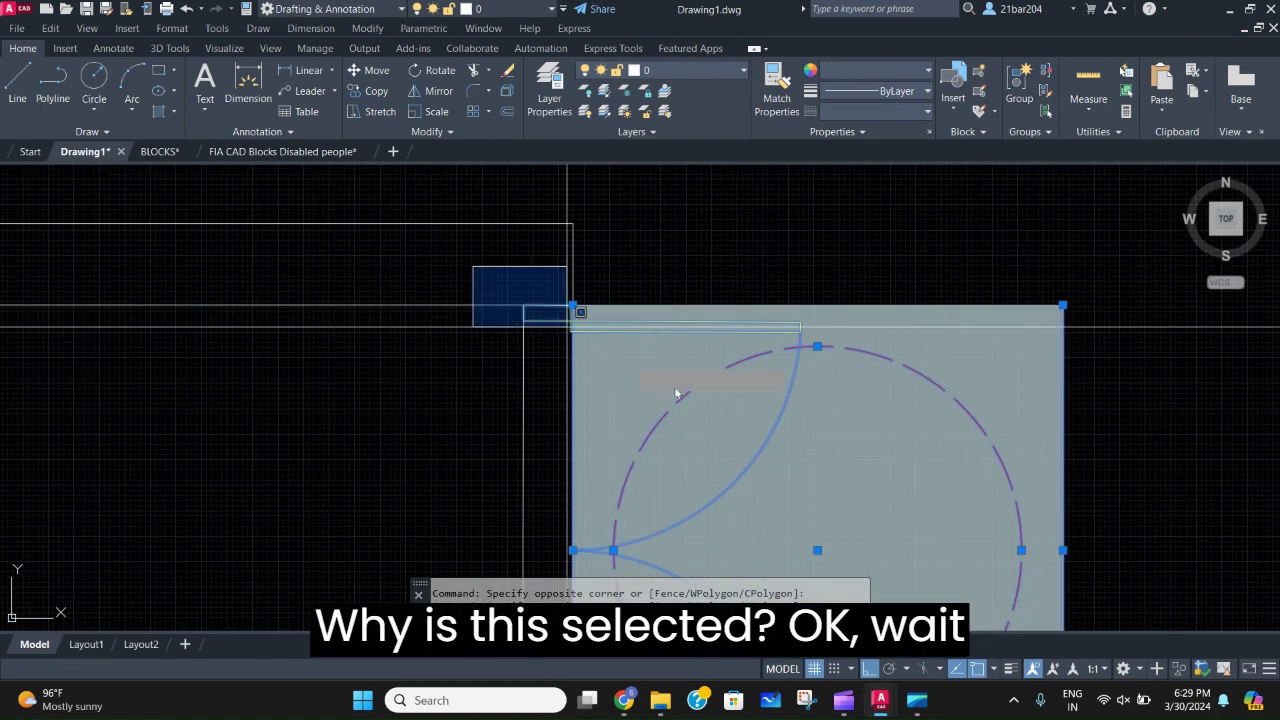
scroll(764, 425, down, 4)
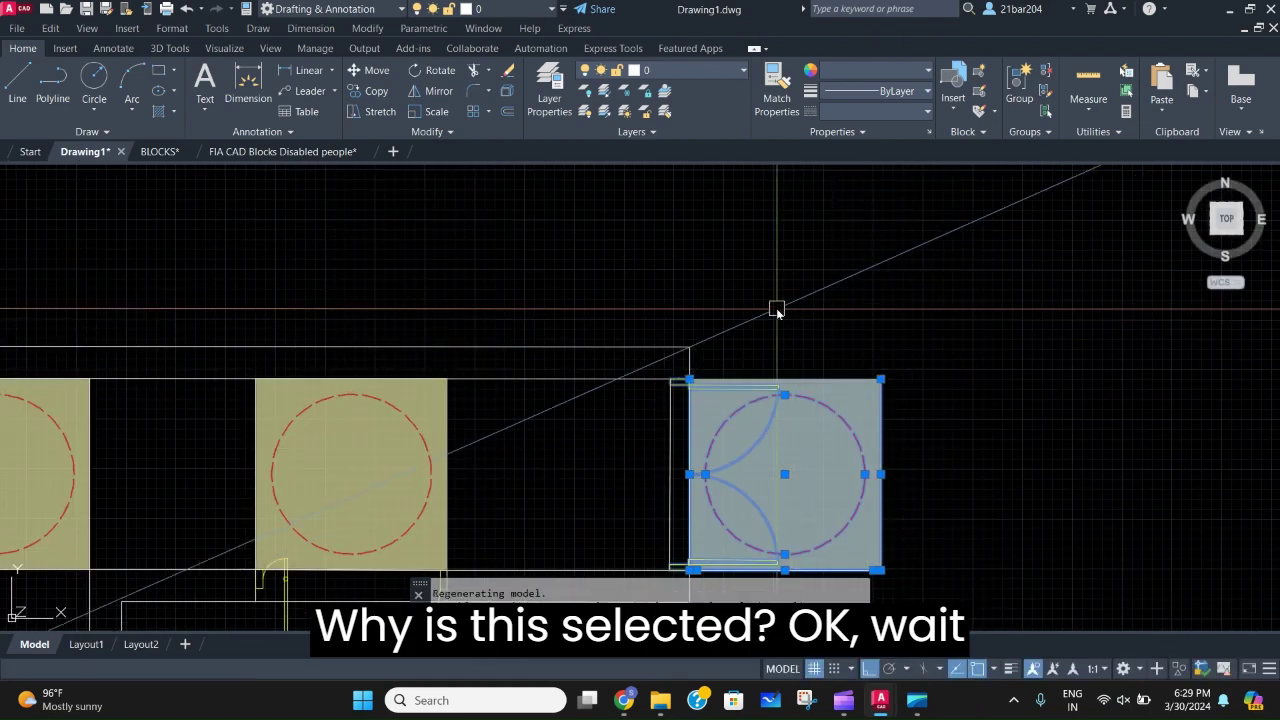
key(Escape)
scroll(930, 291, up, 4)
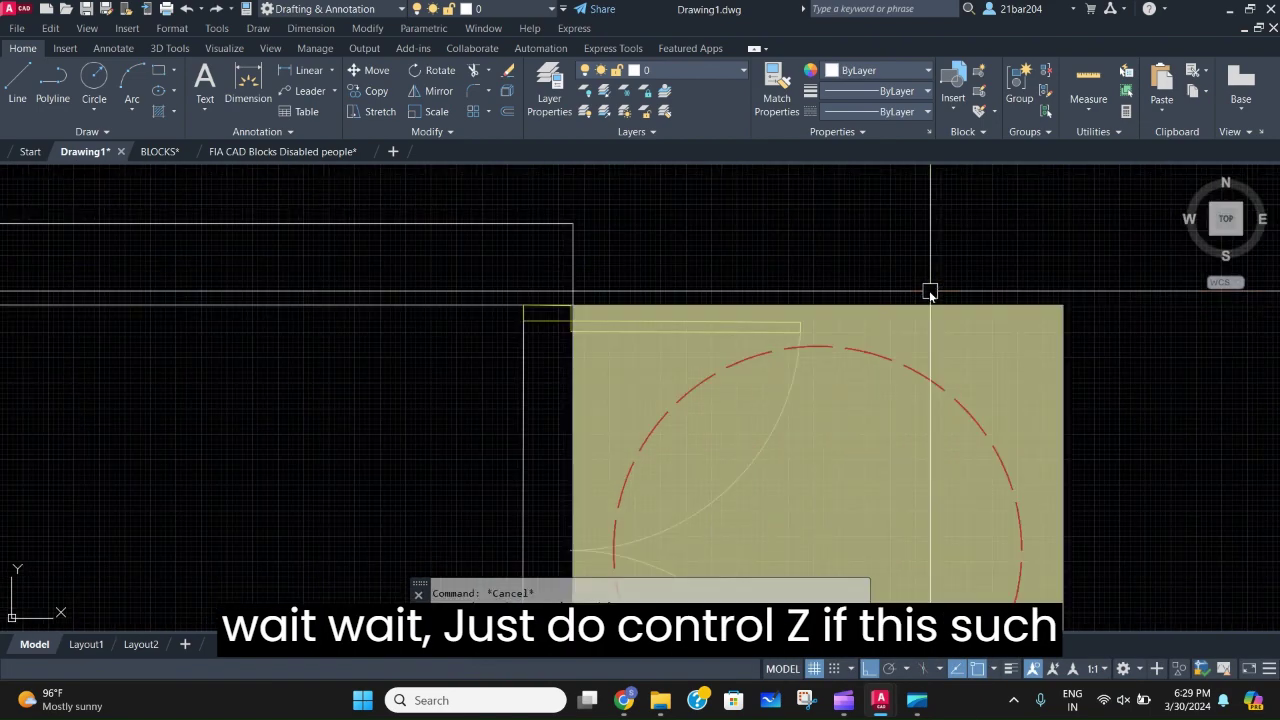
scroll(675, 205, down, 4)
scroll(680, 200, up, 2)
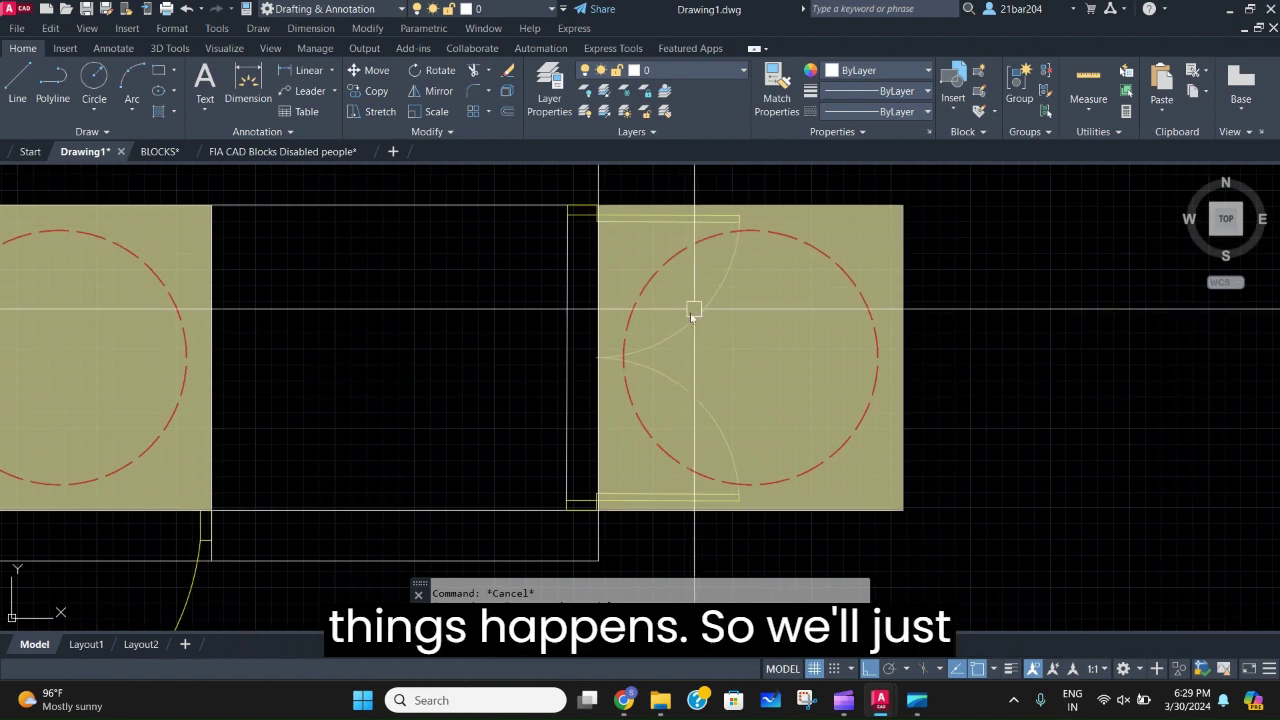
Bring the double door block to the front of the shaded turning square.
key(ctrl+z)
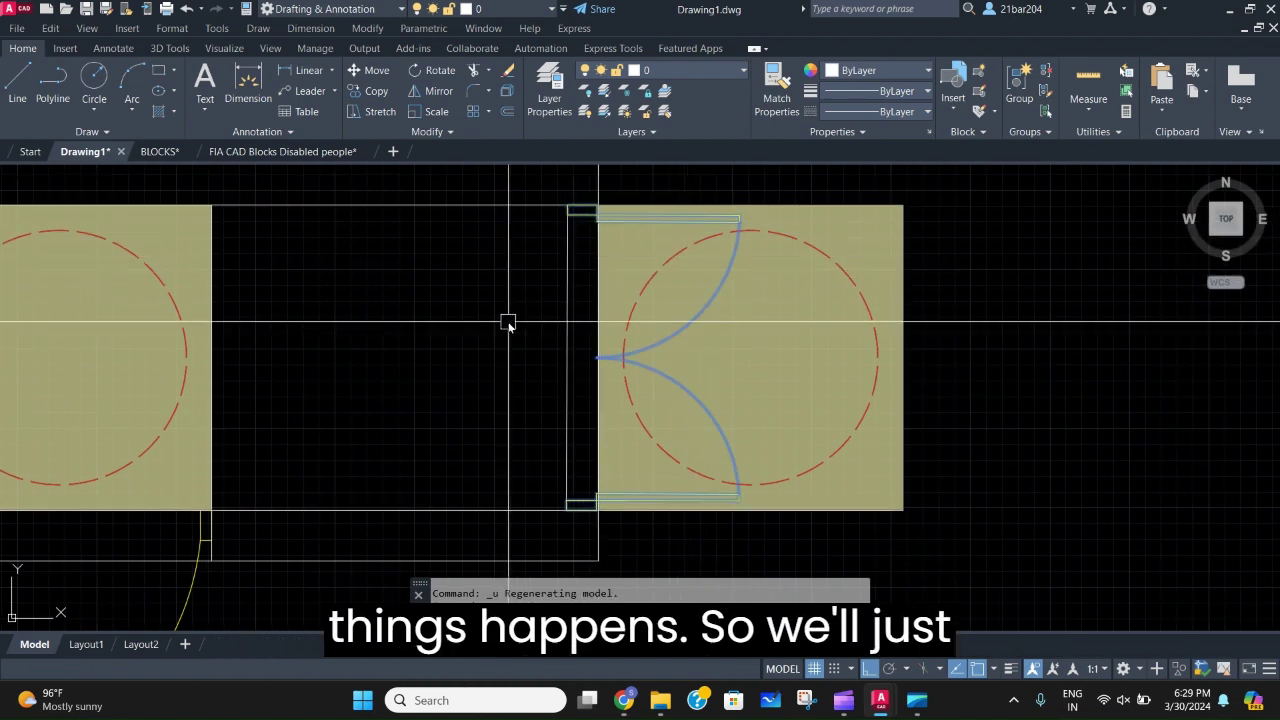
right_click(508, 323)
mouse_move(590, 440)
click(770, 366)
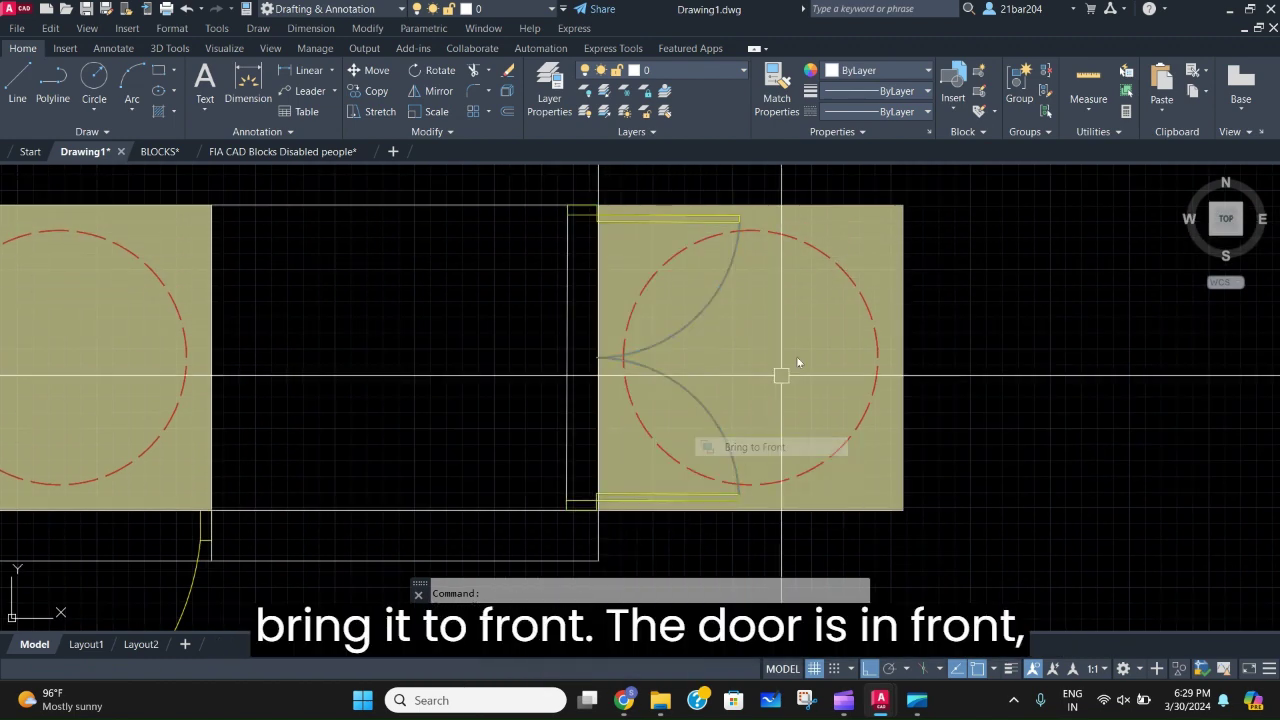
Draw a horizontal line 200 units long to the right from the outer turning square's upper right corner.
scroll(786, 335, down, 2)
mouse_move(782, 328)
middle_down()
mouse_move(586, 343)
mouse_move(637, 326)
mouse_move(633, 366)
mouse_move(590, 312)
middle_up()
scroll(602, 336, down, 4)
scroll(637, 326, up, 4)
scroll(611, 329, down, 2)
scroll(590, 310, up, 2)
key(Return)
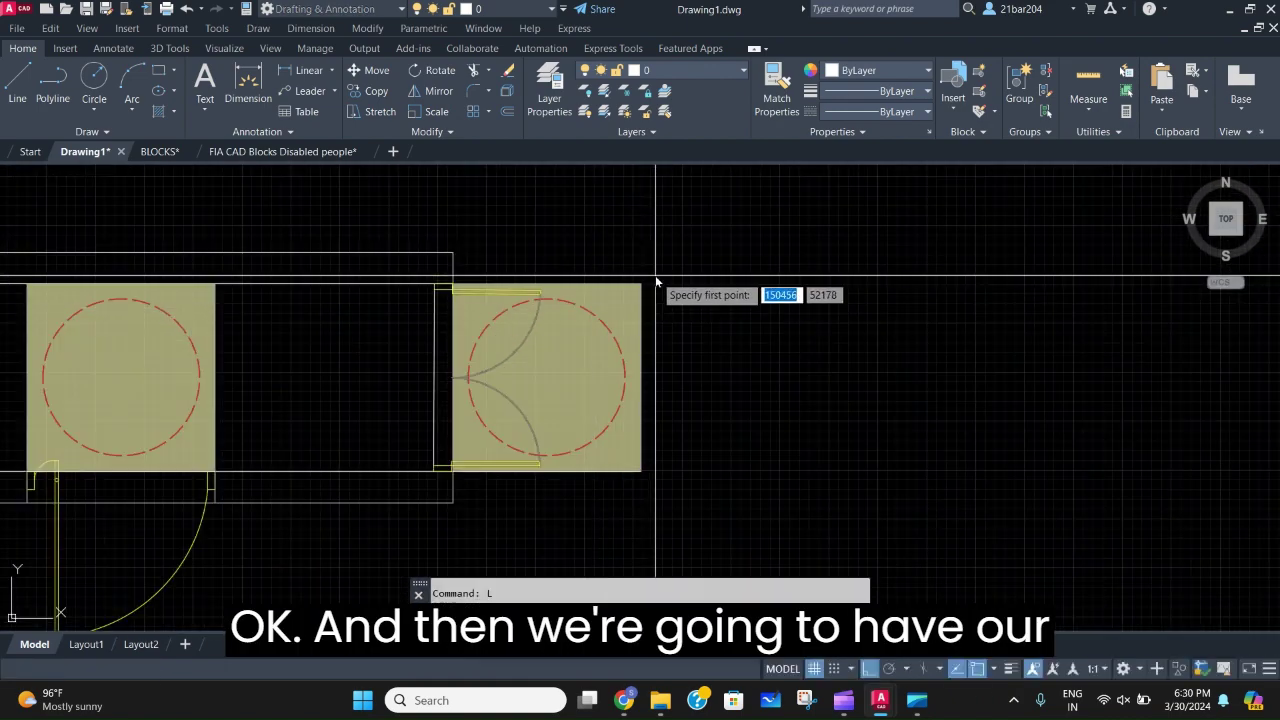
click(641, 284)
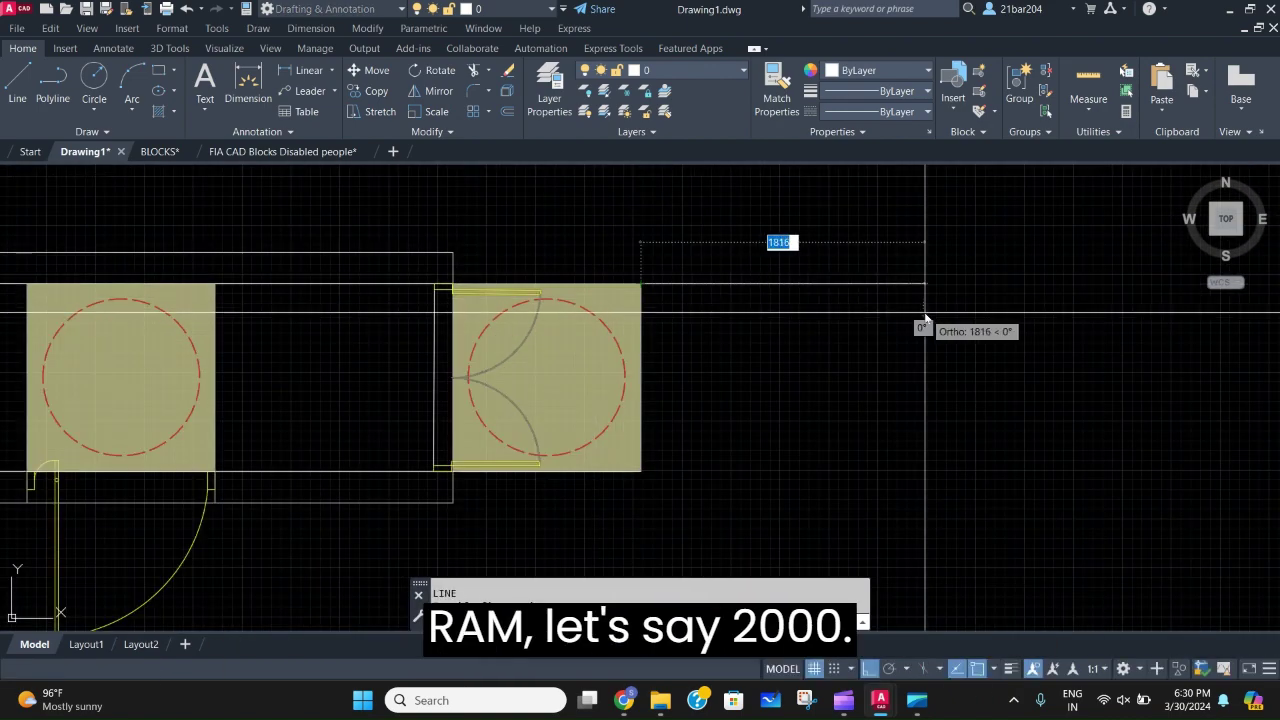
text(200)
key(Return)
key(Escape)
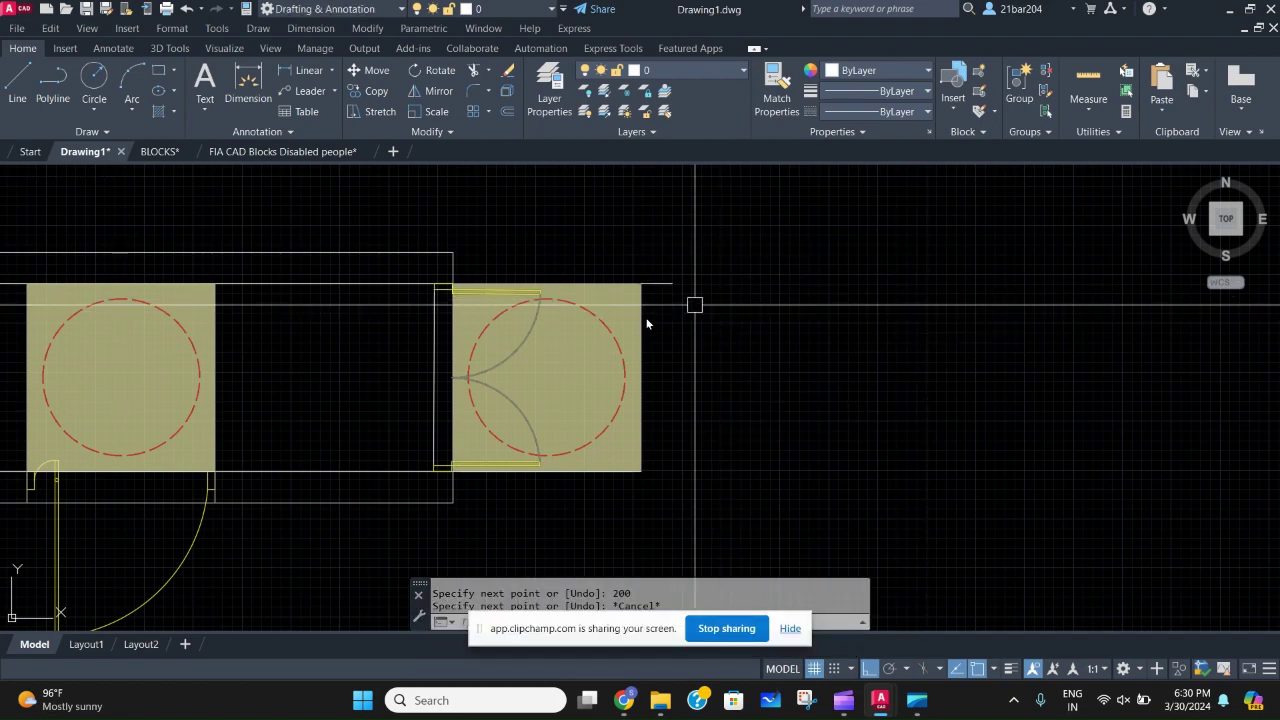
Stretch the short line's free end farther right to form the full upper edge of the ramp.
scroll(646, 323, up, 4)
click(723, 246)
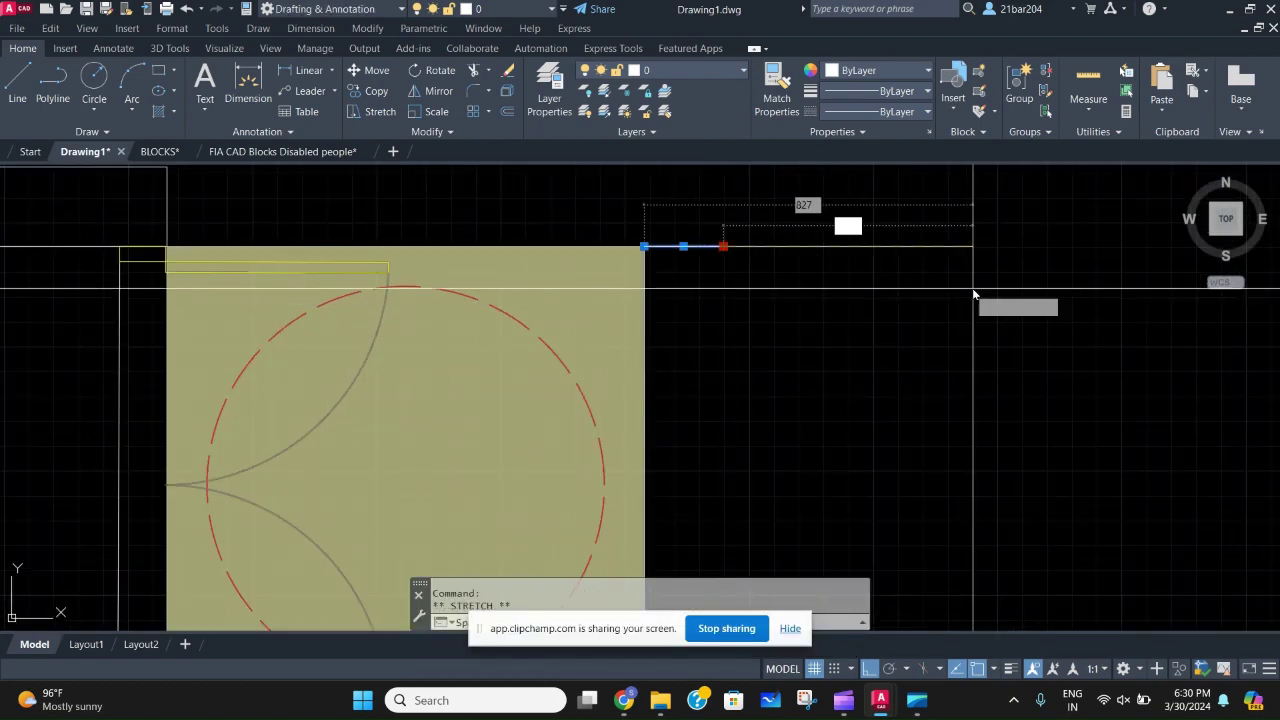
scroll(626, 335, down, 4)
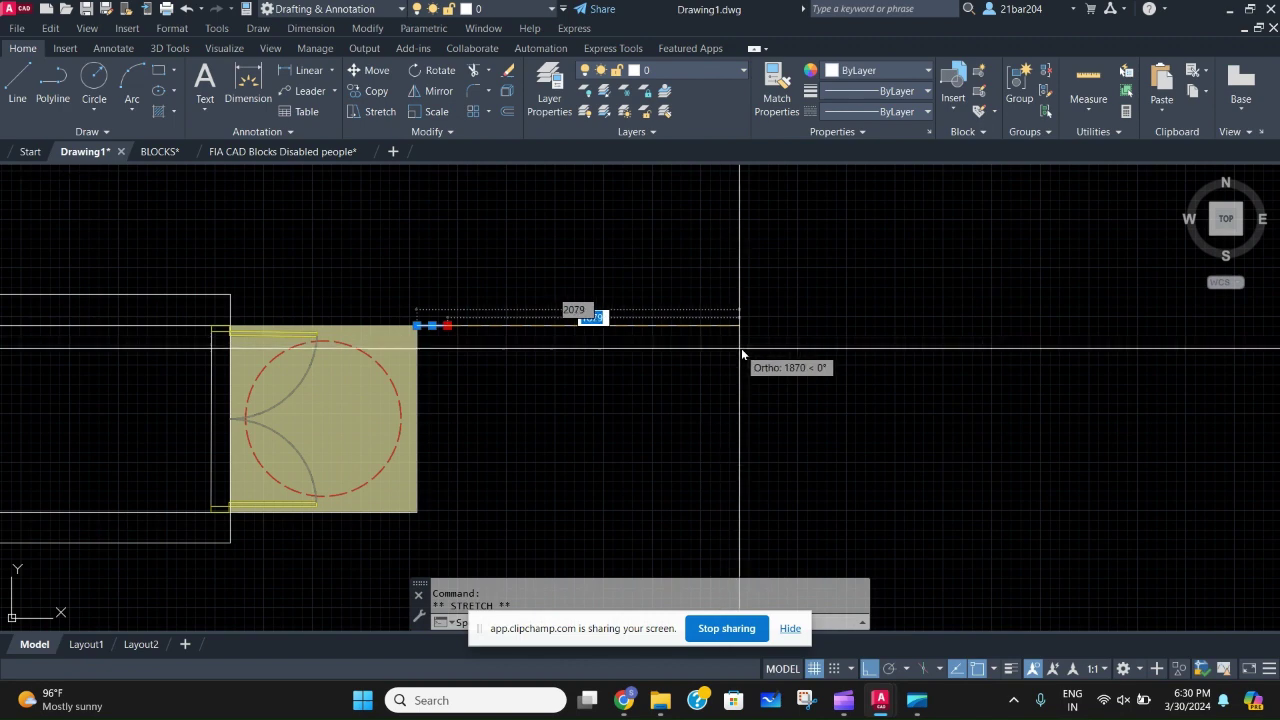
click(812, 354)
key(Escape)
Draw the ramp's lower edge from the square's lower right corner, matching the upper edge's length, and close the far end with a vertical line.
middle_drag(569, 455, 570, 342)
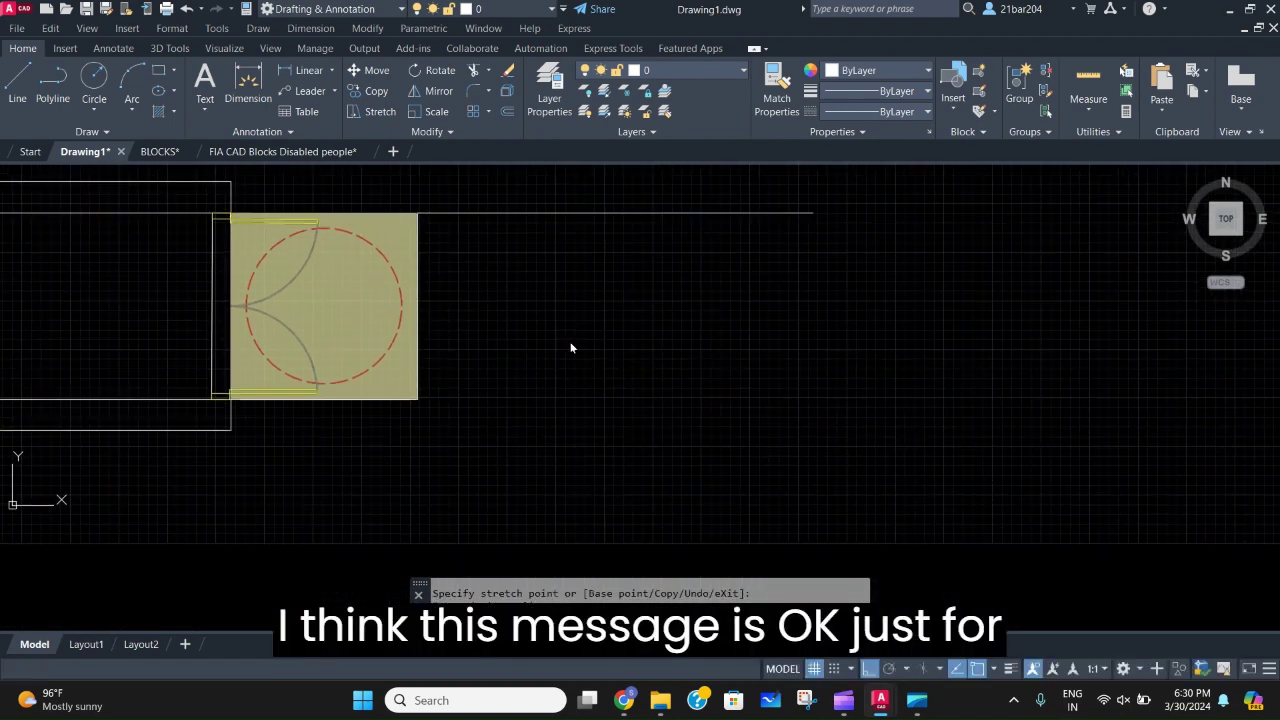
text(l)
key(Return)
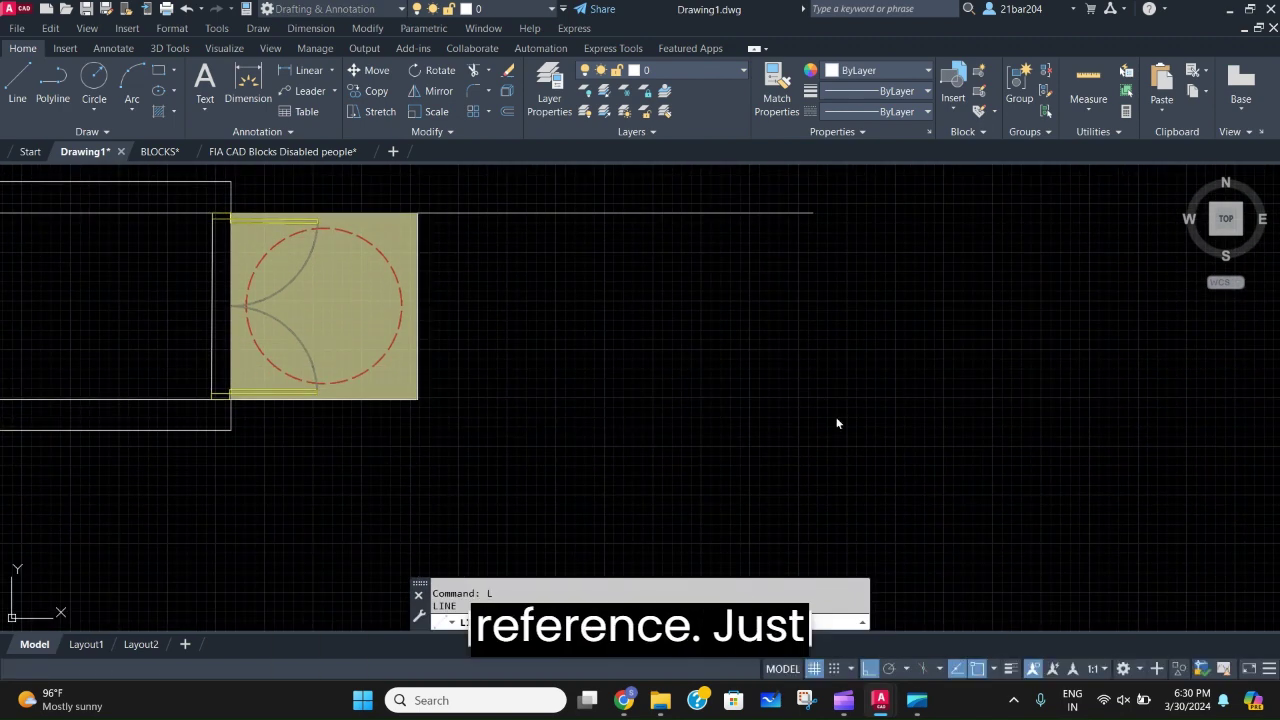
click(418, 399)
click(810, 313)
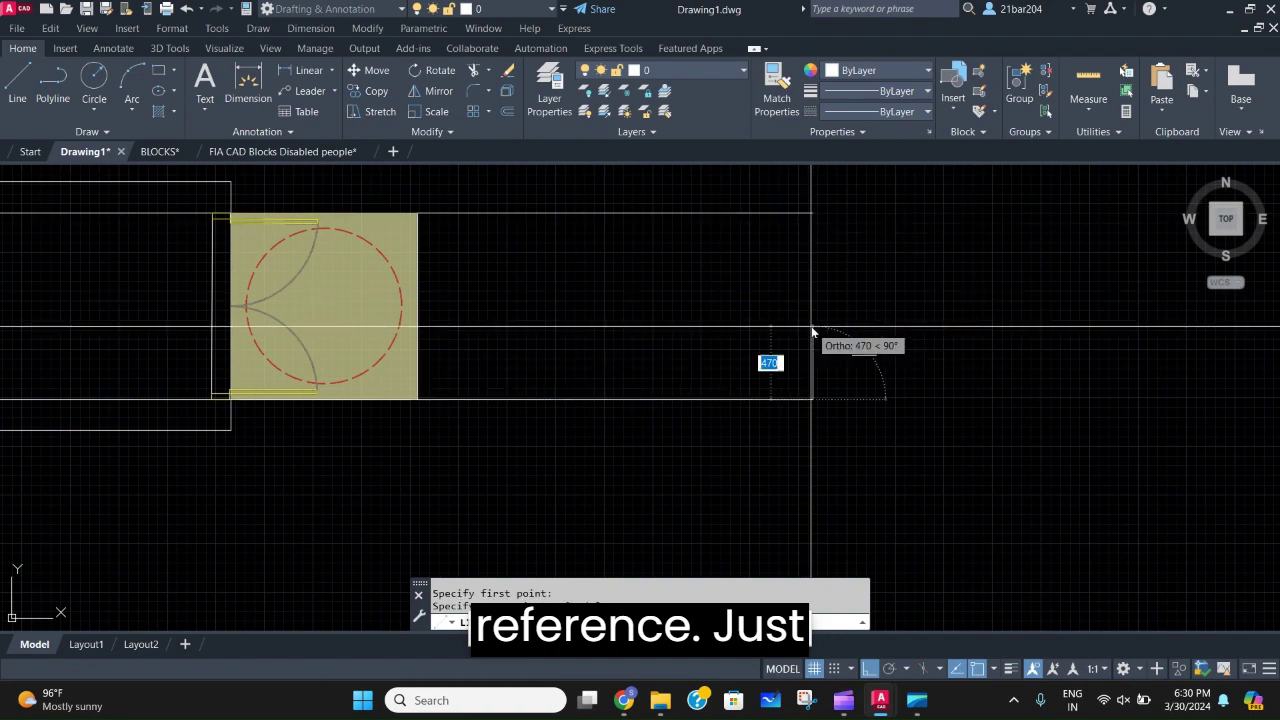
scroll(815, 320, down, 4)
key(Return)
key(Return)
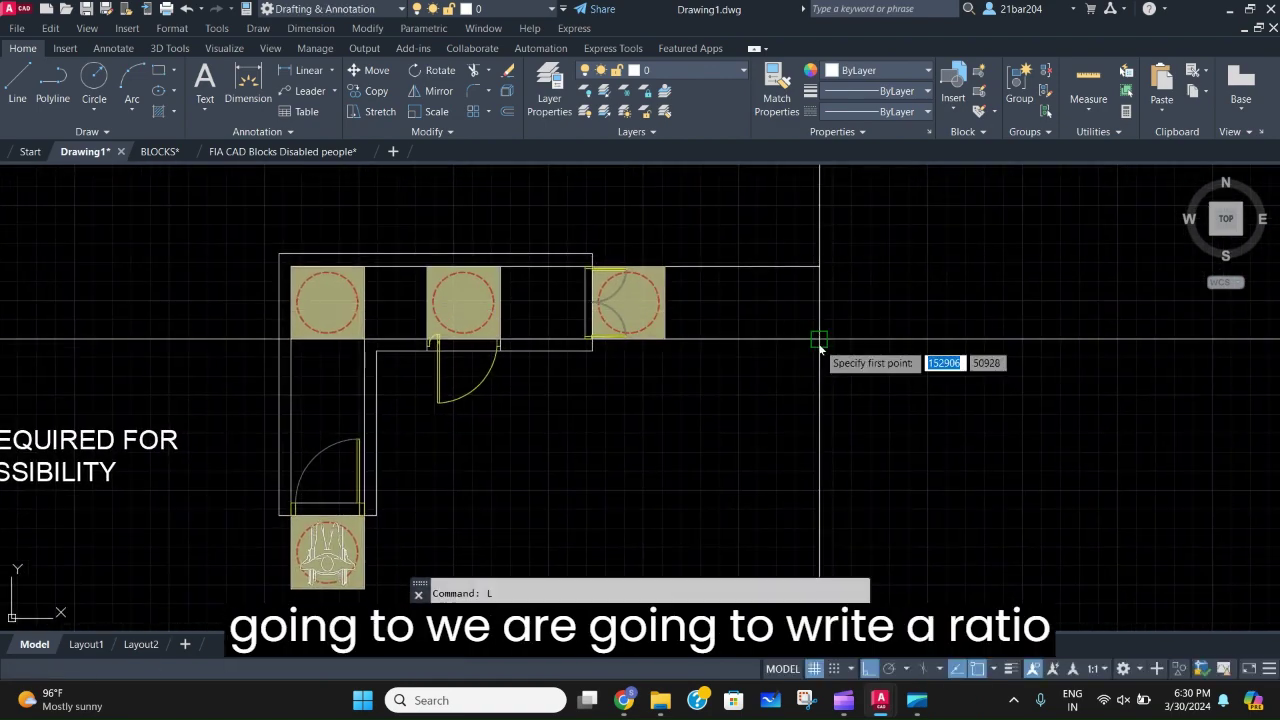
click(819, 339)
click(819, 266)
key(Escape)
Draw the ramp arrow's centre line from the midpoint of the square's right edge to the midpoint of the ramp's end line.
middle_drag(646, 332, 652, 405)
scroll(806, 323, up, 4)
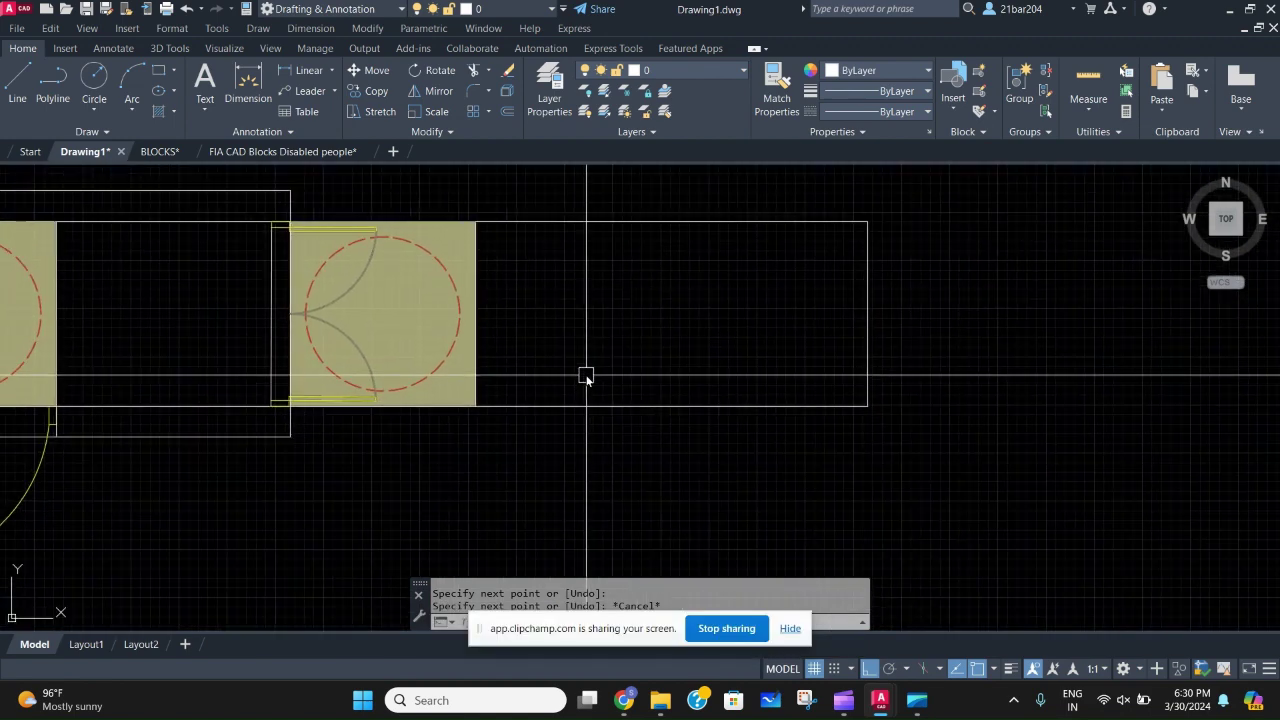
text(l)
key(Return)
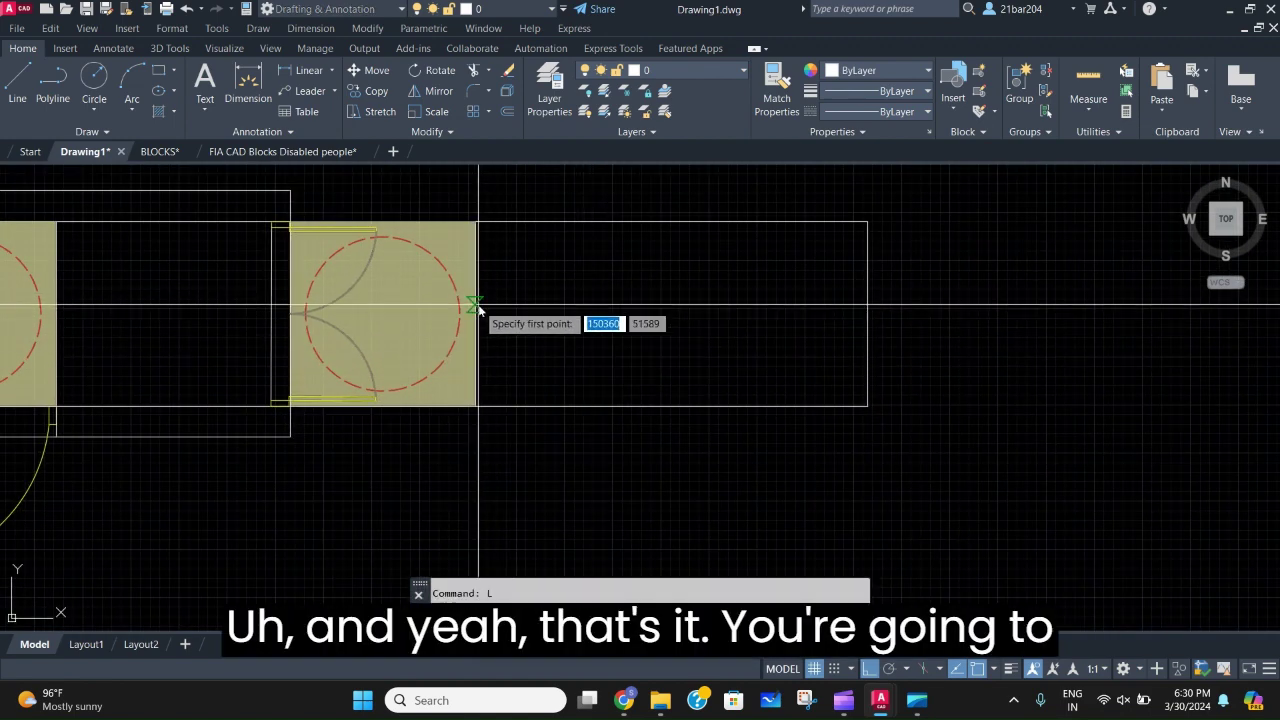
click(477, 305)
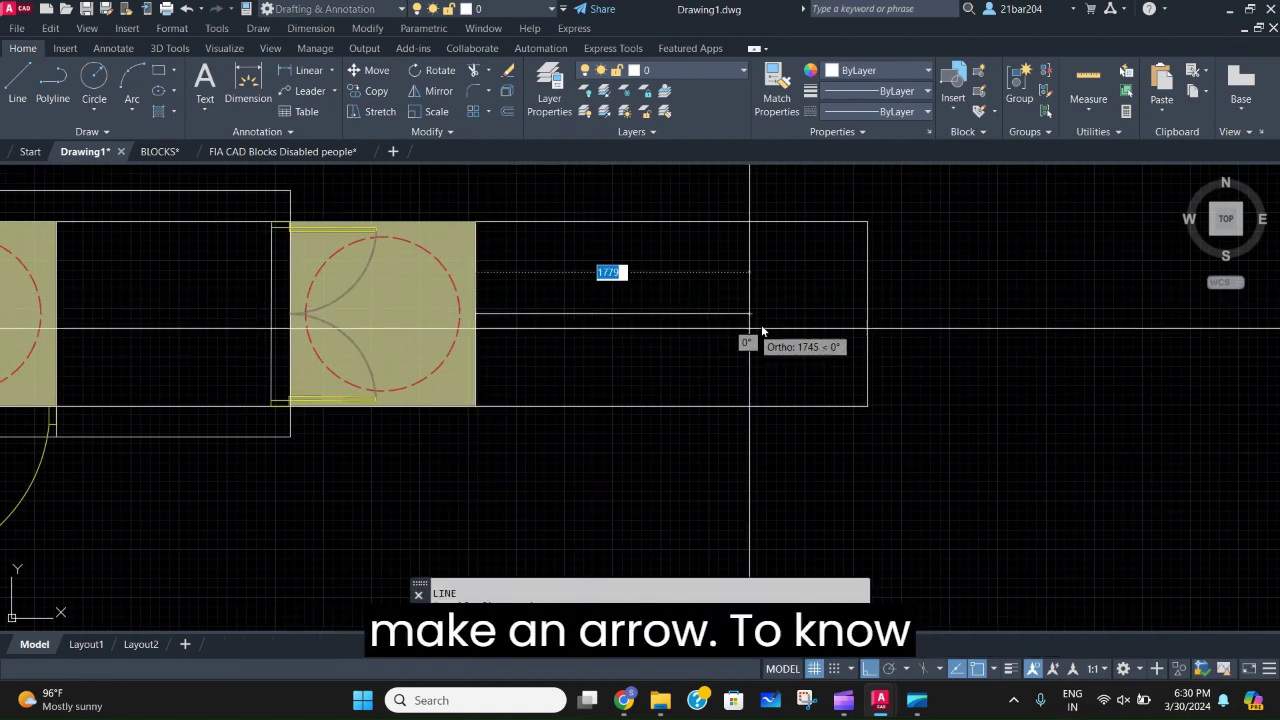
click(853, 322)
key(Escape)
Draw two diagonal arrowhead lines from the ramp end's midpoint to the upper and lower edges, about 720 units back from the end.
text(l)
key(Return)
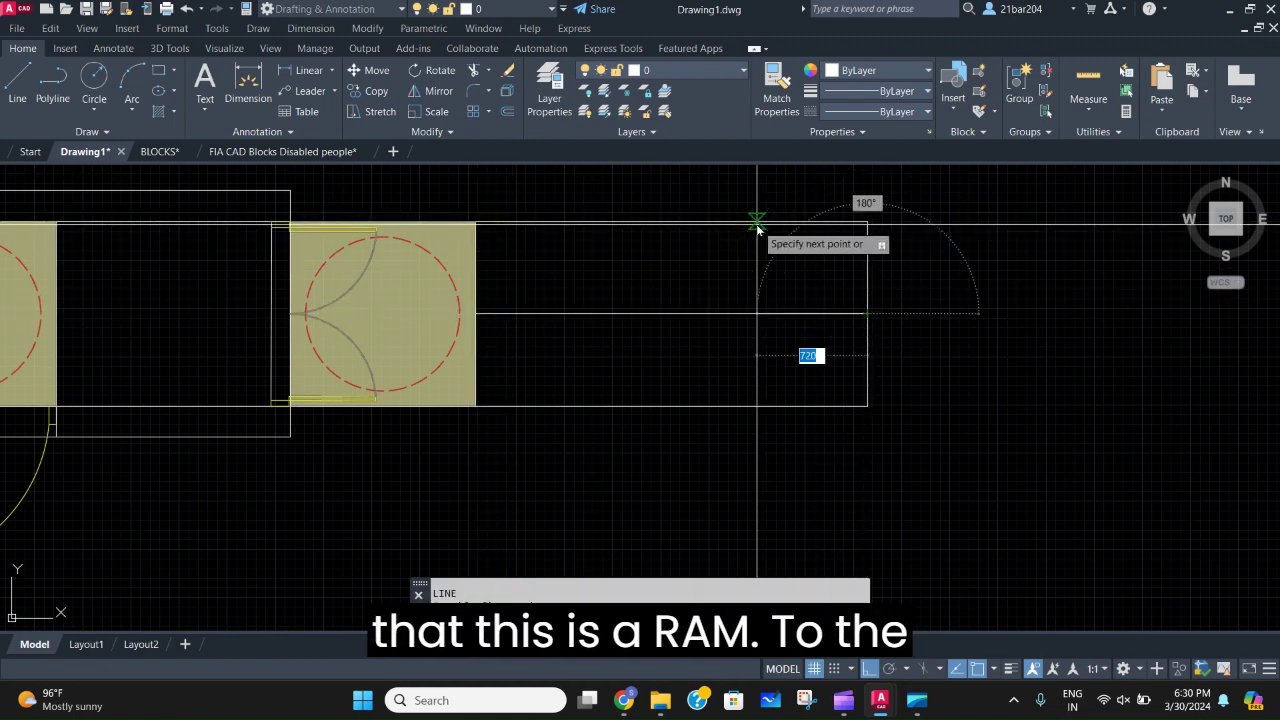
click(758, 222)
key(Escape)
text(l)
key(Return)
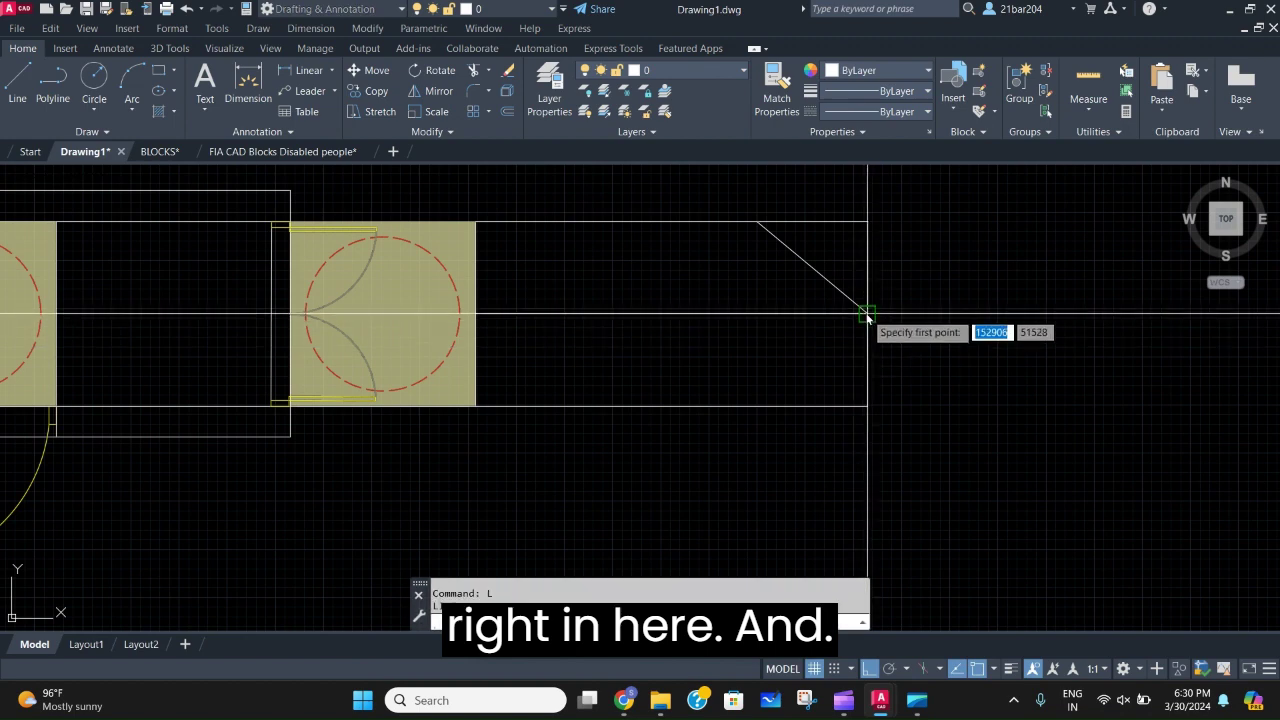
click(864, 313)
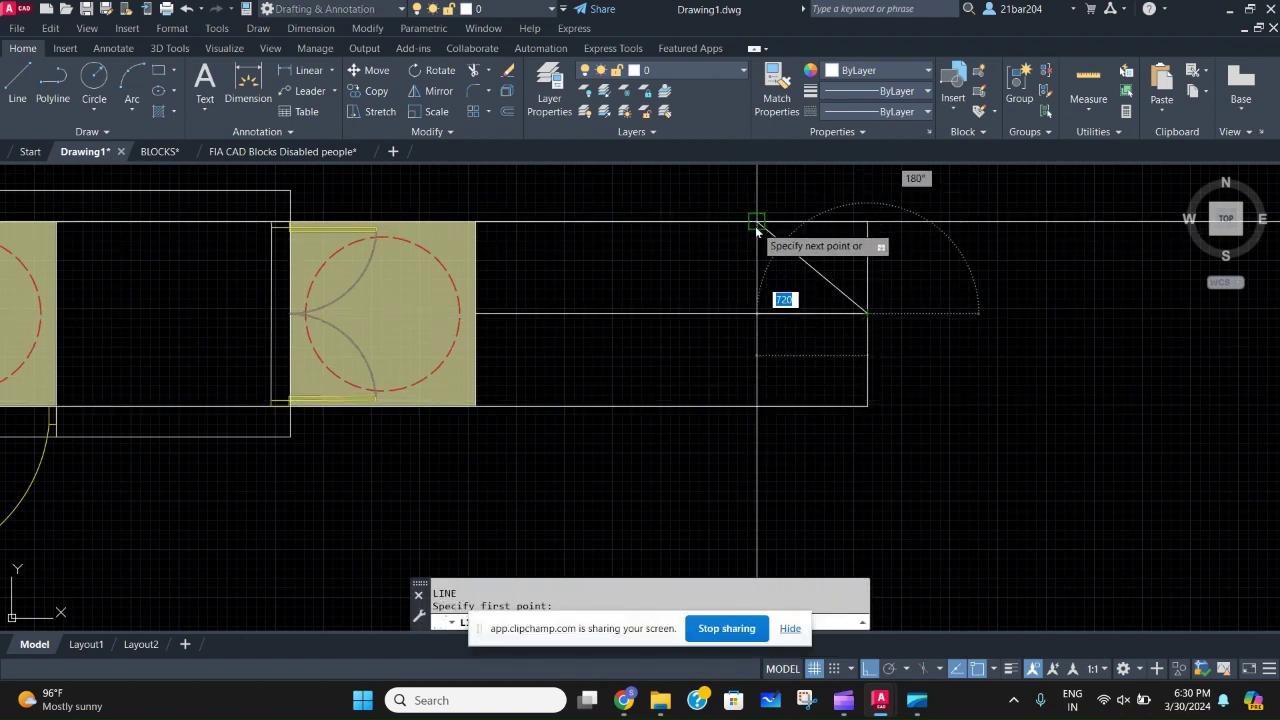
click(758, 405)
scroll(1006, 320, down, 5)
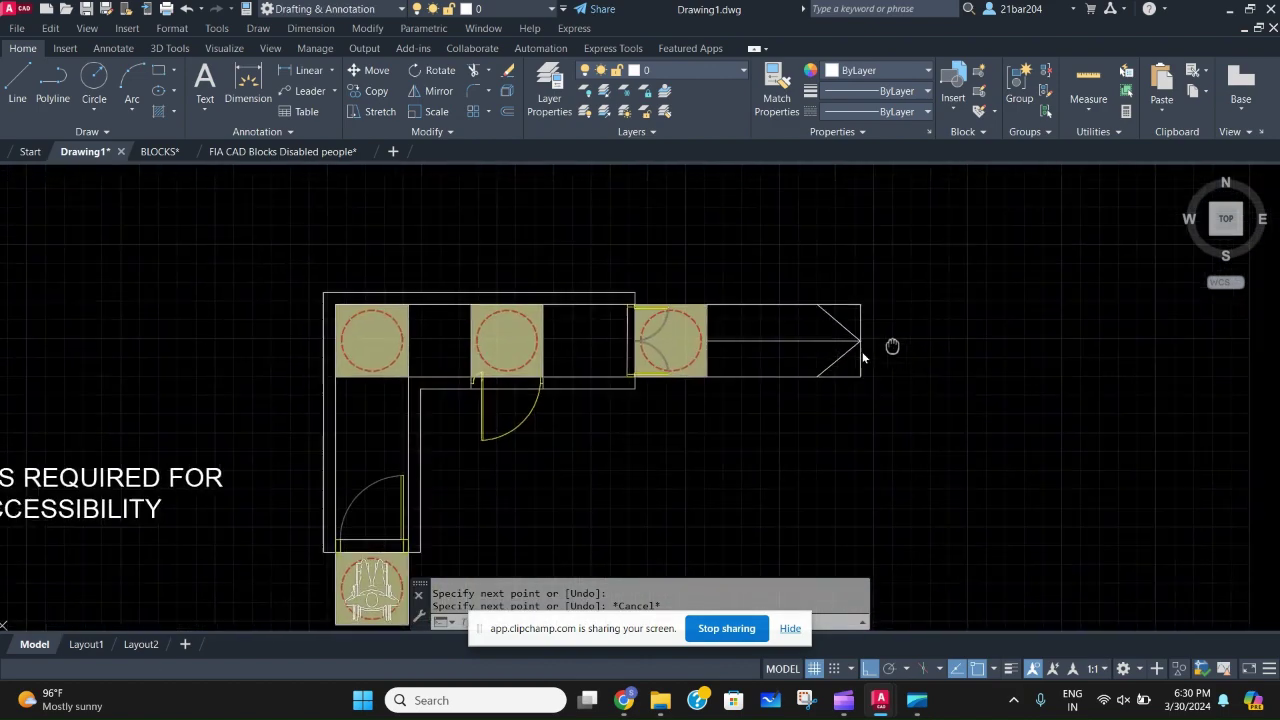
Paste a copy of the wheelchair user into the empty area below the corridor and rotate it to face right, towards the ramp.
key(Escape)
scroll(681, 350, down, 2)
scroll(586, 394, up, 6)
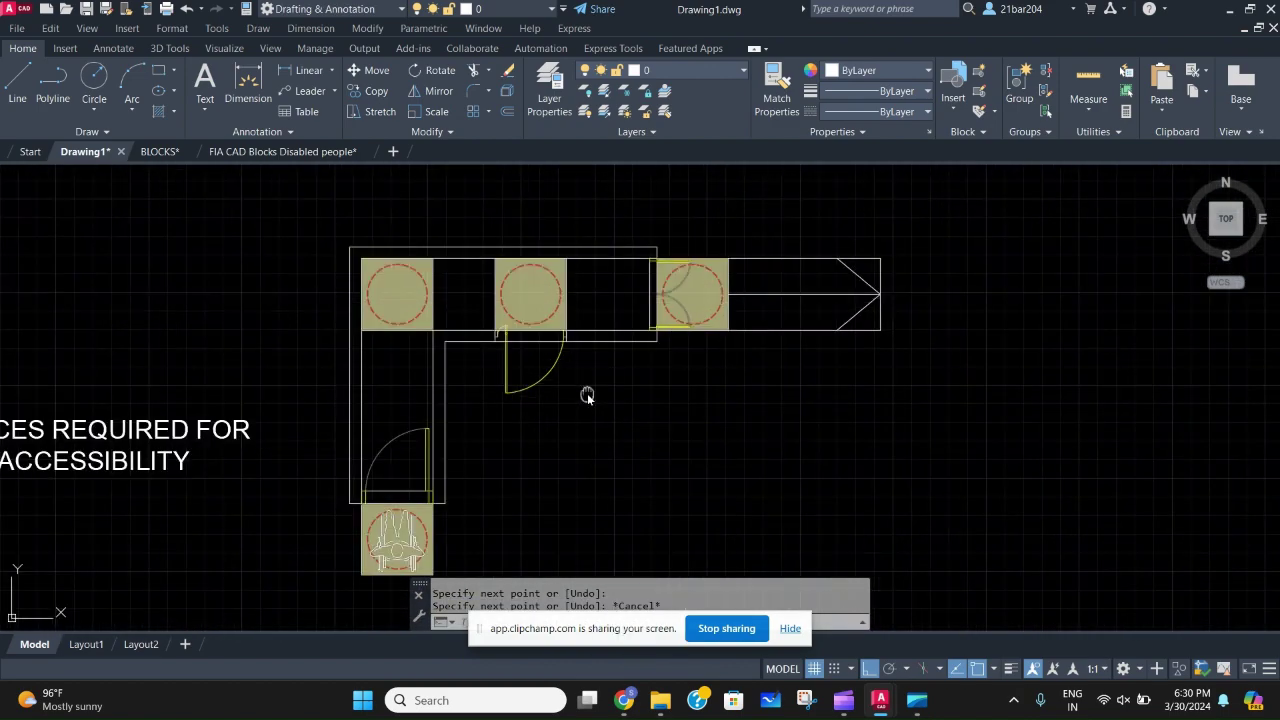
scroll(758, 425, down, 4)
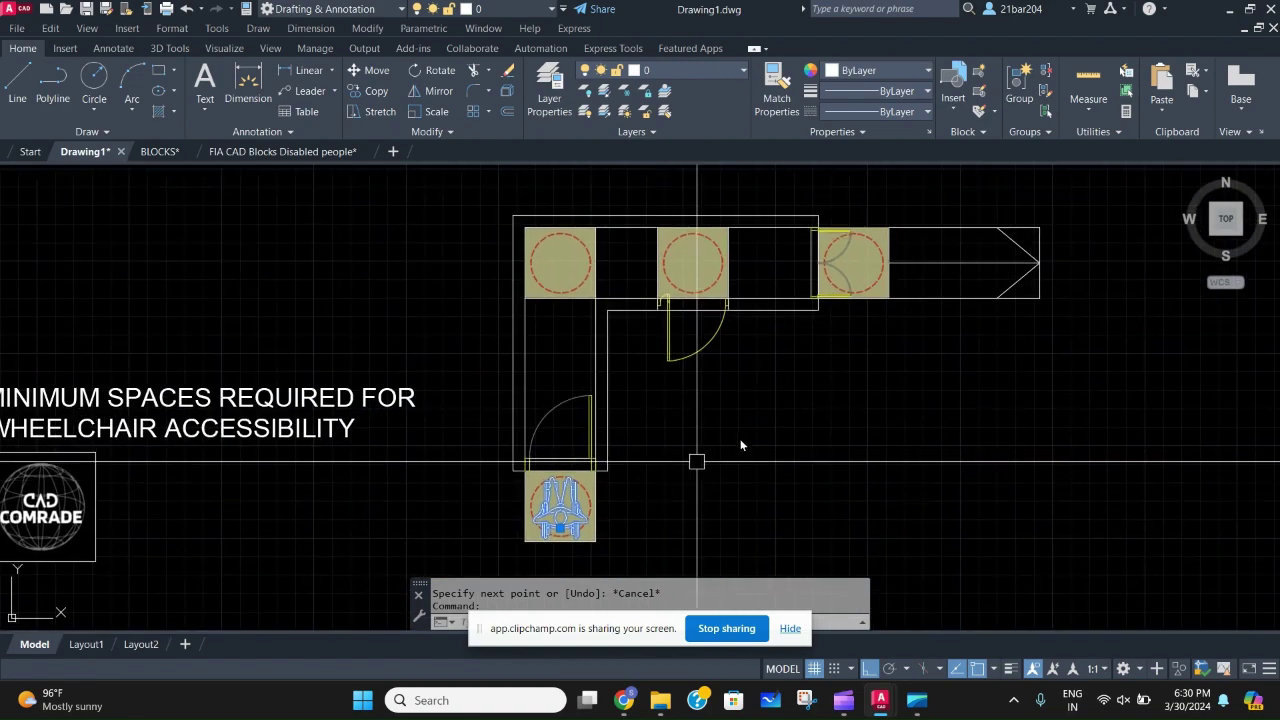
key(ctrl+v)
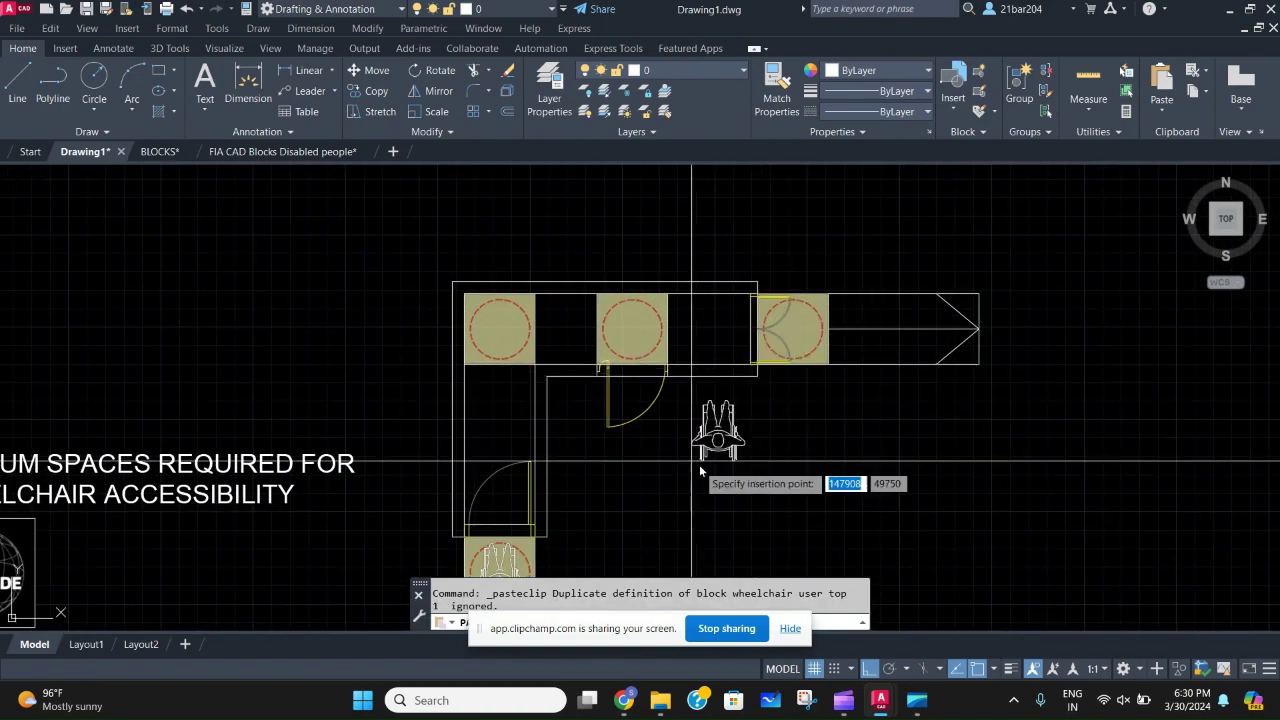
text(ro)
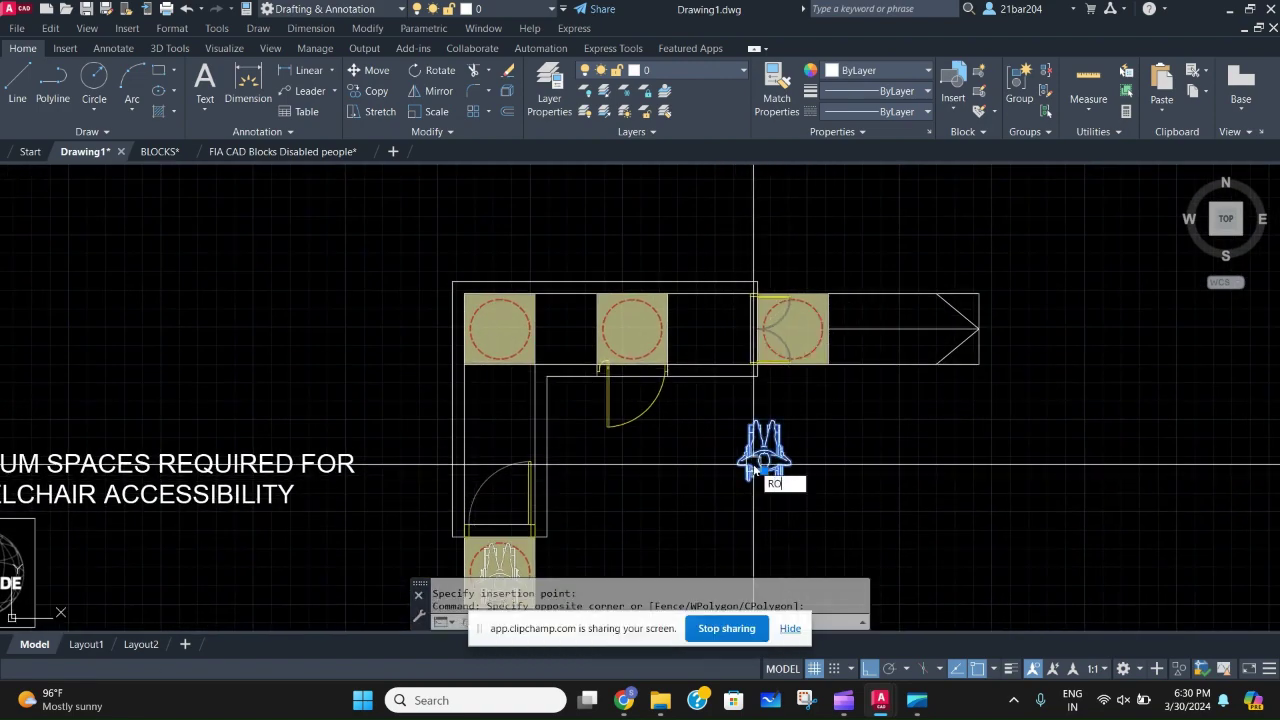
key(Return)
click(800, 453)
click(799, 509)
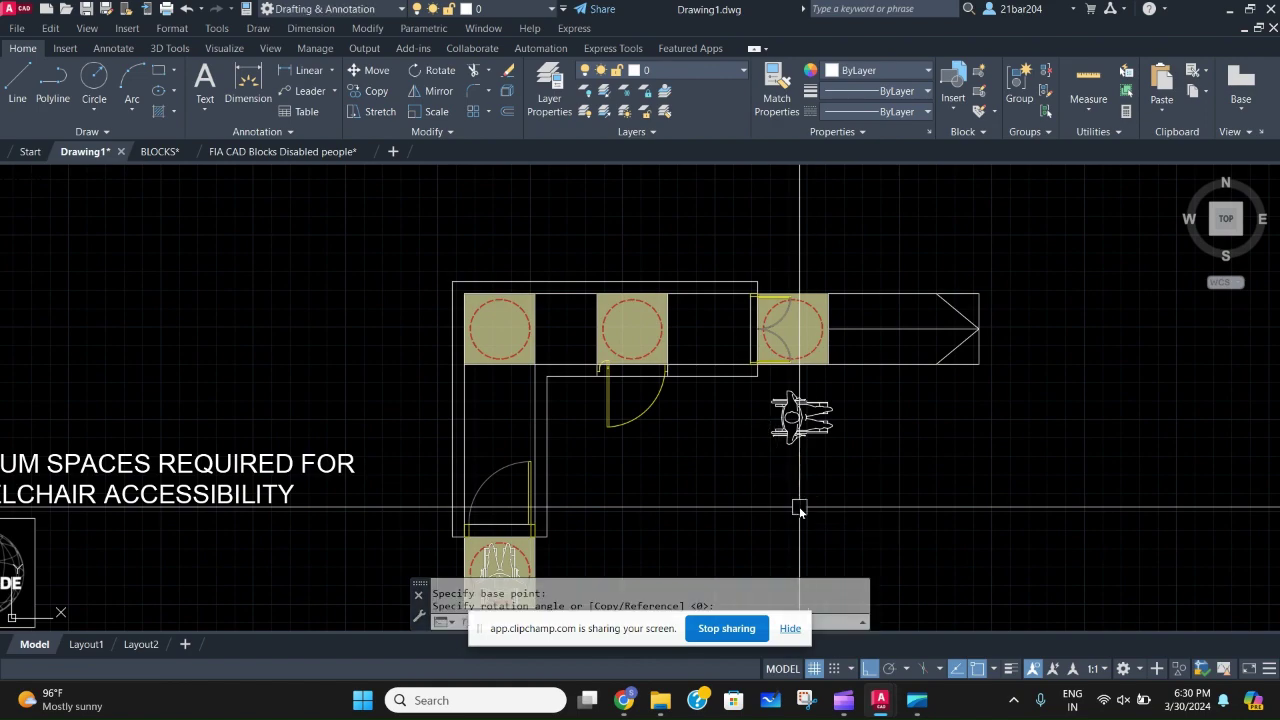
Cut the right-facing wheelchair user and paste it into the turning square at the entrance double door.
click(785, 430)
key(ctrl+v)
scroll(760, 362, up, 6)
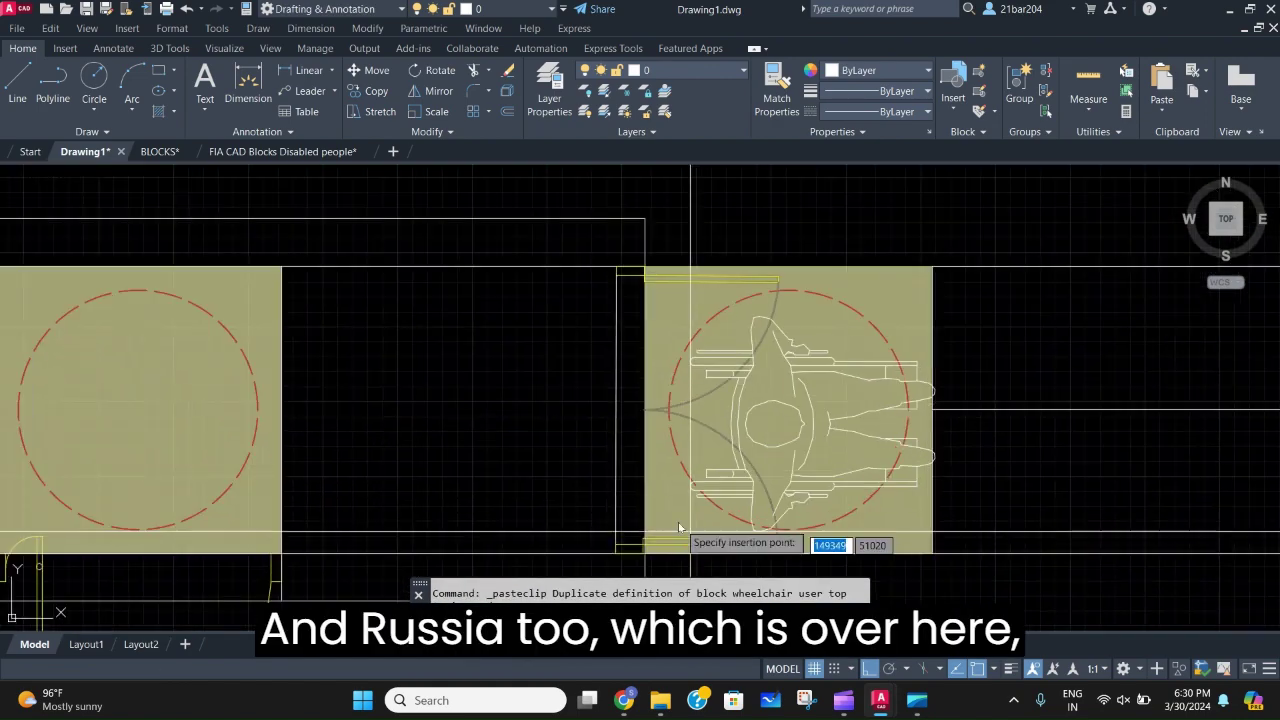
click(664, 515)
scroll(664, 515, down, 5)
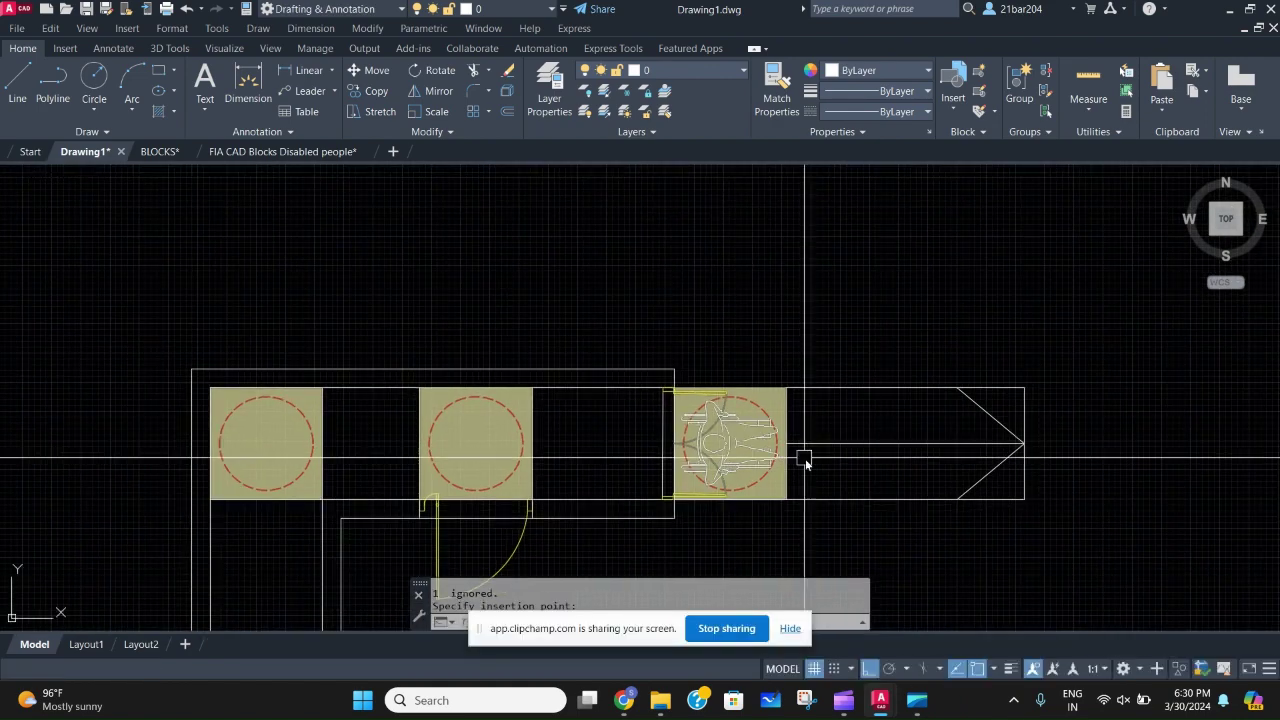
middle_drag(476, 508, 598, 381)
middle_drag(703, 357, 618, 427)
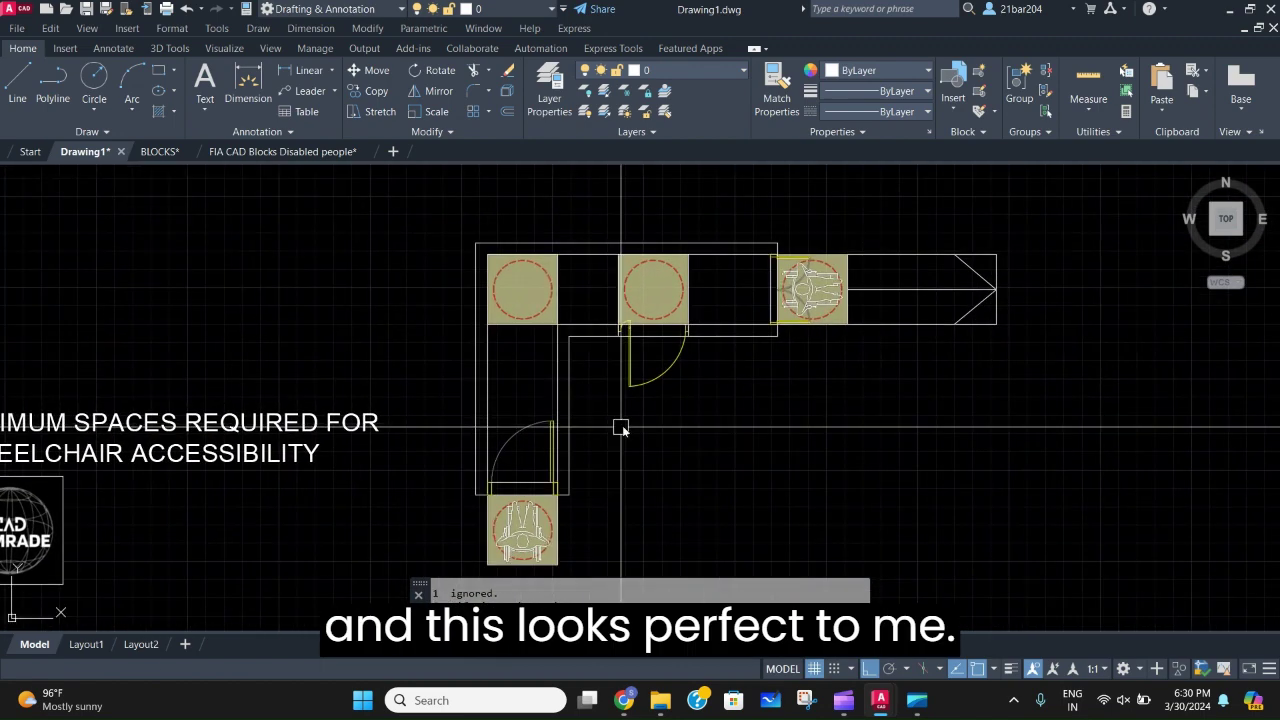
Paste another wheelchair user below the corridor and rotate it so that it faces up.
key(ctrl+v)
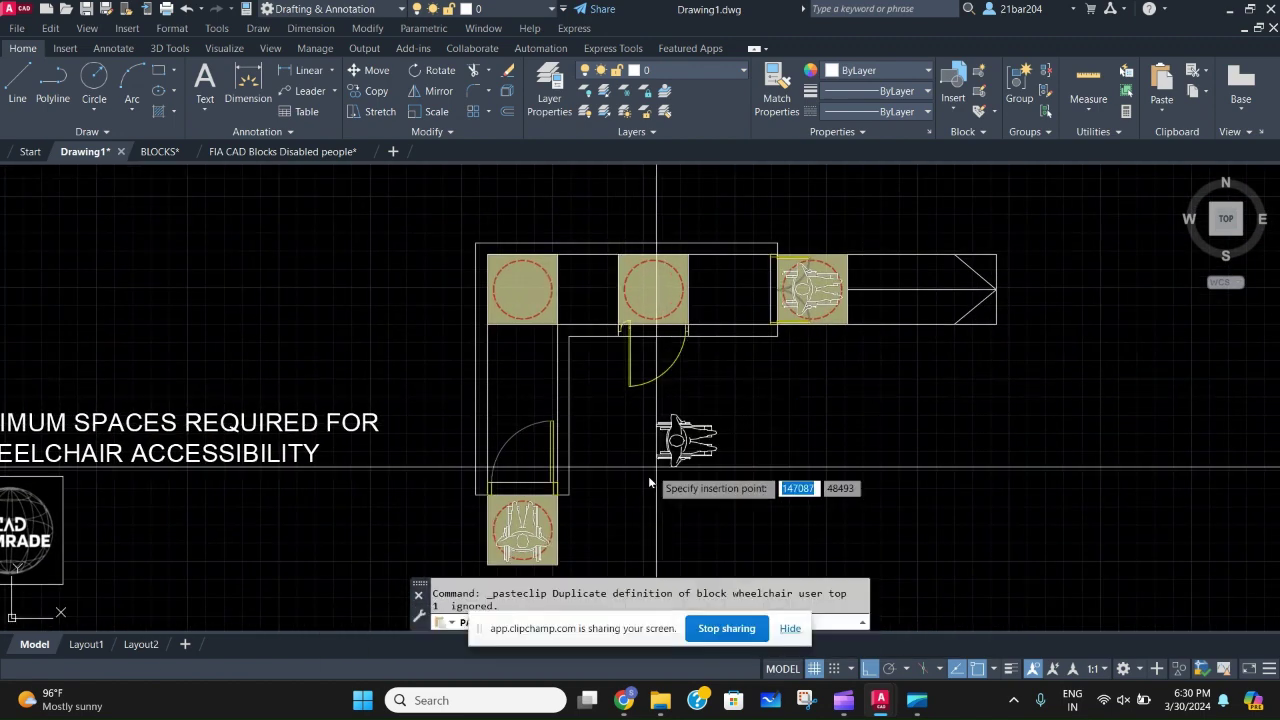
middle_drag(650, 477, 622, 385)
click(614, 379)
click(636, 370)
text(ro)
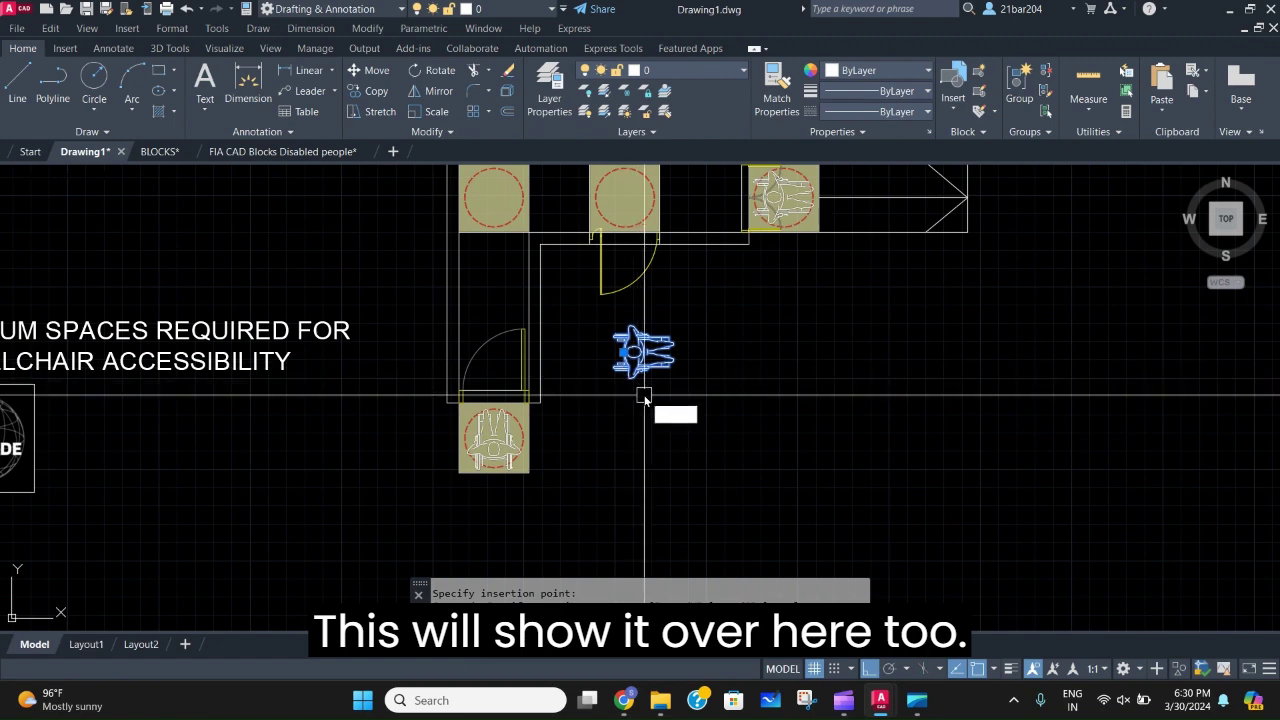
key(Return)
click(692, 410)
key(Return)
click(673, 457)
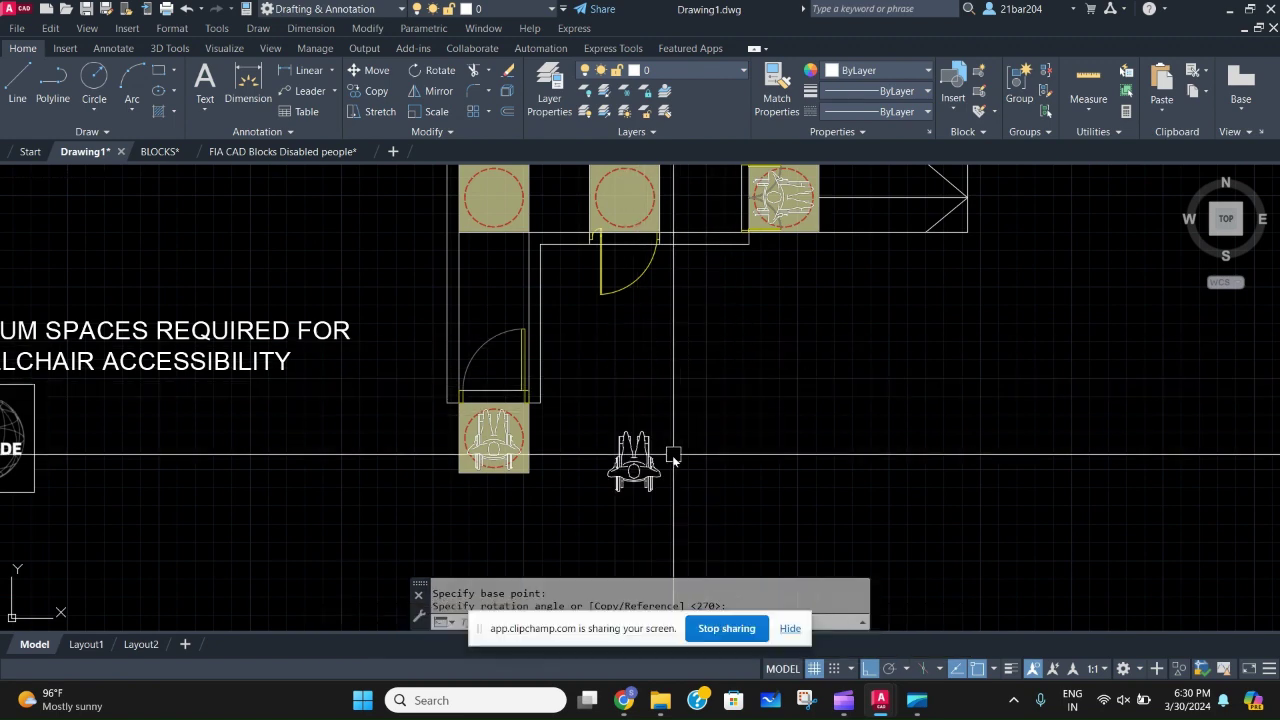
Turn off ortho and rotate the upright wheelchair user slightly counter-clockwise to a freehand angle.
middle_drag(682, 460, 633, 325)
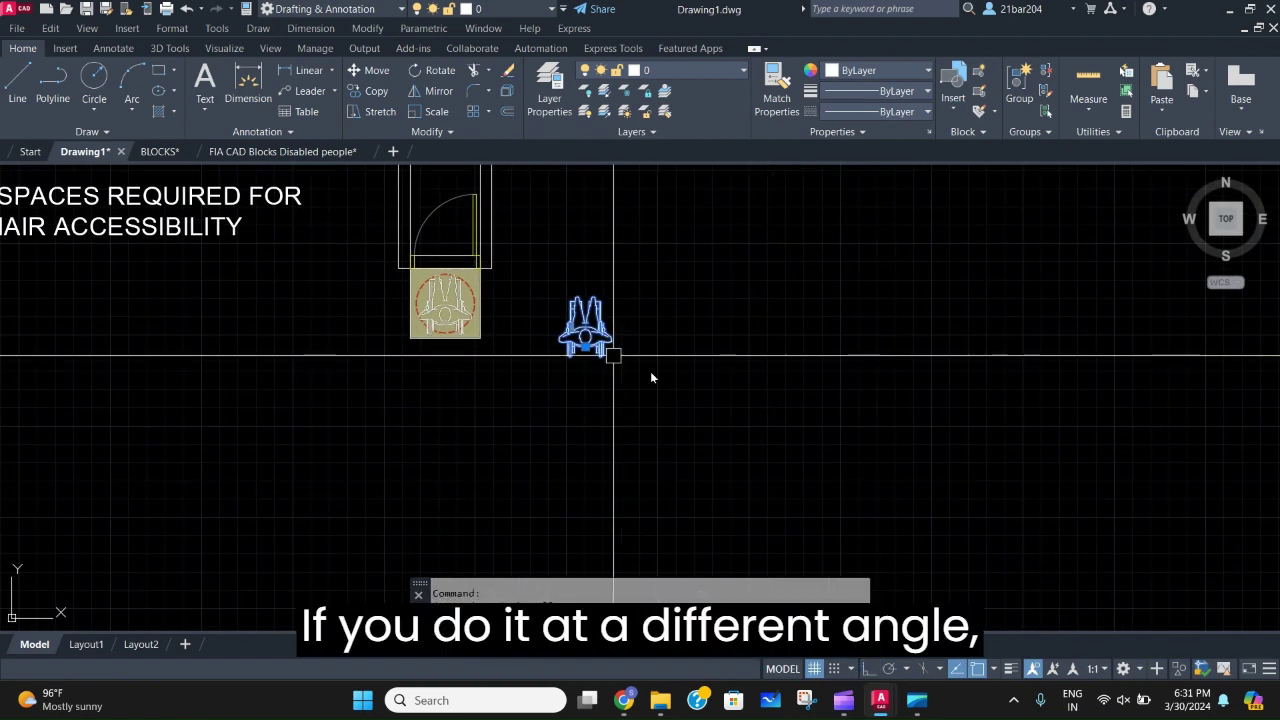
scroll(561, 329, up, 2)
click(567, 372)
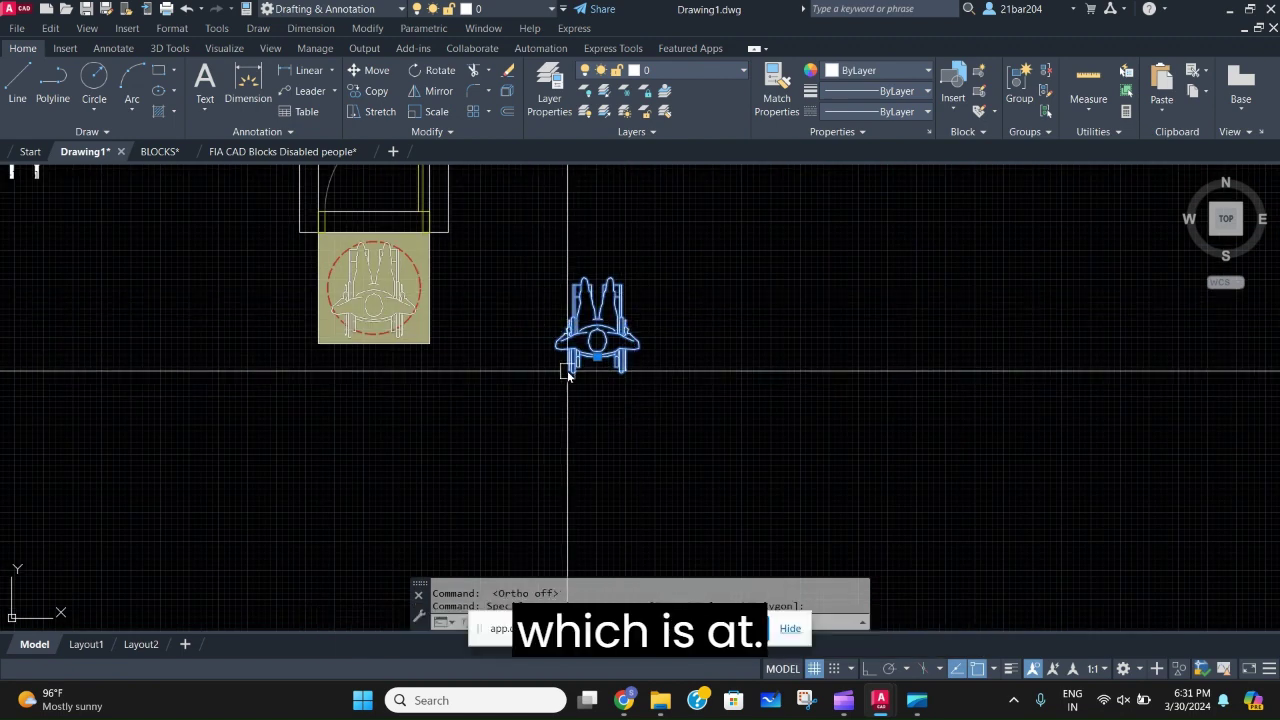
text(ro)
key(Return)
click(684, 359)
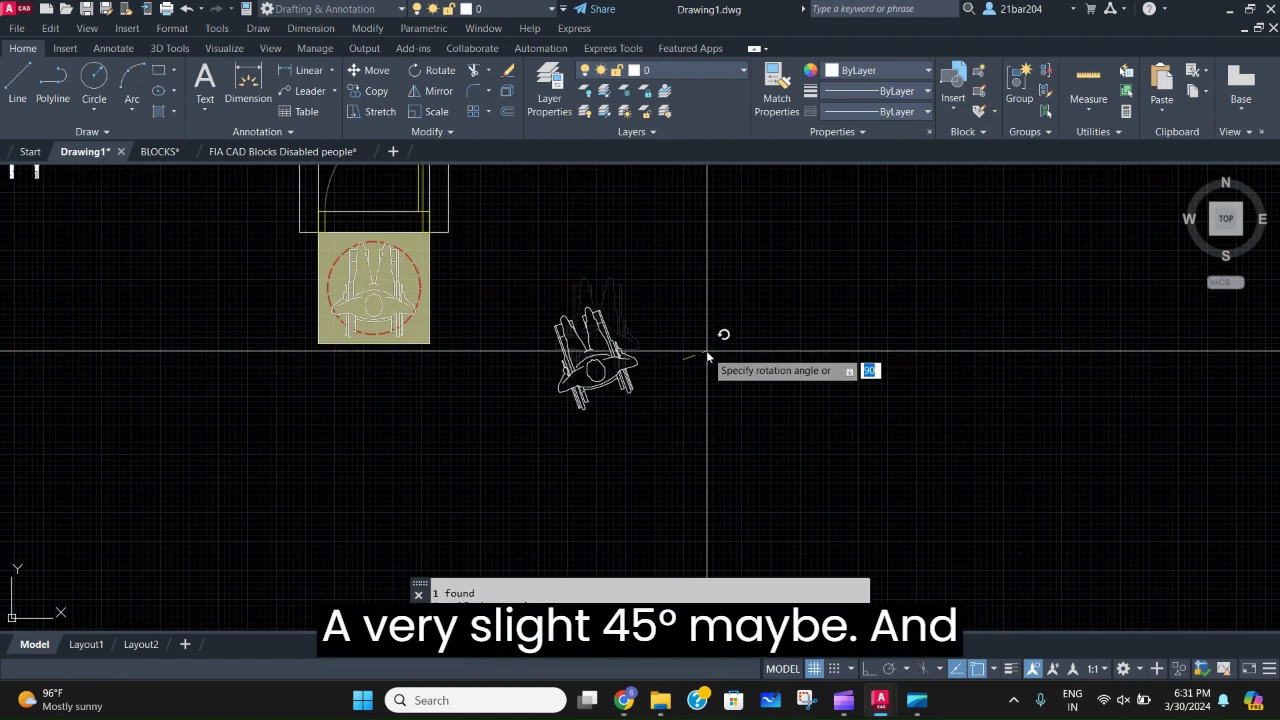
click(706, 351)
Cut the tilted wheelchair user and paste it into the door swing below the middle turning square.
click(661, 419)
click(562, 354)
key(ctrl+v)
middle_drag(576, 322, 484, 594)
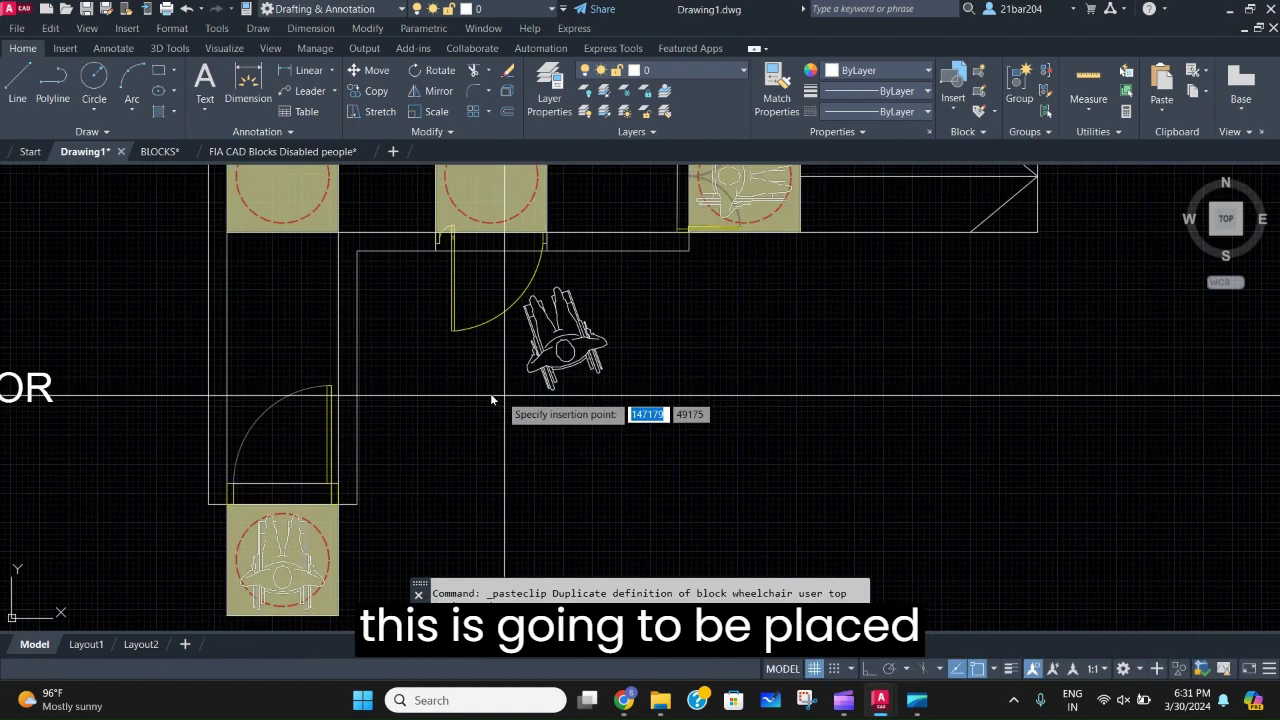
click(444, 372)
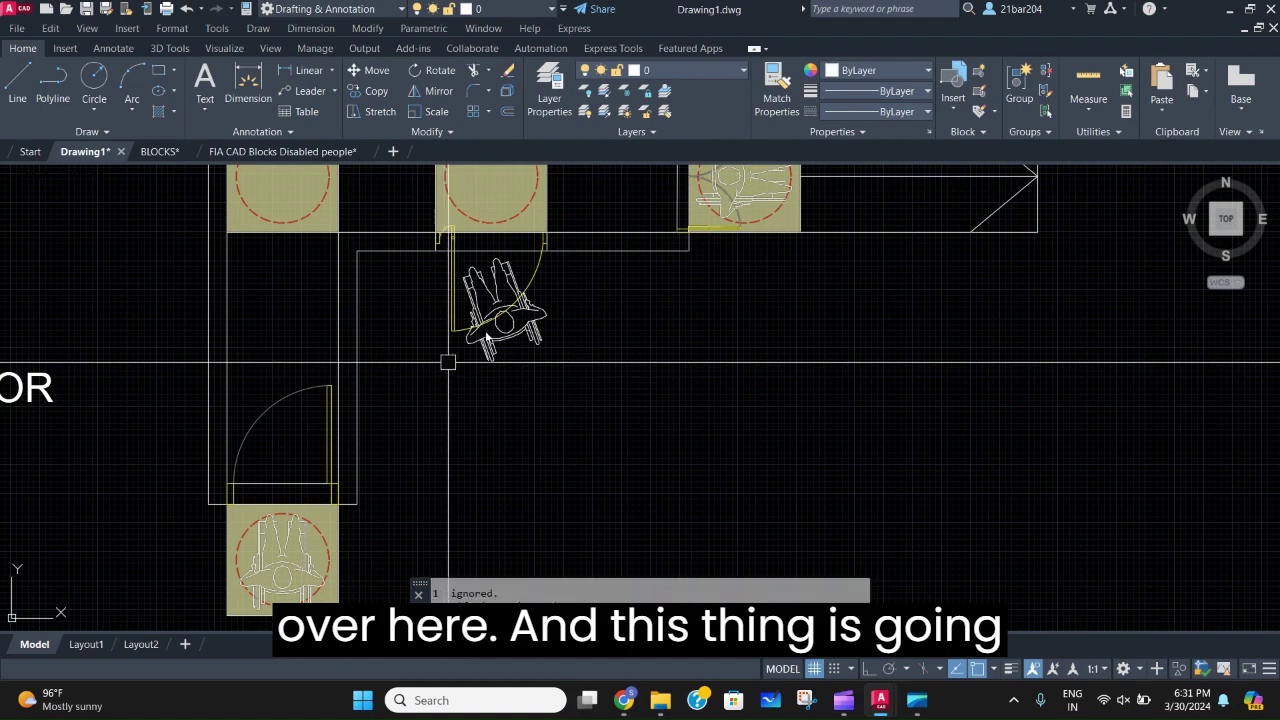
Copy the middle turning square with its dashed circle straight down to the outer face of the wall, around the tilted wheelchair user.
scroll(420, 300, up, 4)
click(388, 233)
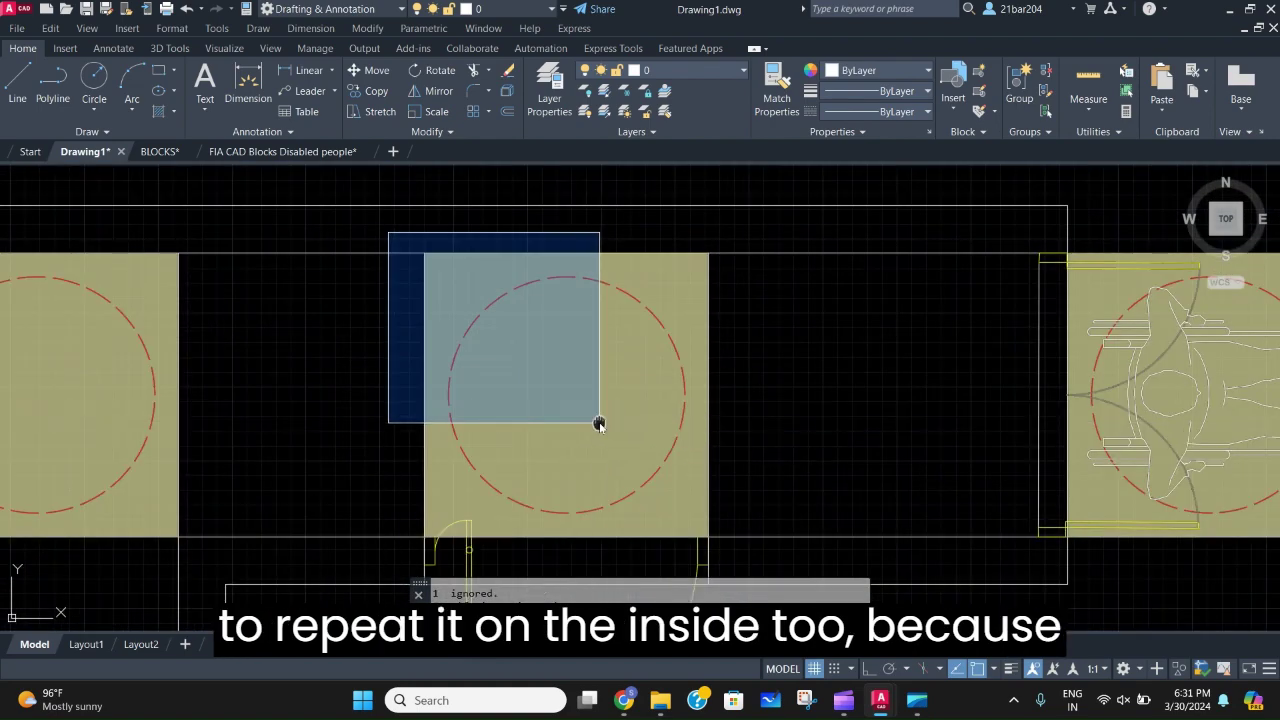
mouse_move(756, 546)
middle_down()
mouse_move(708, 460)
mouse_move(655, 450)
middle_up()
click(717, 477)
scroll(717, 477, down, 4)
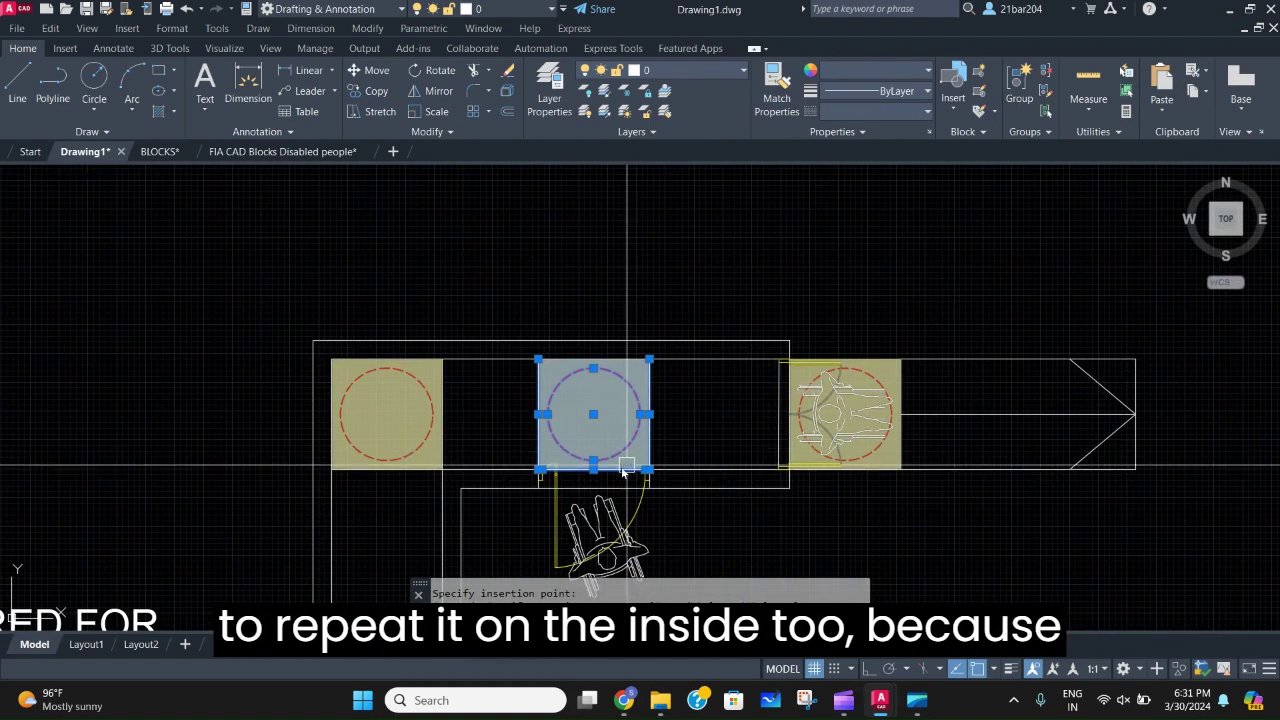
text(co)
key(Return)
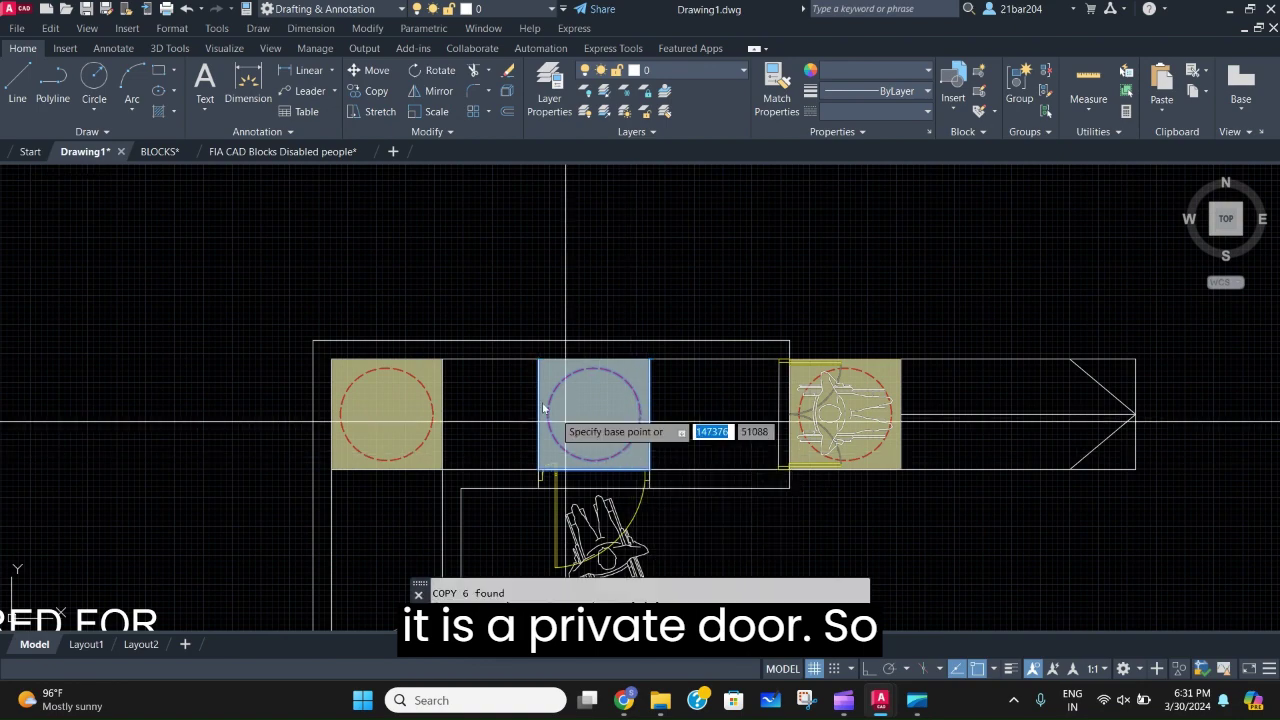
scroll(546, 480, up, 4)
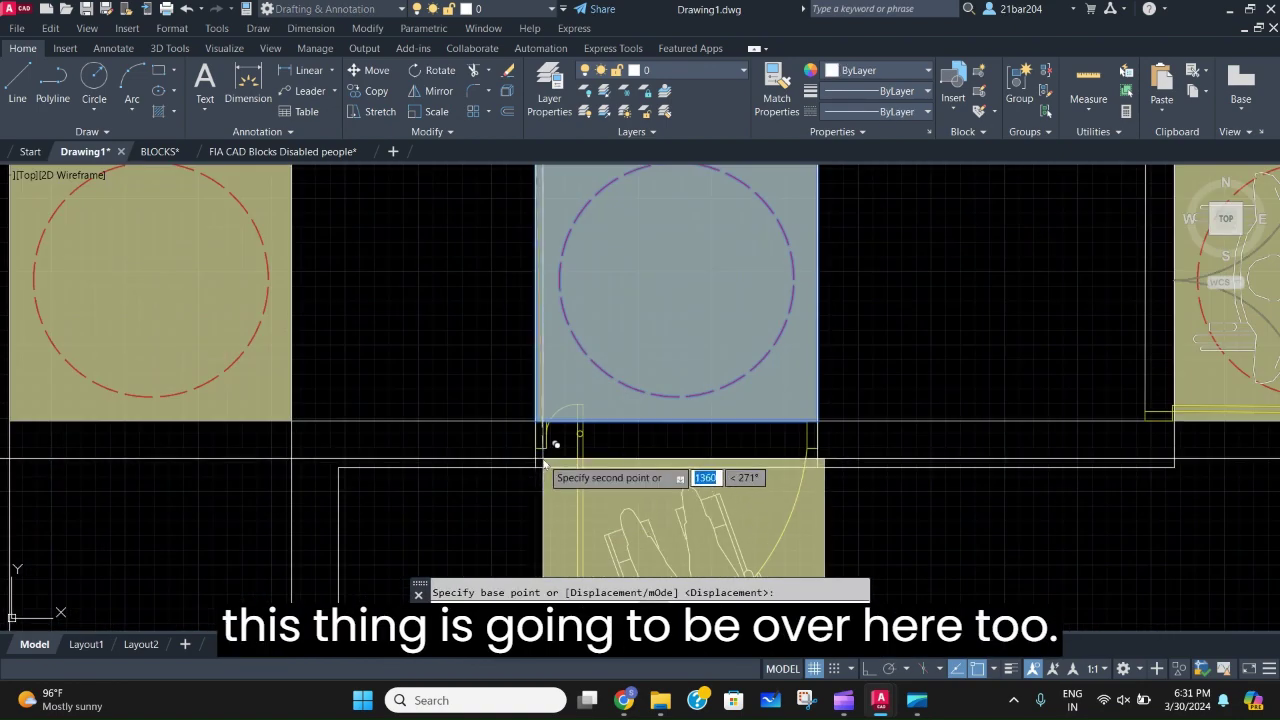
click(536, 472)
scroll(706, 455, down, 2)
middle_drag(686, 447, 585, 381)
key(Escape)
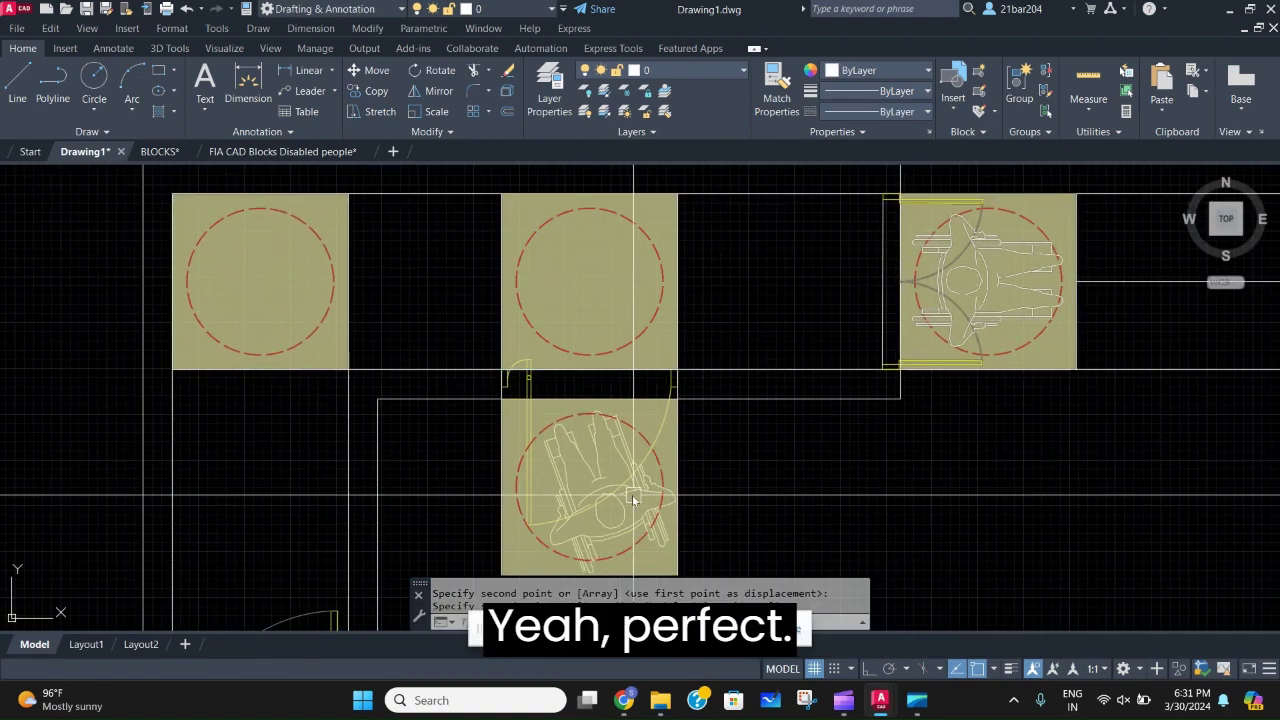
Send the hatch of the copied turning square to the back of the draw order.
click(607, 441)
click(606, 438)
key(Escape)
scroll(632, 447, down, 2)
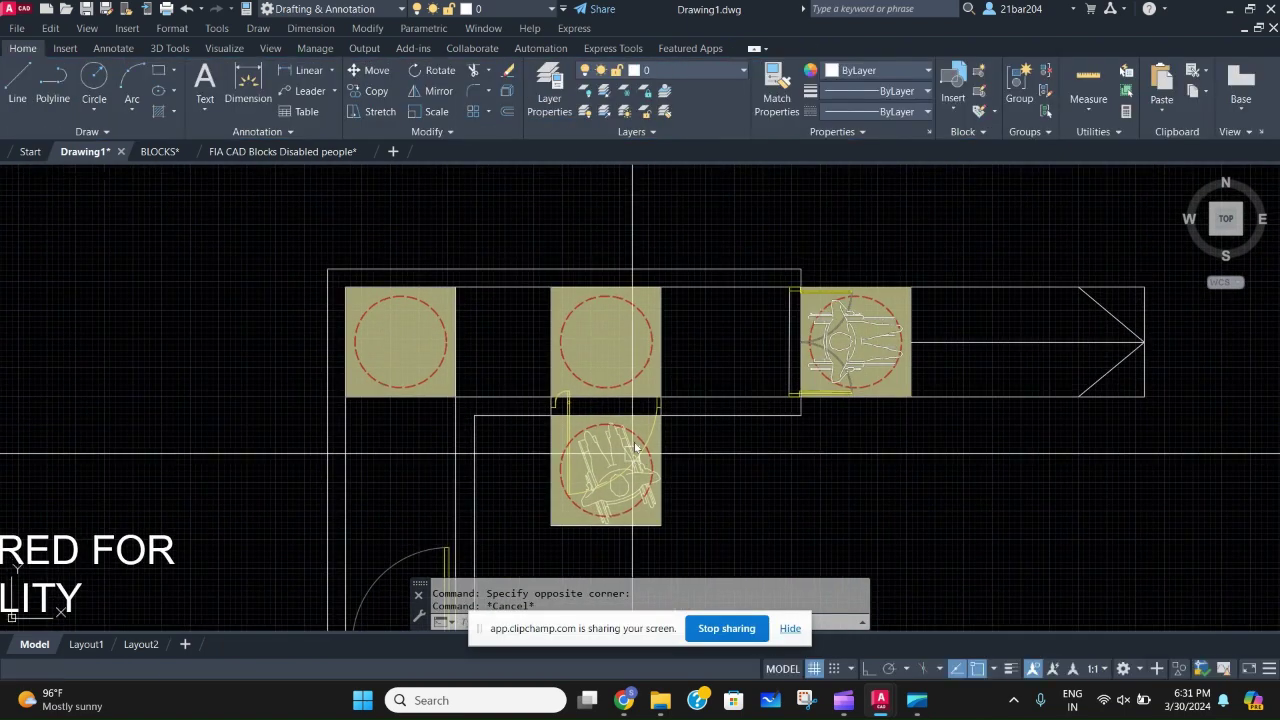
scroll(636, 447, up, 2)
click(647, 411)
right_click(648, 414)
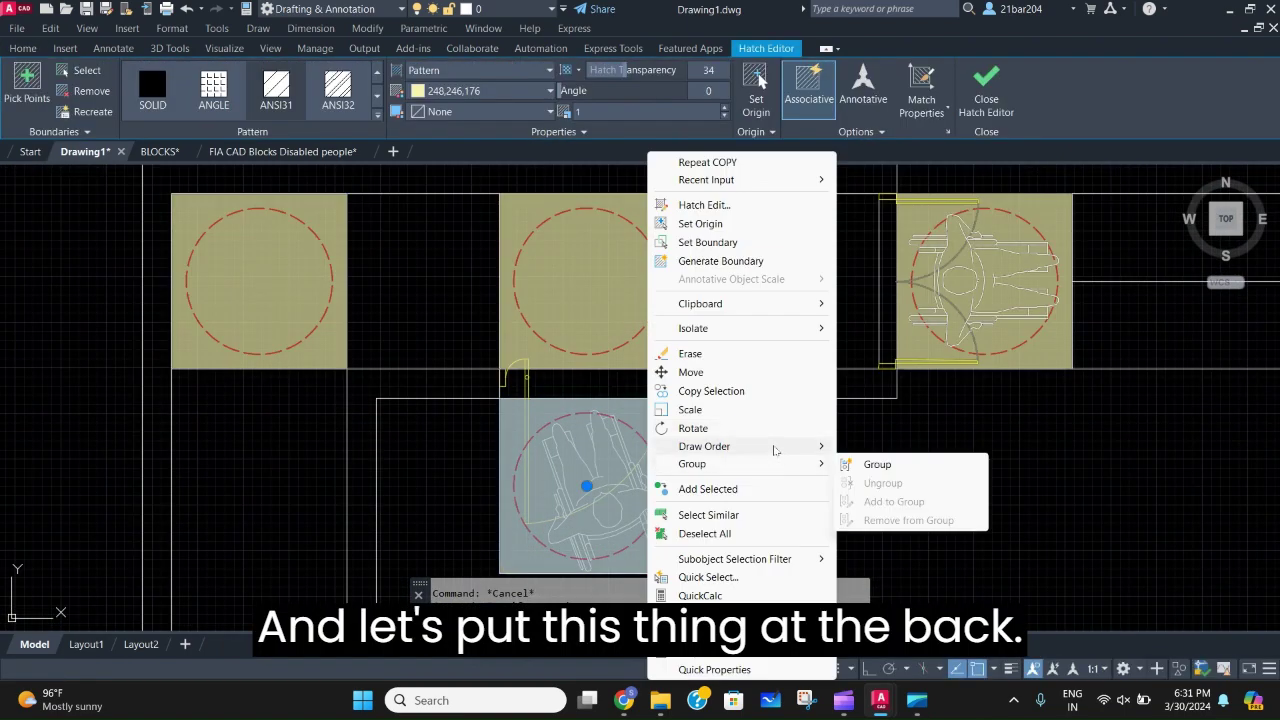
click(890, 466)
scroll(760, 491, down, 2)
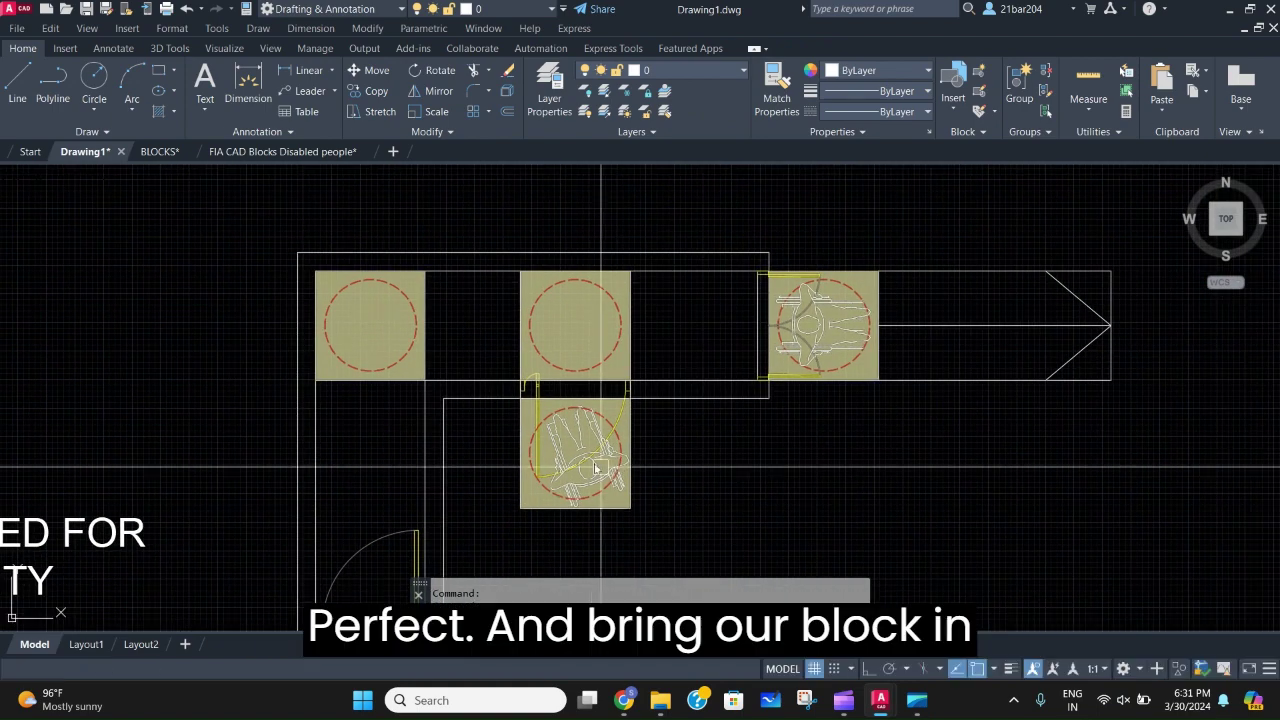
Bring the tilted wheelchair user block to the front of the draw order.
scroll(594, 453, up, 4)
right_click(592, 468)
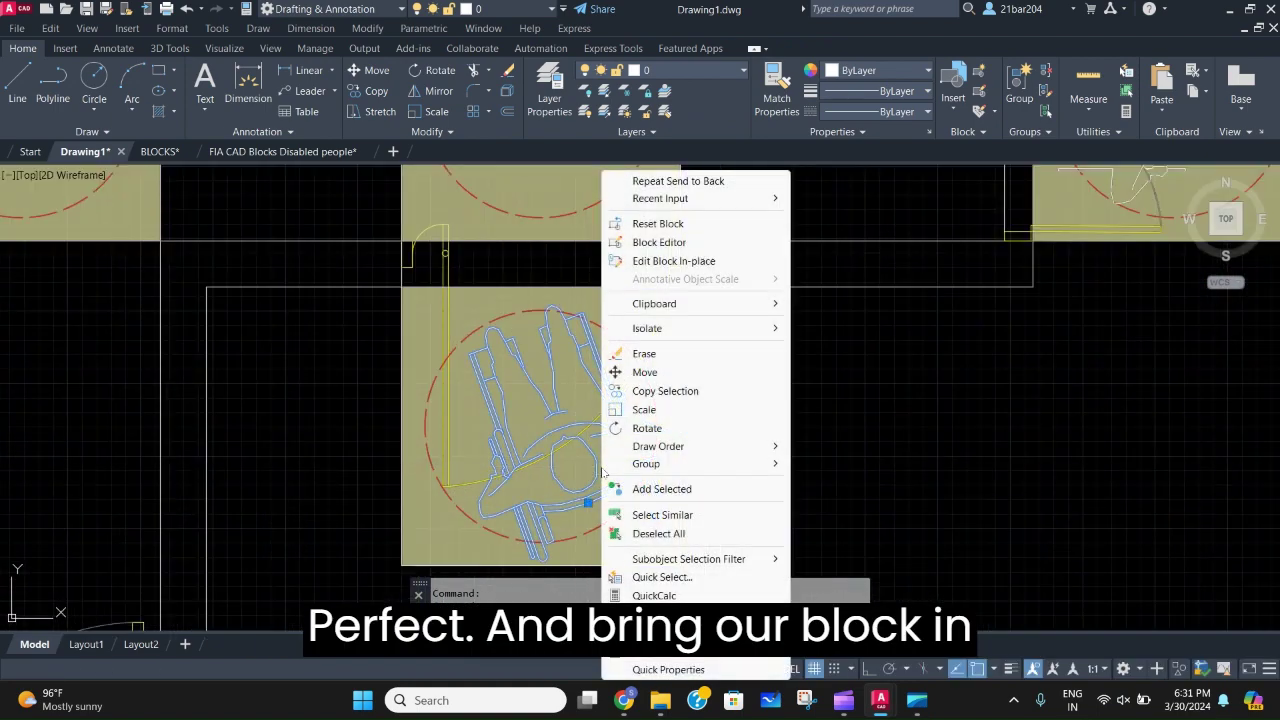
mouse_move(683, 447)
click(845, 444)
scroll(700, 400, down, 6)
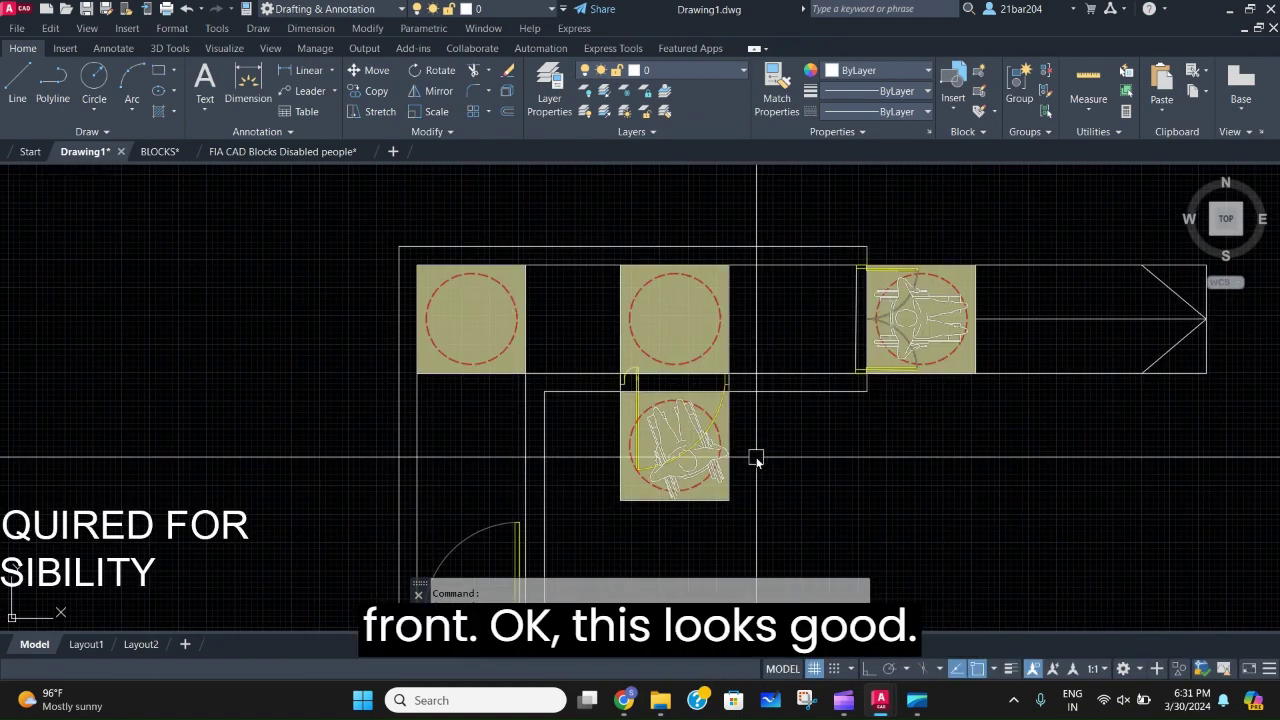
Start a hatch and pick the outer corridor wall and the inner wall segments on both sides of the side door.
scroll(686, 349, up, 5)
scroll(751, 414, down, 5)
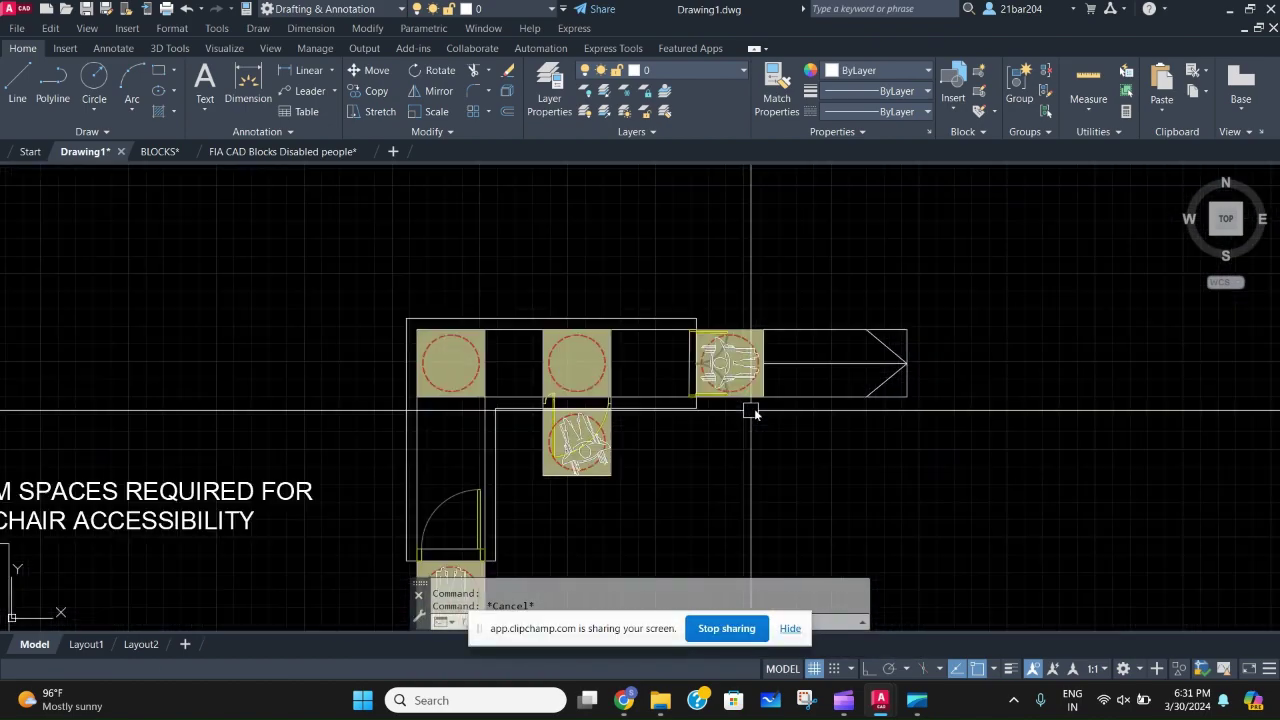
middle_drag(547, 466, 550, 617)
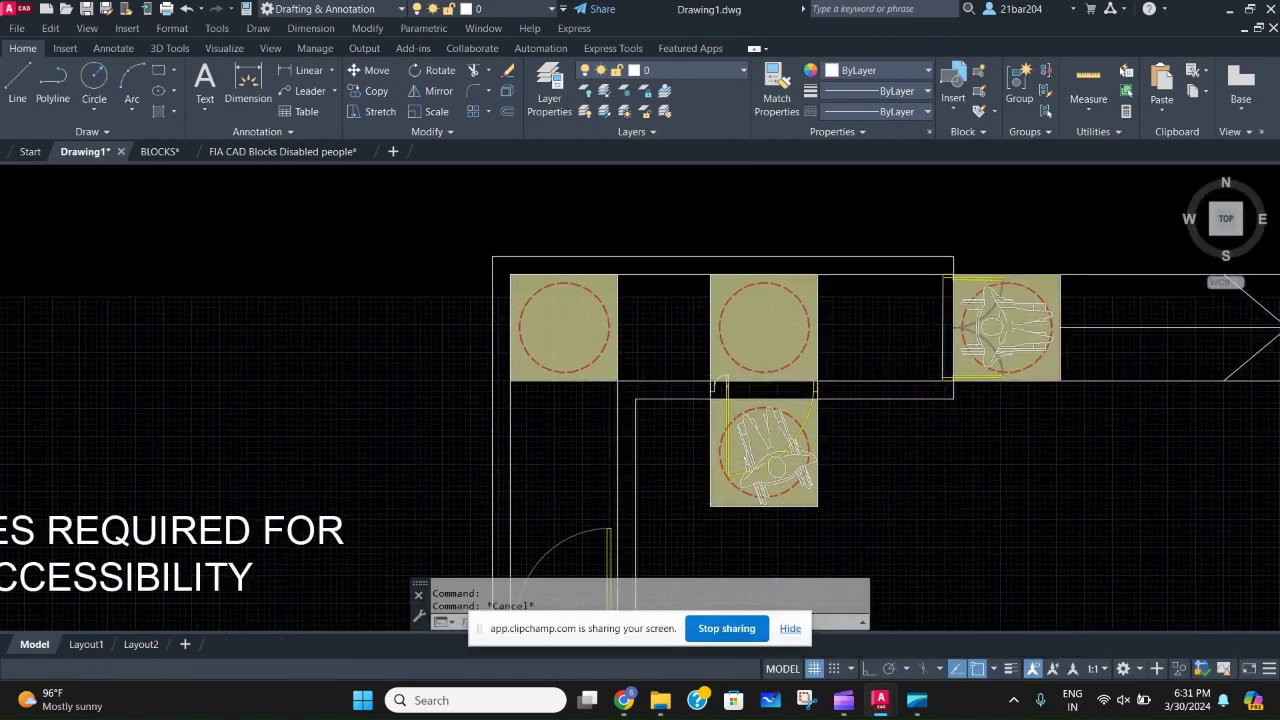
scroll(623, 508, down, 4)
scroll(528, 510, up, 2)
mouse_move(546, 484)
middle_down()
mouse_move(457, 449)
mouse_move(278, 421)
middle_up()
text(h)
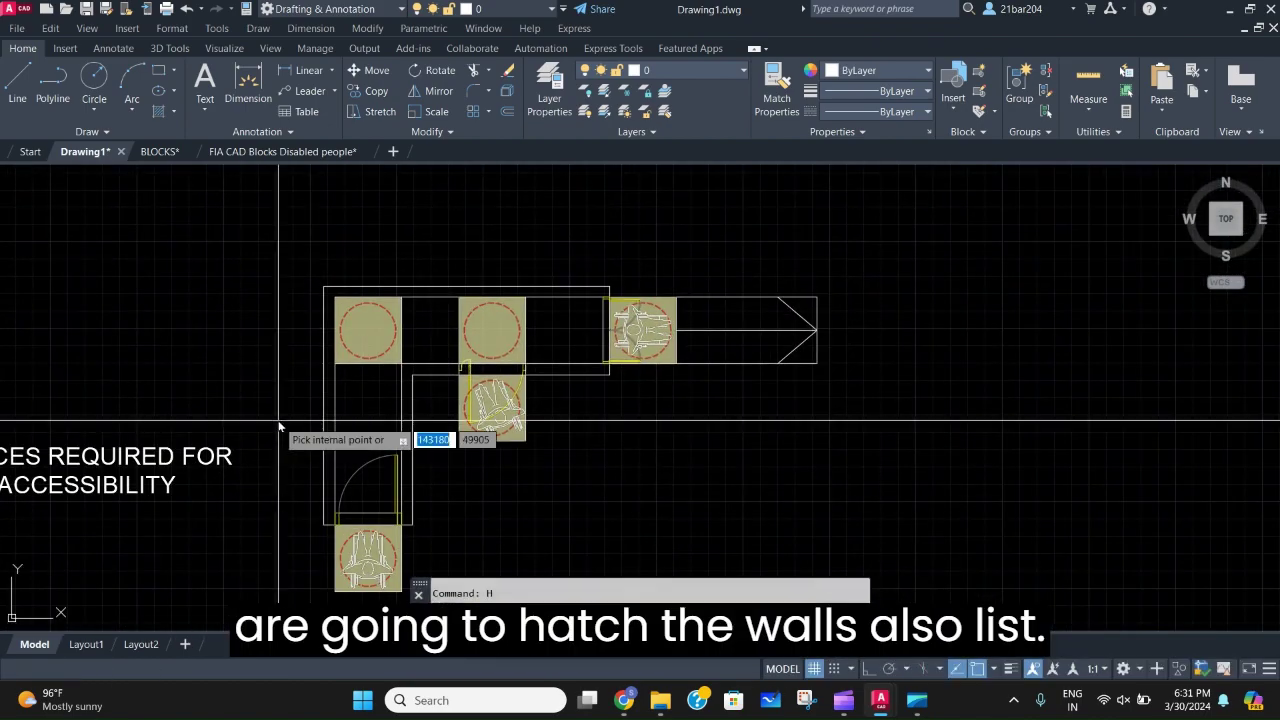
key(Return)
scroll(277, 421, up, 2)
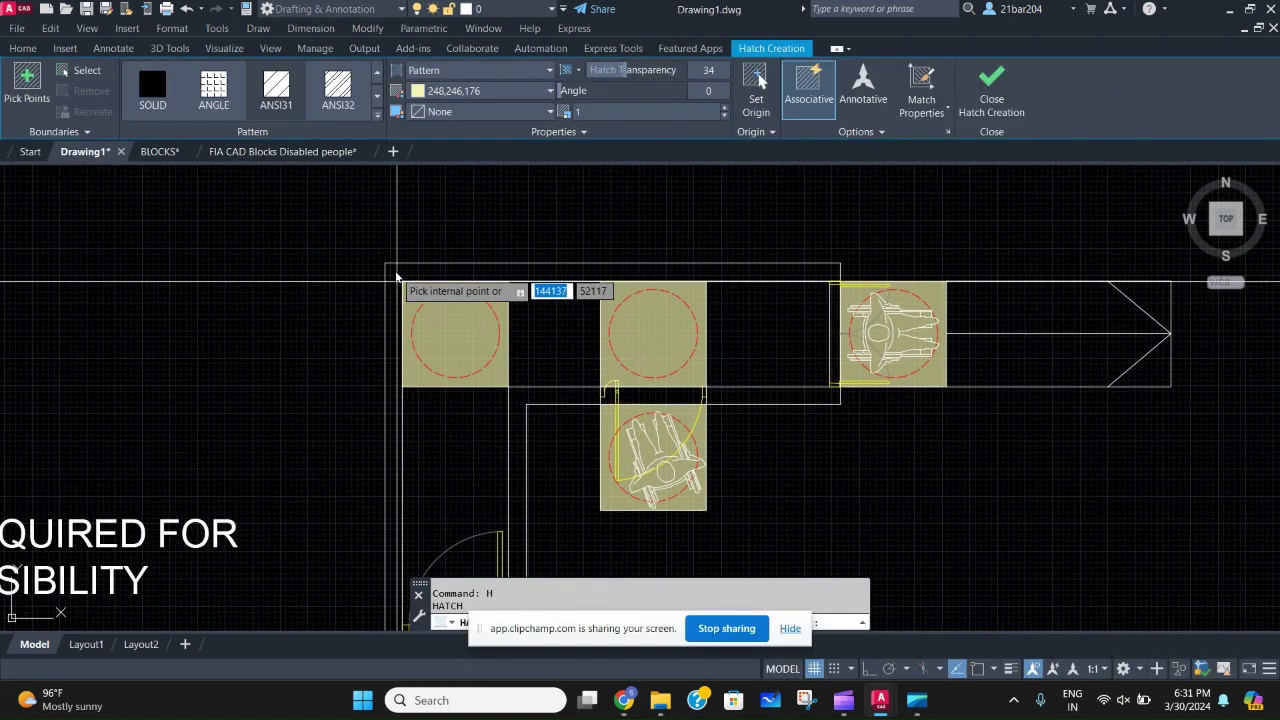
click(398, 275)
click(528, 398)
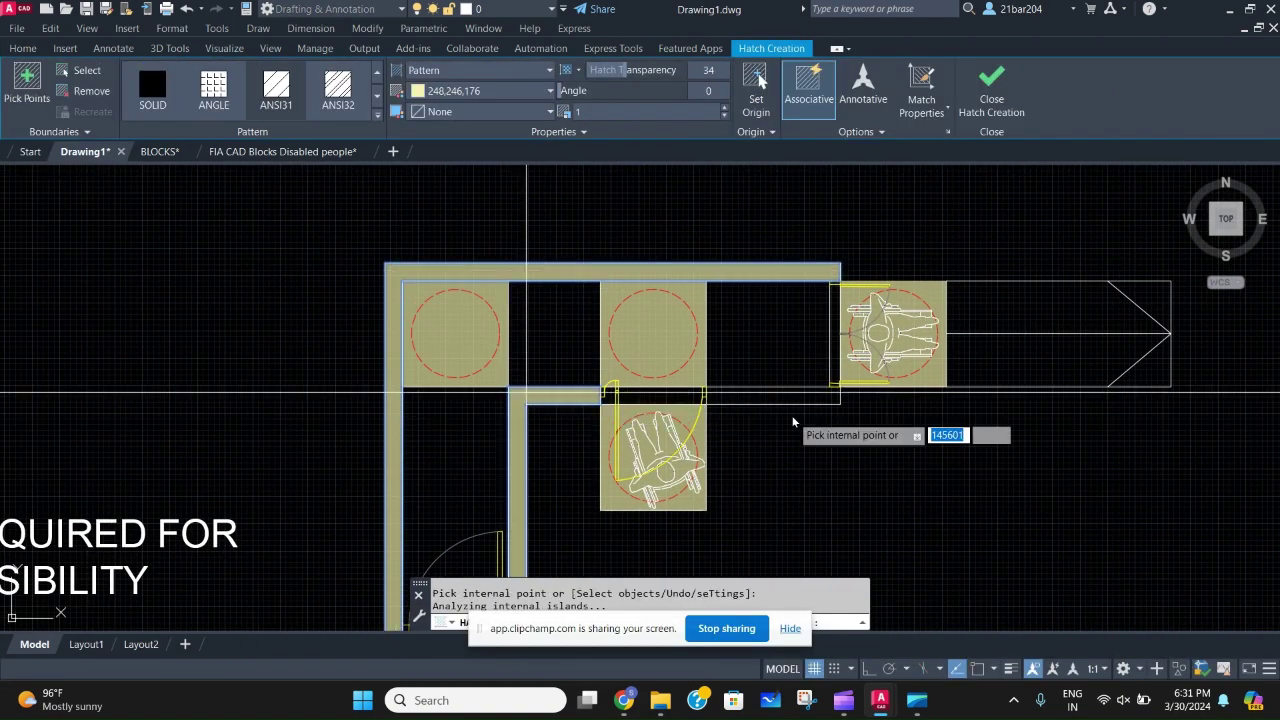
middle_drag(794, 420, 740, 340)
click(629, 272)
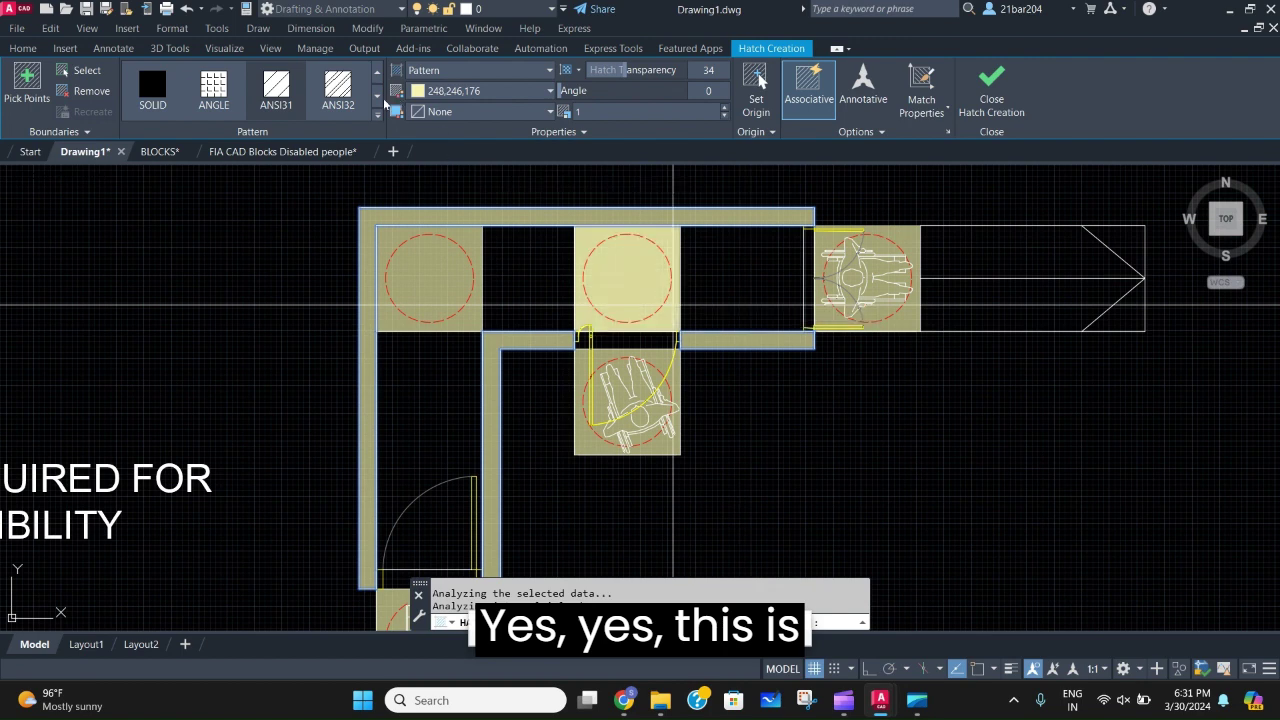
Set the wall hatch to a solid pattern in dark grey and finish it.
click(159, 95)
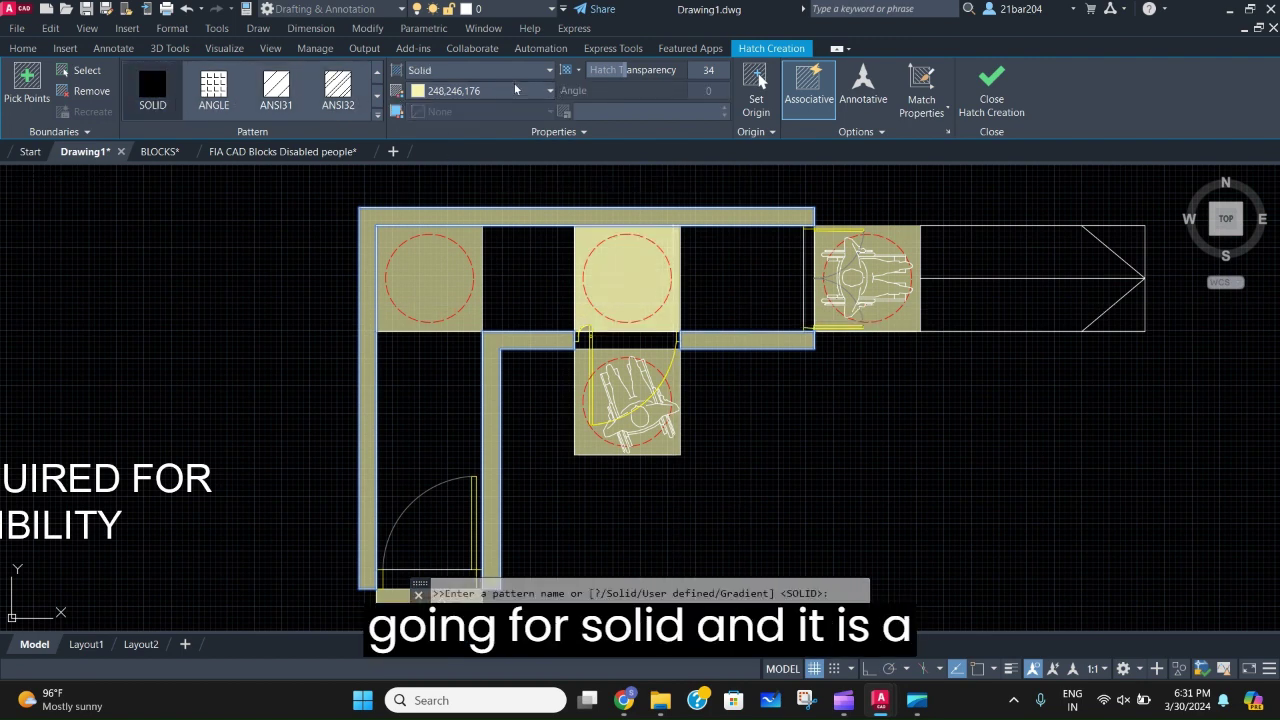
click(515, 90)
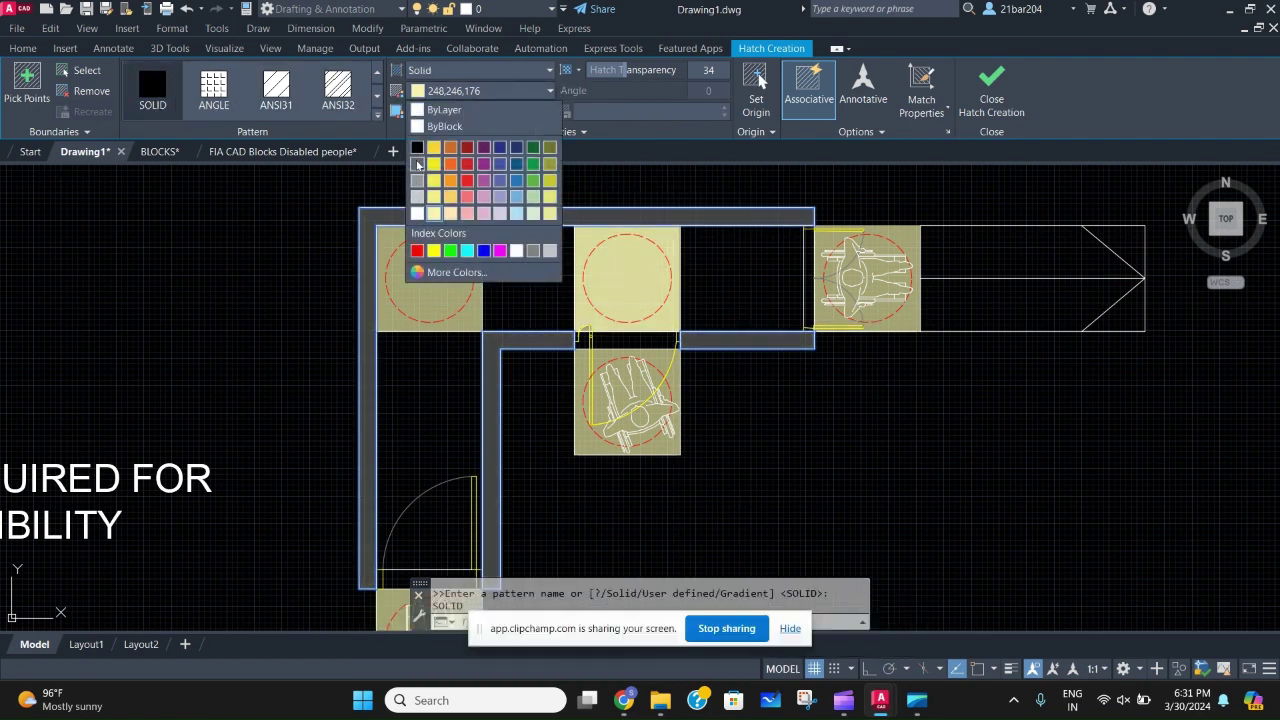
click(418, 165)
key(Escape)
scroll(814, 441, down, 3)
scroll(634, 425, up, 1)
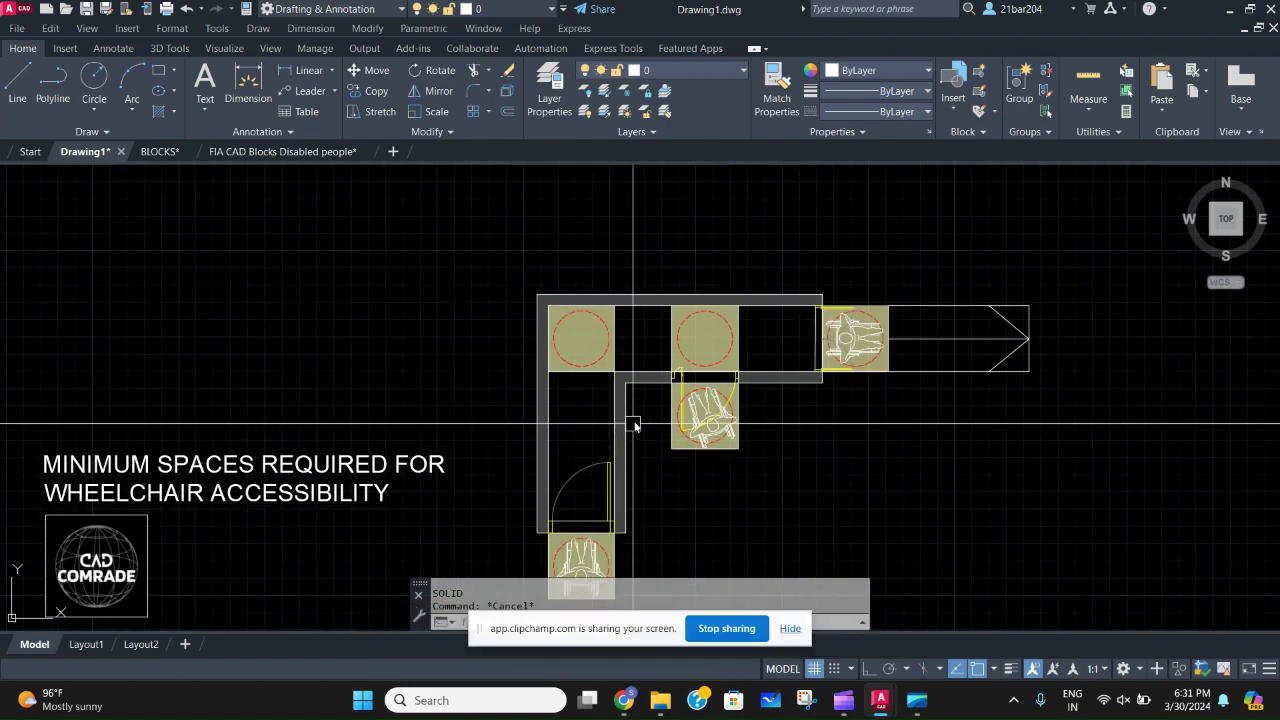
text(h)
key(Return)
key(Escape)
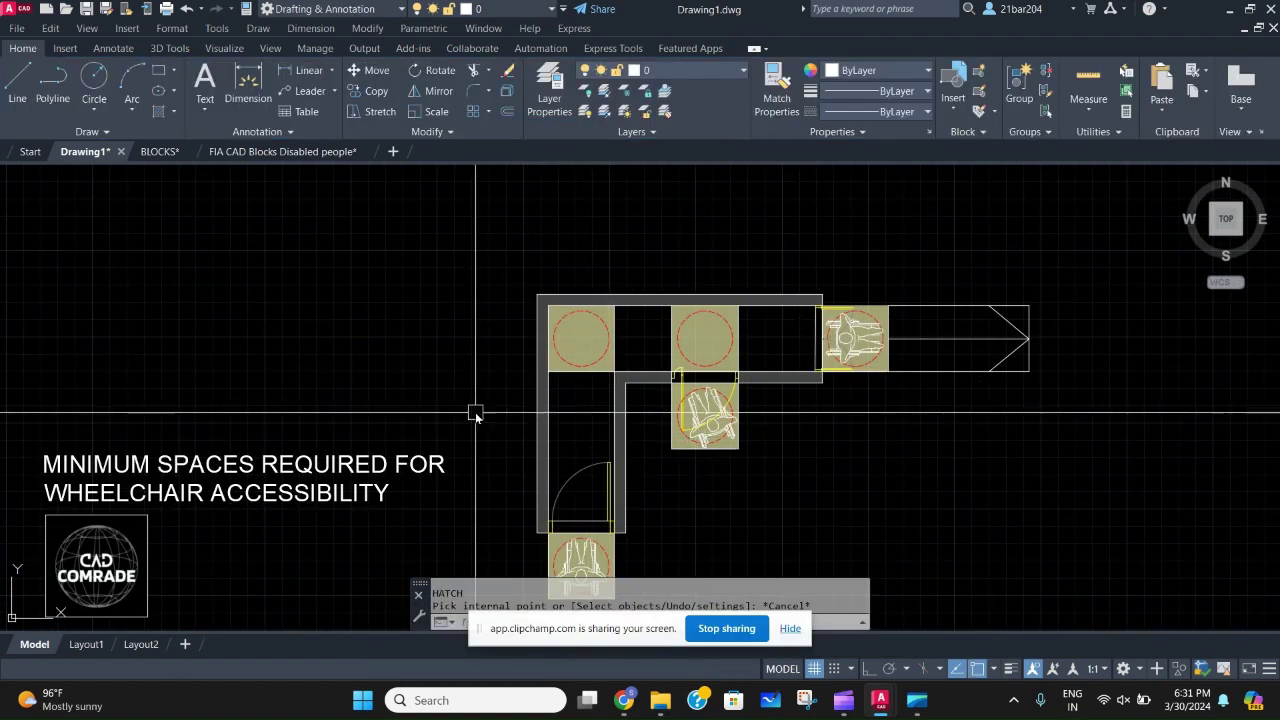
Mirror the entrance double door across its frame into the corridor, keeping the original, to form a two-way door.
scroll(665, 430, up, 3)
scroll(640, 450, down, 3)
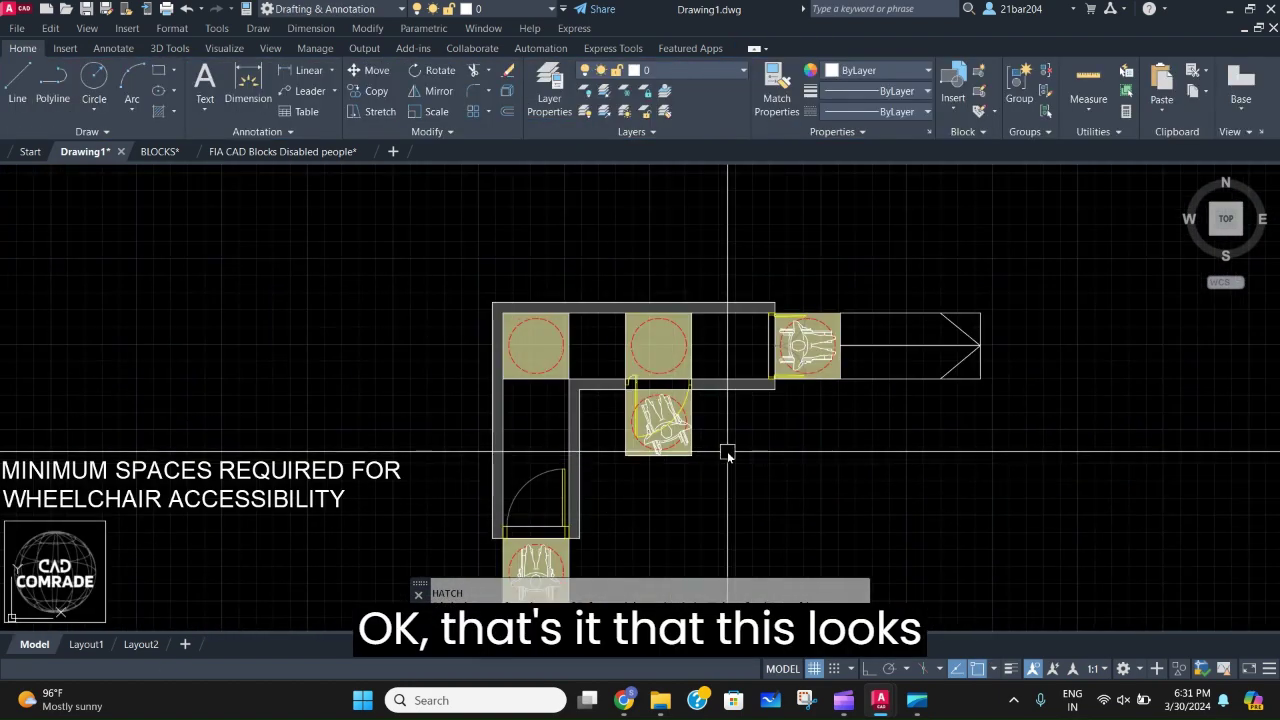
scroll(727, 451, up, 4)
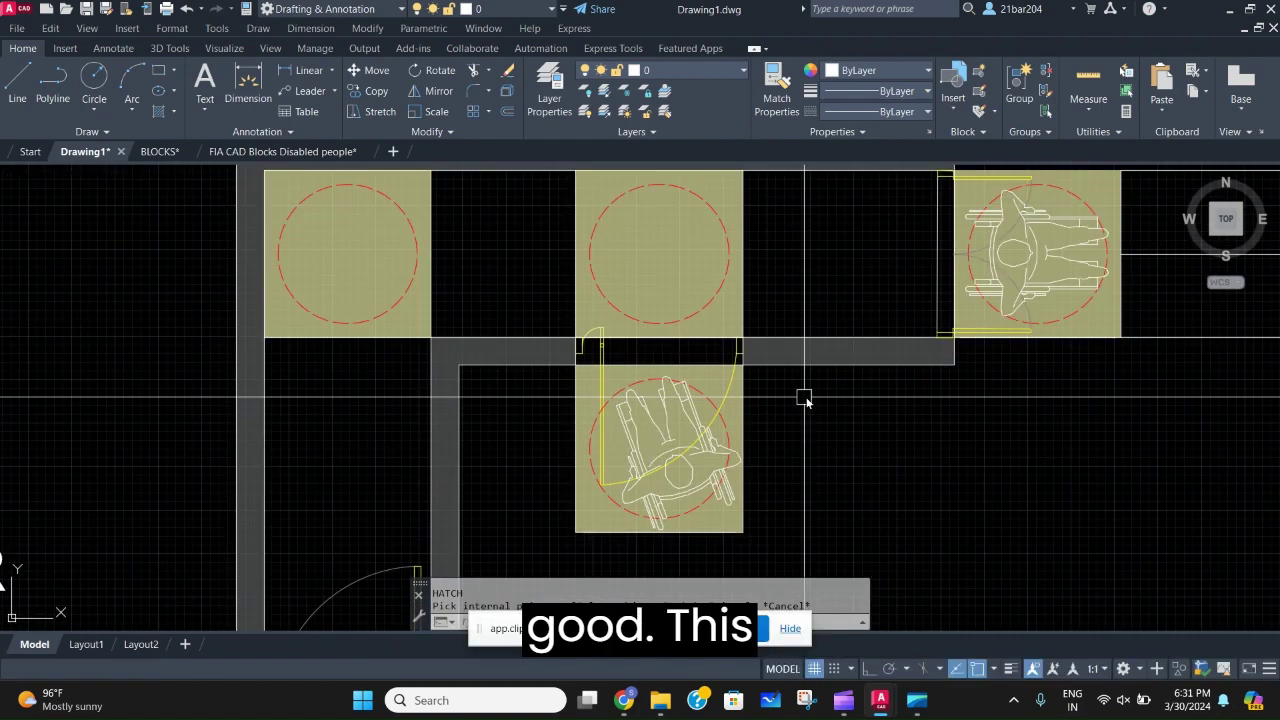
scroll(805, 400, down, 2)
scroll(784, 254, up, 5)
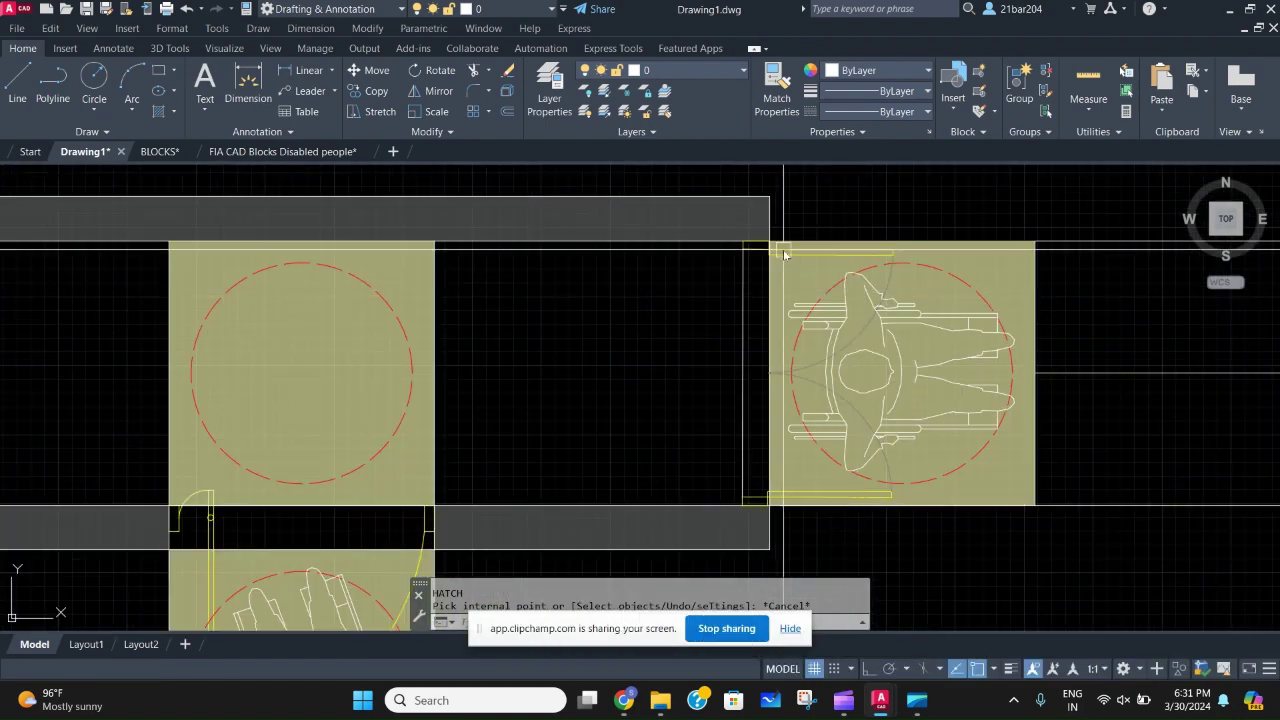
scroll(771, 438, down, 3)
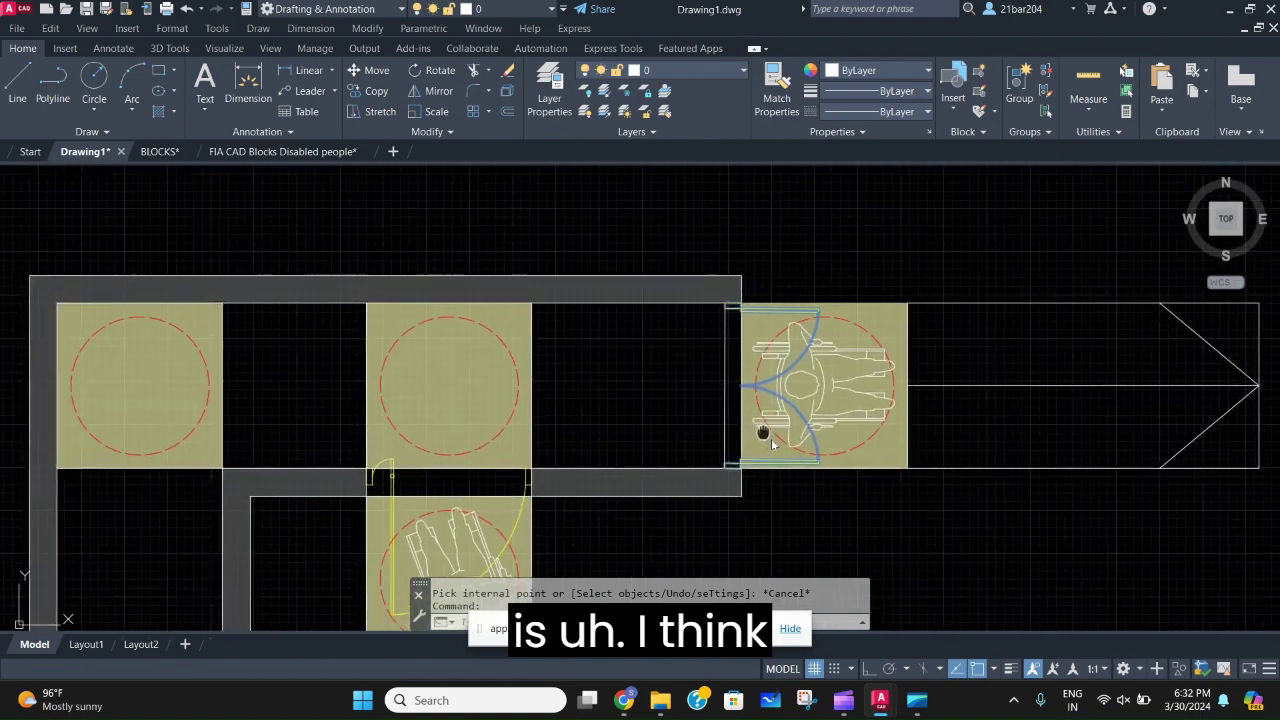
middle_drag(771, 438, 781, 448)
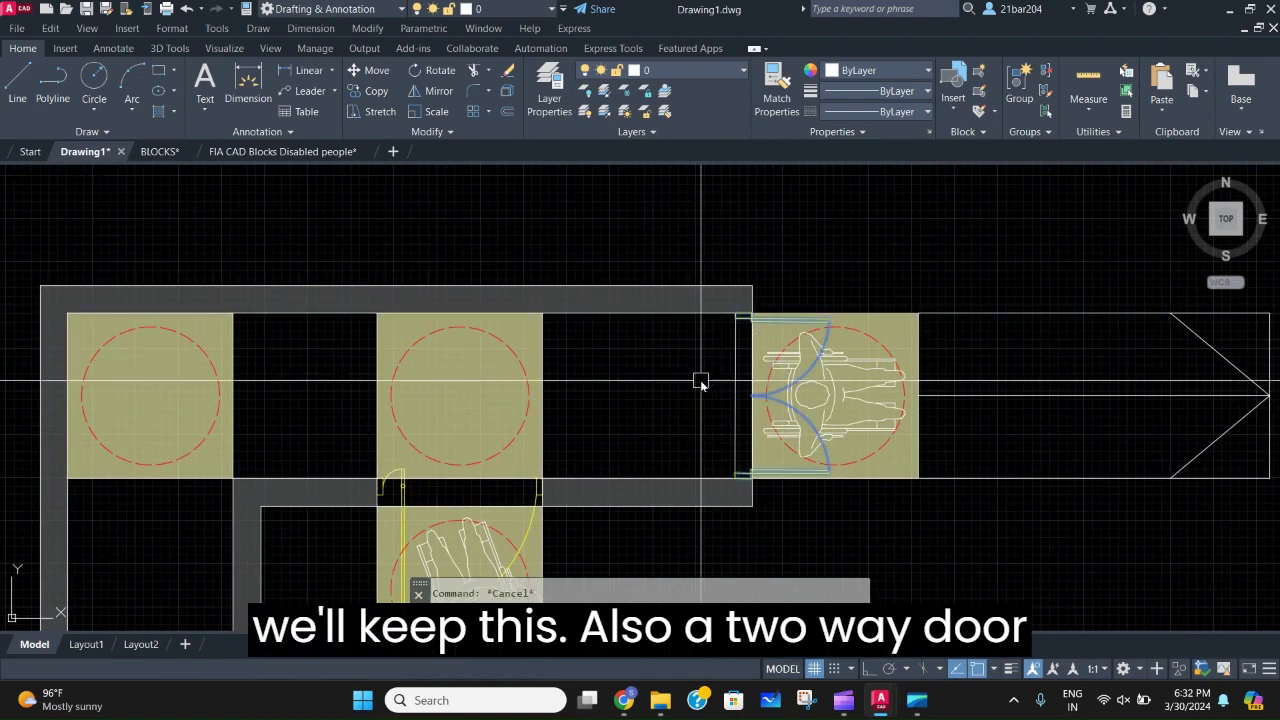
text(mi)
key(Return)
scroll(740, 328, up, 3)
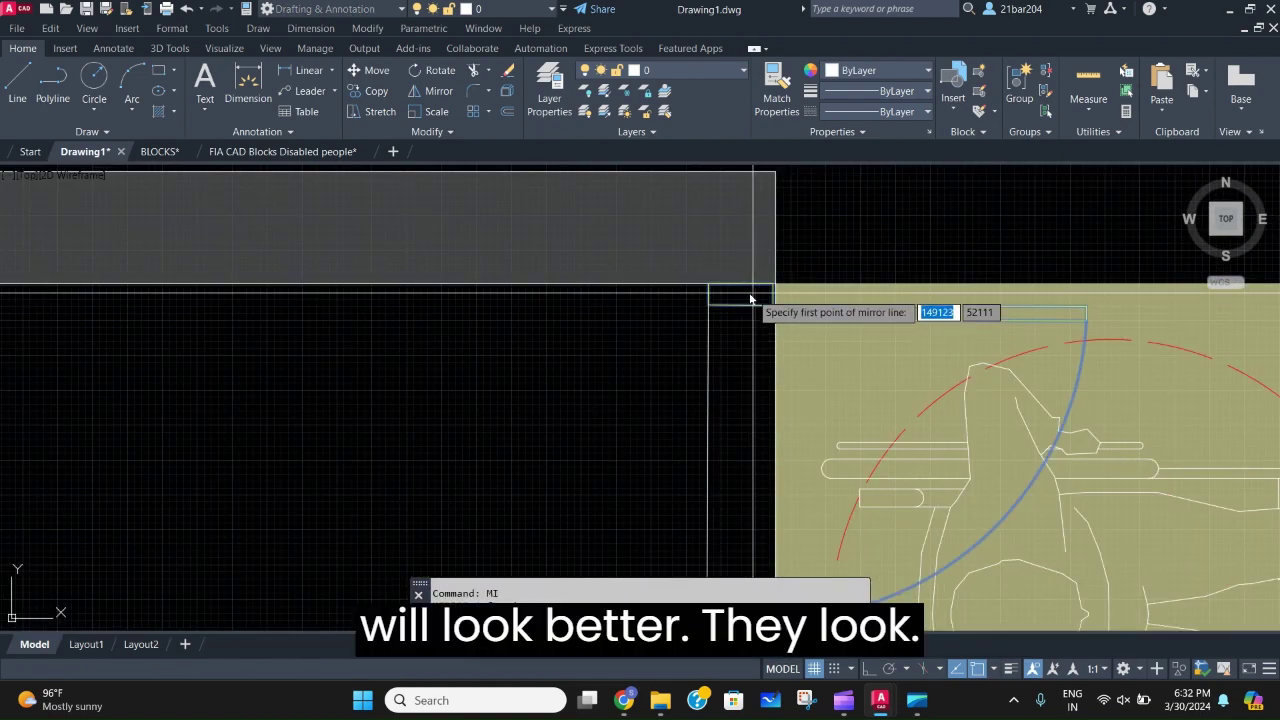
click(740, 294)
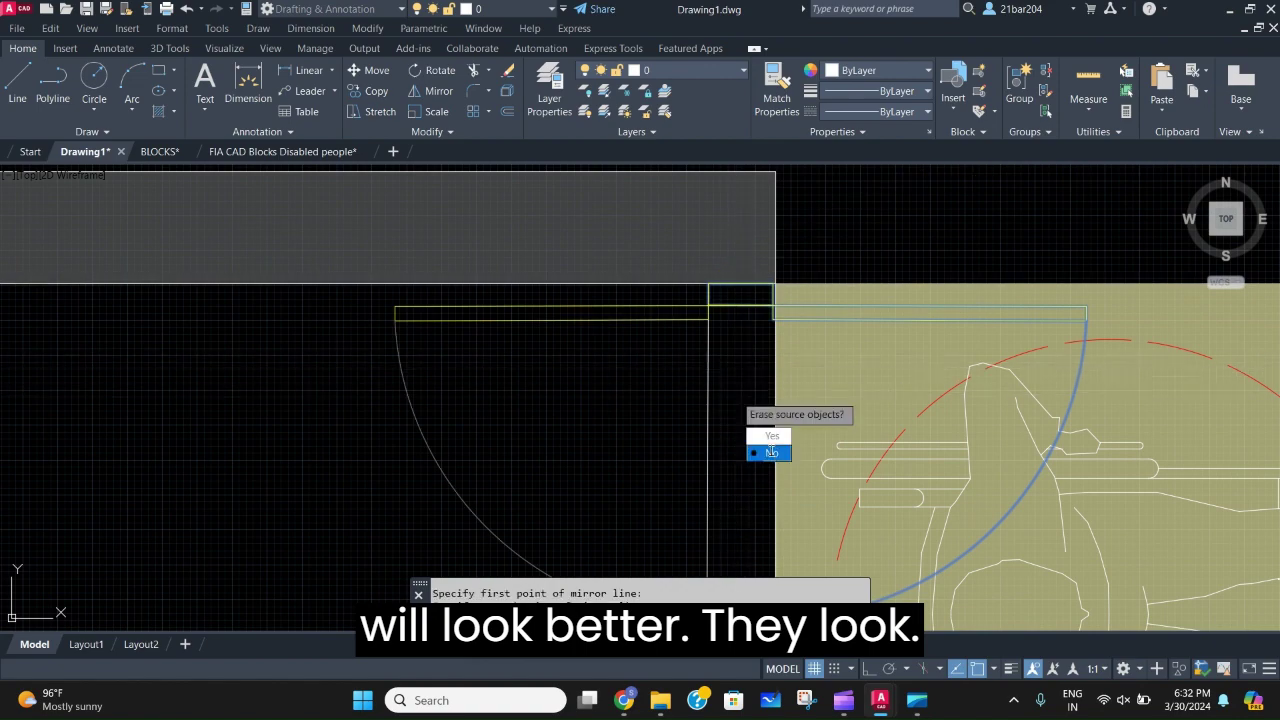
click(771, 453)
scroll(600, 366, down, 5)
scroll(598, 341, up, 2)
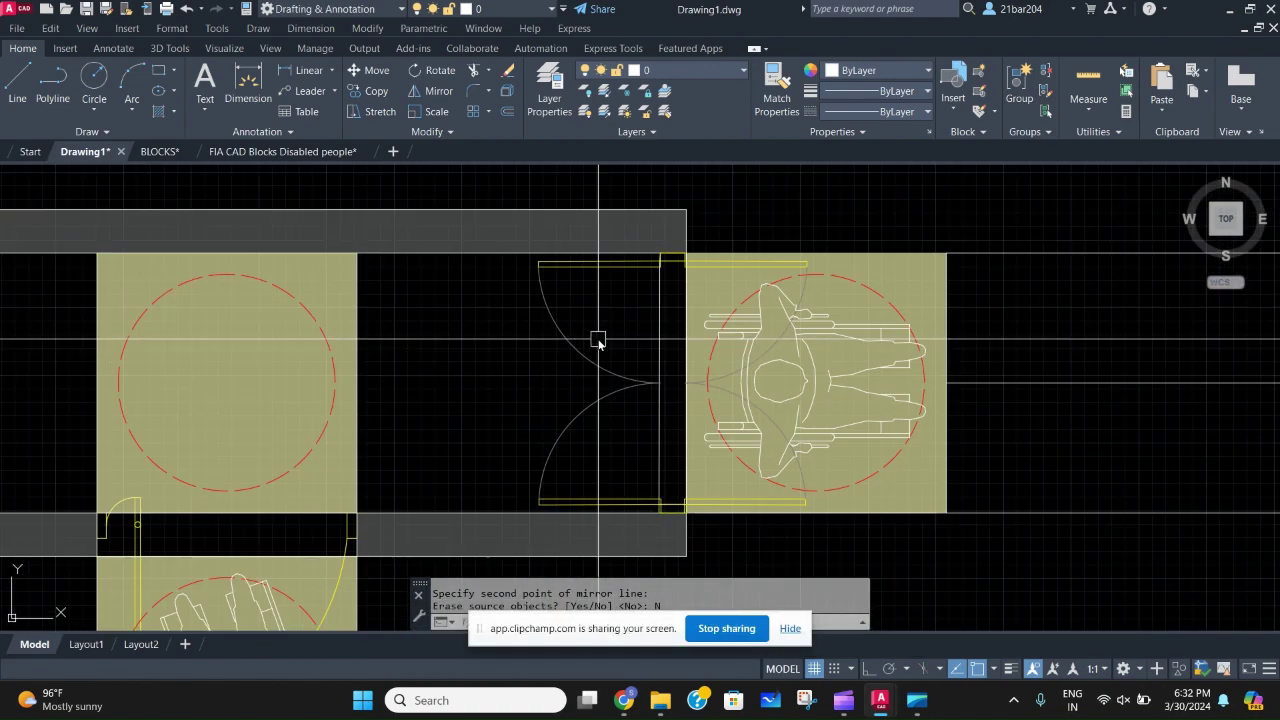
Examine the whole corridor plan, checking the two-way entrance door, the side door, the lower door and the wheelchair spaces.
scroll(629, 414, down, 4)
scroll(606, 398, up, 4)
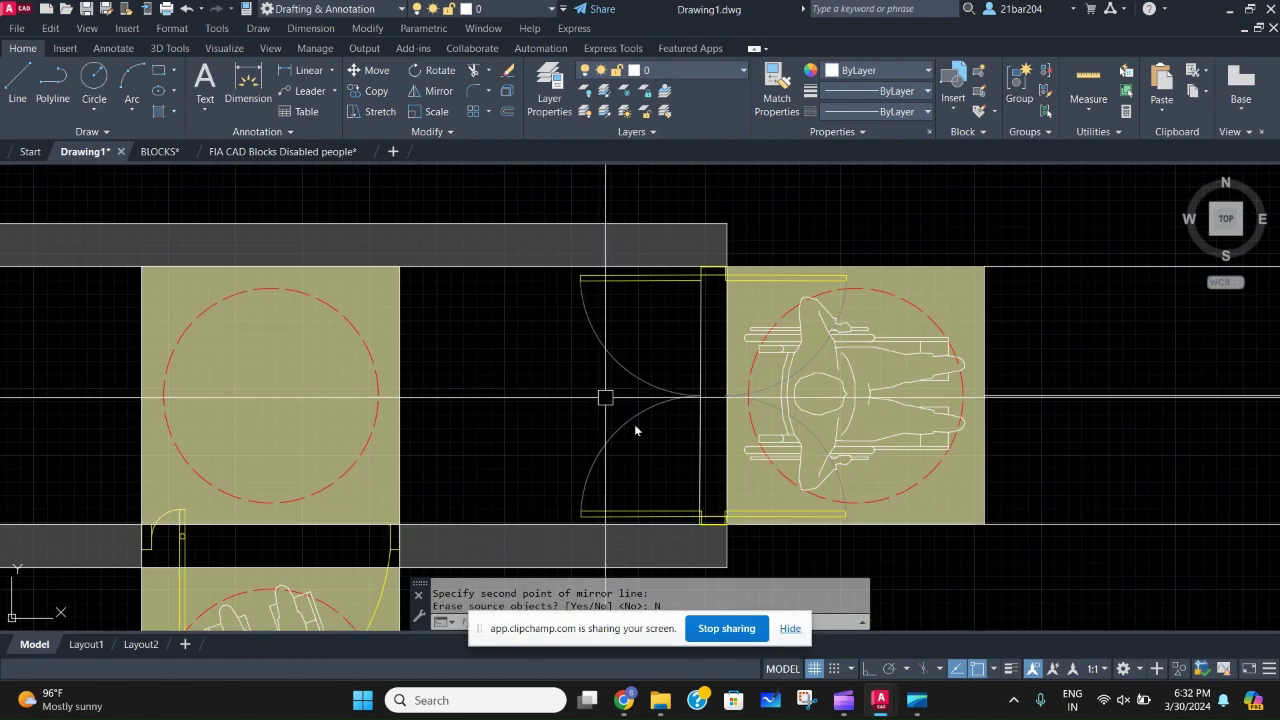
click(644, 430)
click(575, 320)
scroll(575, 319, down, 3)
key(Escape)
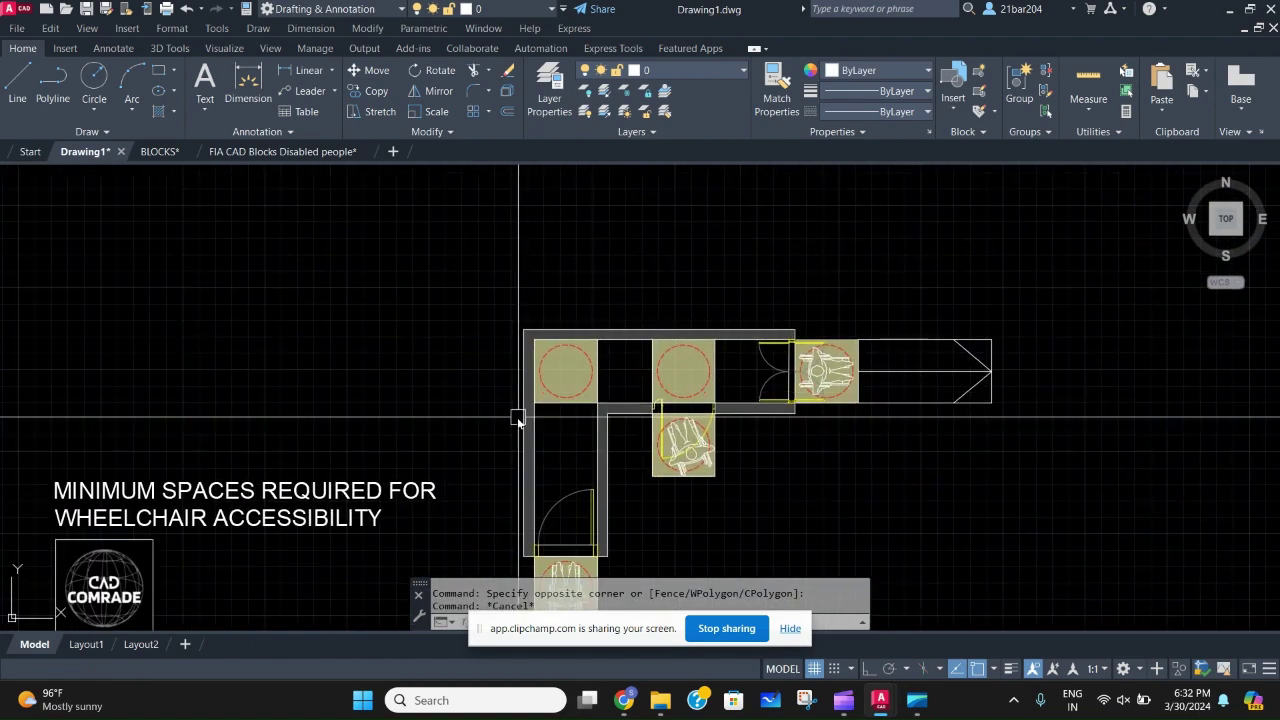
scroll(768, 383, up, 2)
middle_drag(648, 432, 642, 328)
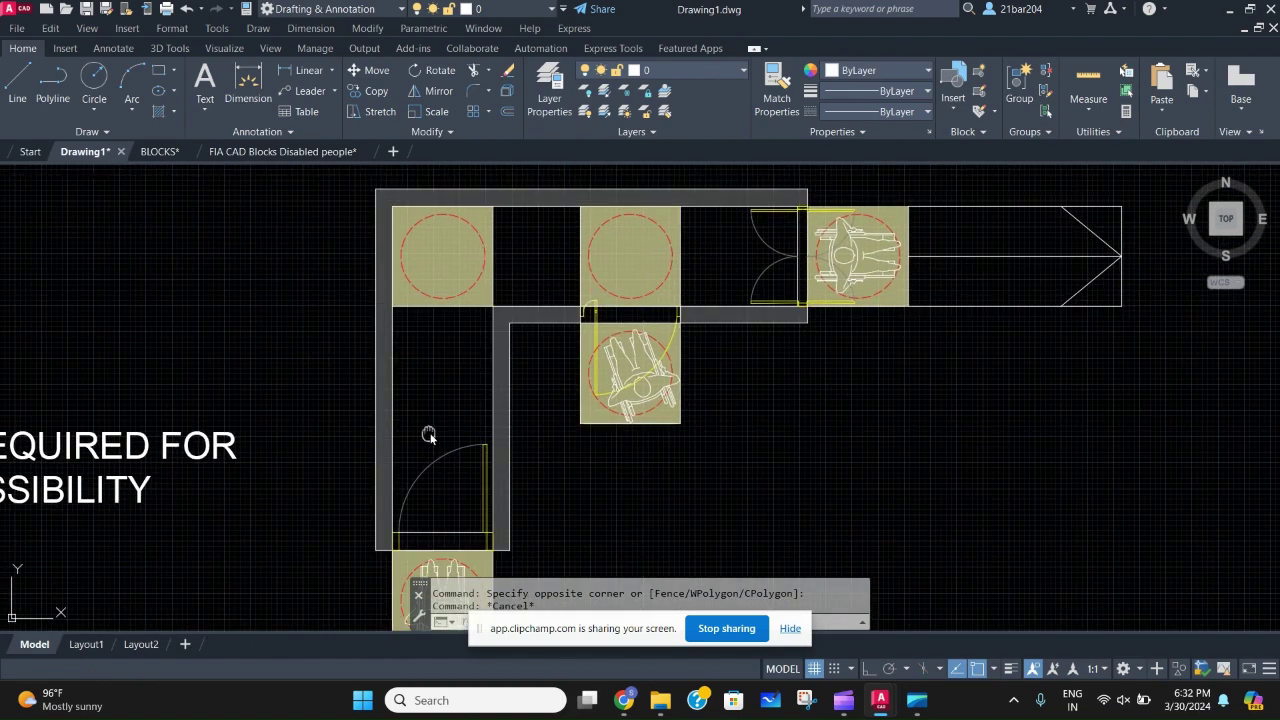
middle_drag(429, 436, 635, 344)
scroll(654, 337, down, 2)
scroll(655, 338, up, 2)
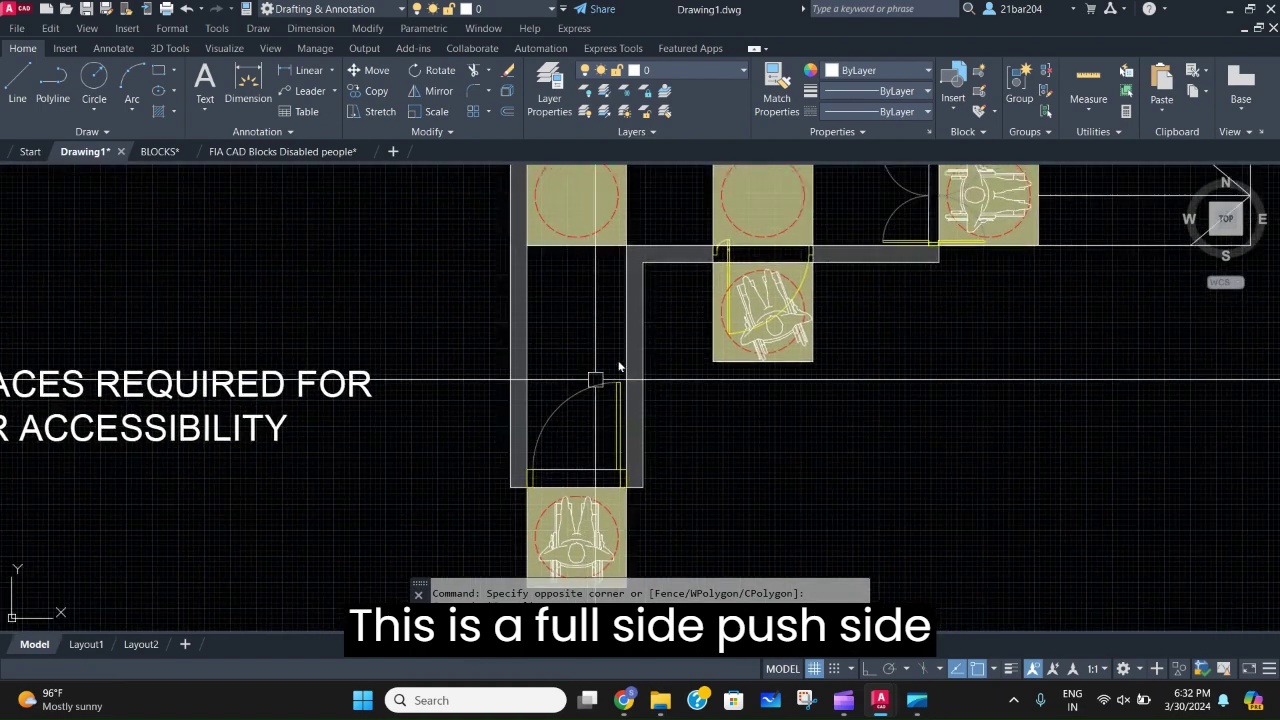
scroll(654, 463, down, 2)
middle_drag(703, 431, 664, 444)
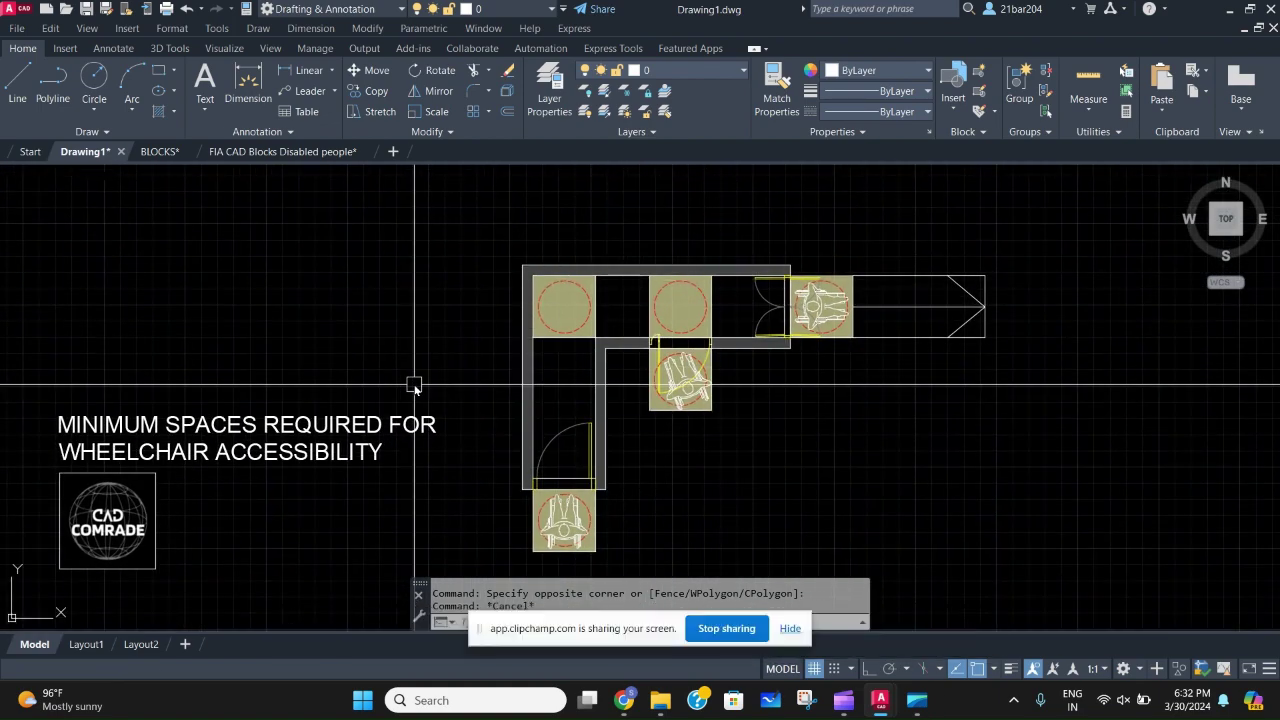
scroll(626, 346, up, 2)
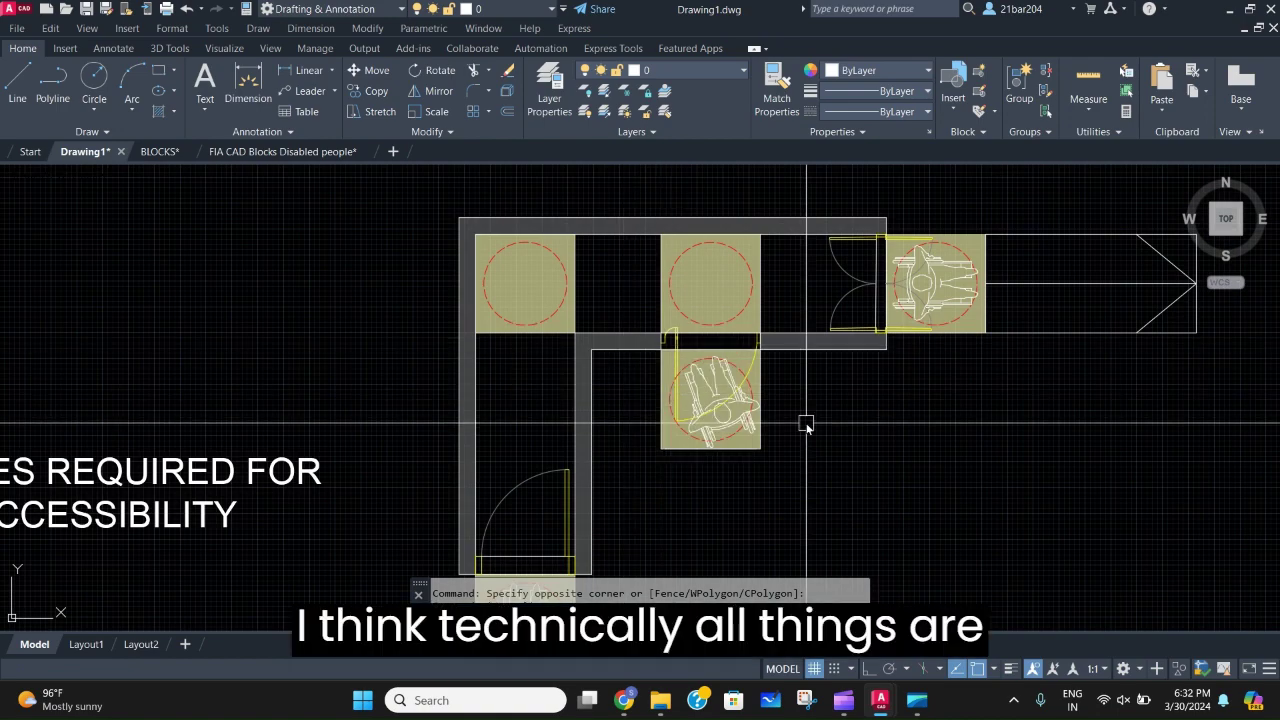
scroll(804, 422, down, 2)
middle_drag(804, 422, 776, 414)
scroll(647, 515, up, 4)
middle_drag(647, 513, 635, 325)
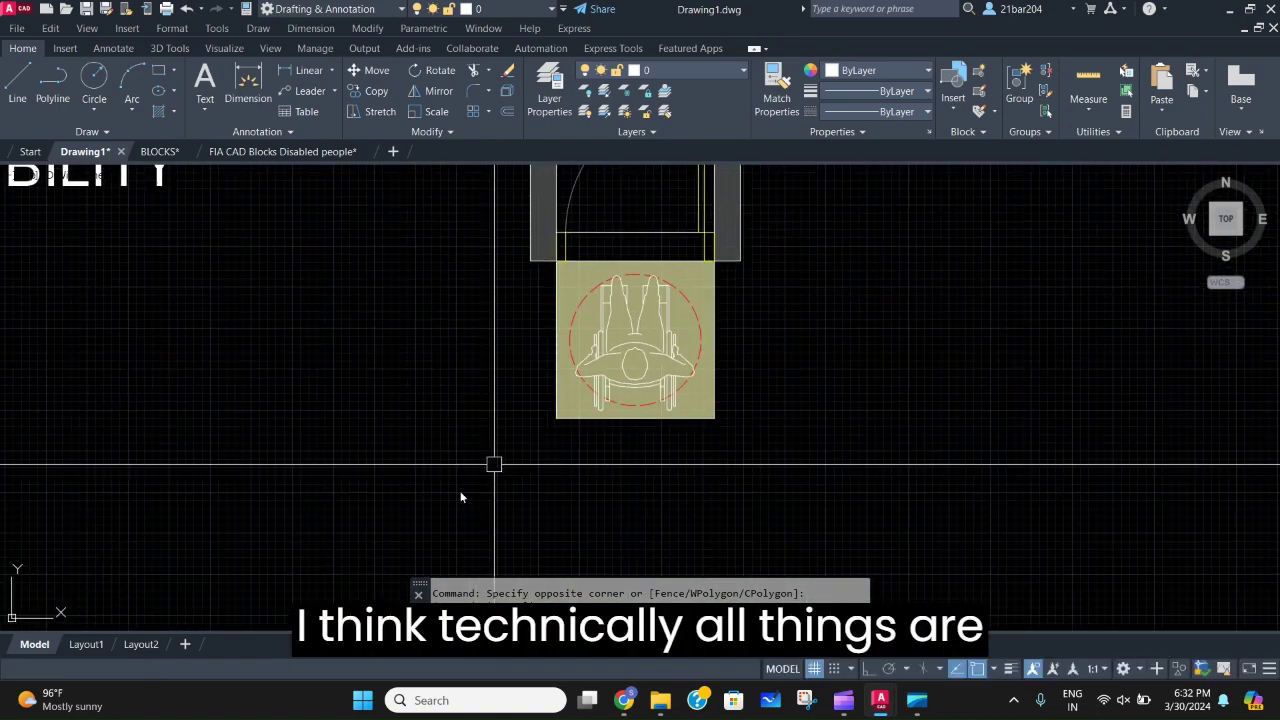
Dimension the bottom width of the turning square outside the lower door with Ortho on, placing the dimension line just below it.
key(Return)
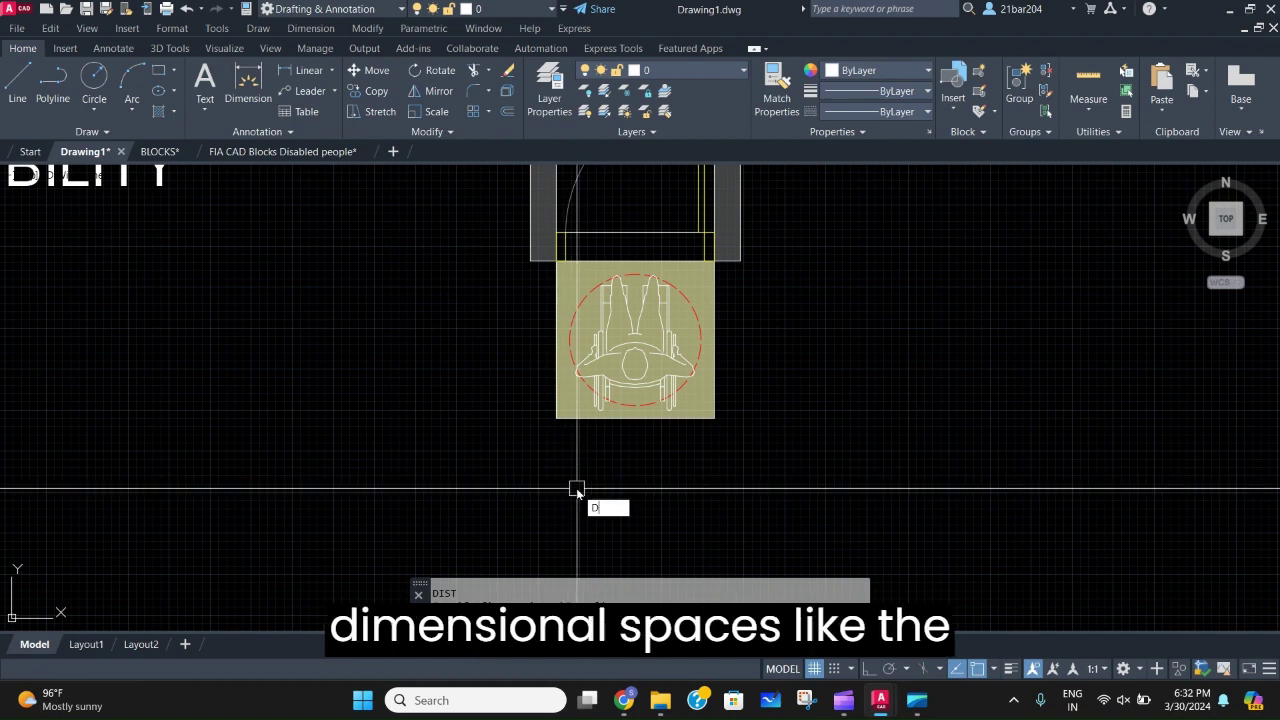
click(557, 418)
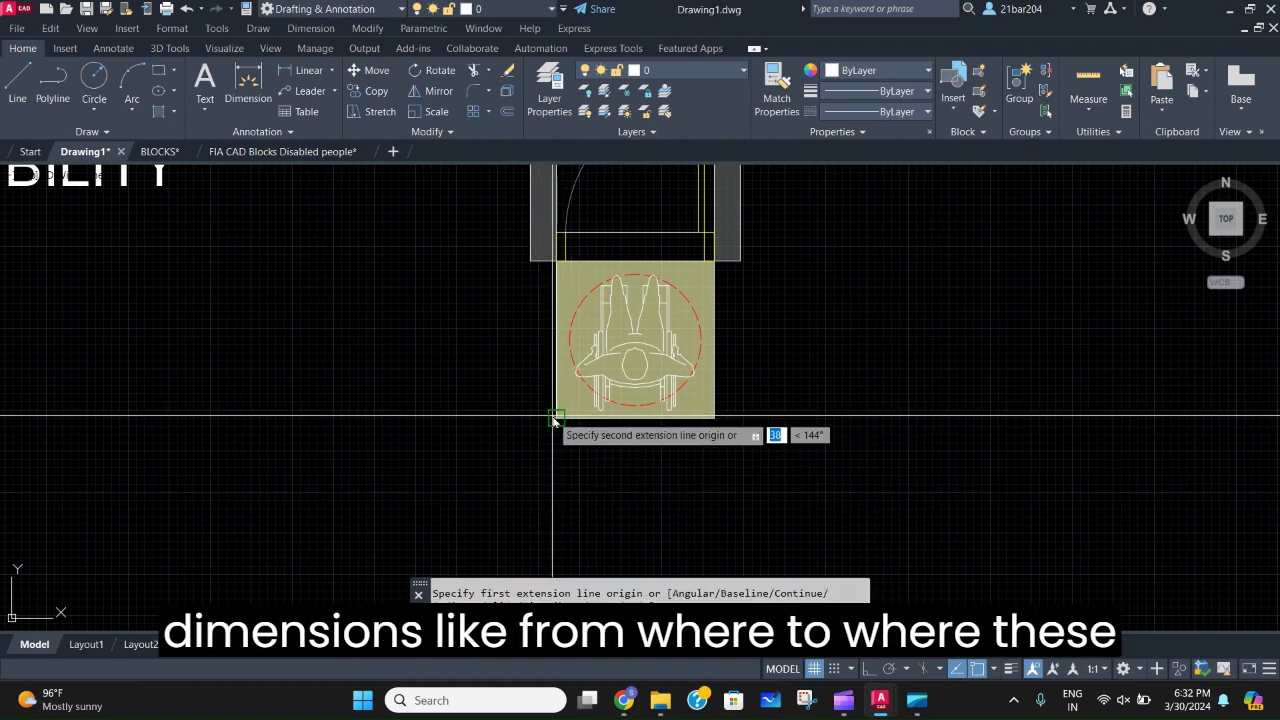
click(714, 421)
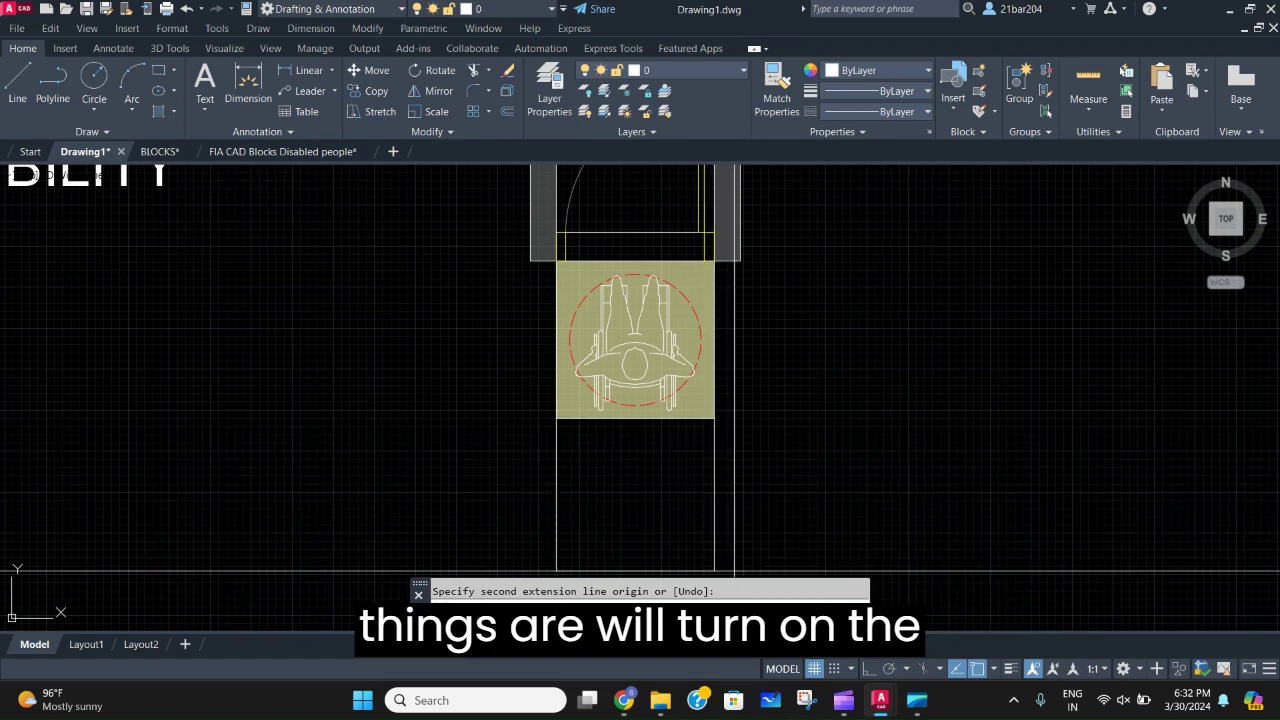
click(869, 669)
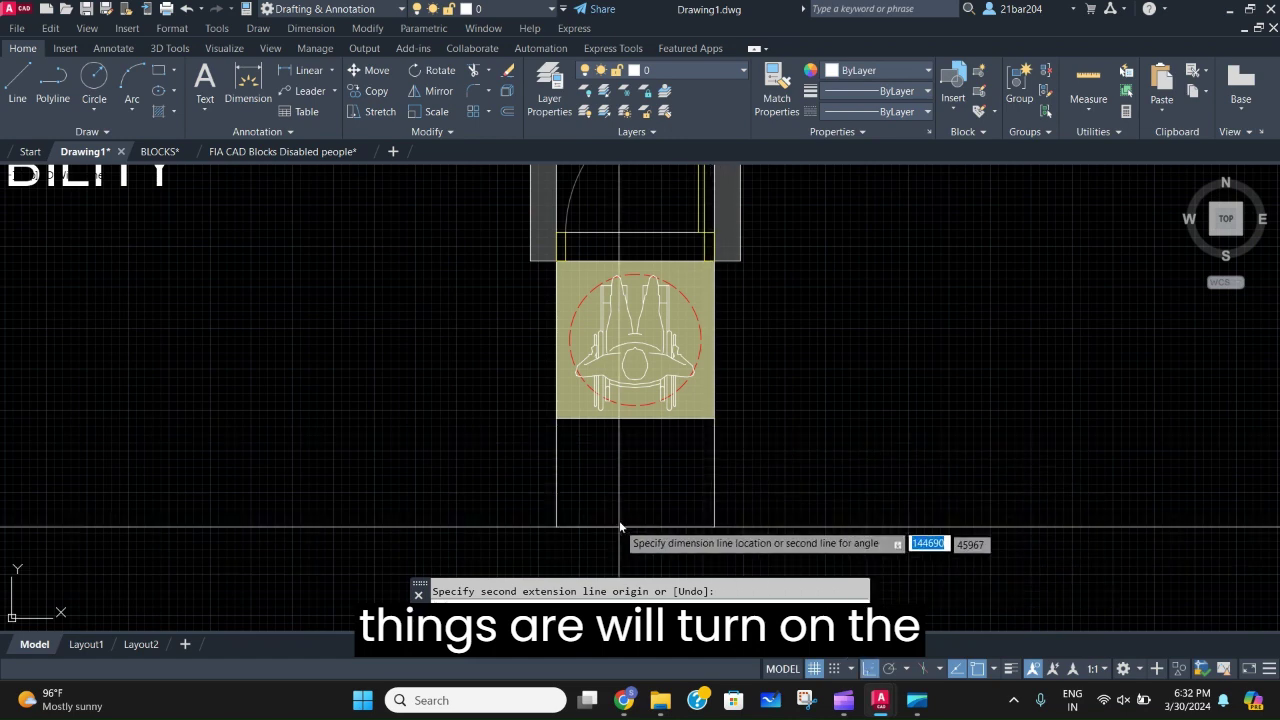
click(627, 447)
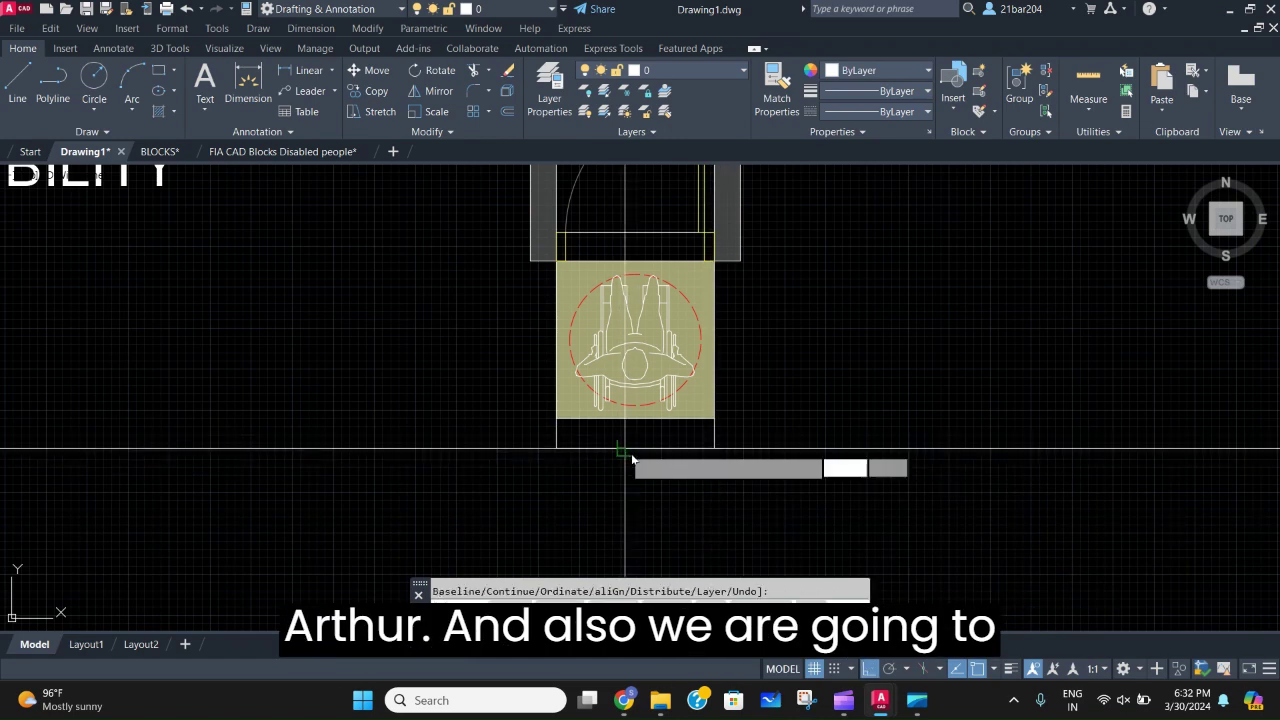
Open the properties of the new width dimension and try an arrow size of 200, settling on 150.
click(678, 472)
scroll(627, 445, up, 10)
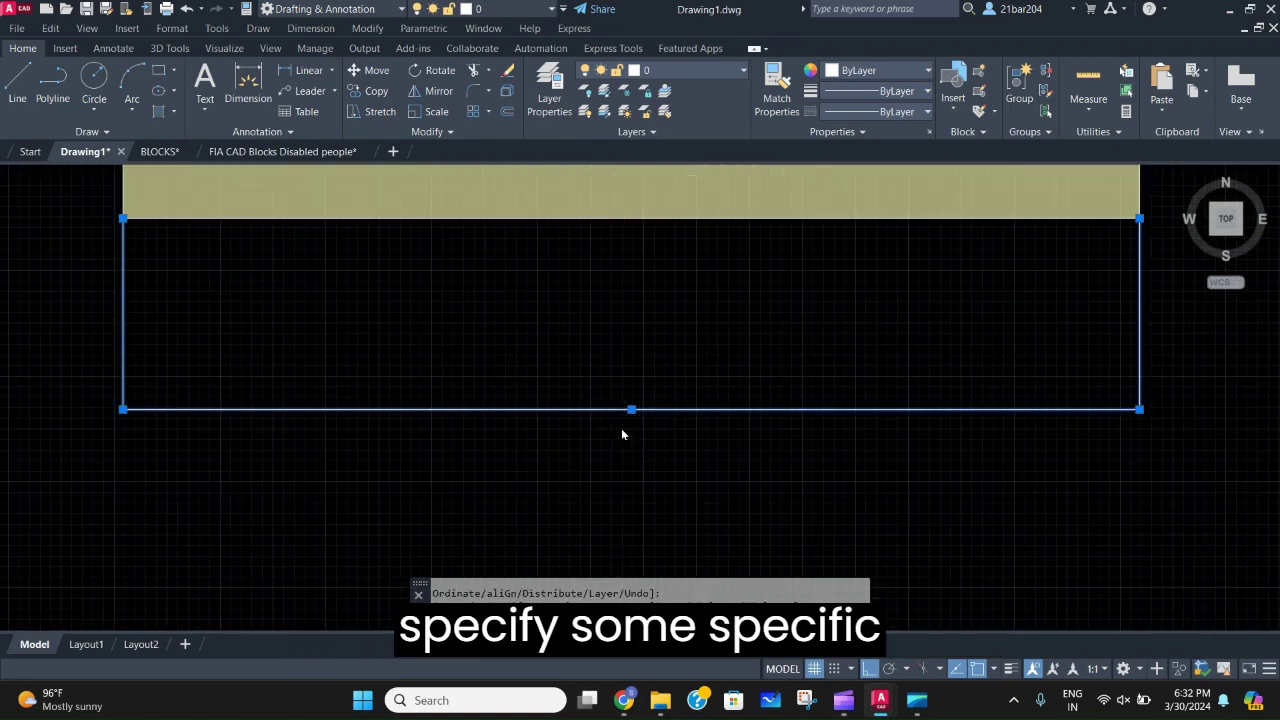
scroll(576, 233, down, 10)
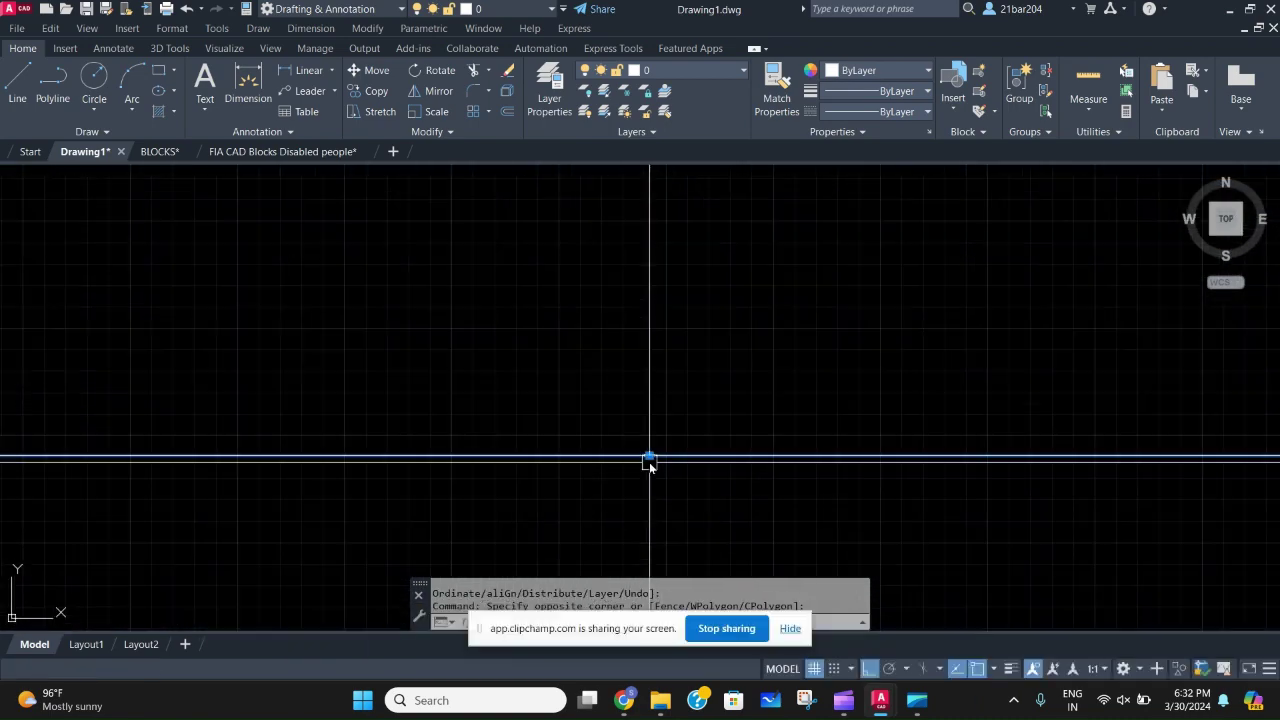
scroll(660, 465, down, 5)
scroll(681, 484, up, 7)
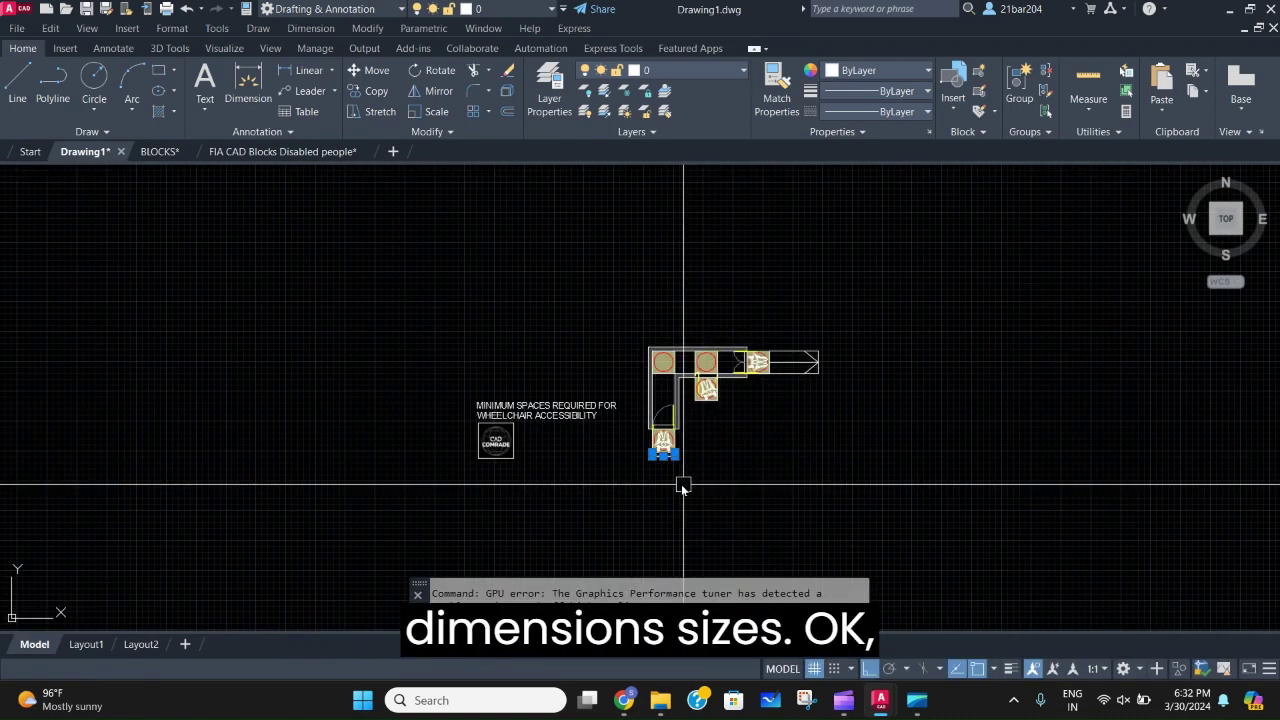
key(ctrl+1)
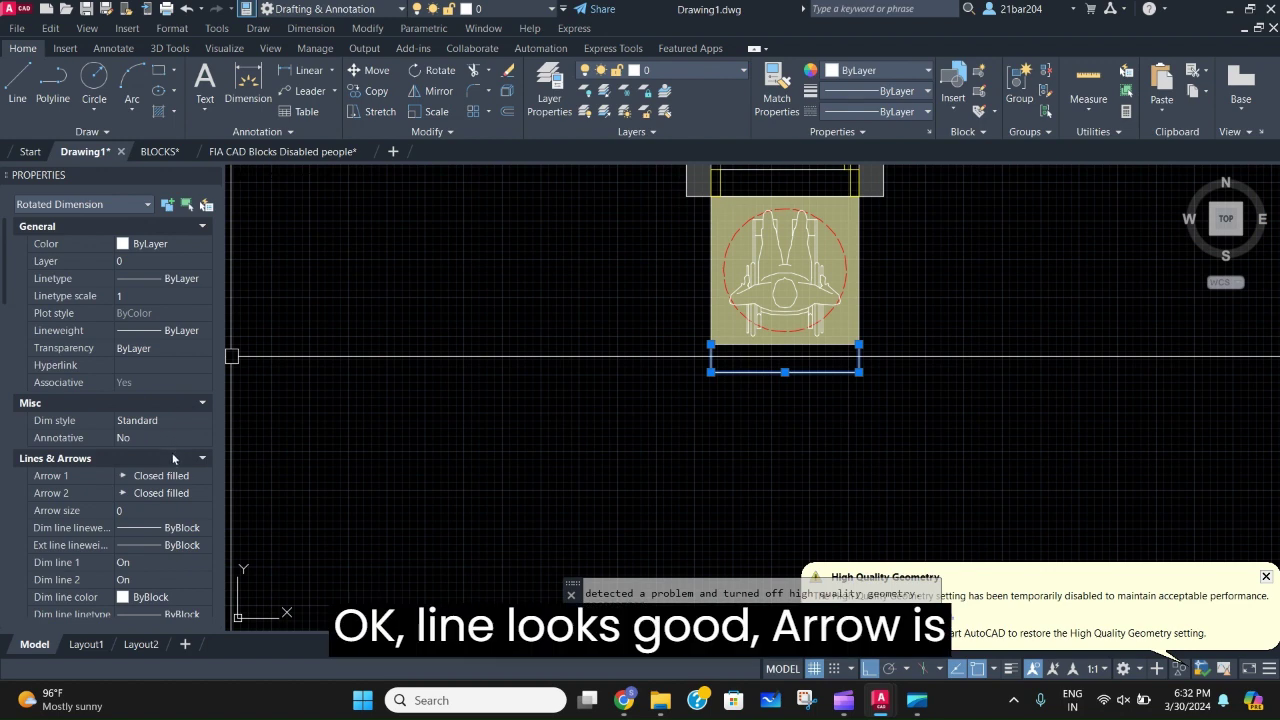
scroll(160, 440, down, 2)
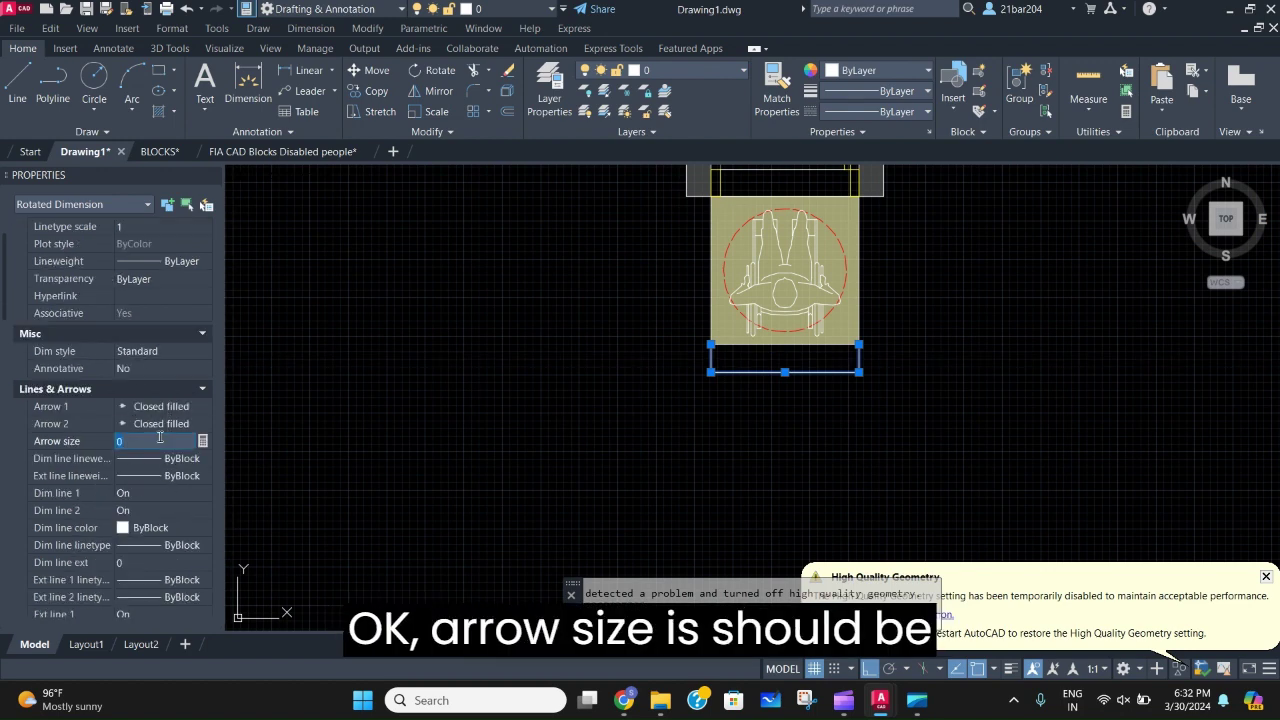
text(200)
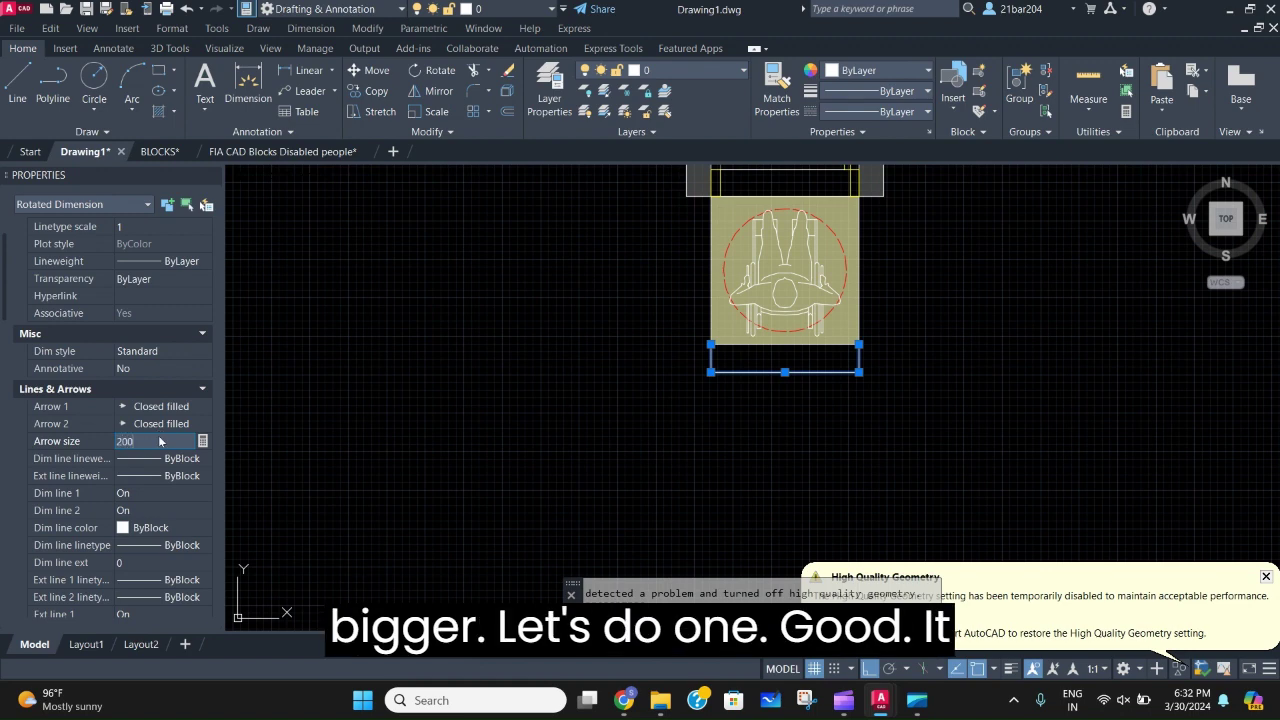
key(Return)
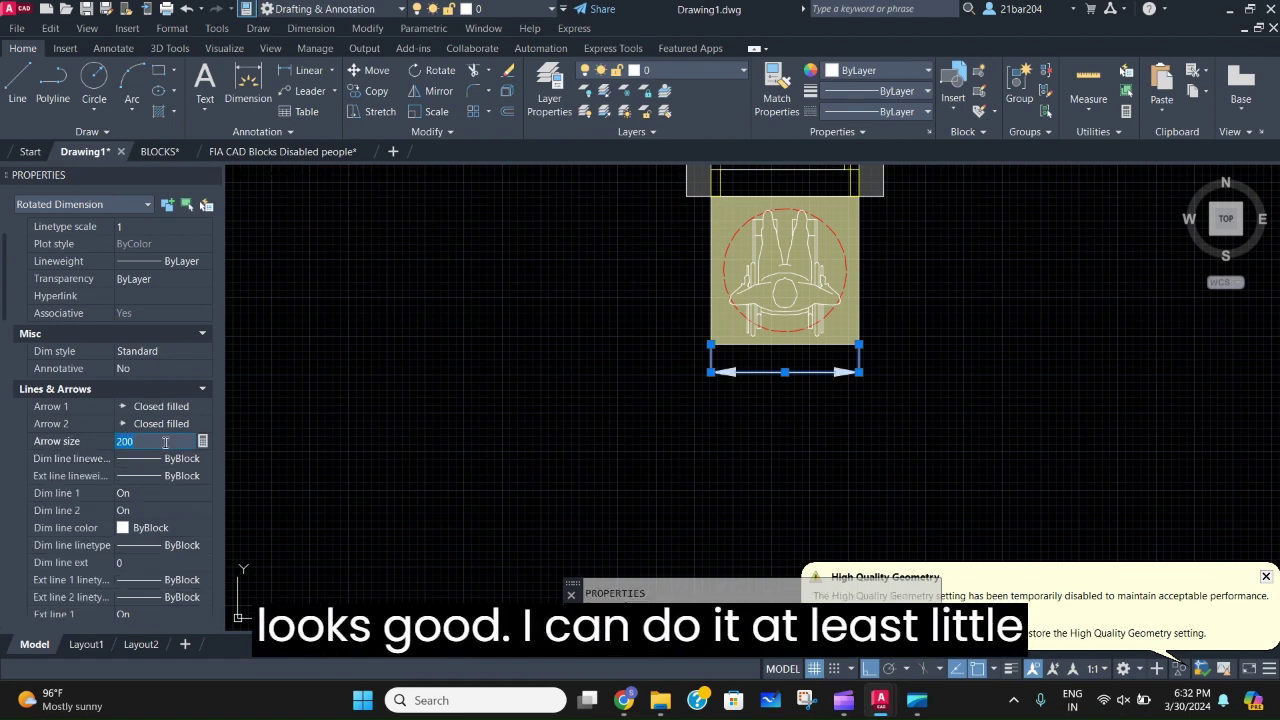
key(BackSpace)
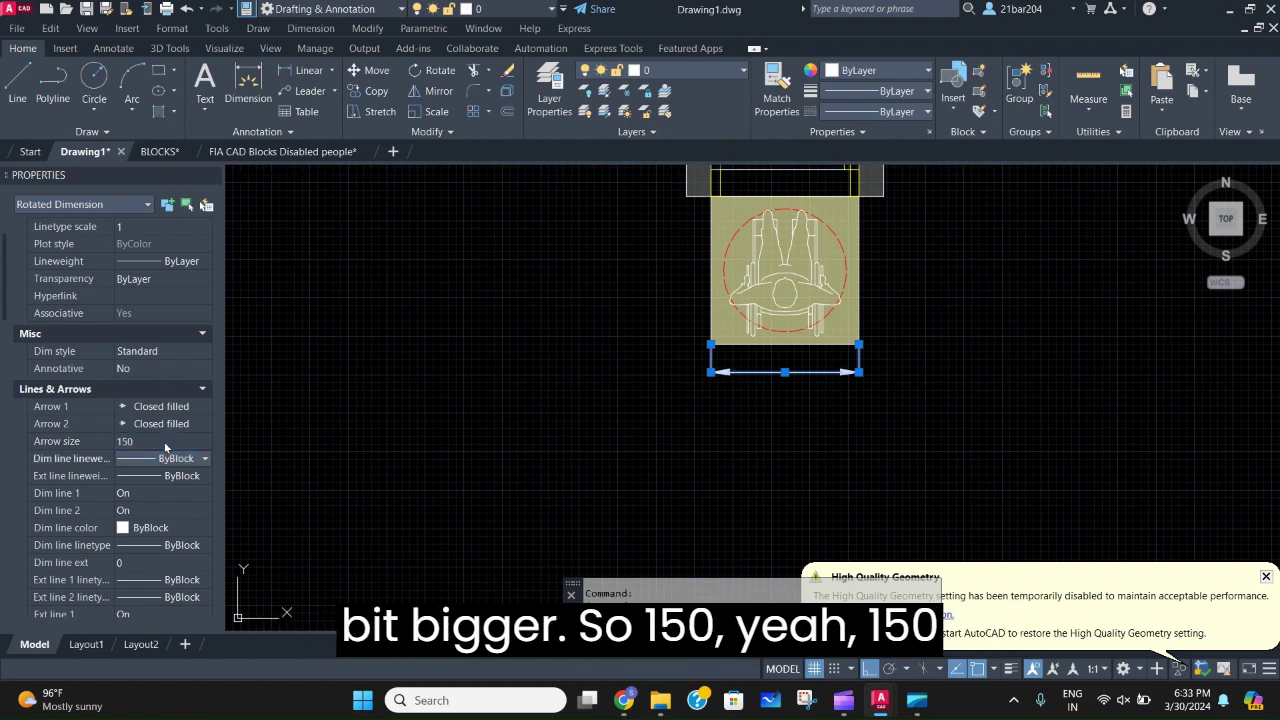
Set the dimension's text to horizontally centered and vertically above the line, with a text height of 100.
scroll(148, 475, down, 2)
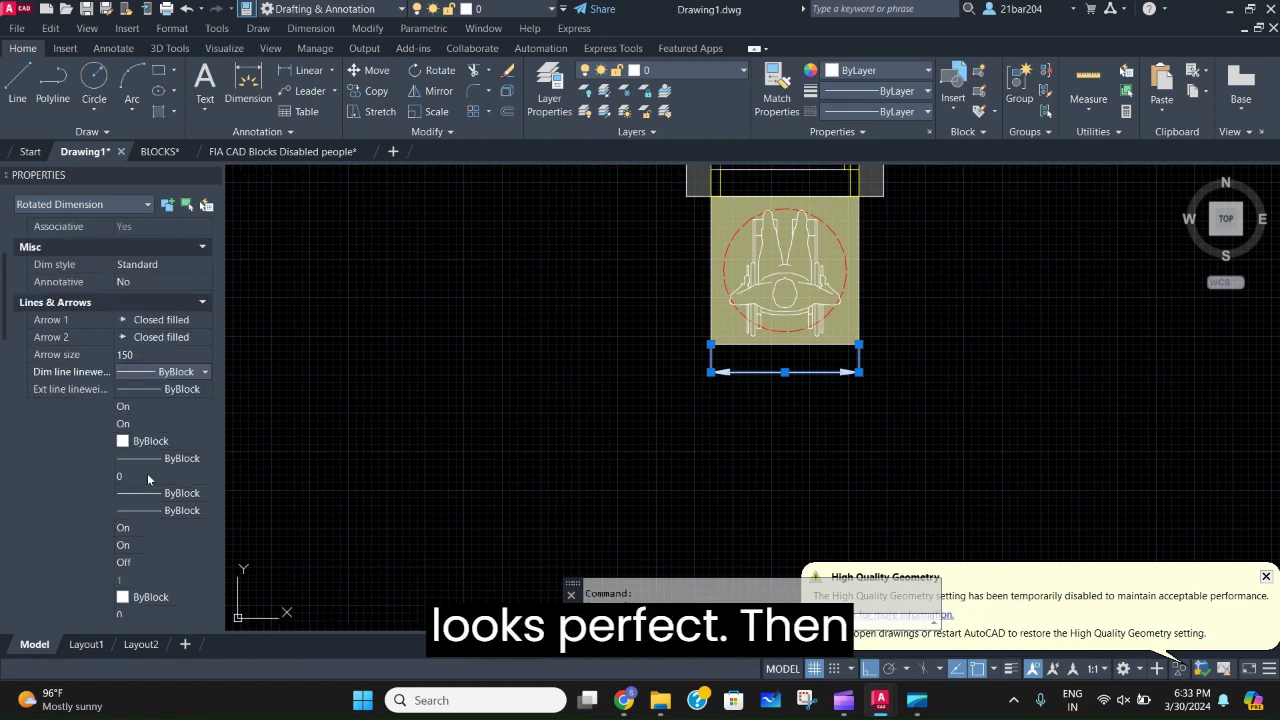
scroll(147, 473, down, 6)
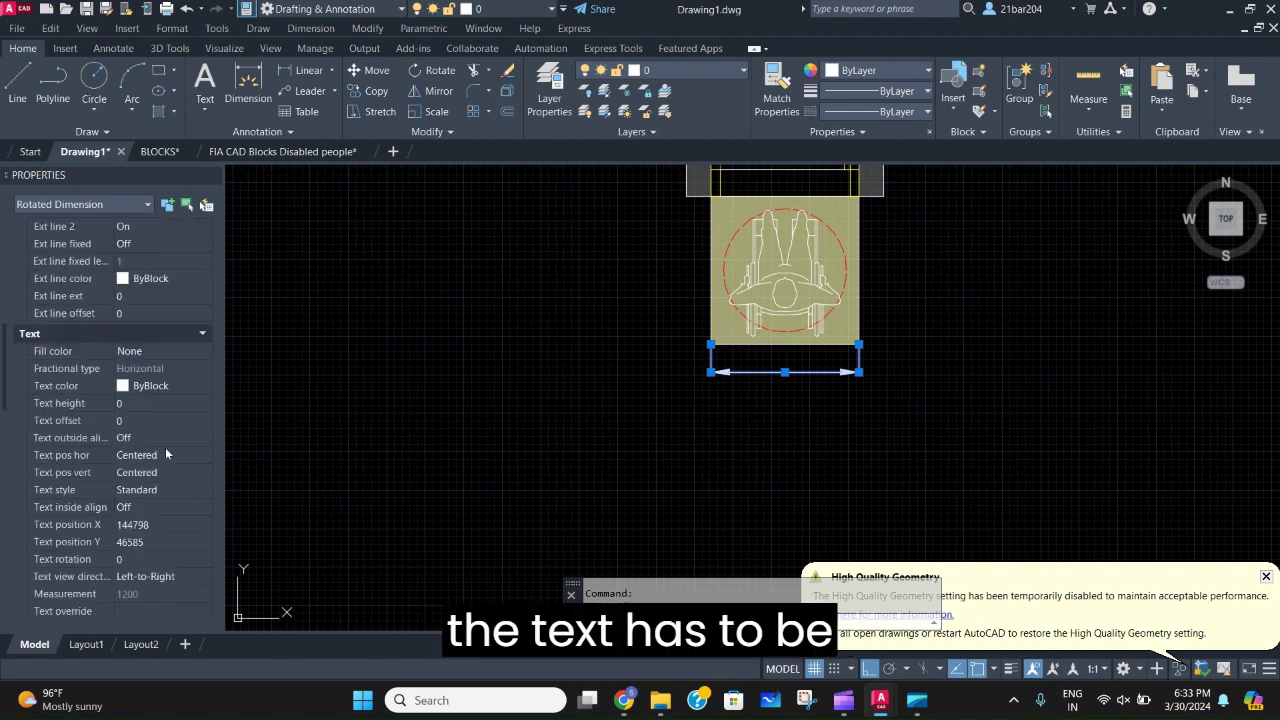
click(164, 454)
click(174, 455)
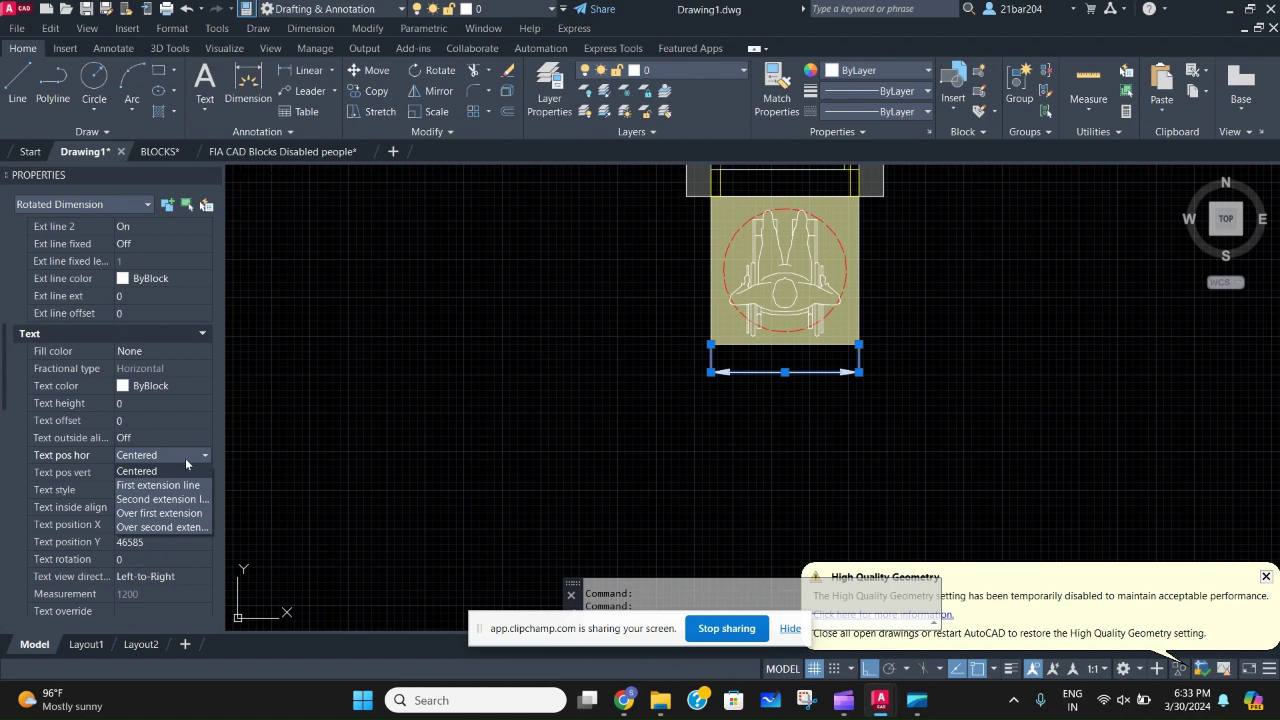
click(181, 466)
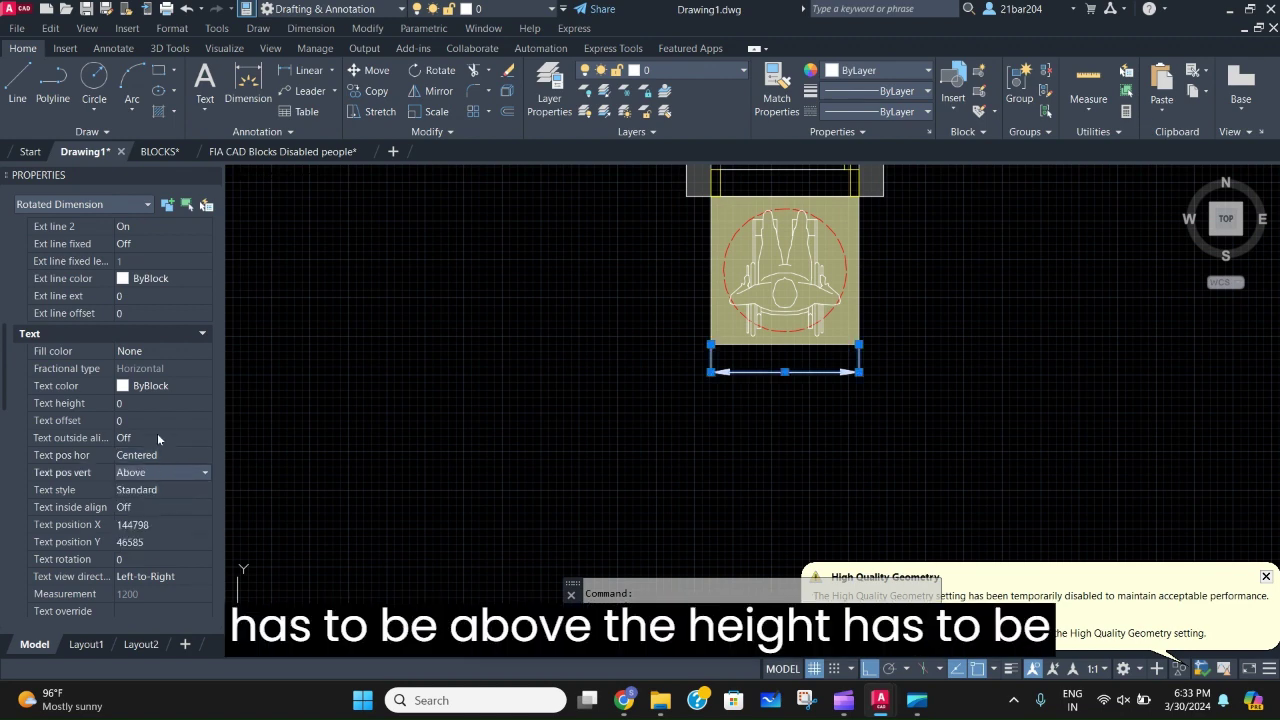
click(168, 404)
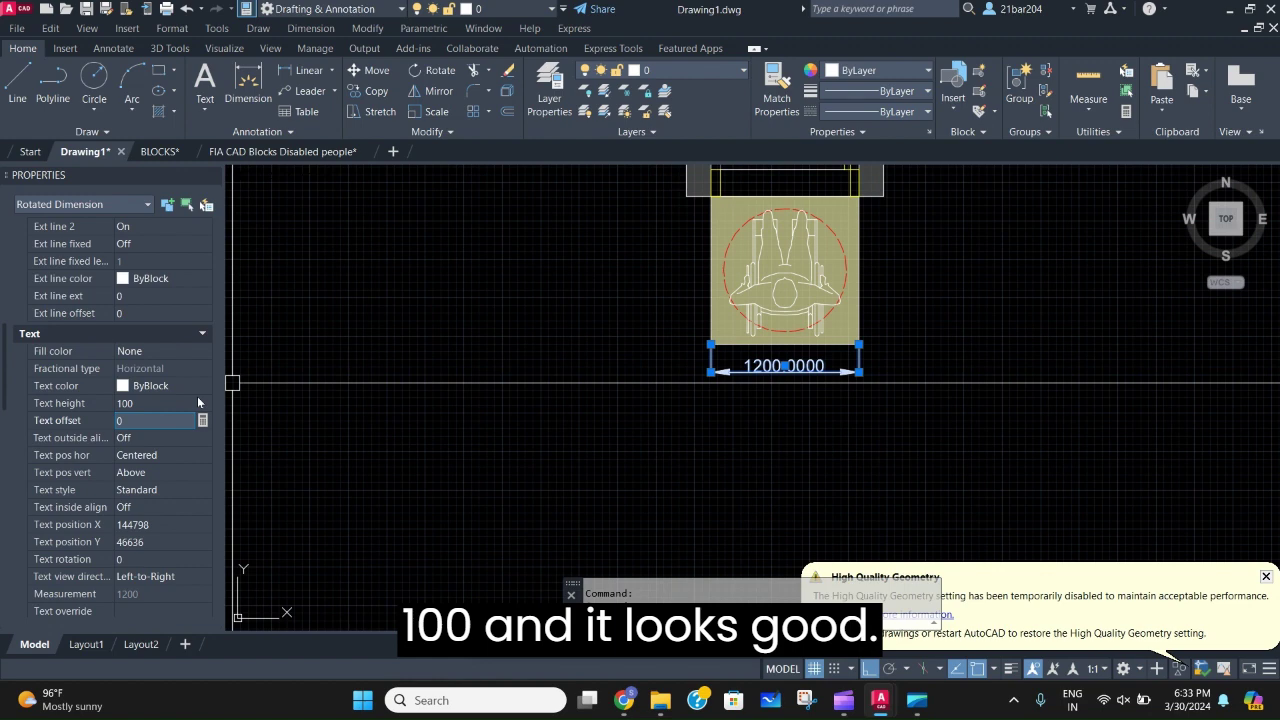
scroll(139, 428, up, 8)
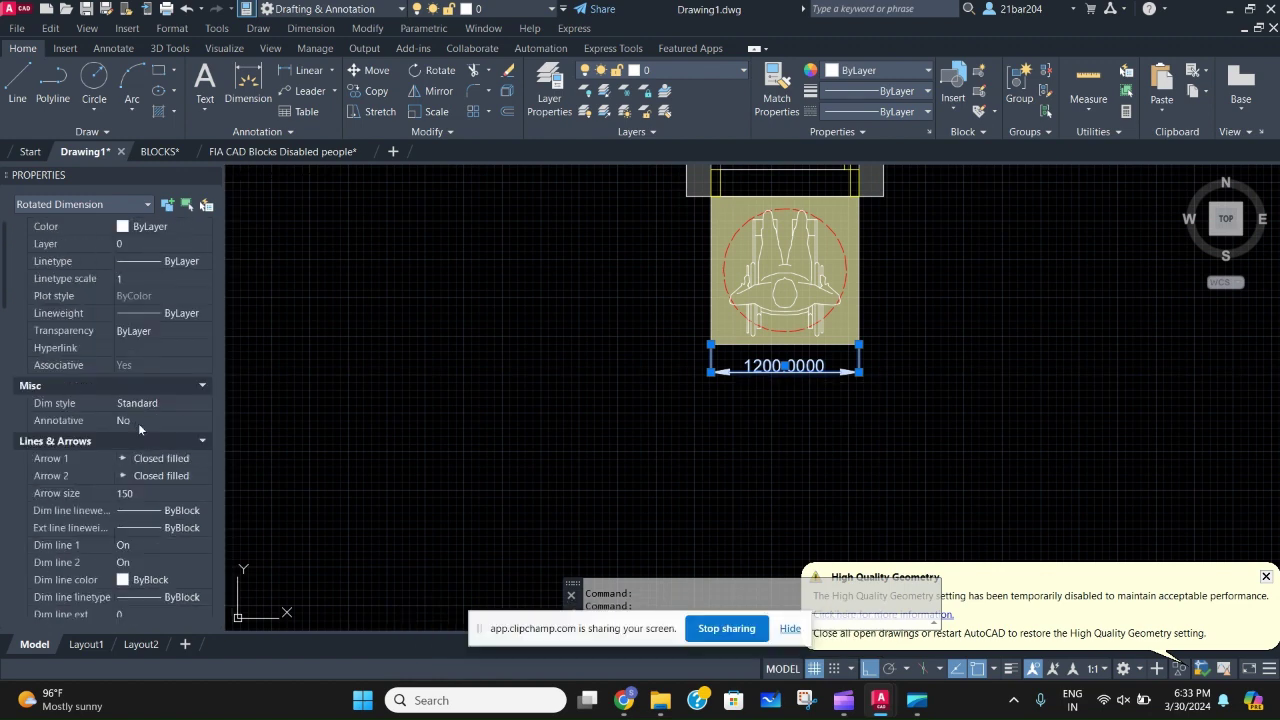
Set the width dimension's precision to 0, look through its remaining properties and close them.
scroll(139, 428, up, 1)
scroll(139, 428, down, 10)
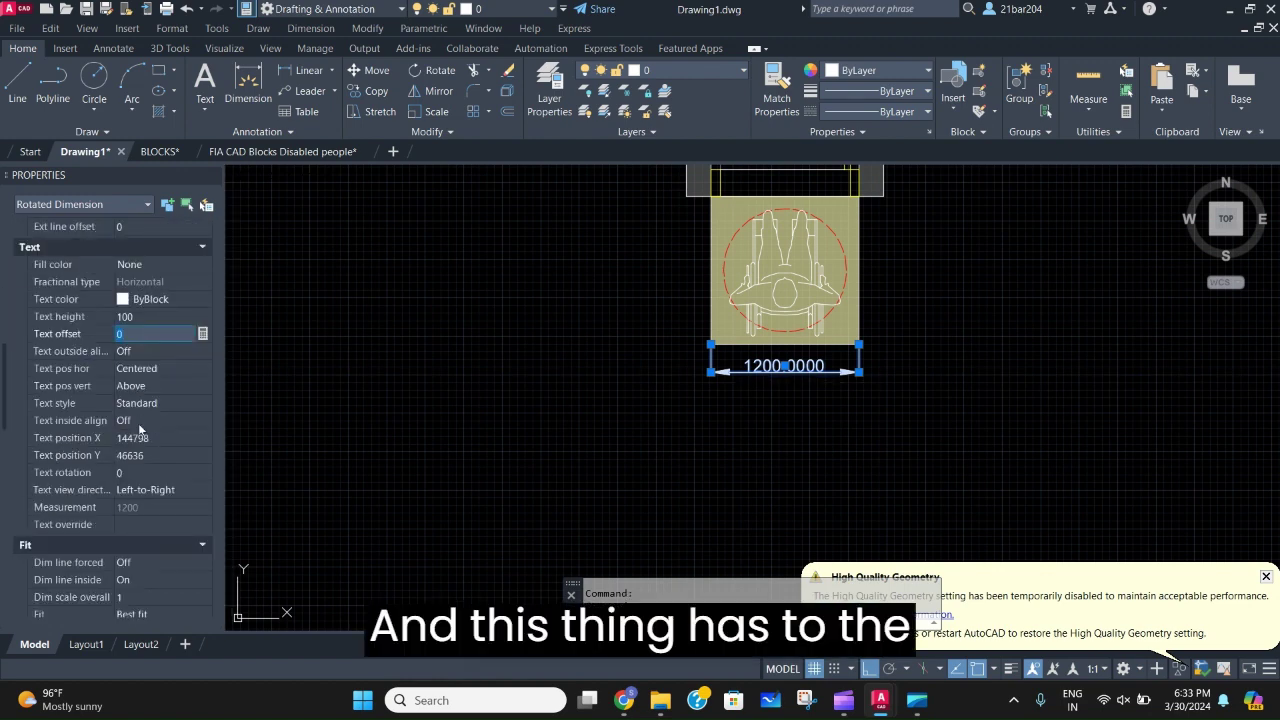
scroll(143, 423, down, 9)
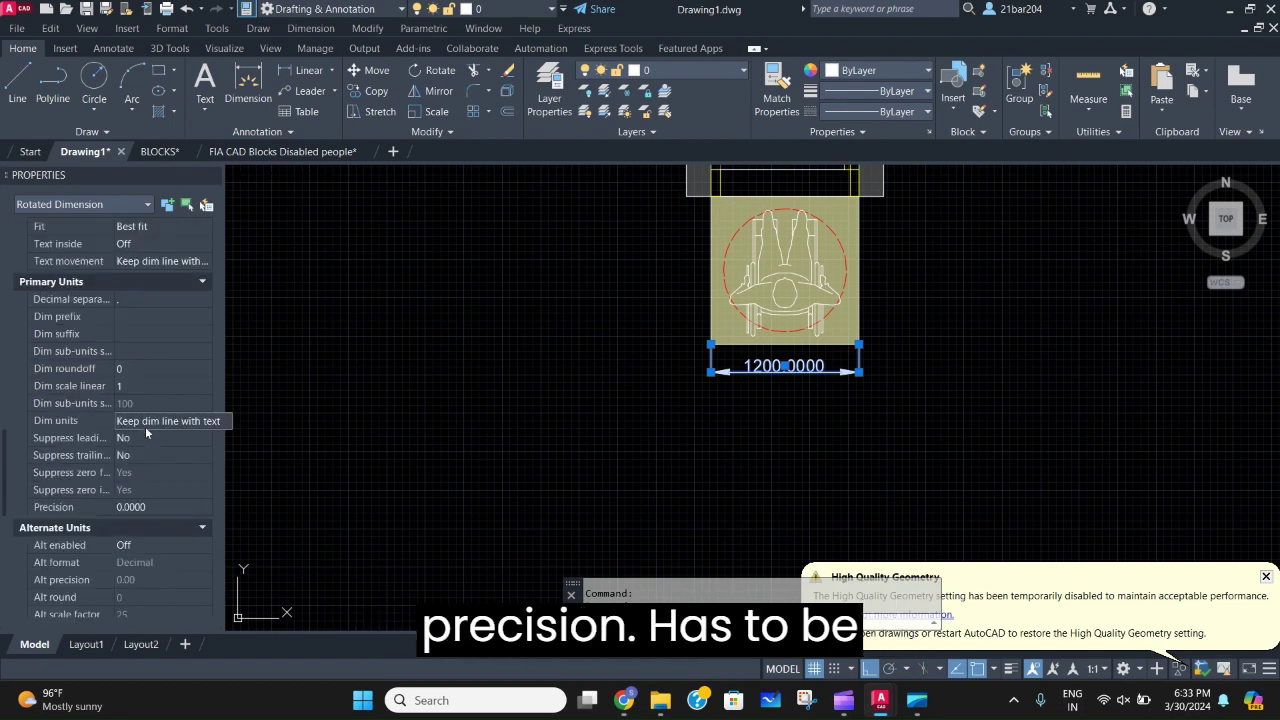
click(158, 509)
click(158, 509)
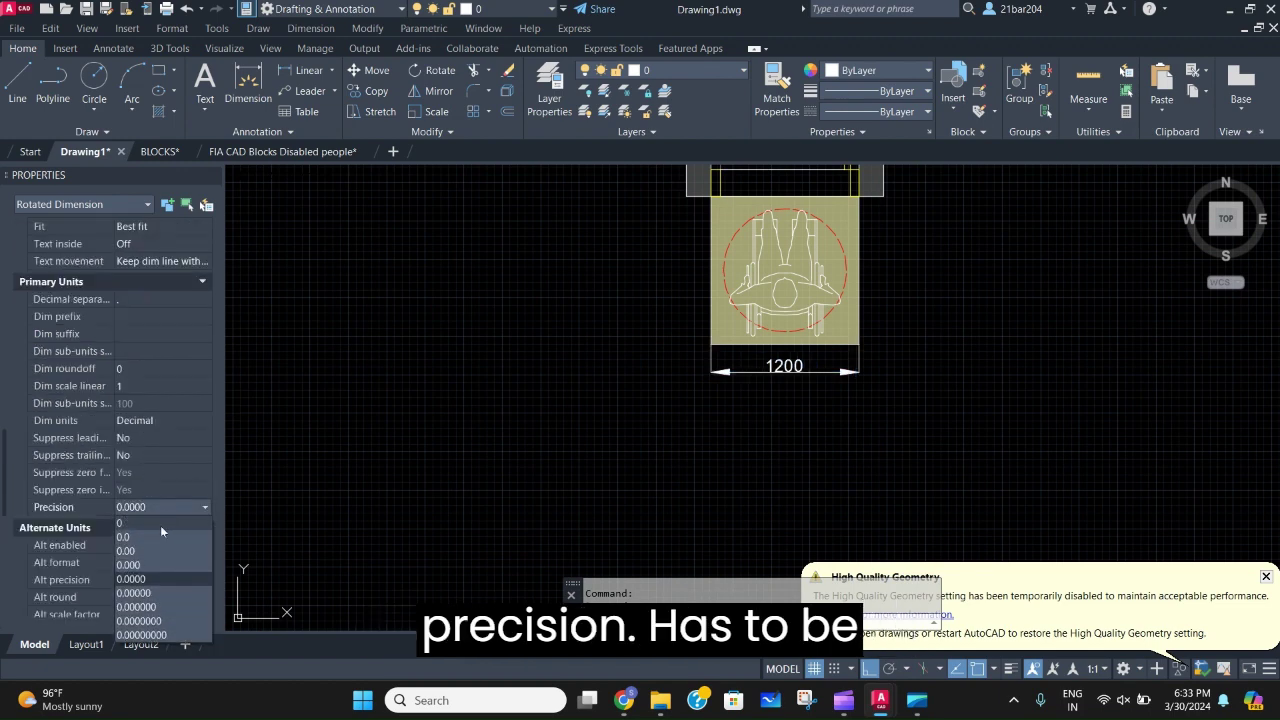
click(160, 525)
scroll(166, 405, down, 6)
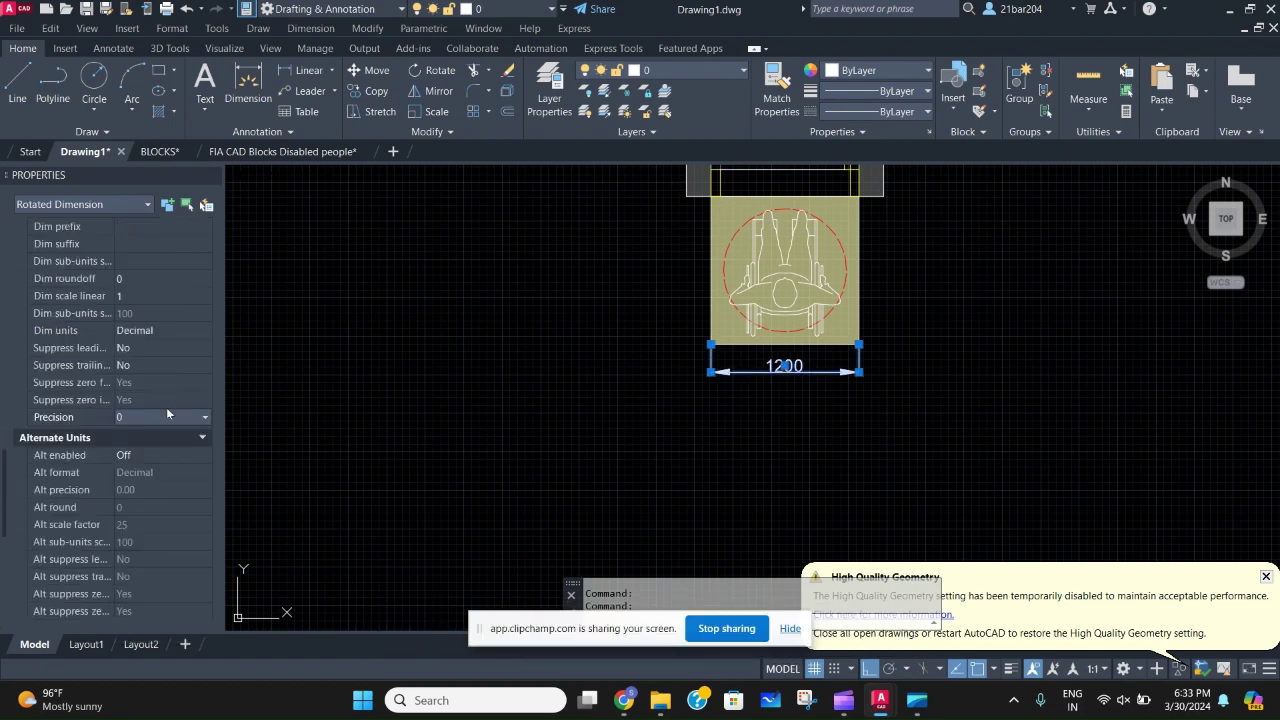
scroll(166, 407, down, 3)
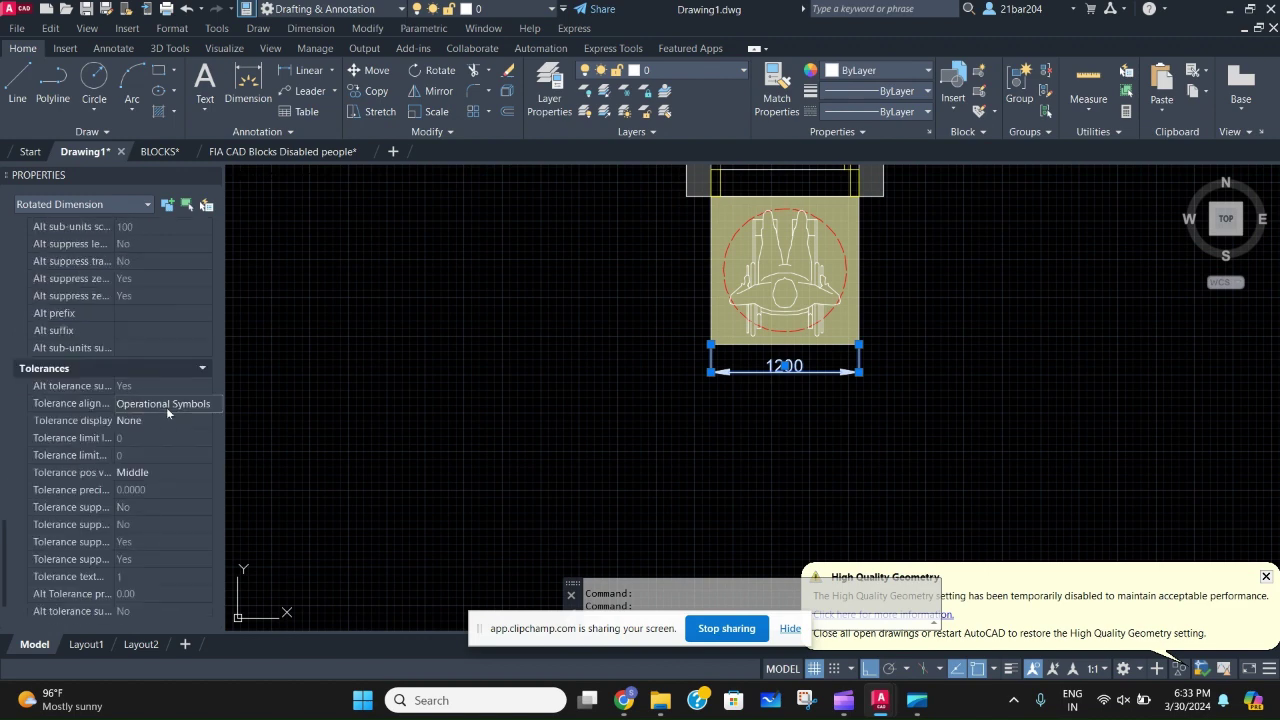
scroll(116, 303, down, 5)
scroll(158, 290, up, 10)
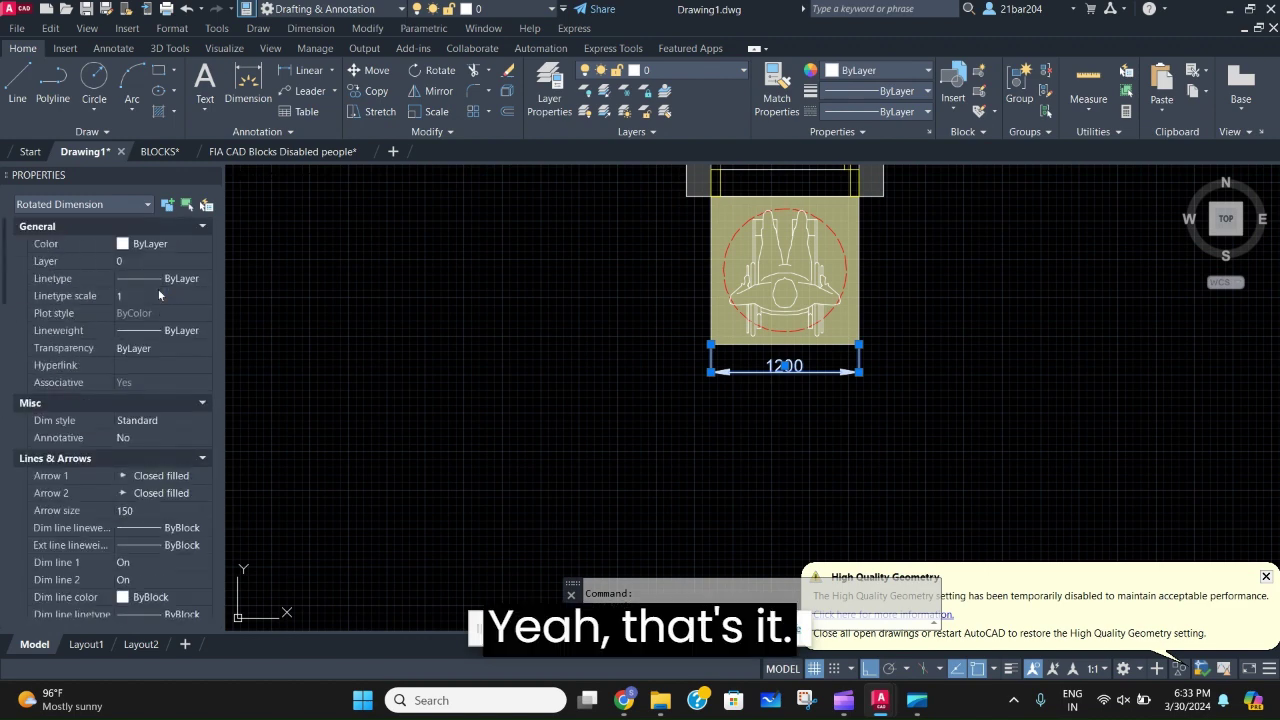
click(302, 251)
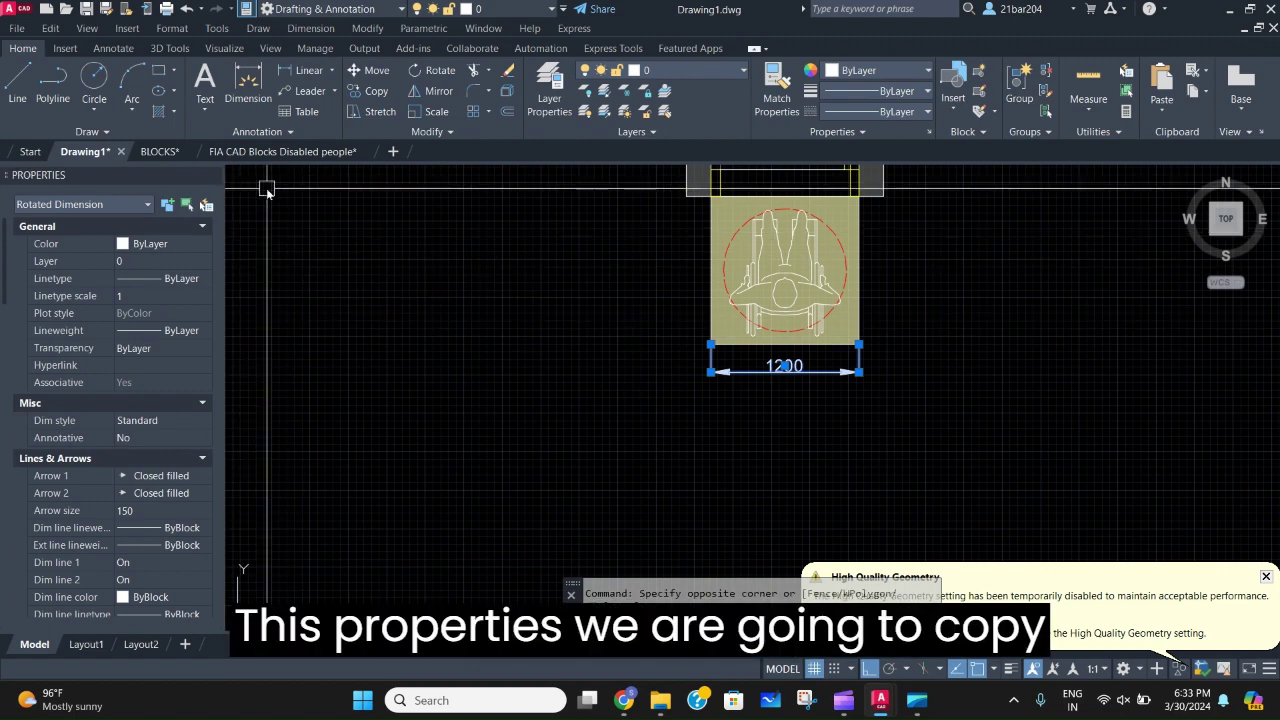
click(211, 175)
Add (4') after the value of the width dimension below the turning square so it reads 1200(4').
scroll(585, 392, up, 5)
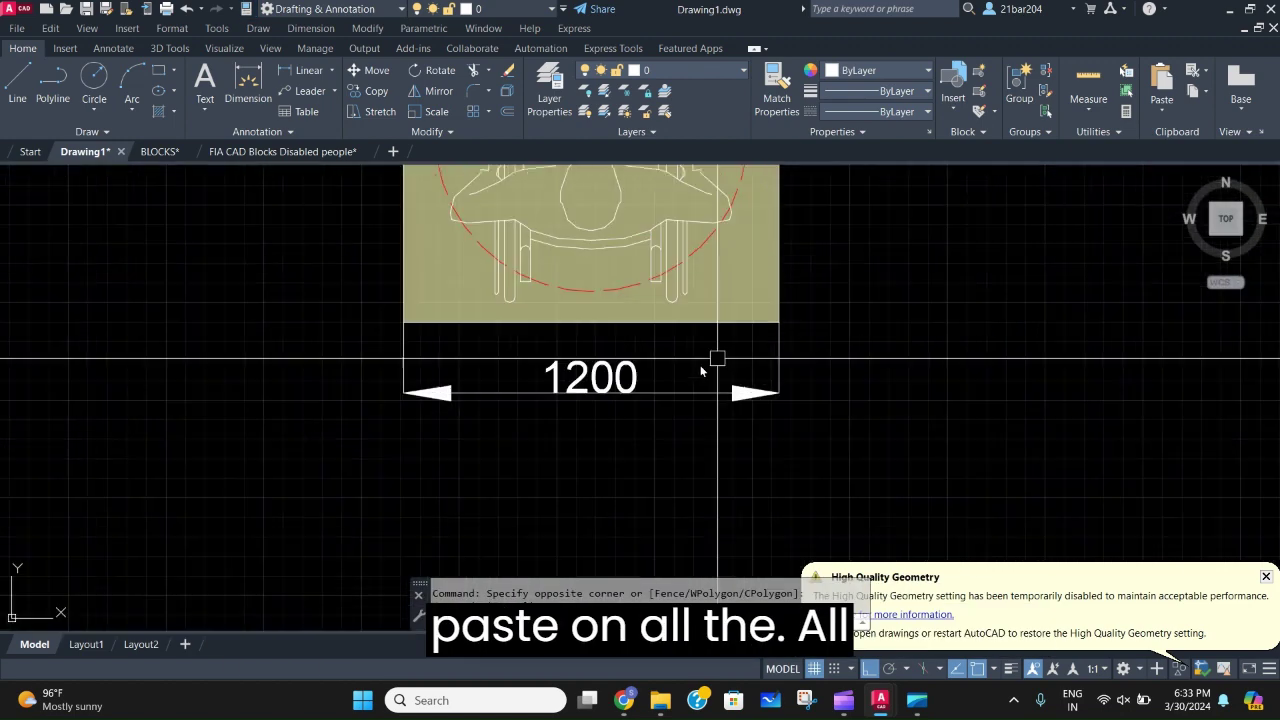
double_click(585, 391)
click(630, 390)
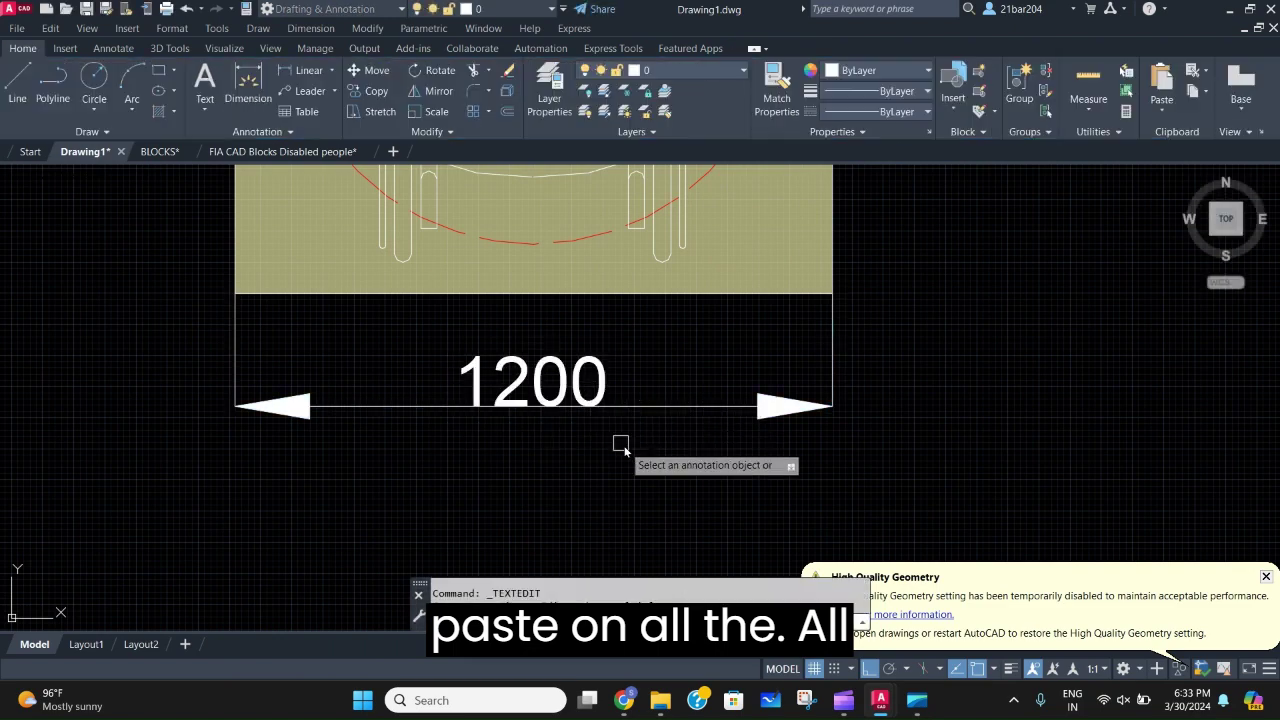
scroll(622, 444, down, 4)
click(616, 428)
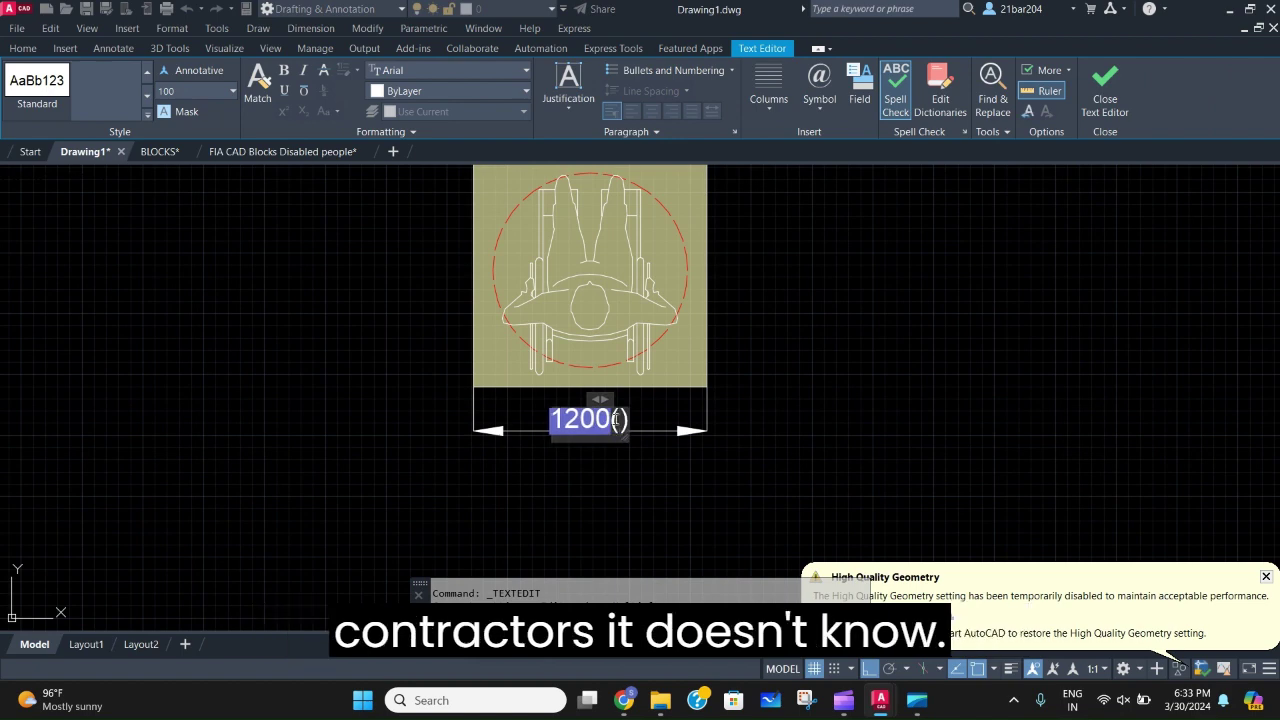
text(4')
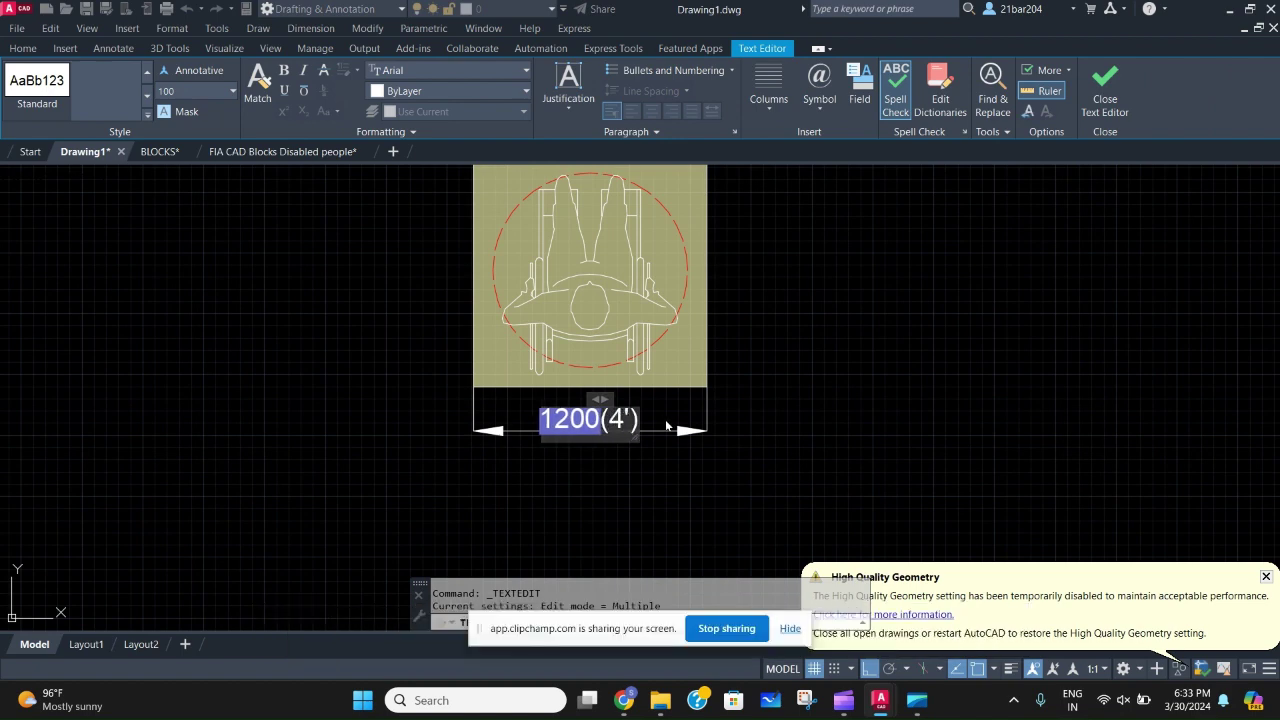
click(988, 428)
Dimension the left edge of the lower turning square, placing the dimension line a little to its left.
scroll(591, 466, down, 2)
scroll(590, 478, up, 4)
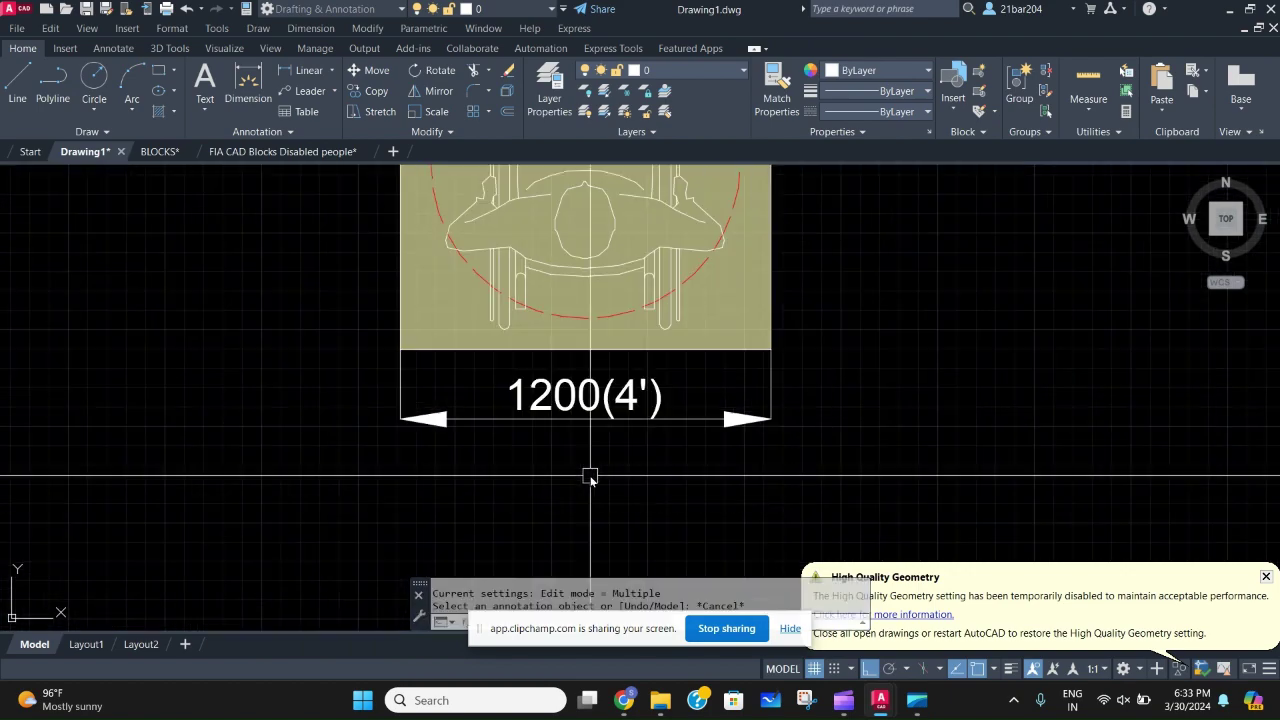
scroll(590, 478, down, 5)
scroll(494, 528, up, 4)
text(DI)
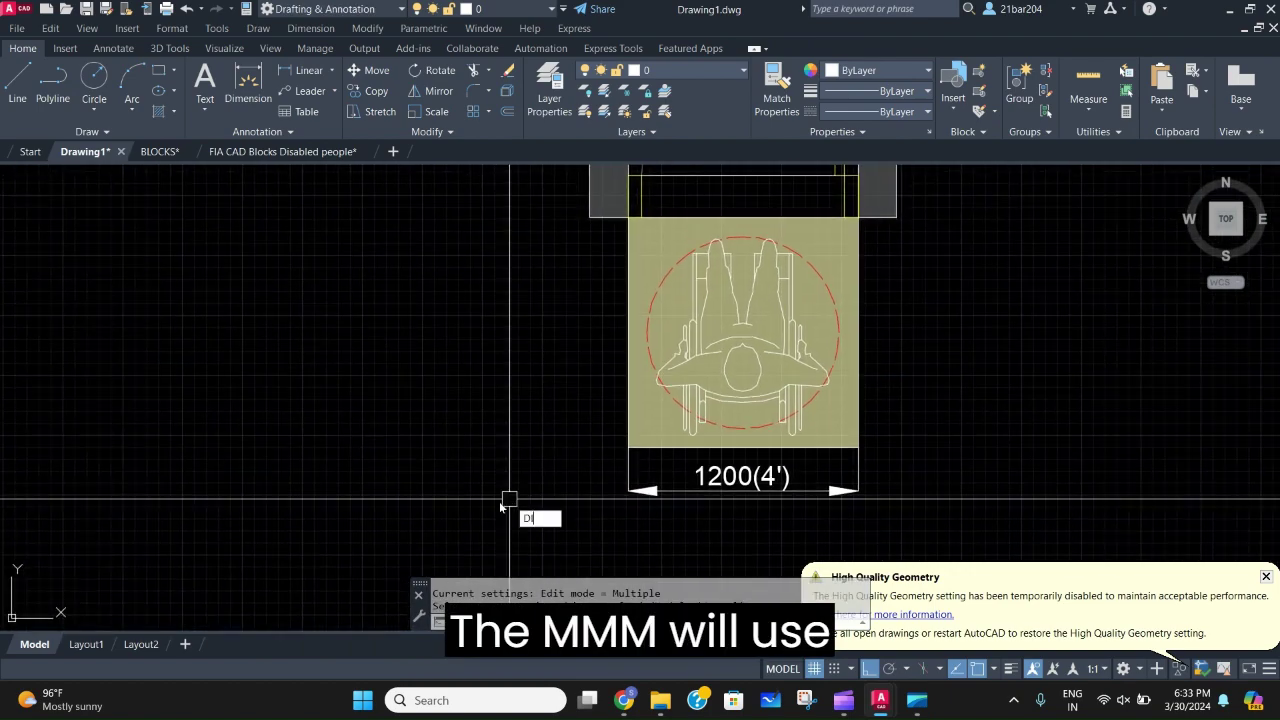
text(M)
key(Return)
click(628, 447)
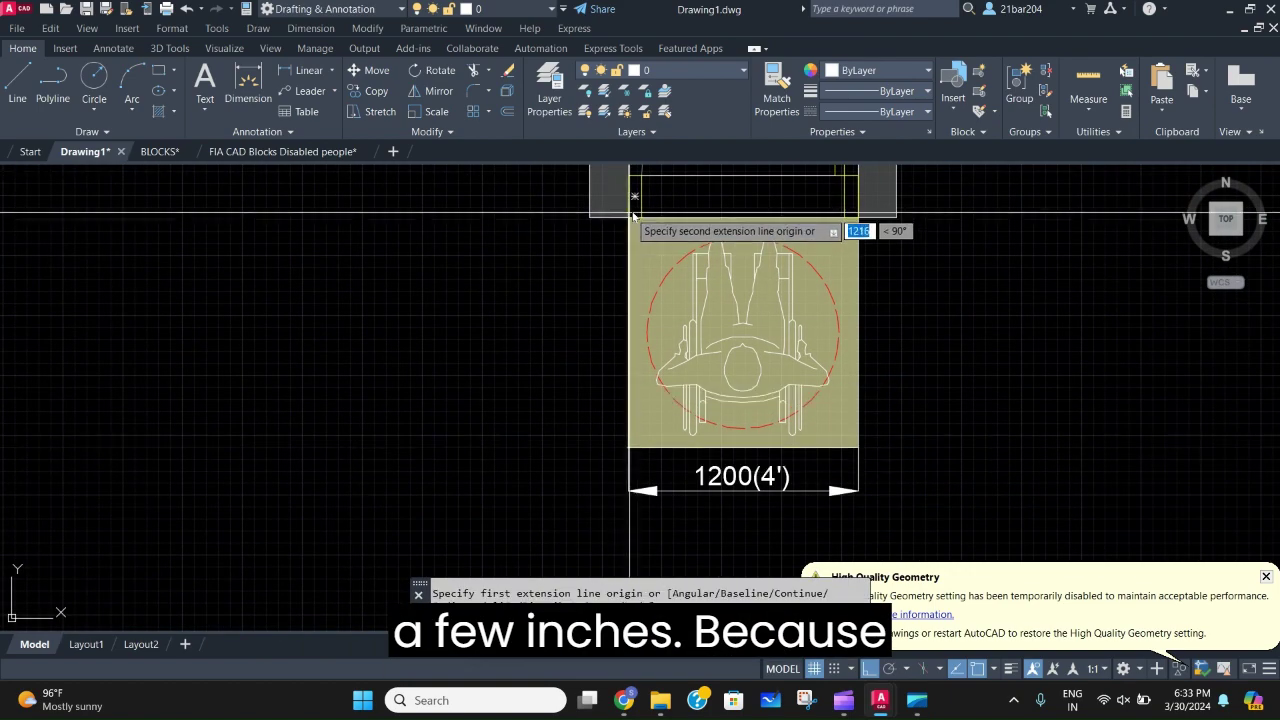
click(631, 216)
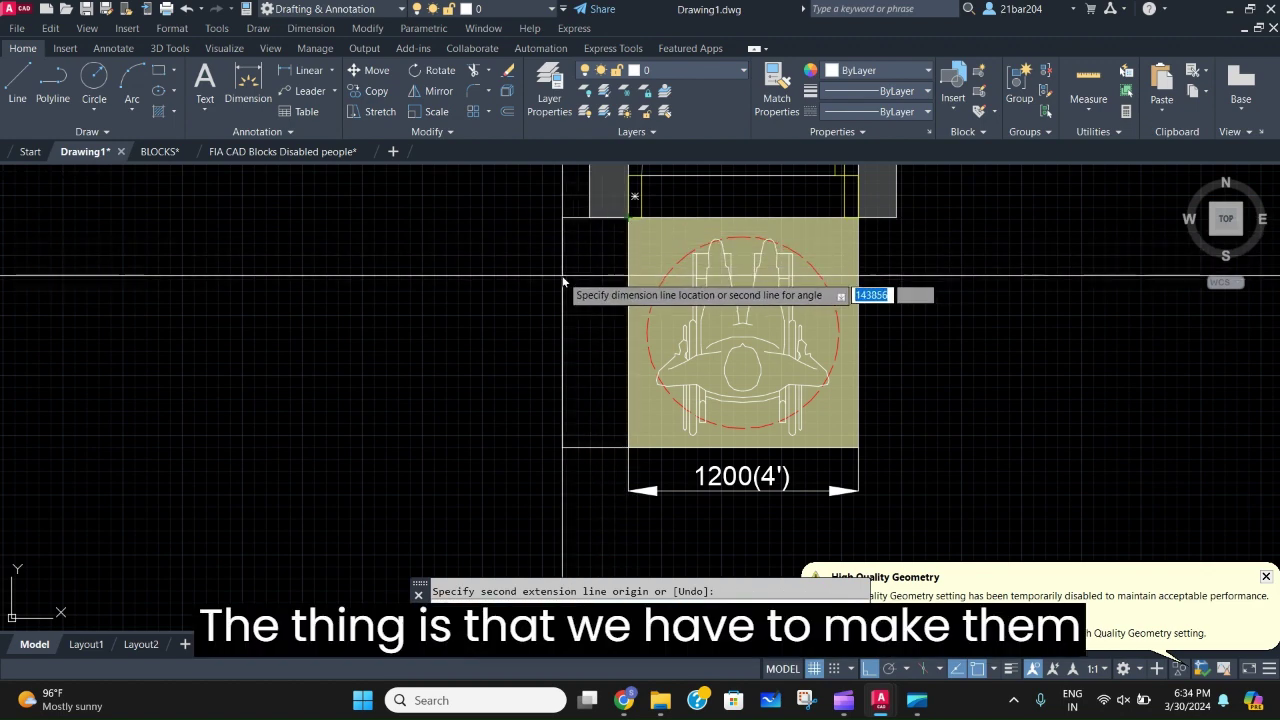
key(Escape)
Match the new vertical dimension's properties to the formatted width dimension below the square.
click(777, 88)
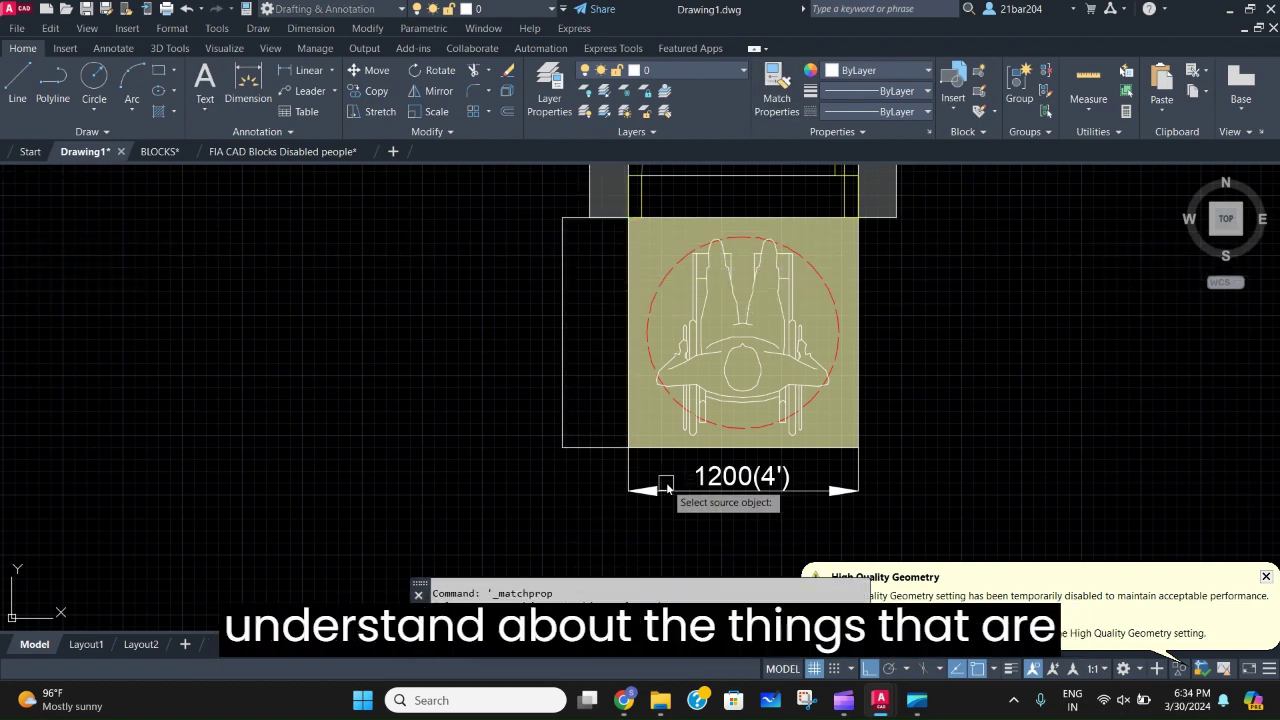
click(667, 487)
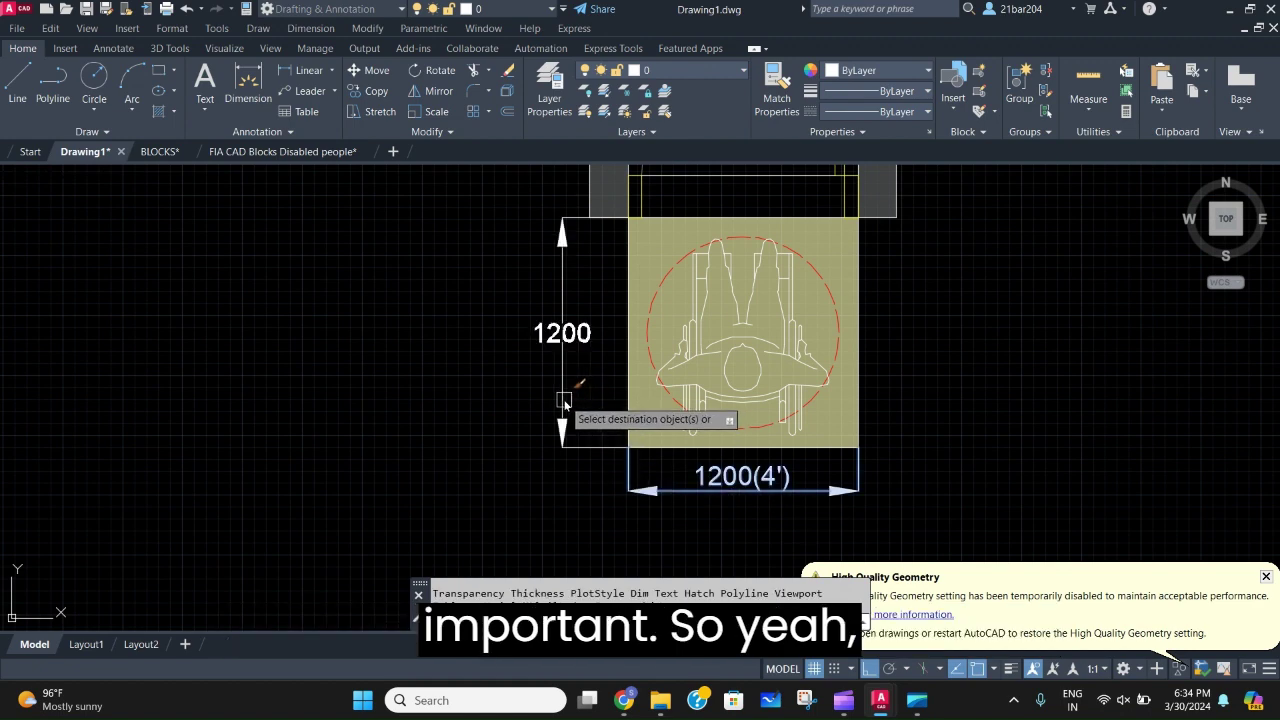
click(564, 401)
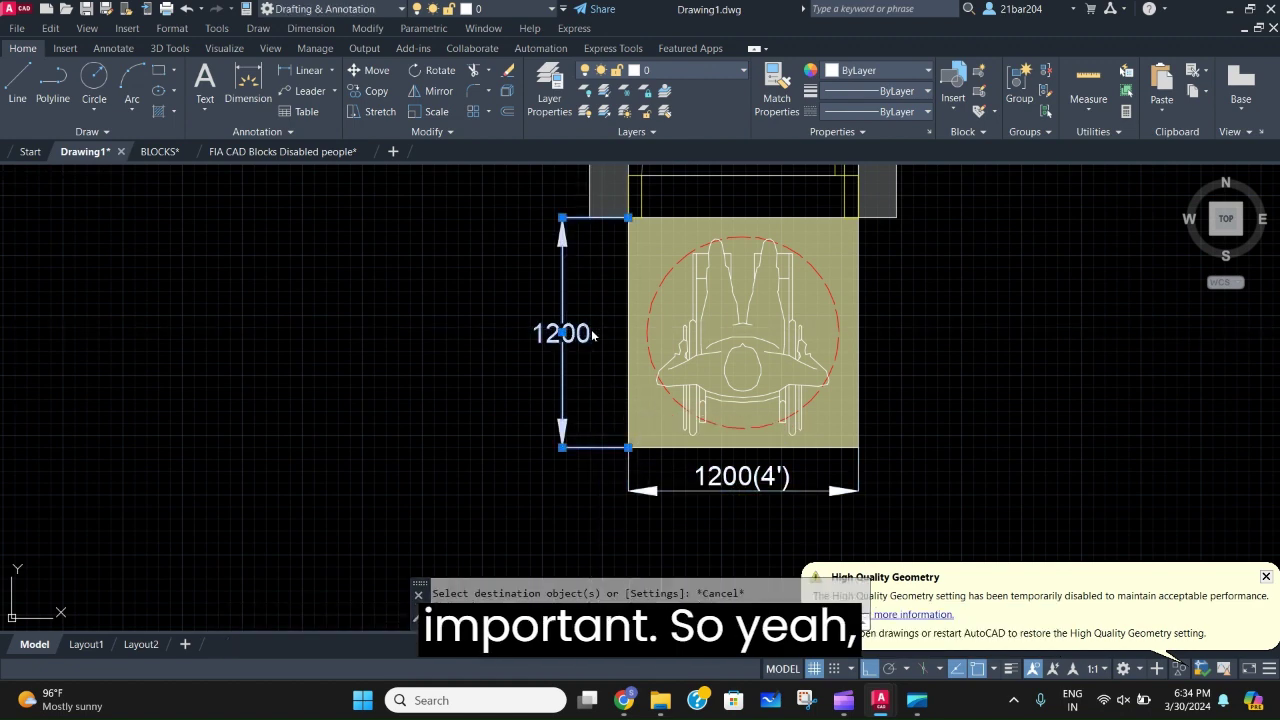
Edit the vertical dimension's text to read 1200(4') and finish text editing.
double_click(592, 335)
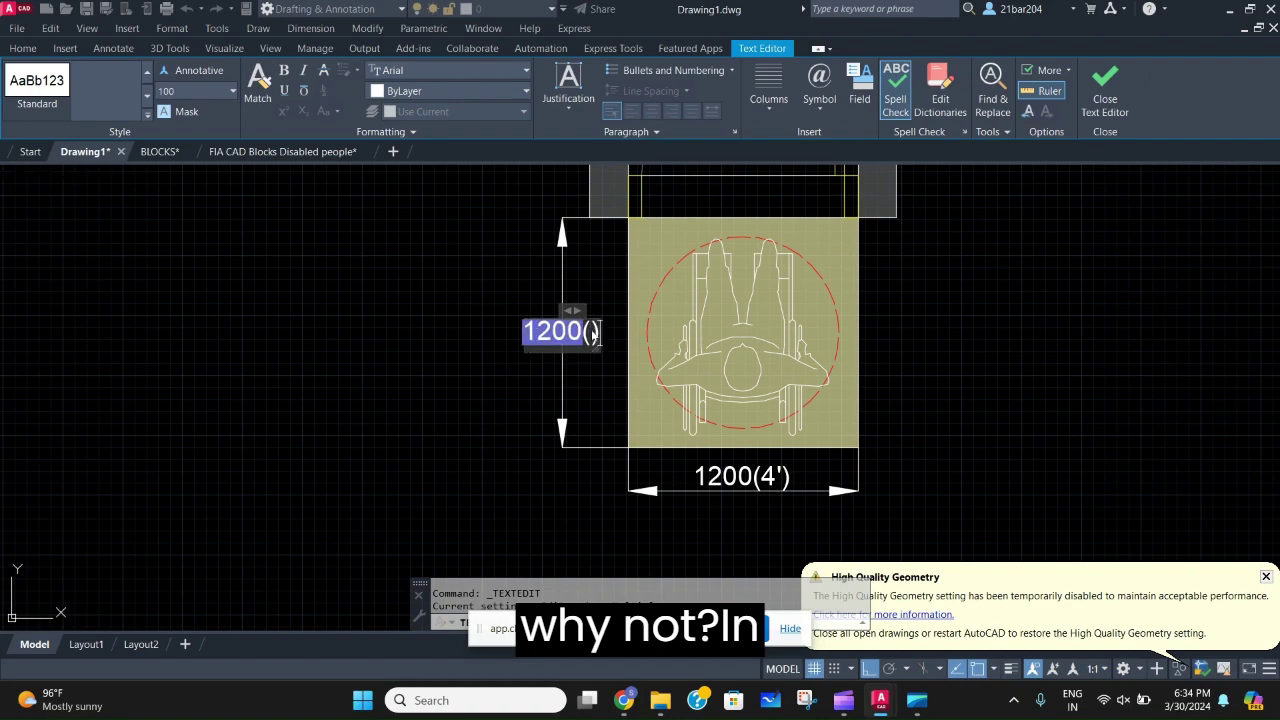
text((4)
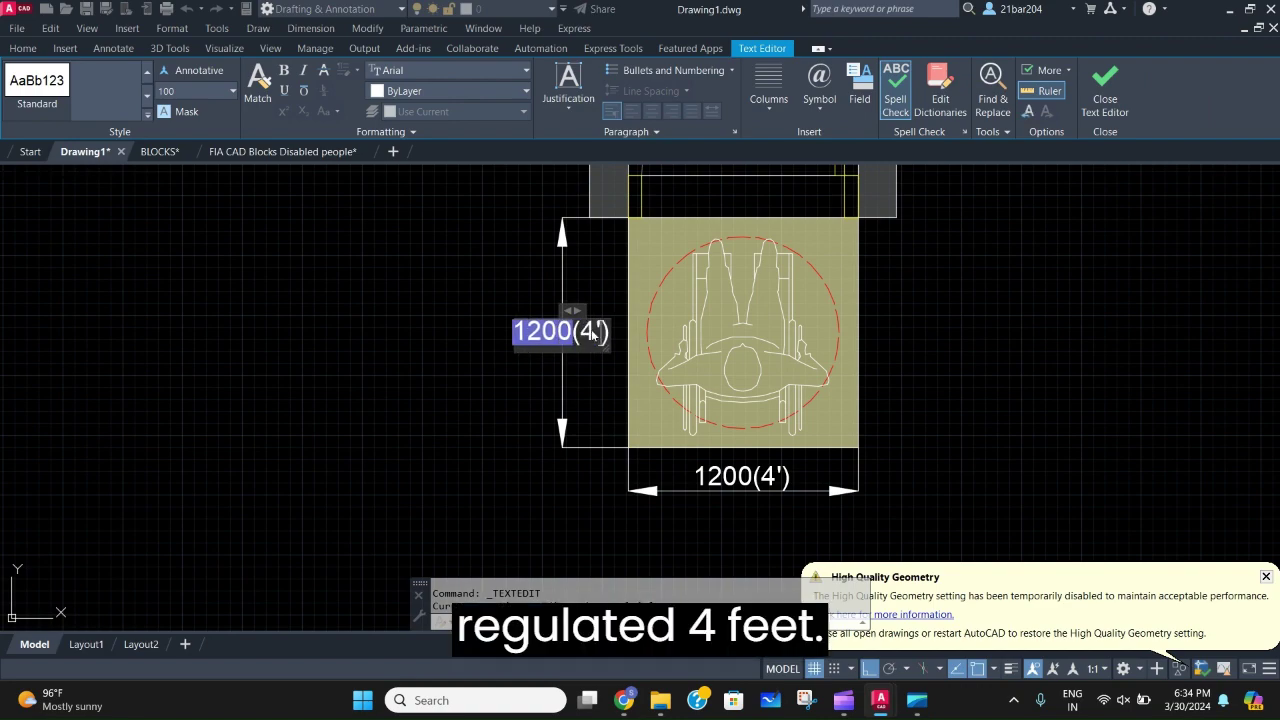
scroll(595, 332, up, 2)
click(1157, 361)
scroll(1105, 380, down, 6)
middle_drag(1070, 386, 787, 471)
scroll(825, 449, up, 2)
middle_drag(818, 343, 749, 420)
scroll(749, 420, down, 2)
middle_drag(770, 330, 771, 437)
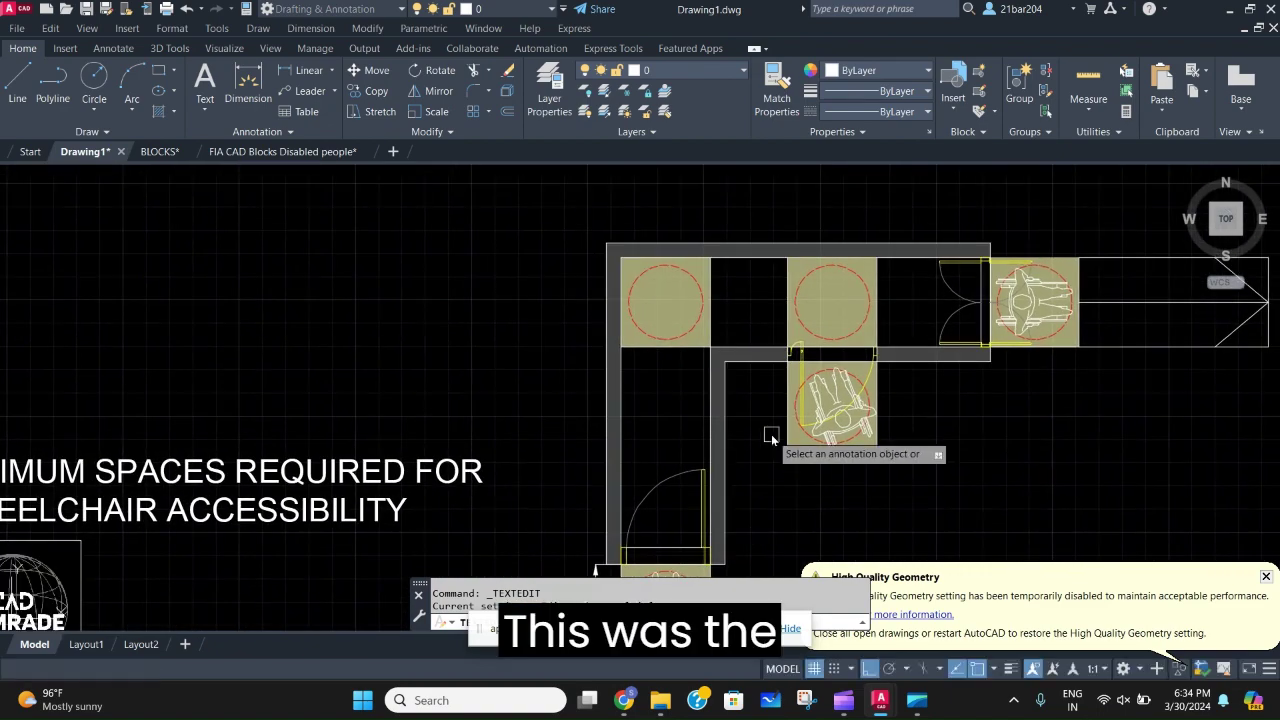
key(Escape)
Dimension the bottom edge of the corner turning square, placing the dimension line just below it inside the corridor.
scroll(675, 380, up, 2)
text(dim)
key(Return)
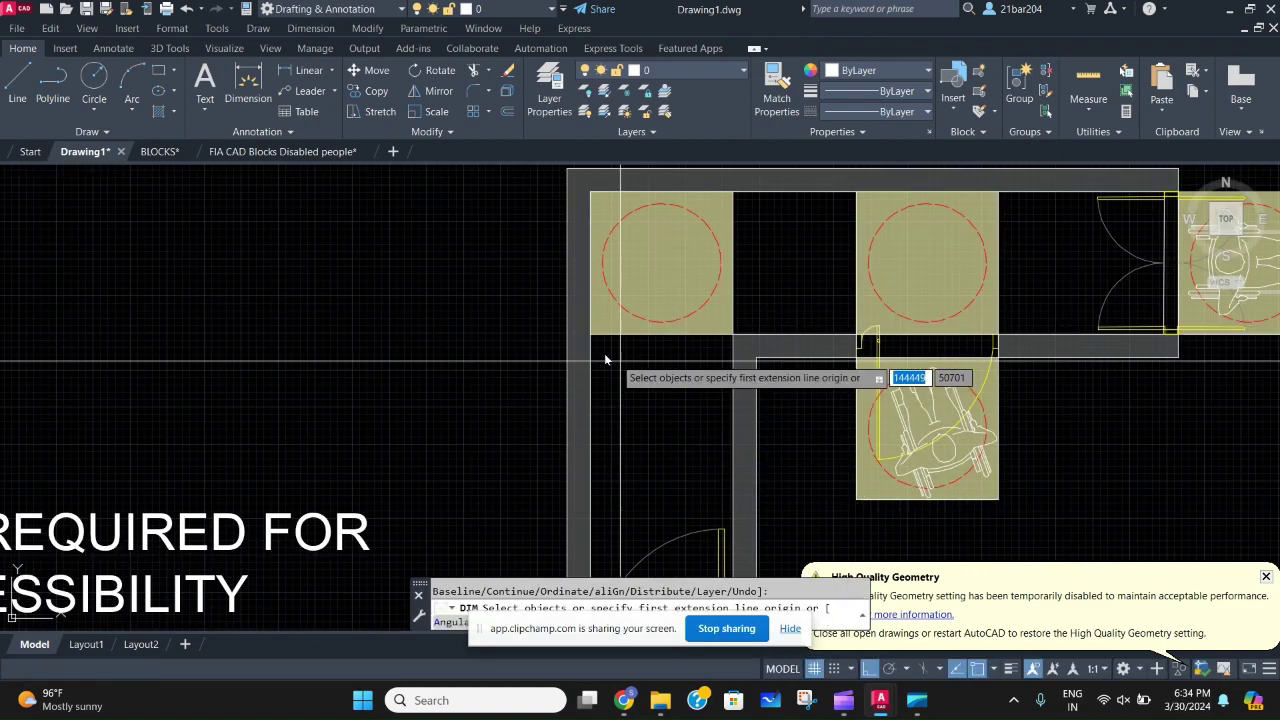
scroll(604, 353, up, 2)
click(581, 321)
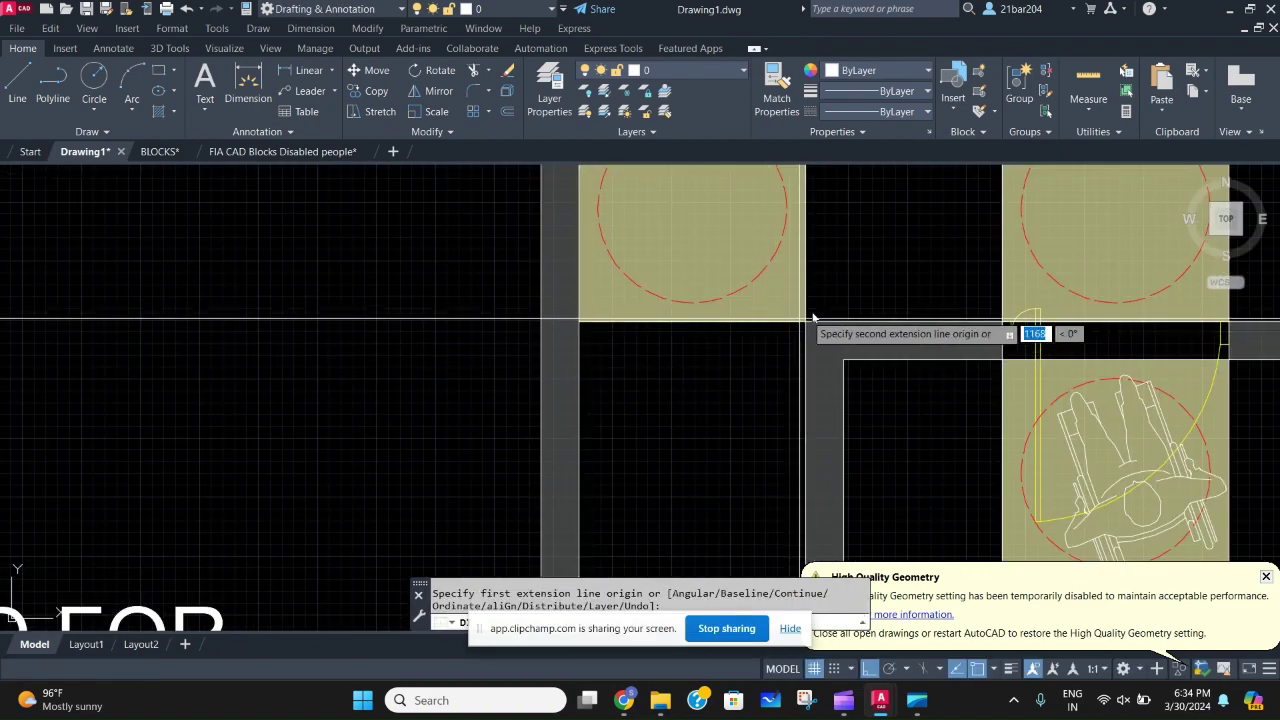
click(805, 321)
click(714, 359)
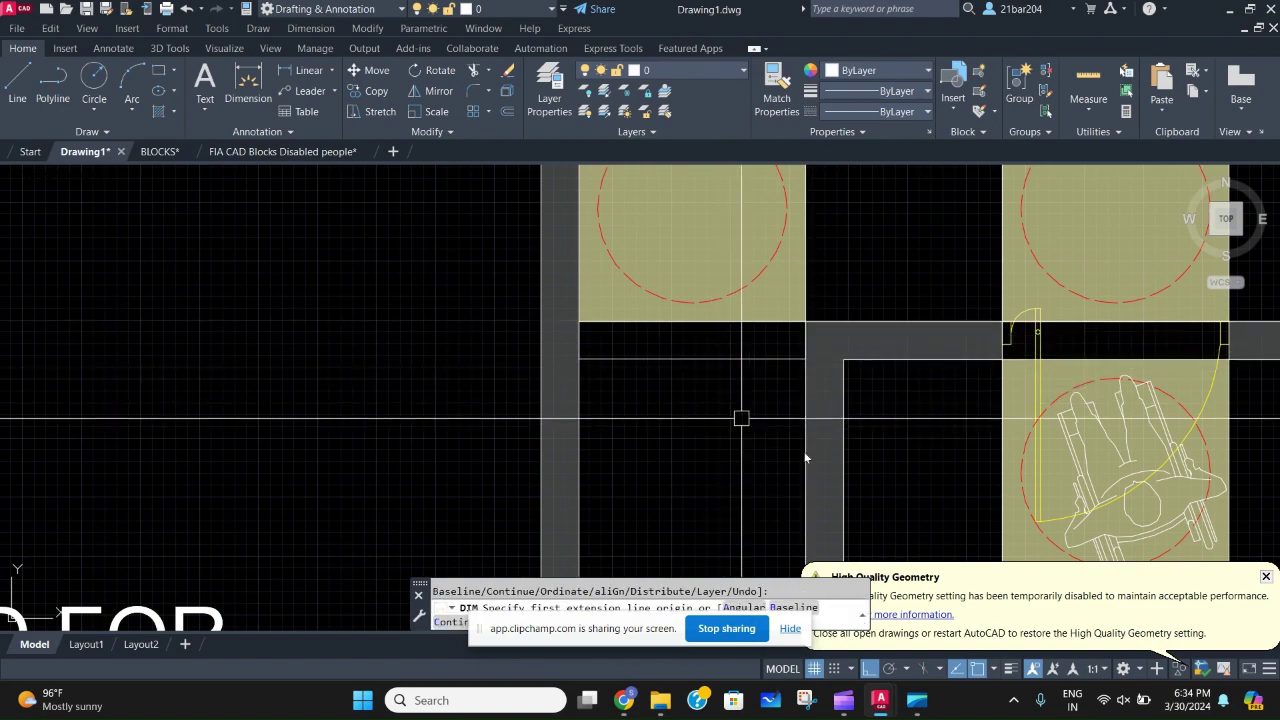
Match the corridor width dimension below the corner square to the formatted dimension of the lower turning square.
click(777, 90)
scroll(689, 477, down, 5)
scroll(623, 534, up, 1)
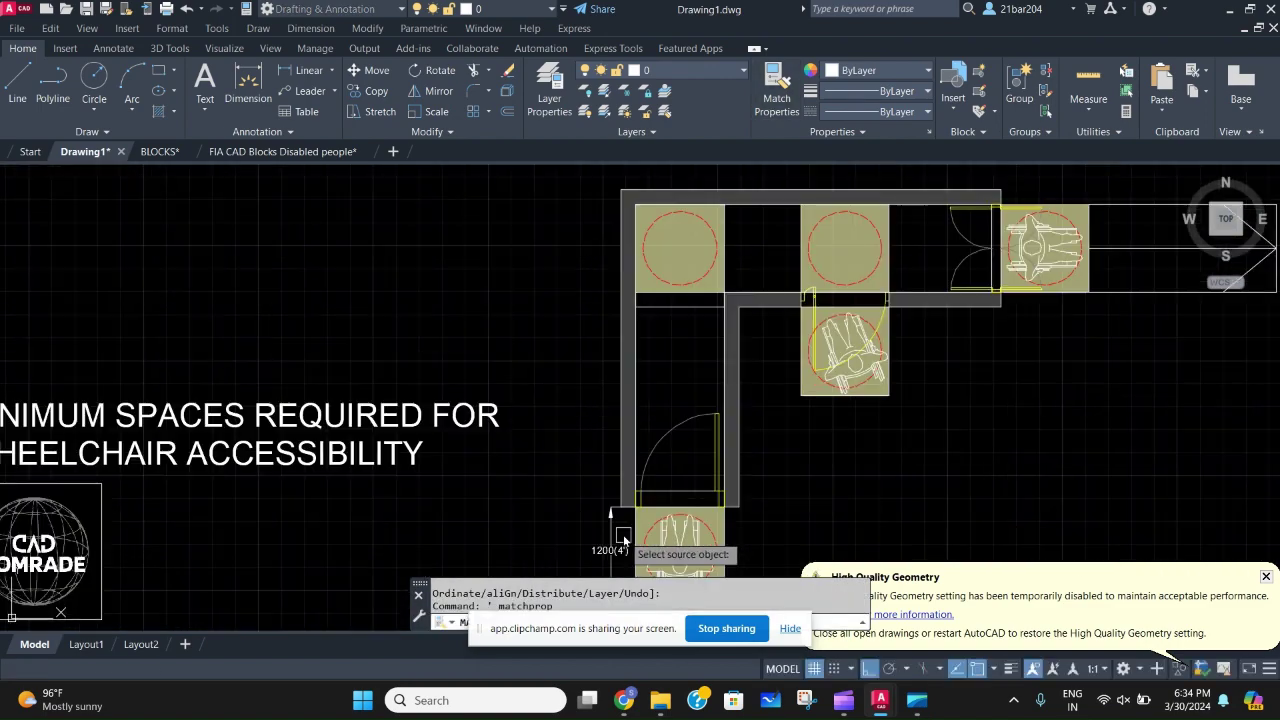
click(690, 307)
key(Escape)
middle_drag(747, 350, 539, 417)
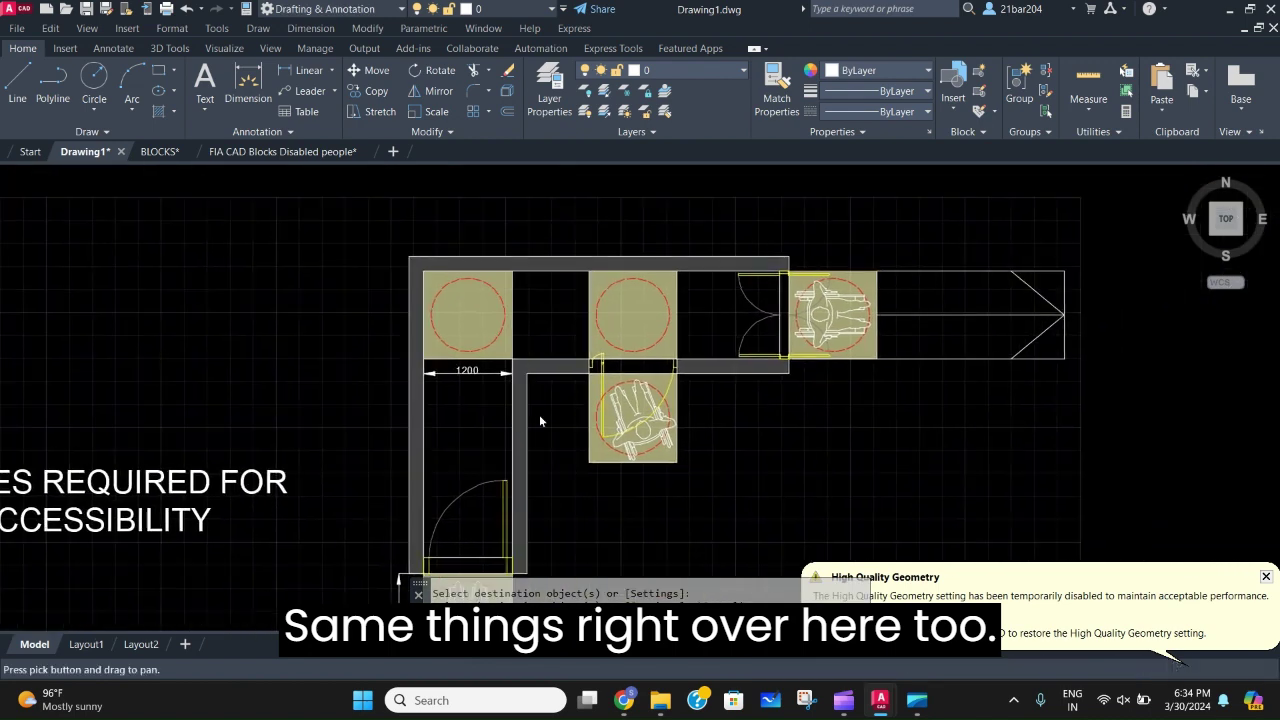
scroll(736, 381, down, 2)
scroll(551, 369, up, 3)
scroll(624, 409, down, 3)
key(Escape)
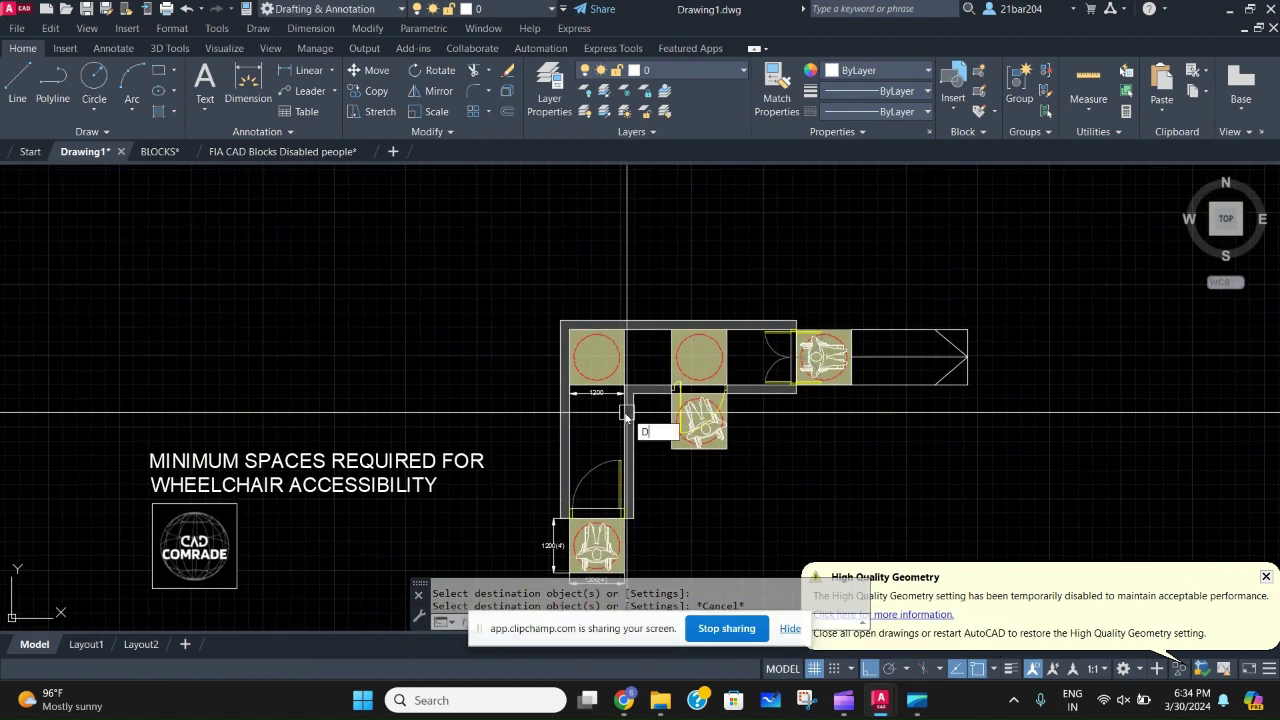
Dimension the right edge of the corner turning square, placing the dimension line just to its right in the corridor.
text(DIM)
key(Return)
scroll(626, 410, up, 5)
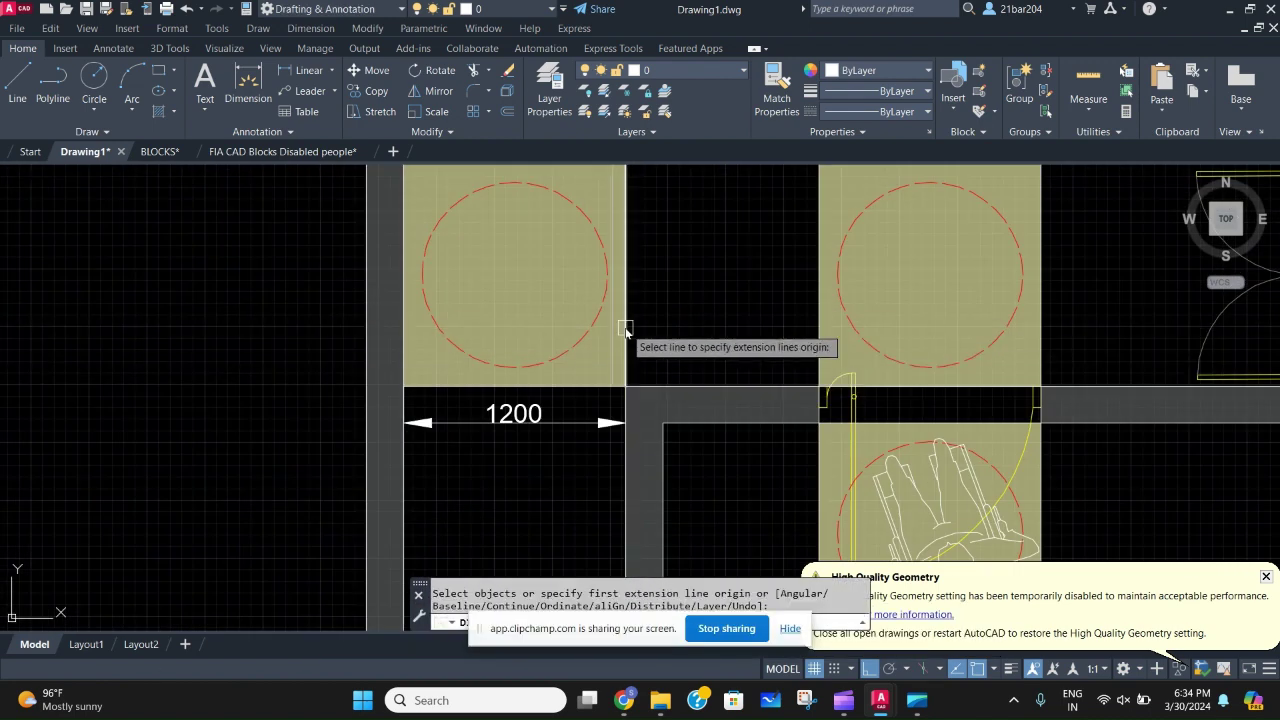
click(627, 343)
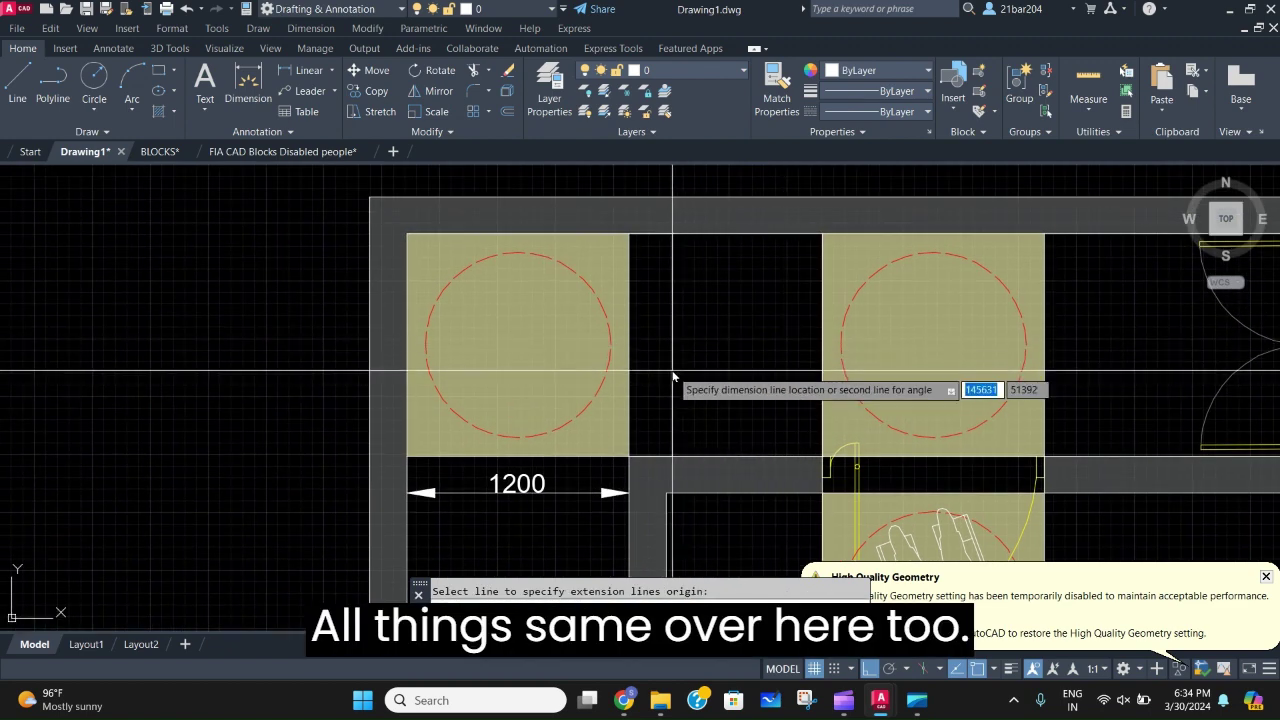
click(672, 374)
Match the new vertical corridor dimension's properties to the width dimension below the corner square.
click(777, 90)
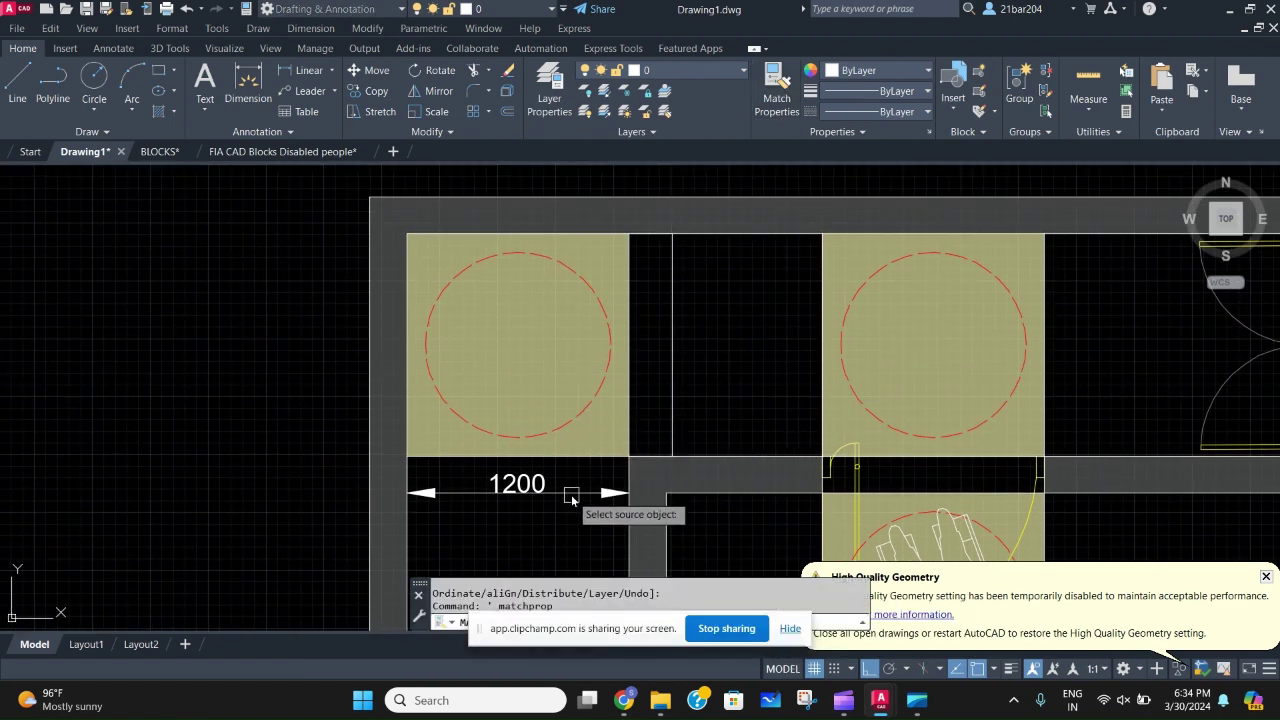
click(668, 411)
key(Escape)
scroll(771, 350, down, 4)
middle_drag(771, 350, 686, 367)
key(Escape)
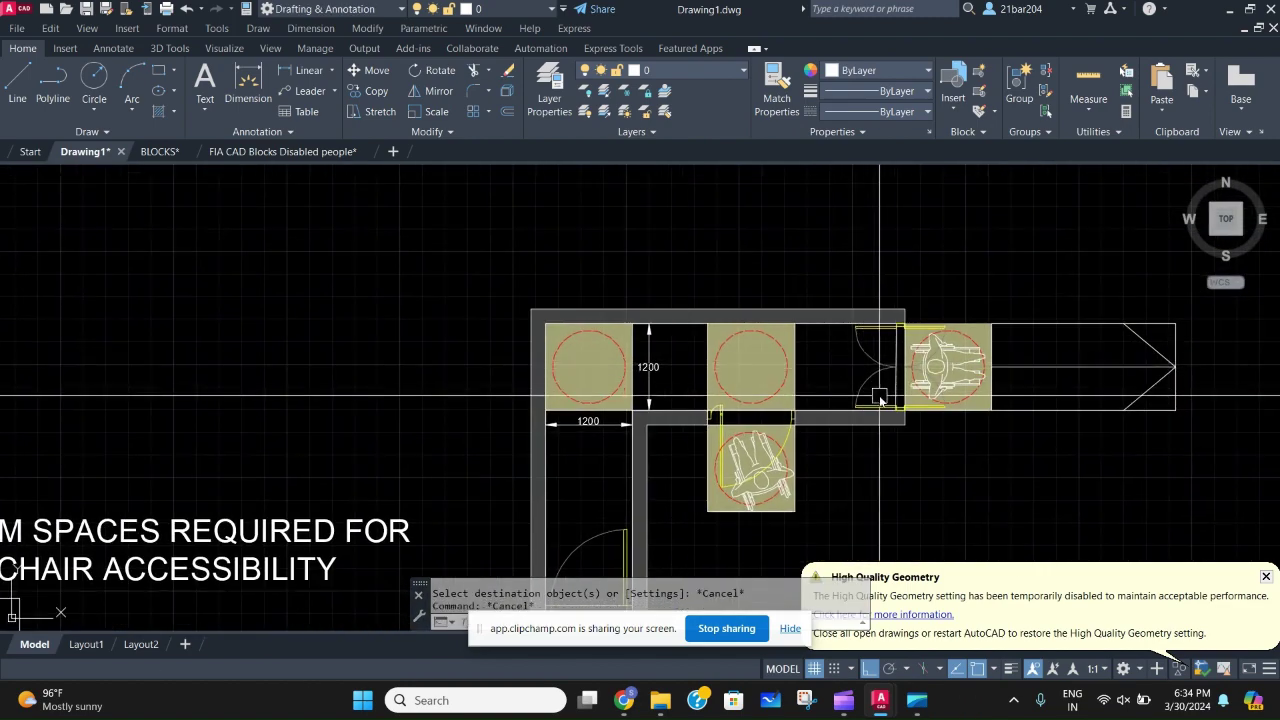
Paste a copy of the two-line drawing title beside the lower wheelchair square, outside the corridor.
mouse_move(880, 398)
middle_down()
mouse_move(680, 323)
mouse_move(709, 323)
mouse_move(600, 437)
mouse_move(710, 329)
middle_up()
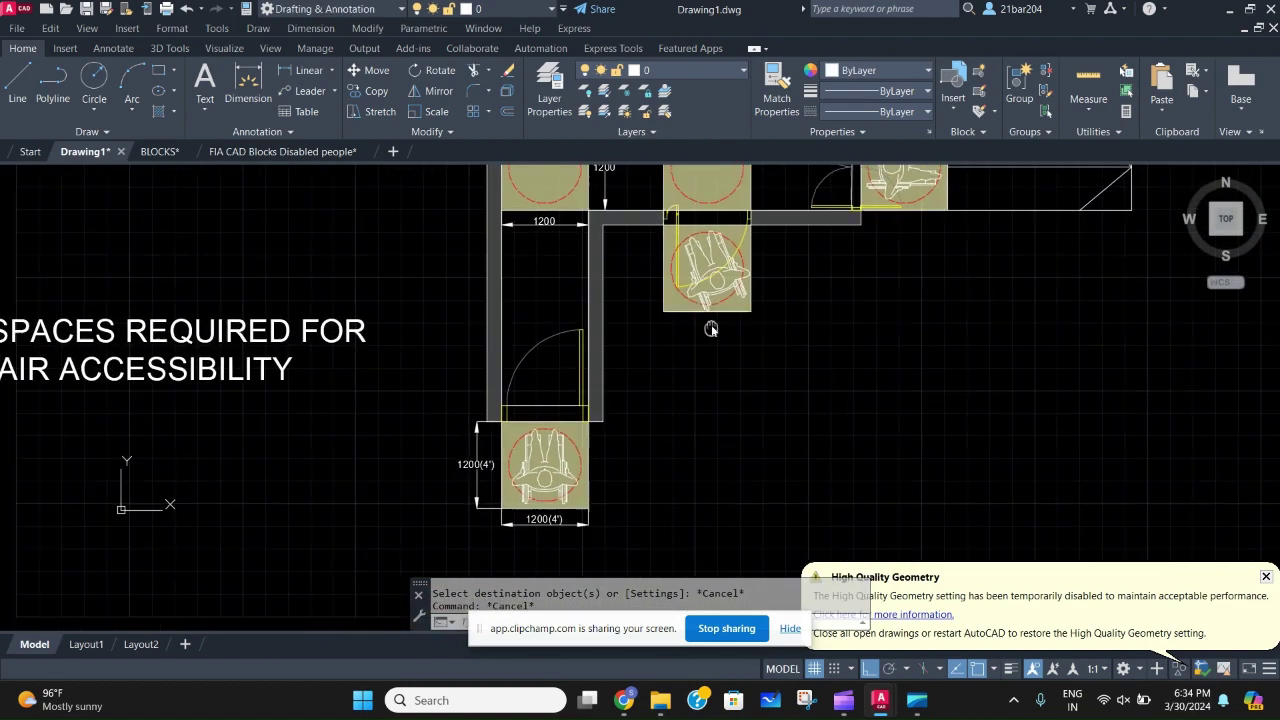
scroll(710, 329, down, 3)
scroll(626, 290, up, 4)
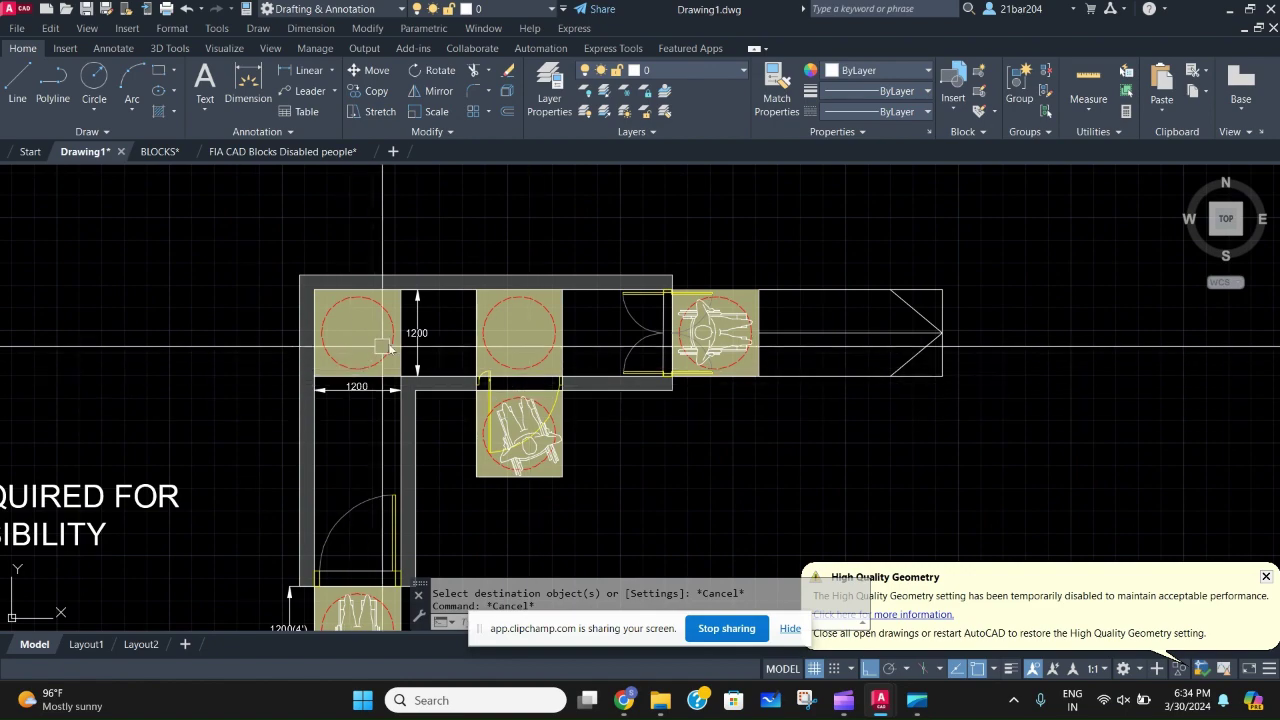
scroll(382, 346, down, 2)
mouse_move(416, 343)
middle_down()
mouse_move(474, 343)
mouse_move(730, 285)
middle_up()
scroll(471, 429, up, 2)
middle_drag(508, 434, 680, 436)
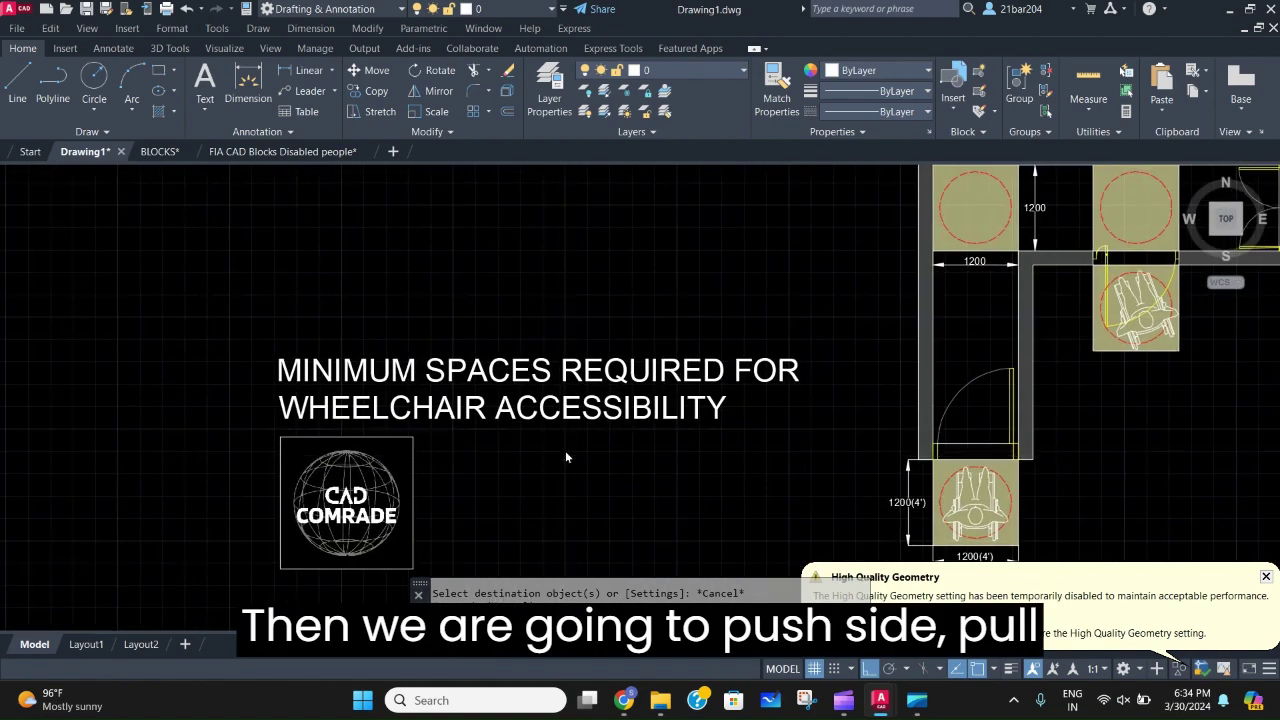
scroll(567, 452, up, 2)
click(611, 458)
click(515, 371)
scroll(585, 404, down, 2)
middle_drag(590, 405, 525, 360)
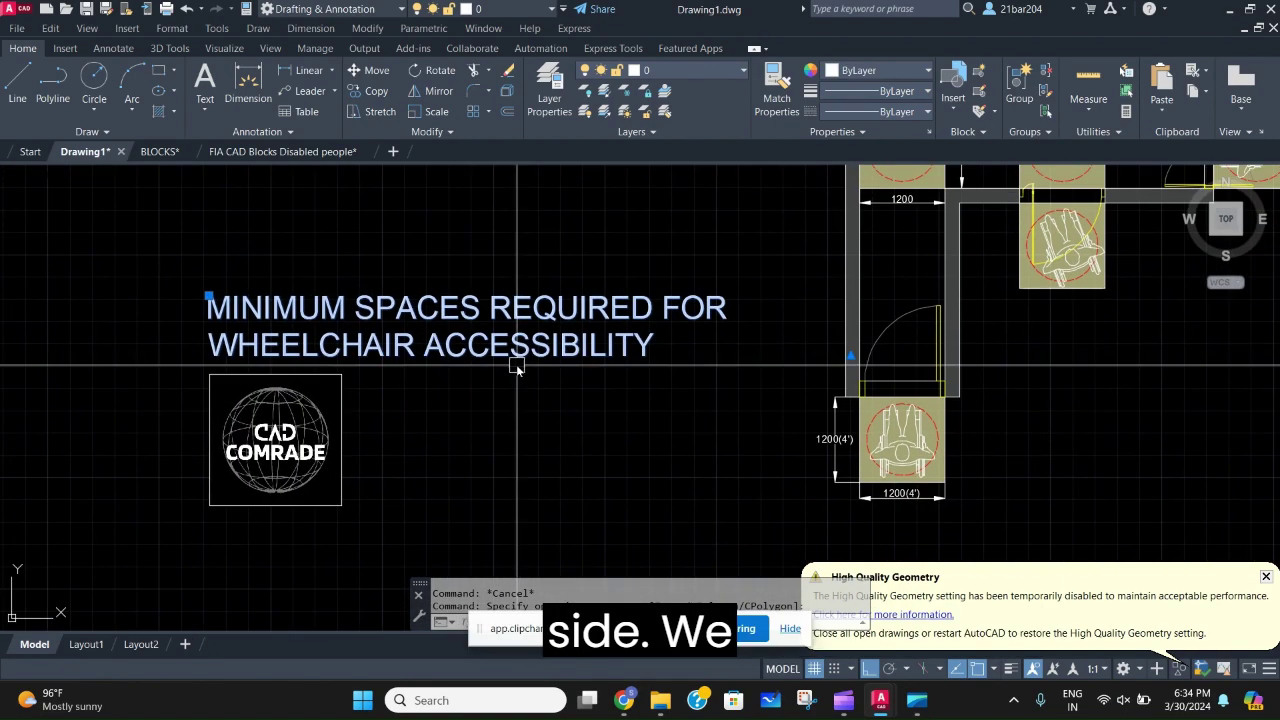
key(ctrl+c)
key(ctrl+v)
scroll(857, 458, down, 2)
middle_drag(1040, 470, 514, 429)
click(437, 420)
Scale the pasted title copy down to small label size.
click(543, 471)
click(486, 391)
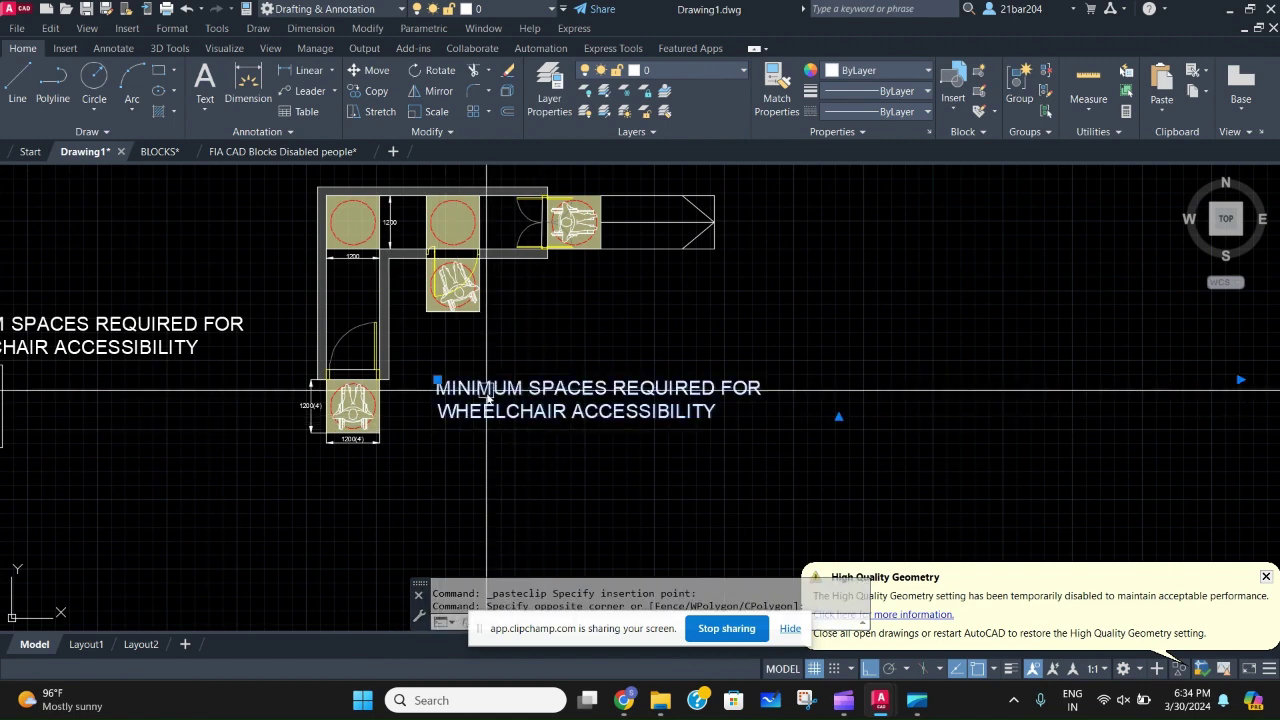
click(505, 415)
text(sc)
key(Return)
click(440, 413)
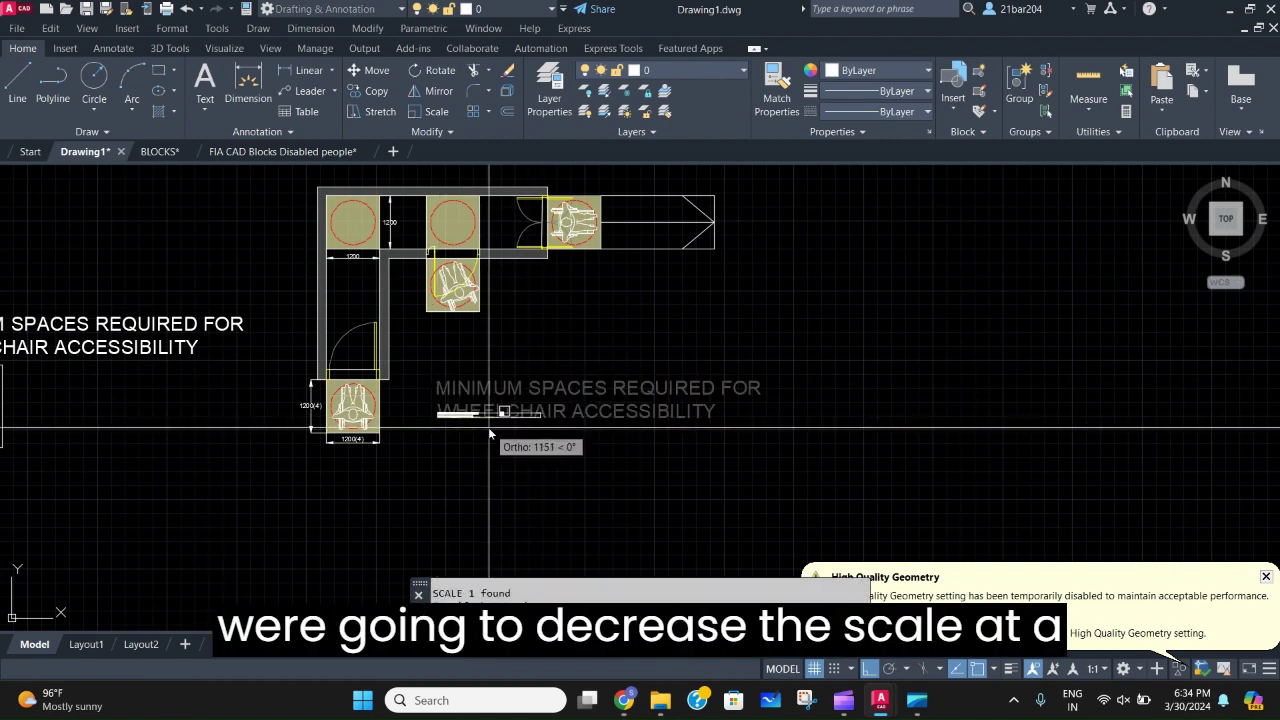
click(489, 428)
Narrow the small copy's text frame and replace its wording with "PUSH SIDE".
scroll(460, 417, up, 6)
double_click(463, 417)
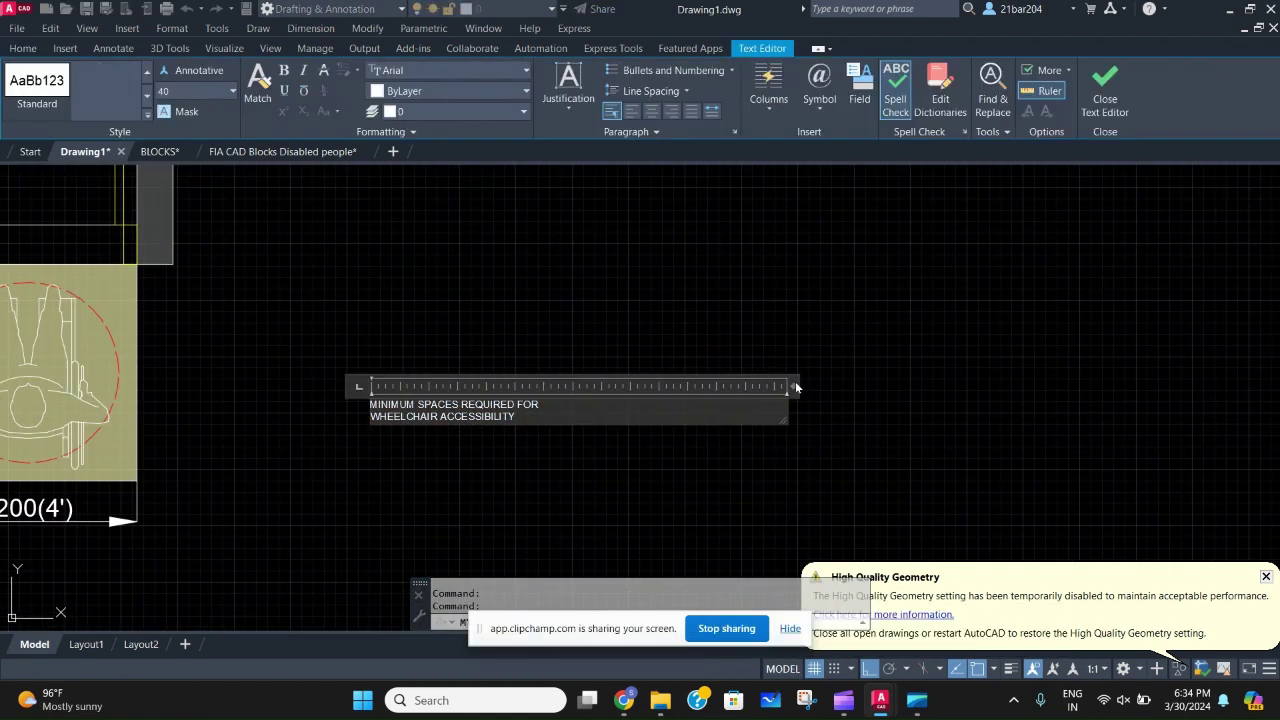
drag(796, 385, 562, 389)
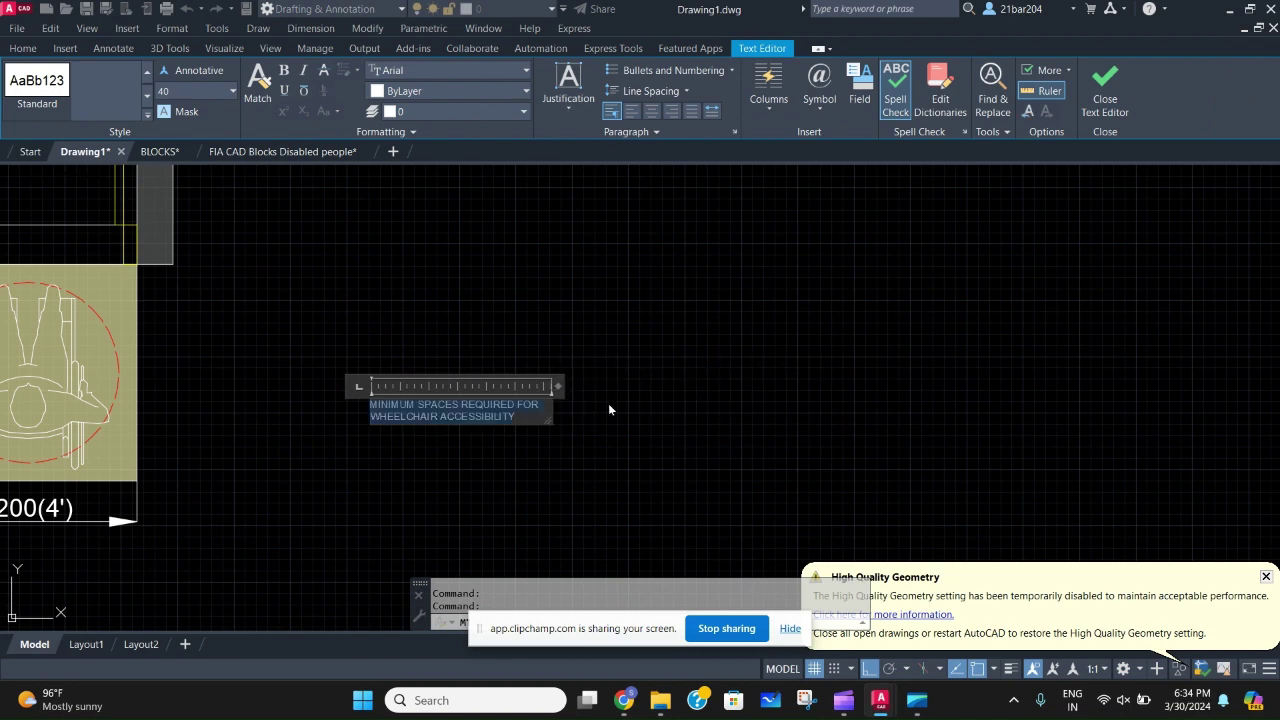
key(Delete)
text(P)
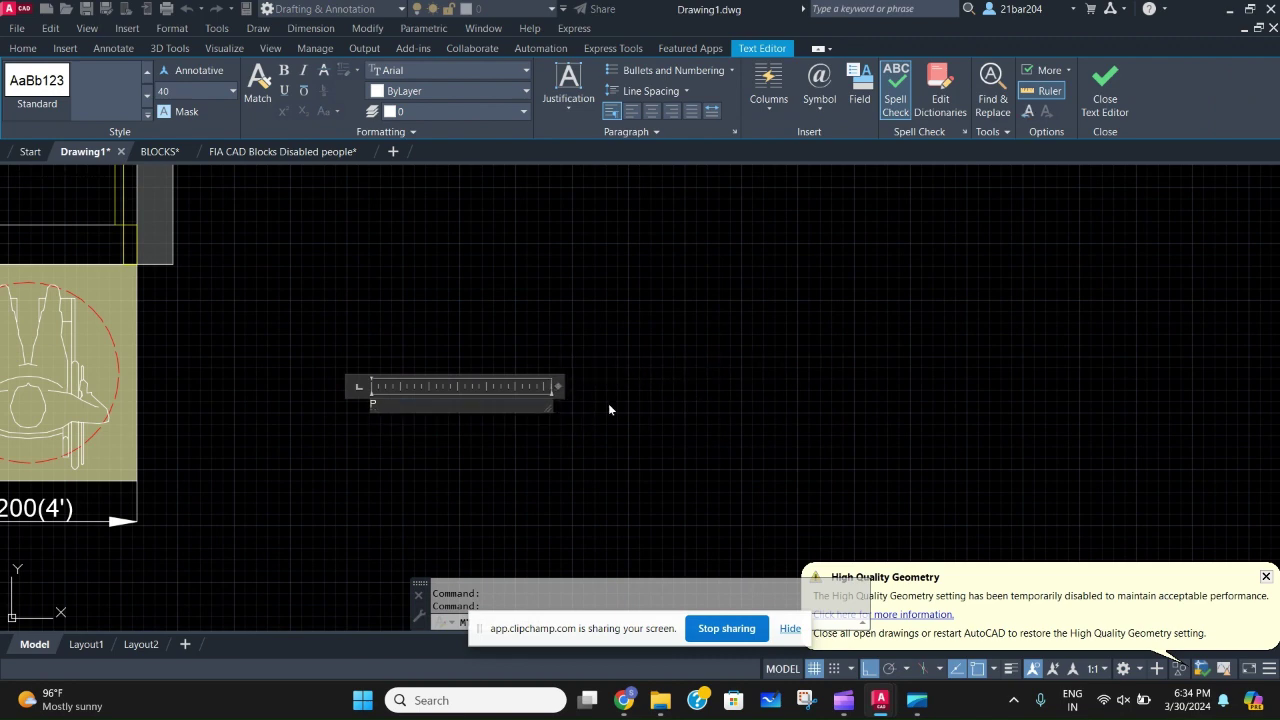
text(US)
text(SIDE)
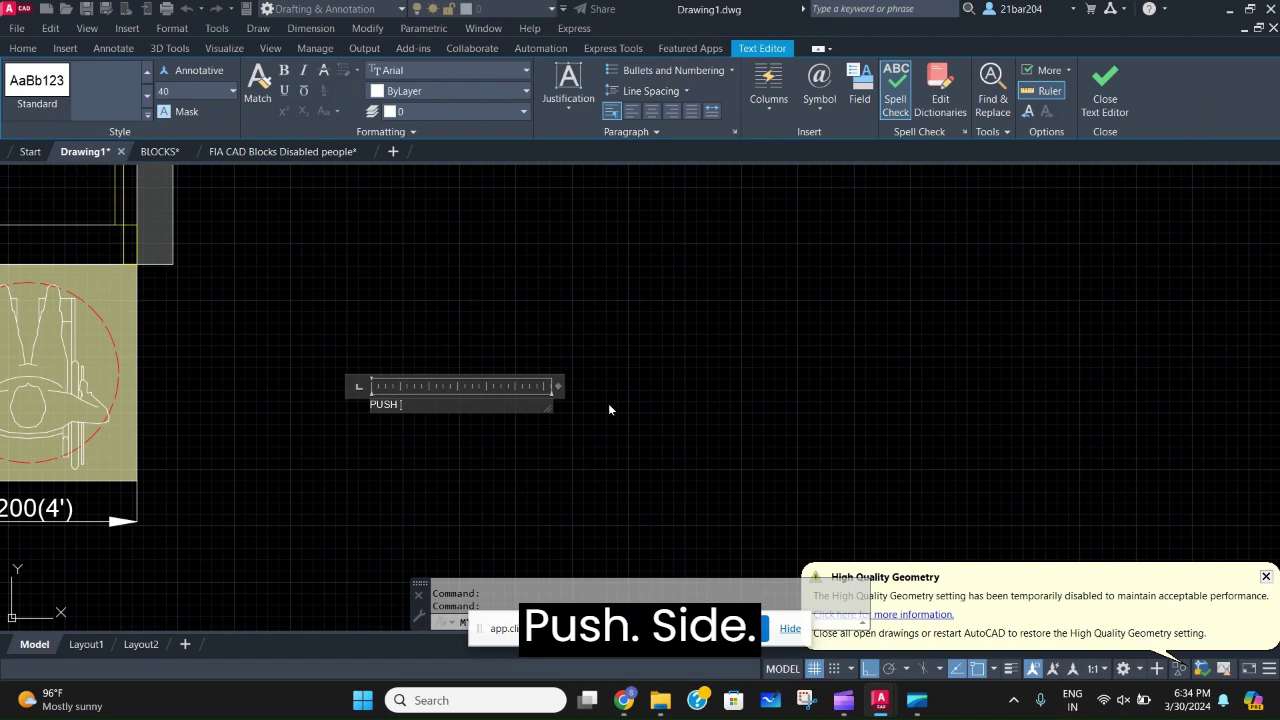
click(609, 409)
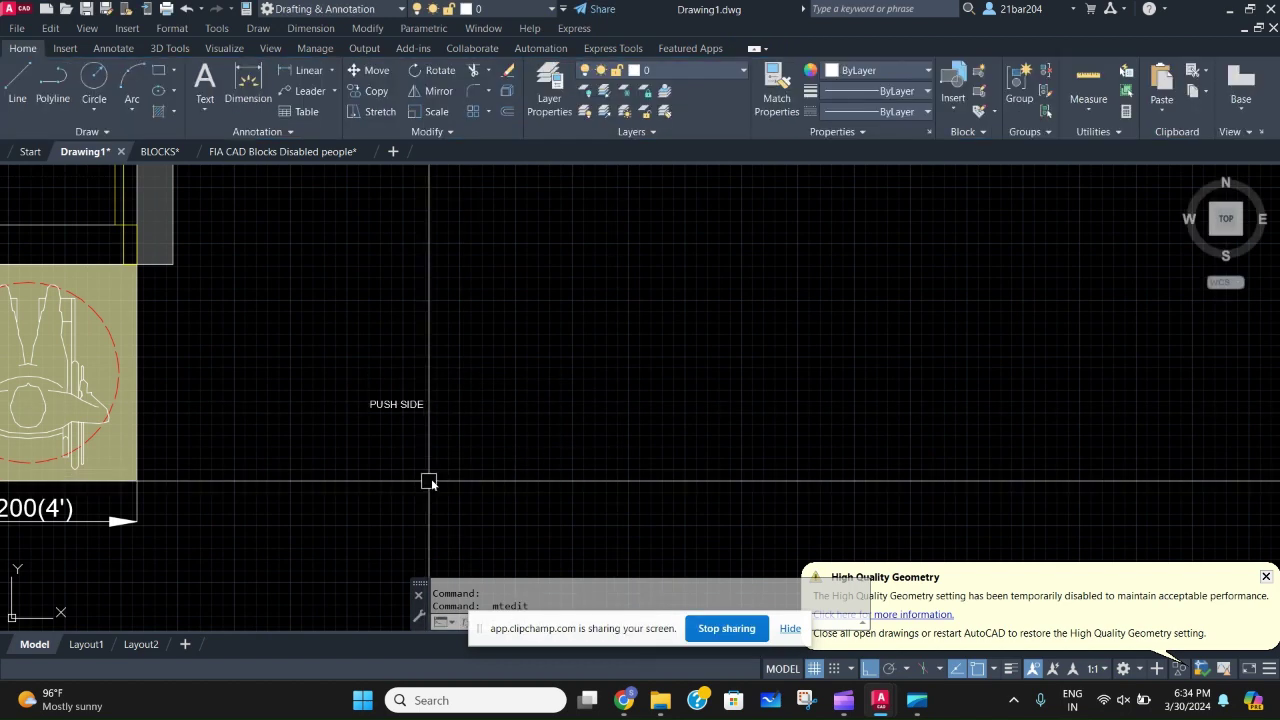
Shrink the PUSH SIDE label's text frame to fit the words.
click(538, 350)
click(420, 428)
middle_drag(437, 436, 551, 381)
double_click(530, 350)
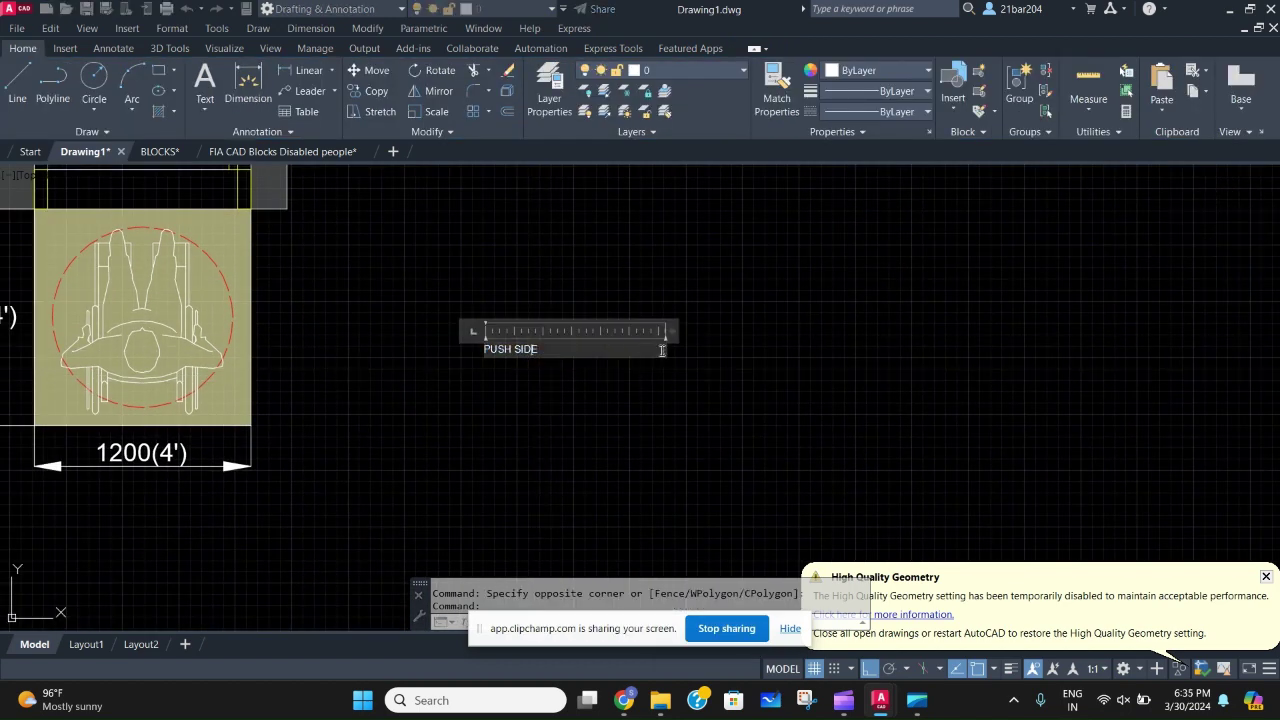
click(552, 383)
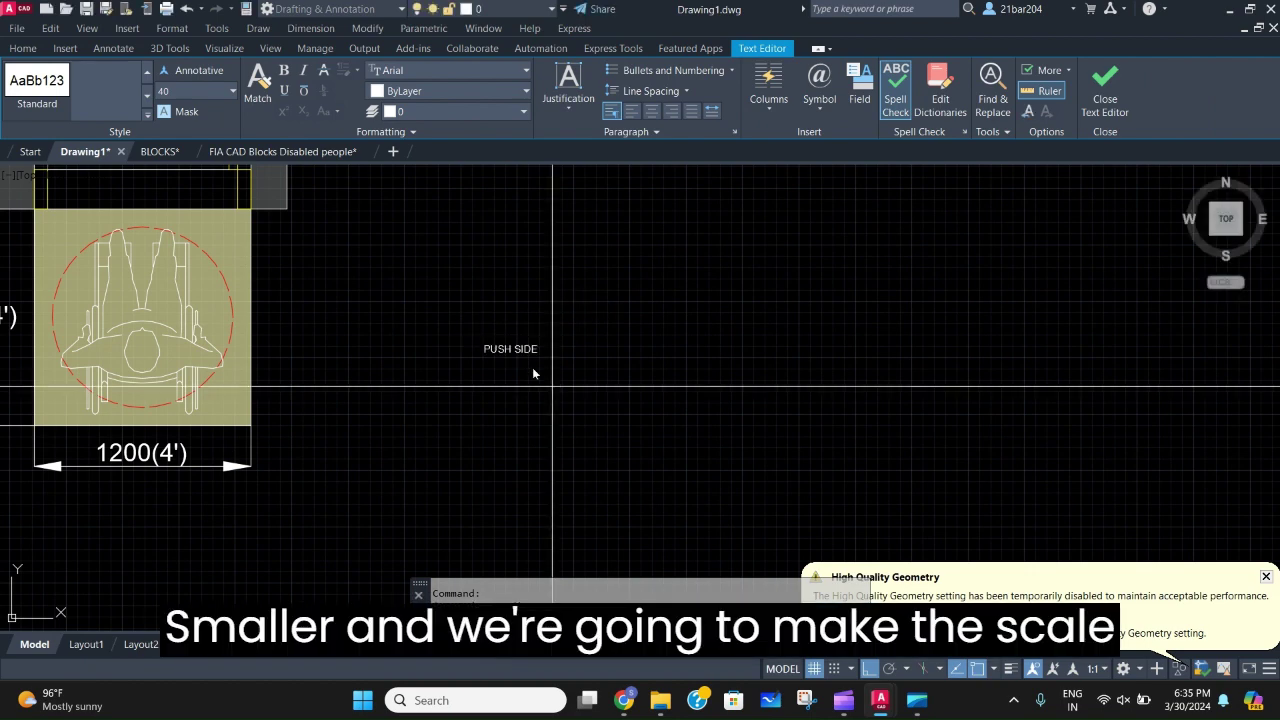
Scale the PUSH SIDE label up from its corner to a text height of about 117.
text(sc)
key(Return)
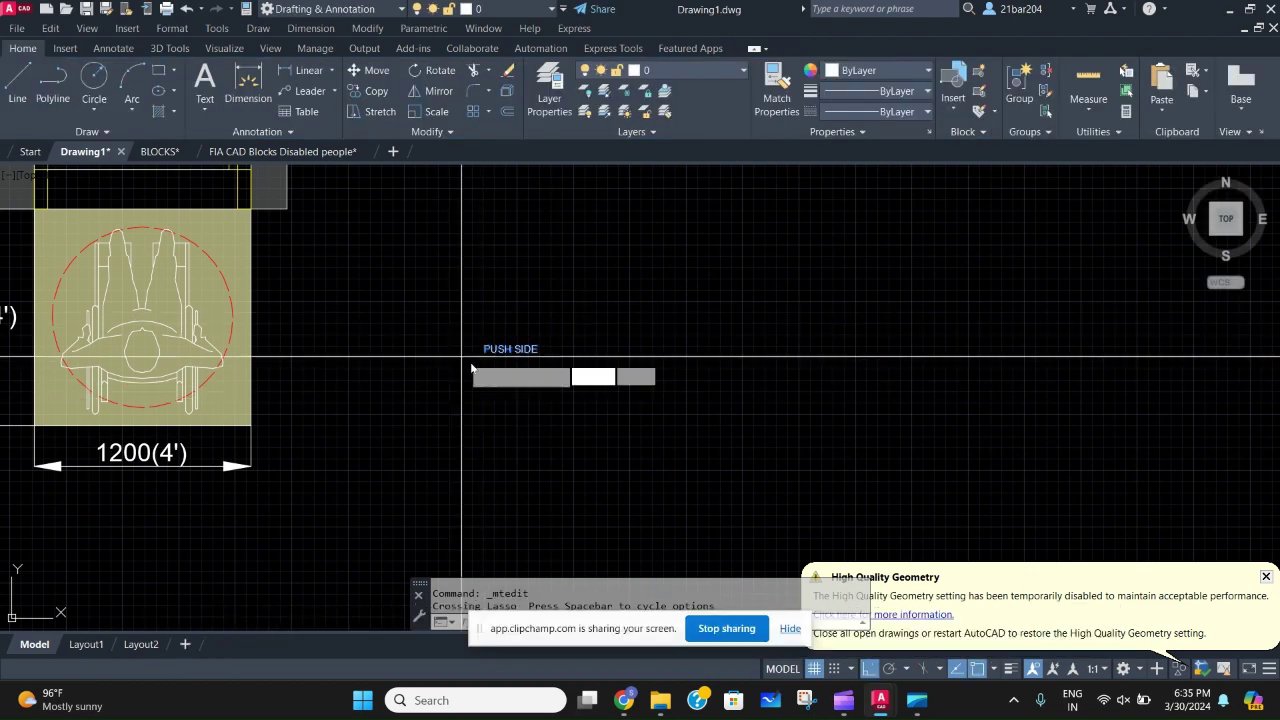
scroll(485, 353, up, 3)
click(484, 352)
click(607, 374)
Paste a copy of the enlarged PUSH SIDE label centred at the upper edge of the lower wheelchair square.
click(637, 394)
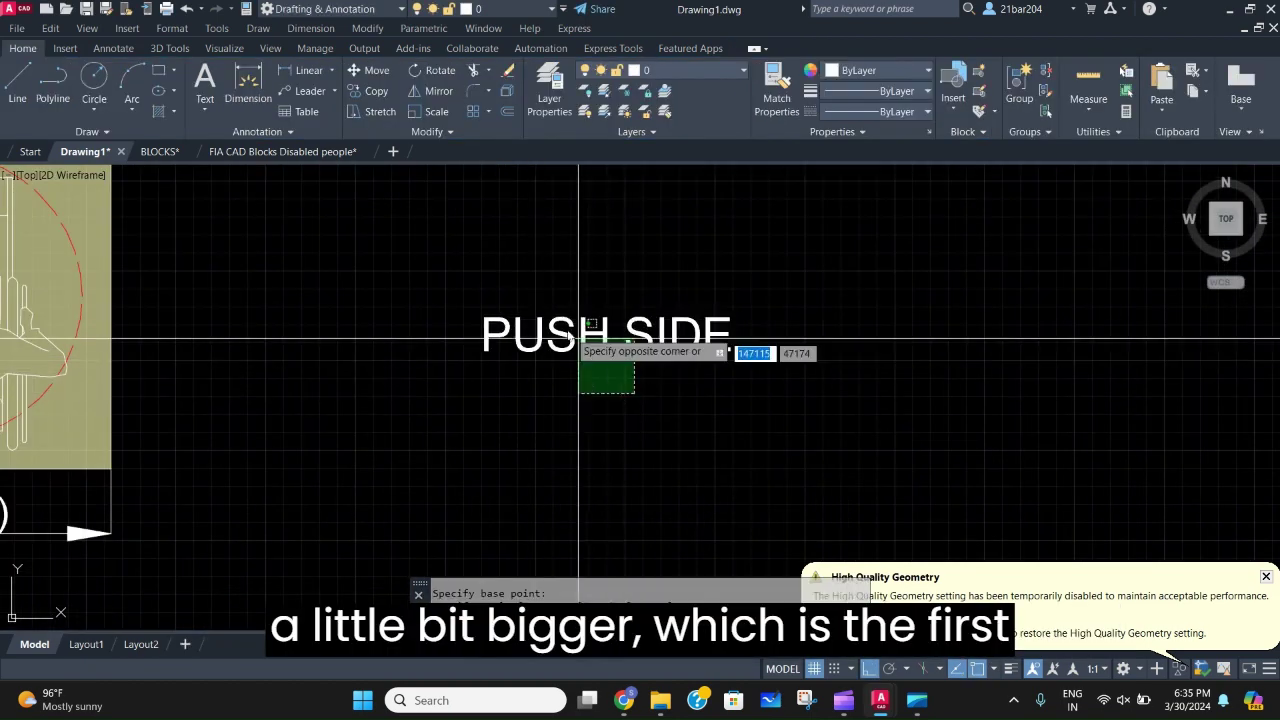
click(580, 337)
scroll(675, 427, down, 4)
middle_drag(702, 431, 813, 482)
key(ctrl+c)
key(ctrl+v)
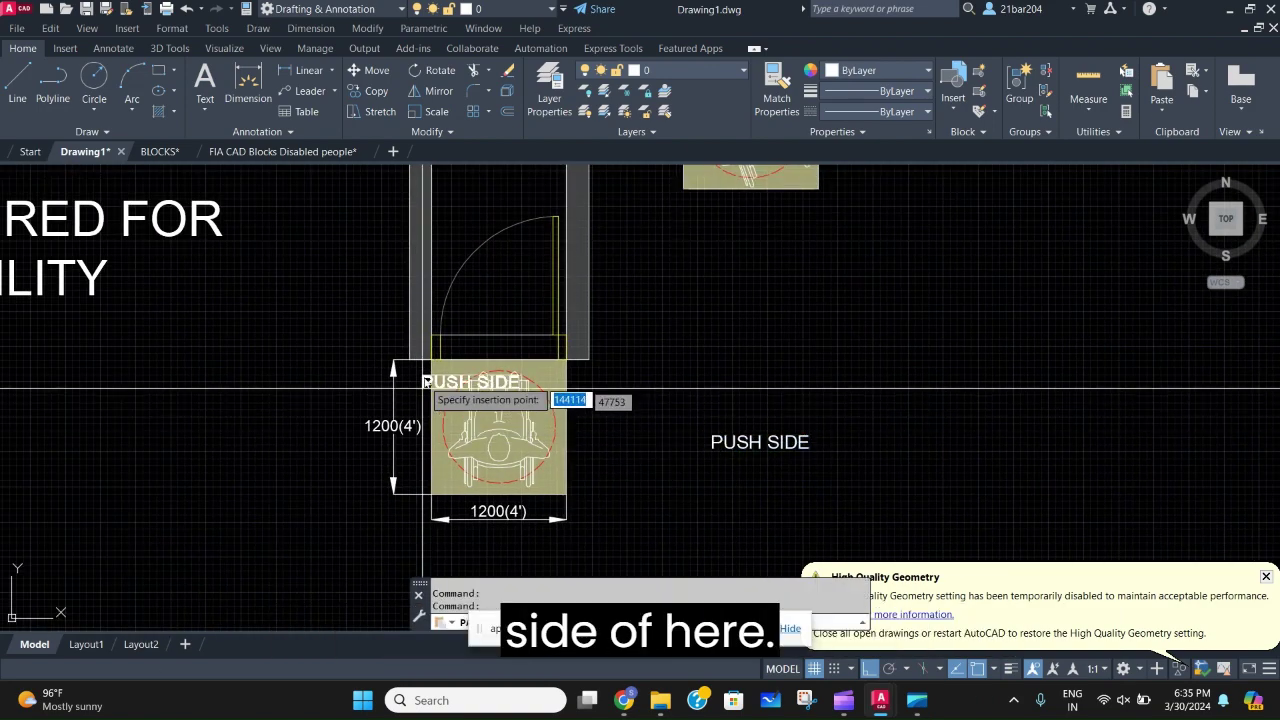
scroll(452, 360, up, 3)
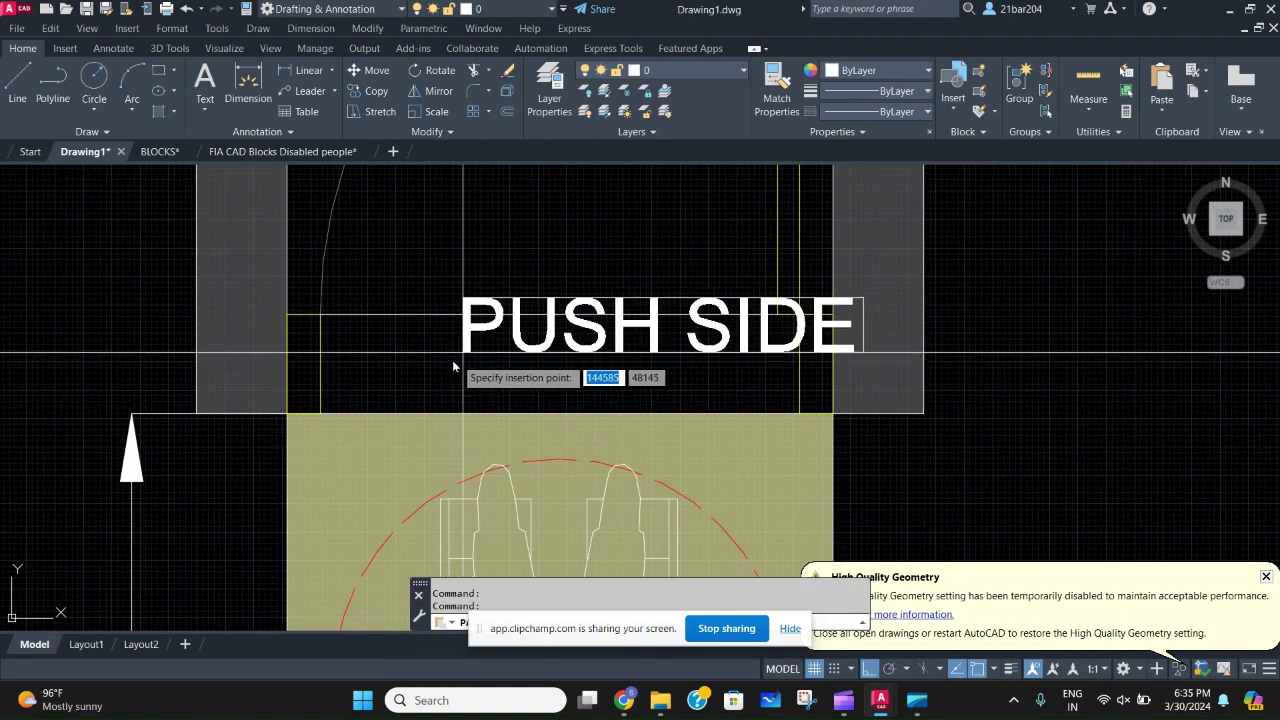
click(368, 492)
scroll(560, 410, down, 3)
scroll(565, 440, up, 3)
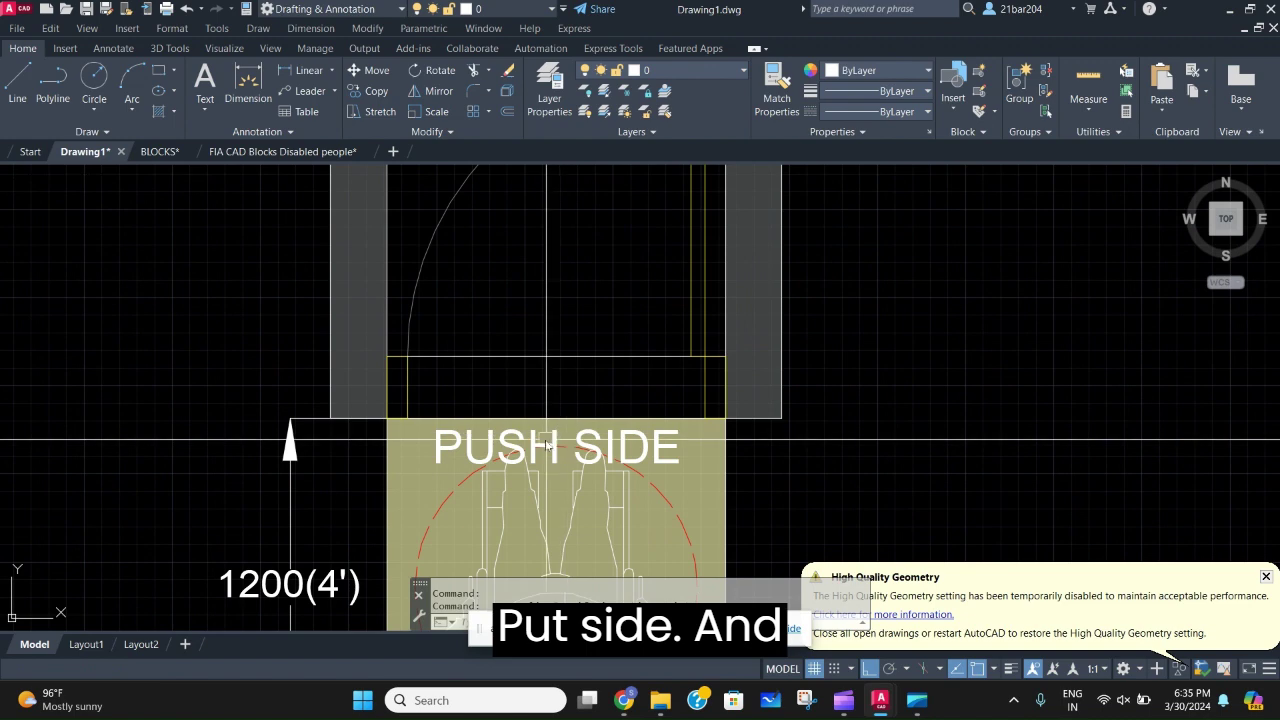
Copy the PUSH SIDE label straight up to just above the lower door's threshold.
click(548, 446)
text(CO)
key(Return)
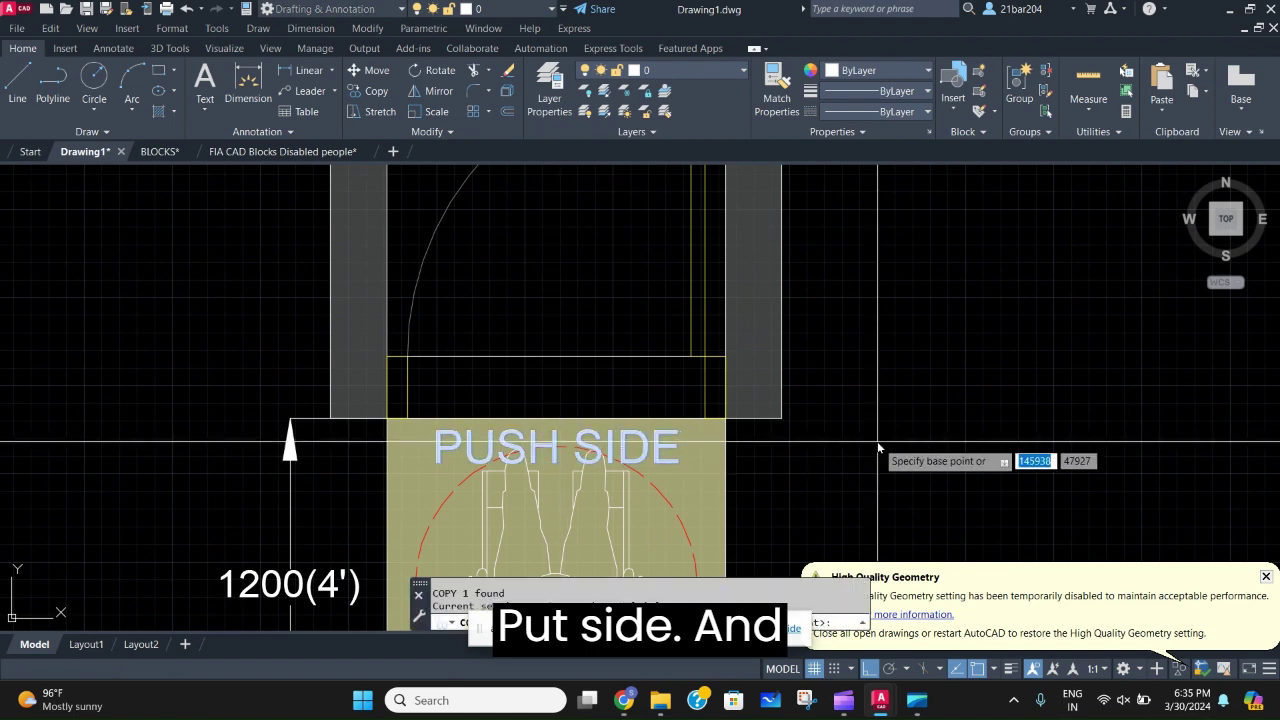
click(880, 456)
click(561, 348)
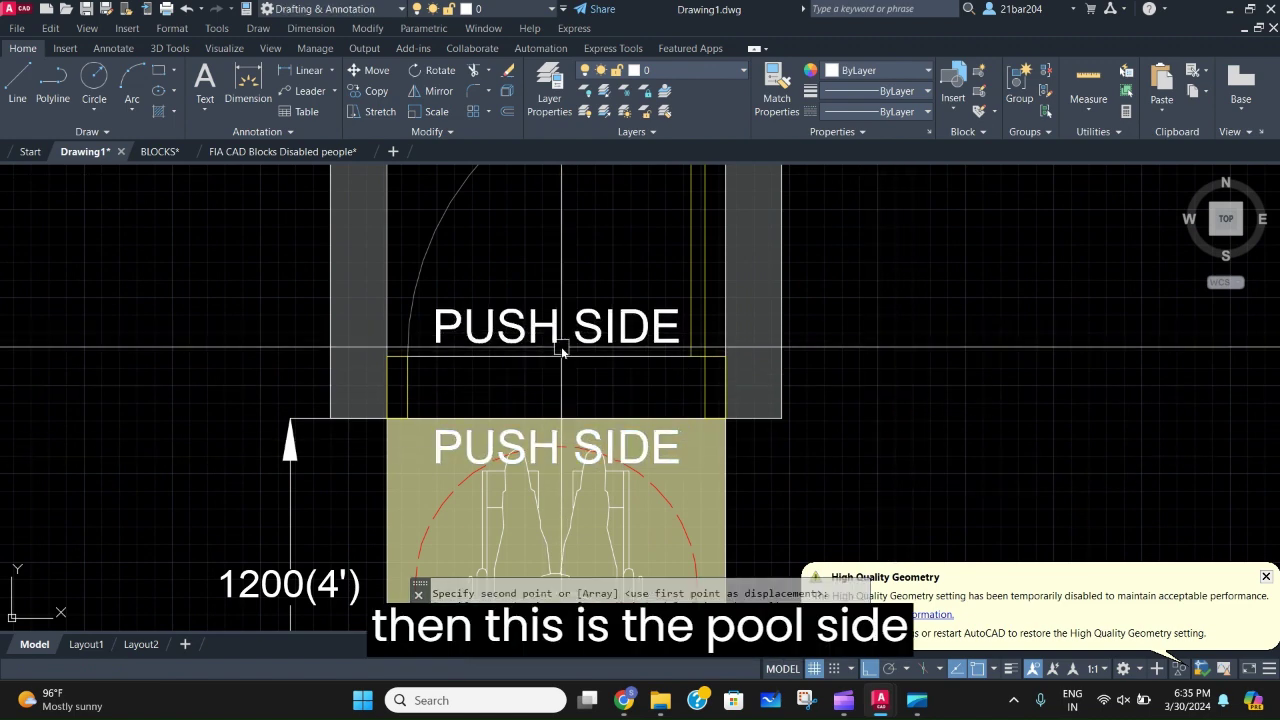
Change the wording of the label above the lower door's threshold to "PULL SIDE".
double_click(561, 336)
double_click(556, 330)
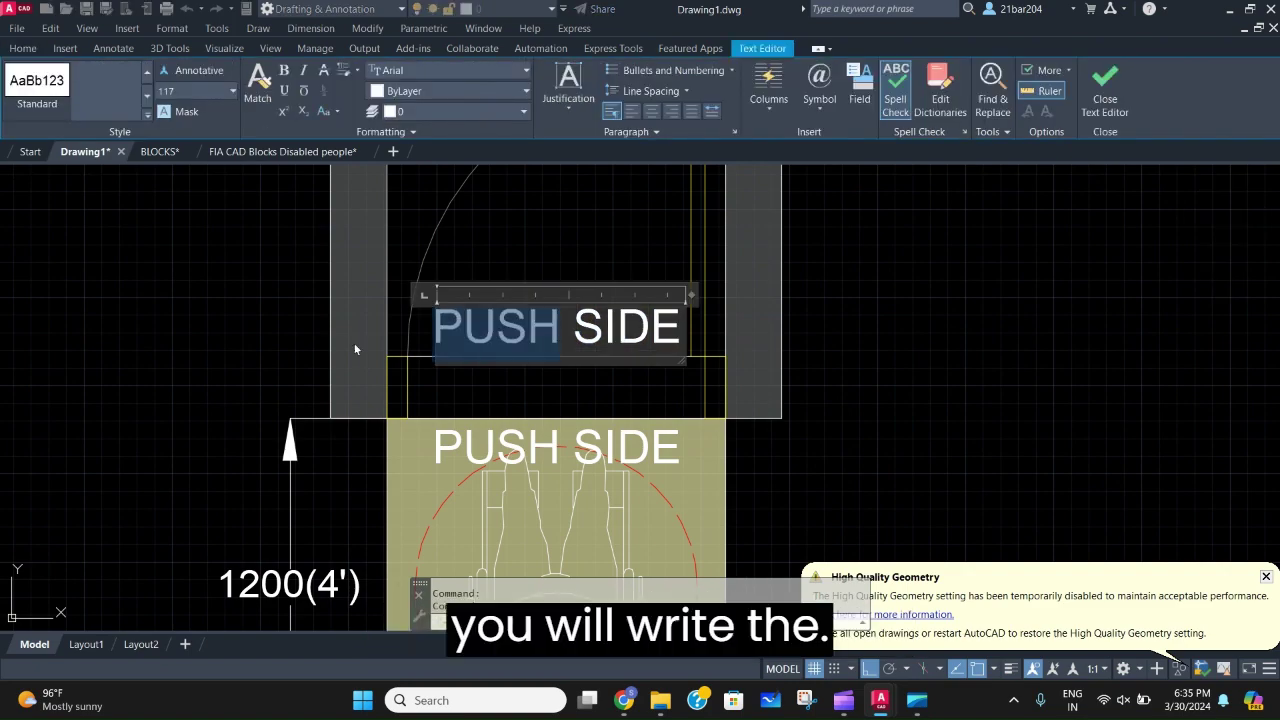
text(PULL)
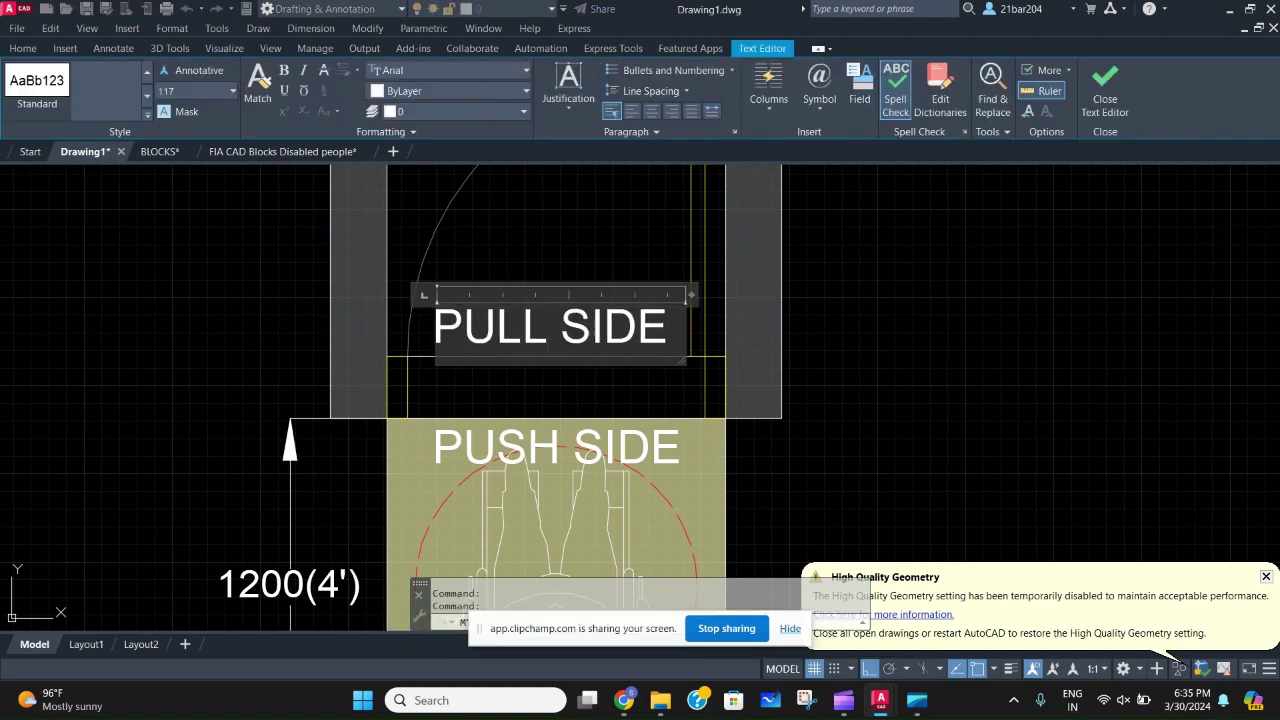
click(784, 380)
scroll(620, 463, down, 5)
scroll(595, 448, up, 4)
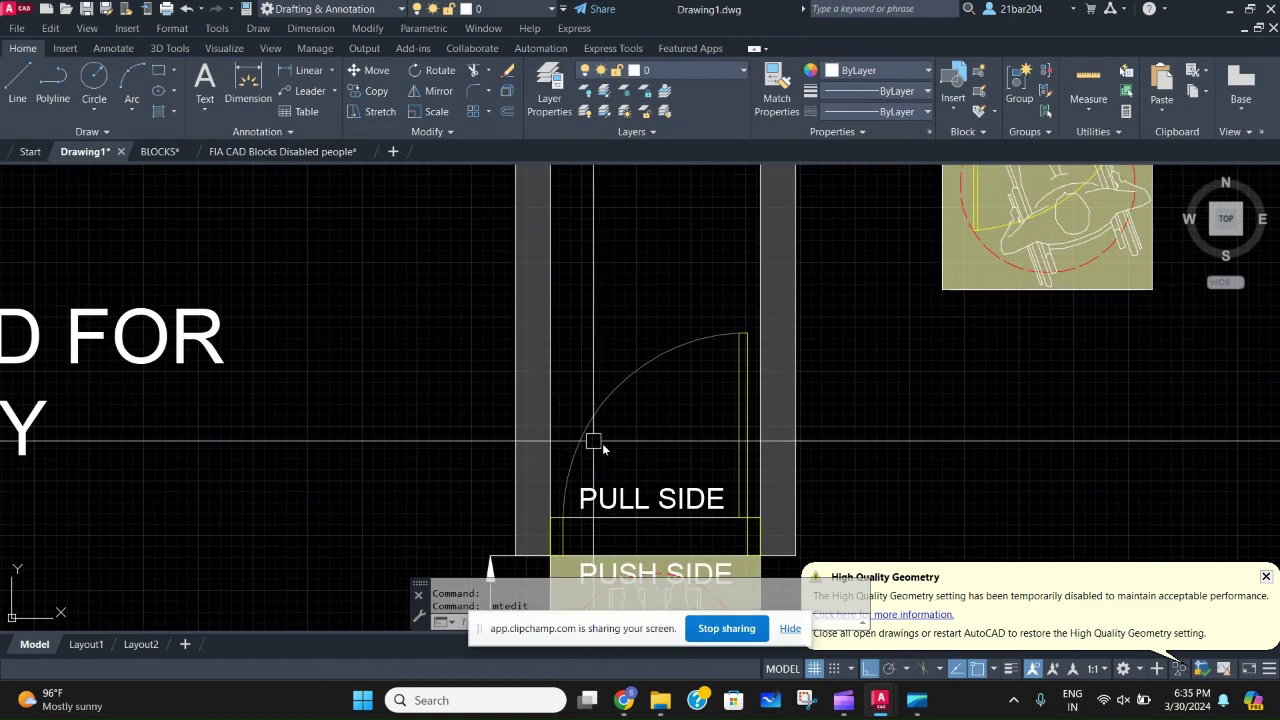
Paste a copy of the lower door's PULL SIDE and PUSH SIDE labels in the empty area beside the middle door's wheelchair square.
middle_drag(668, 519, 621, 419)
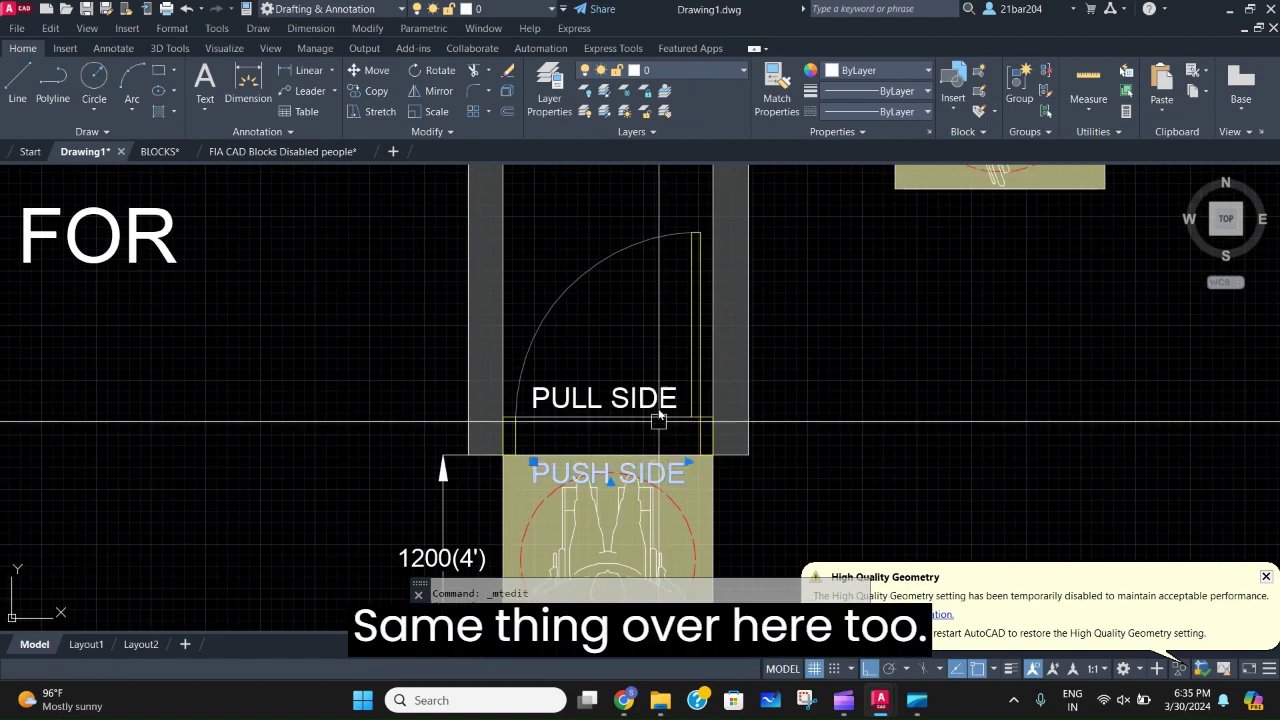
key(ctrl+c)
key(ctrl+v)
middle_drag(829, 411, 587, 565)
scroll(745, 438, down, 2)
middle_drag(745, 438, 511, 365)
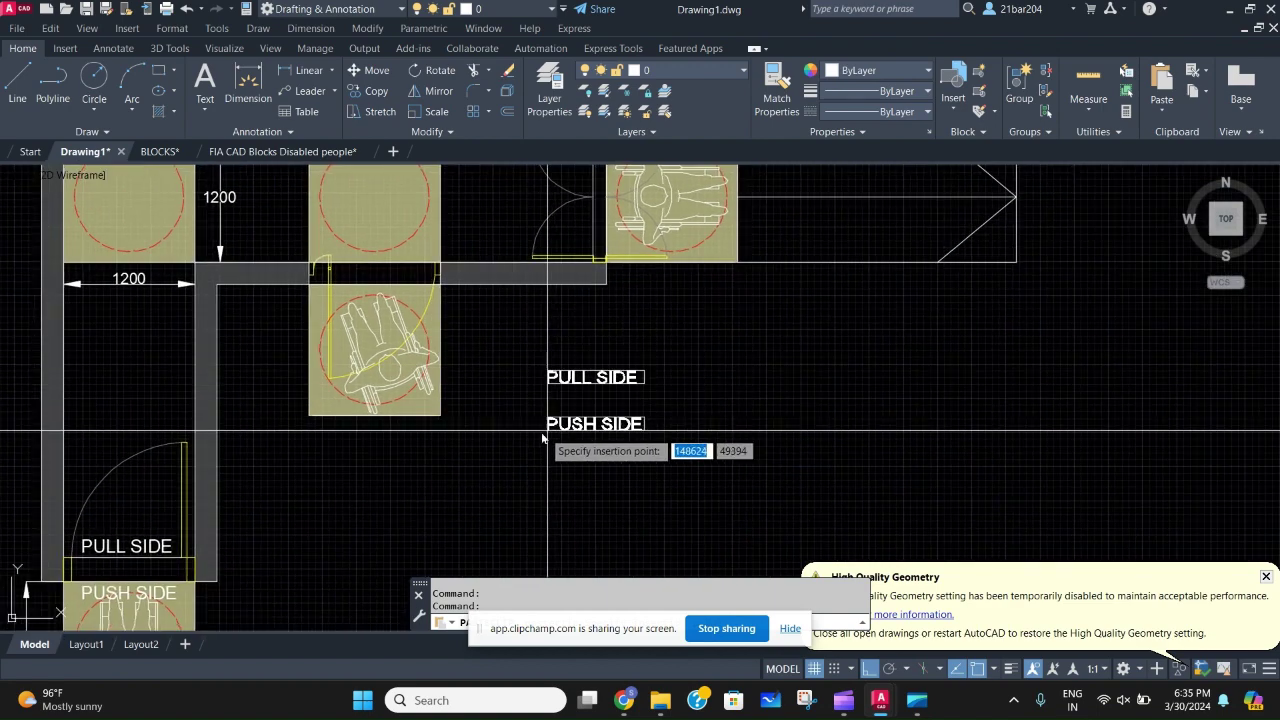
click(527, 432)
Mirror the pasted label pair about a horizontal line and erase the originals, putting PUSH SIDE above PULL SIDE.
click(650, 453)
click(506, 343)
scroll(597, 447, up, 2)
text(mi)
key(Return)
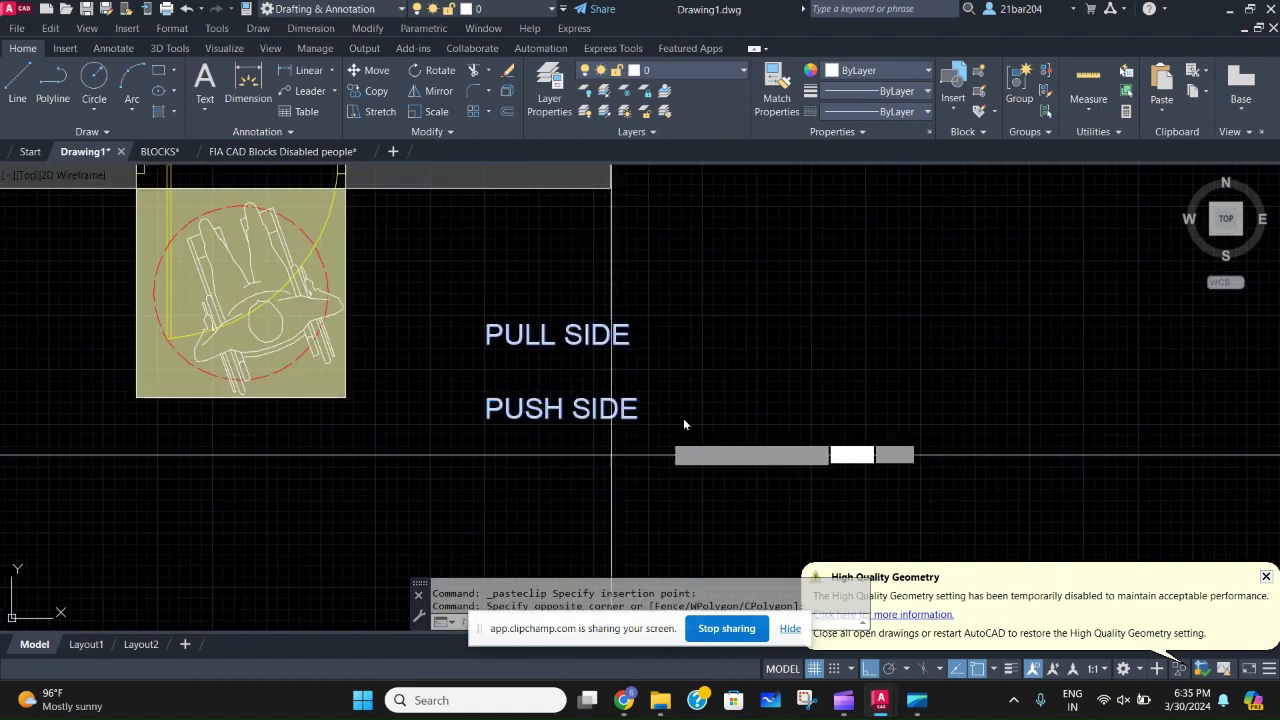
click(686, 414)
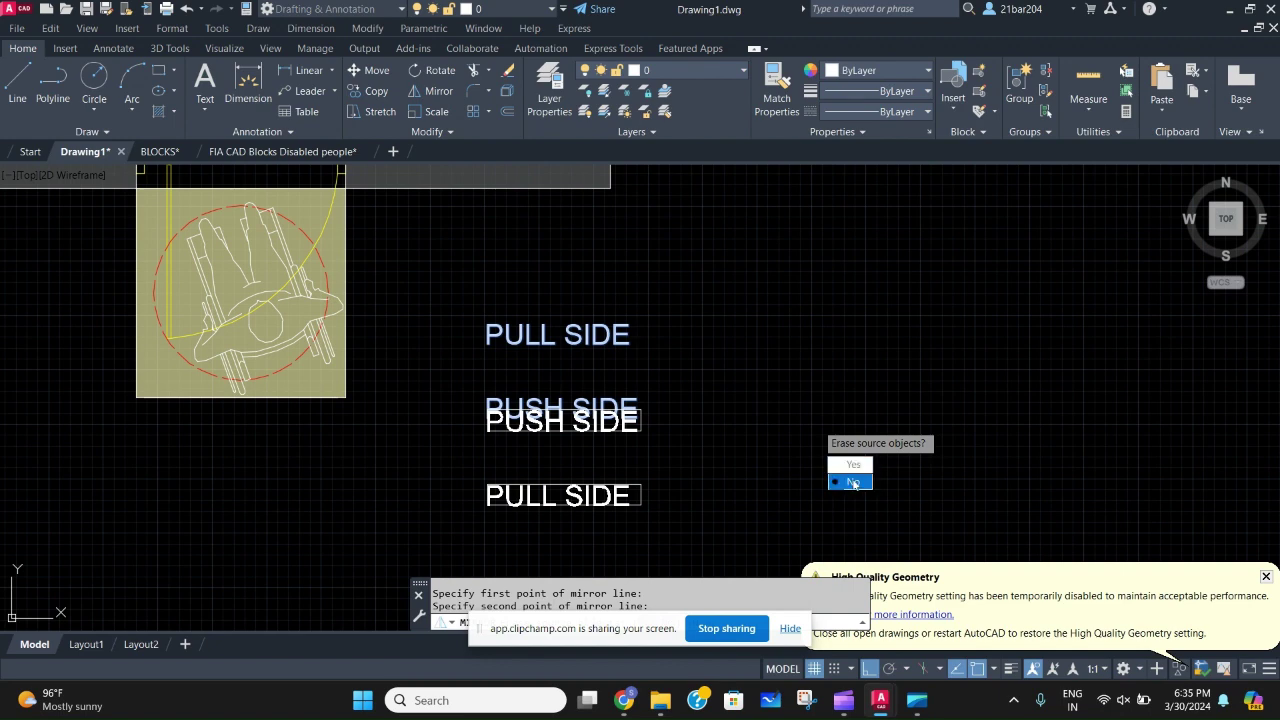
click(852, 465)
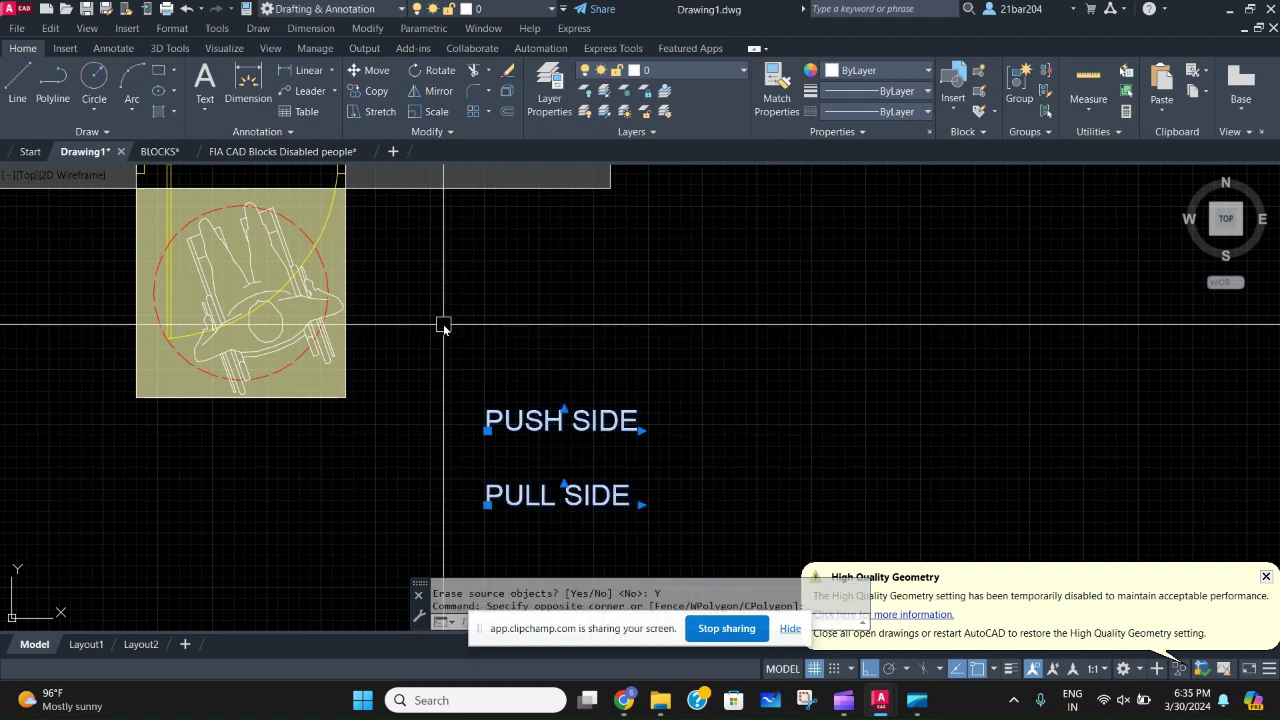
Place the mirrored labels at the middle door, with PUSH SIDE above the wall opening and PULL SIDE below it.
key(ctrl+v)
middle_drag(167, 307, 350, 545)
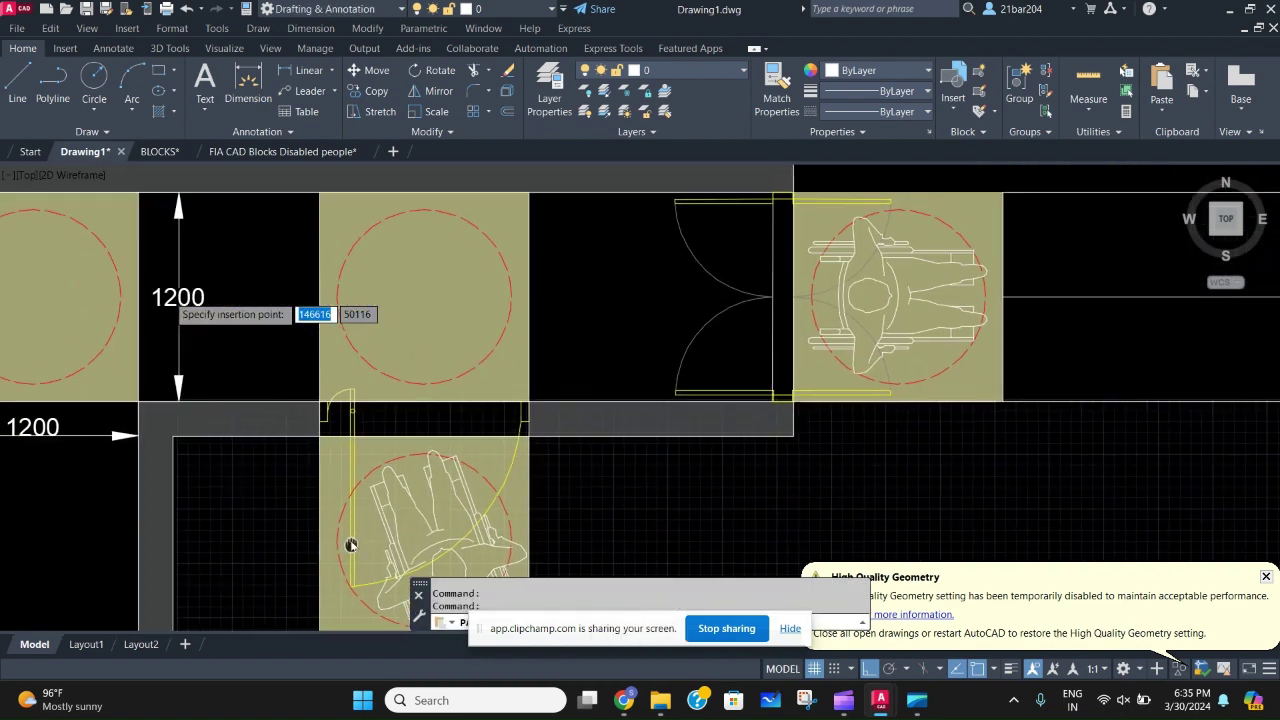
click(360, 473)
scroll(500, 420, down, 3)
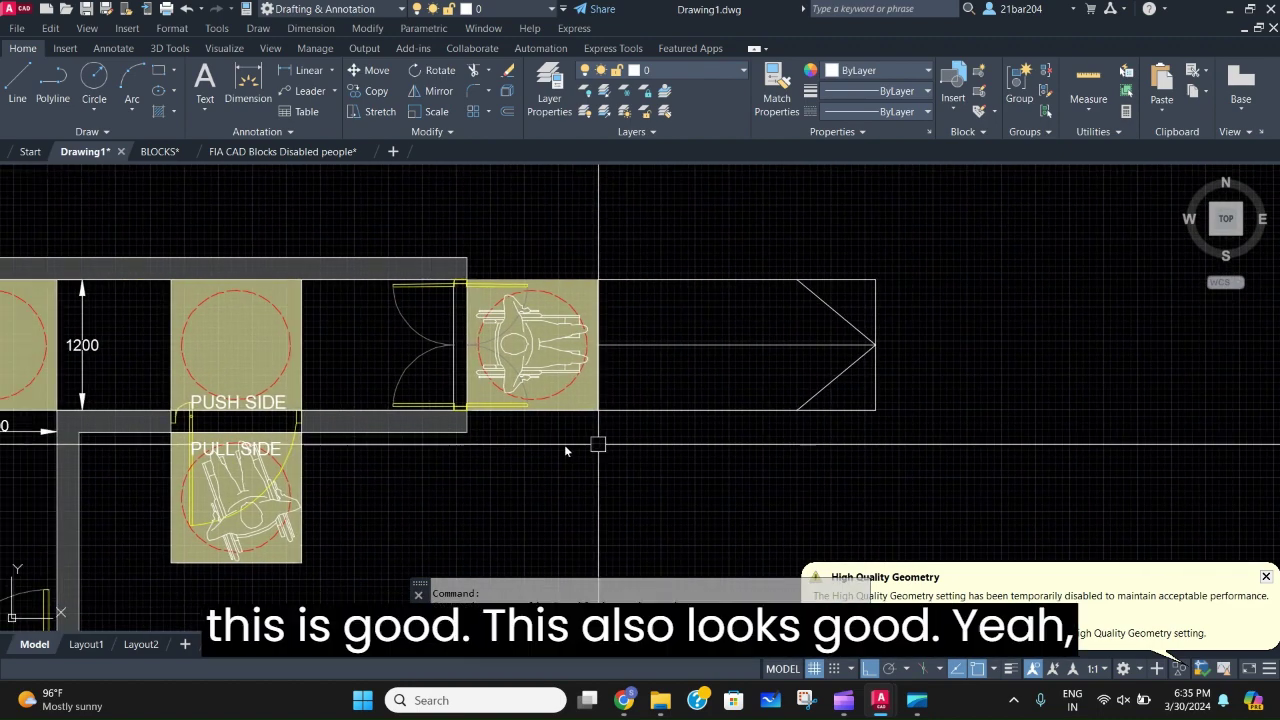
Move the wheelchair user in the lower square slightly down, away from the PUSH SIDE label.
scroll(564, 450, up, 2)
scroll(504, 336, down, 5)
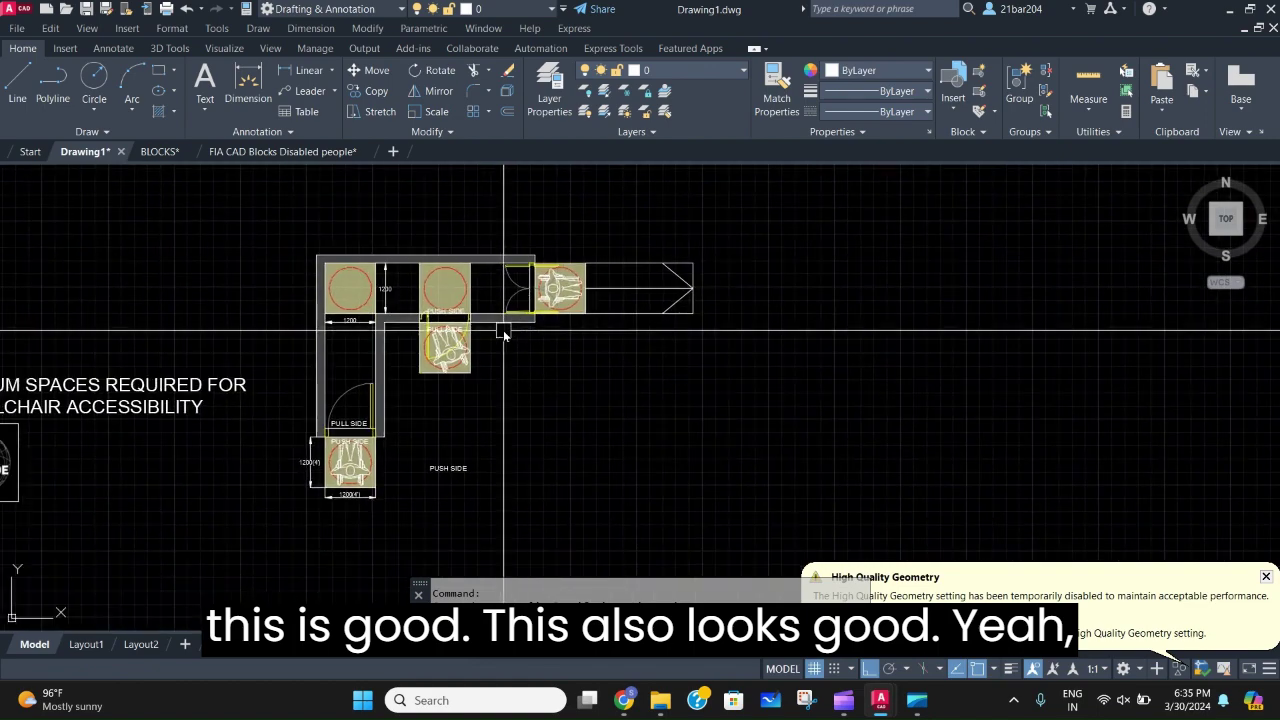
scroll(504, 336, up, 4)
scroll(463, 343, down, 3)
scroll(361, 531, up, 2)
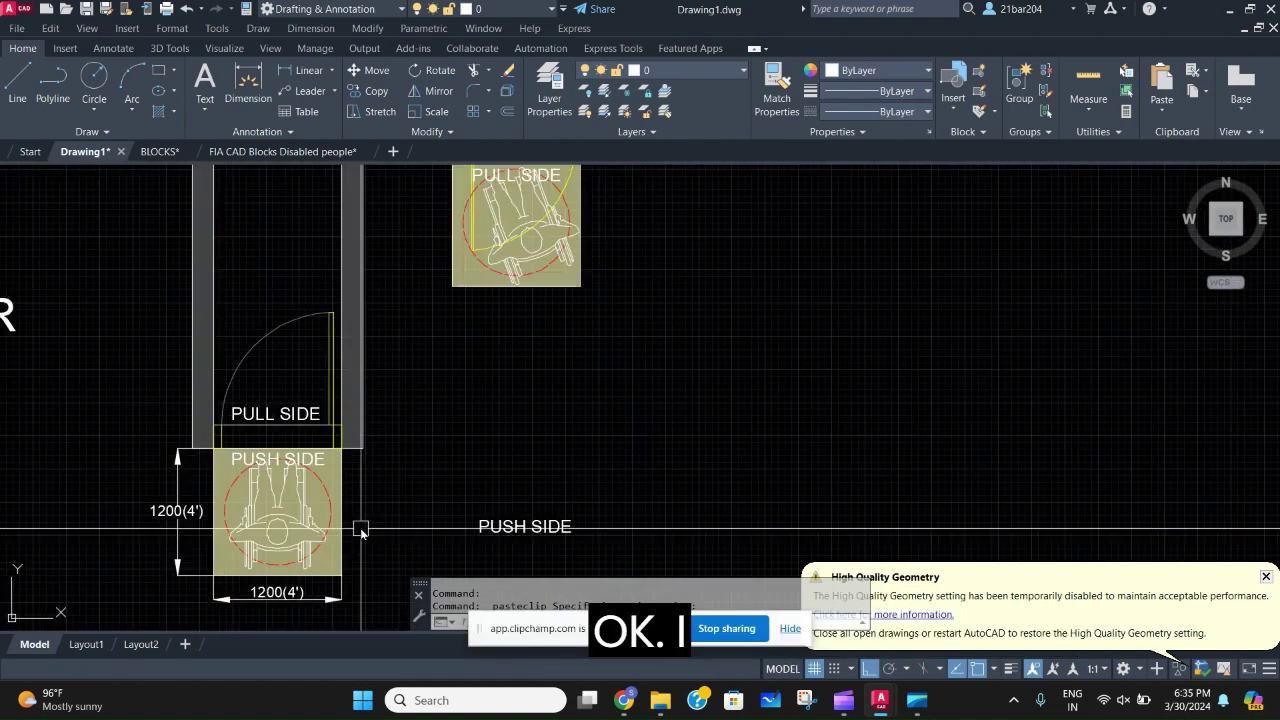
click(305, 535)
middle_drag(310, 483, 432, 454)
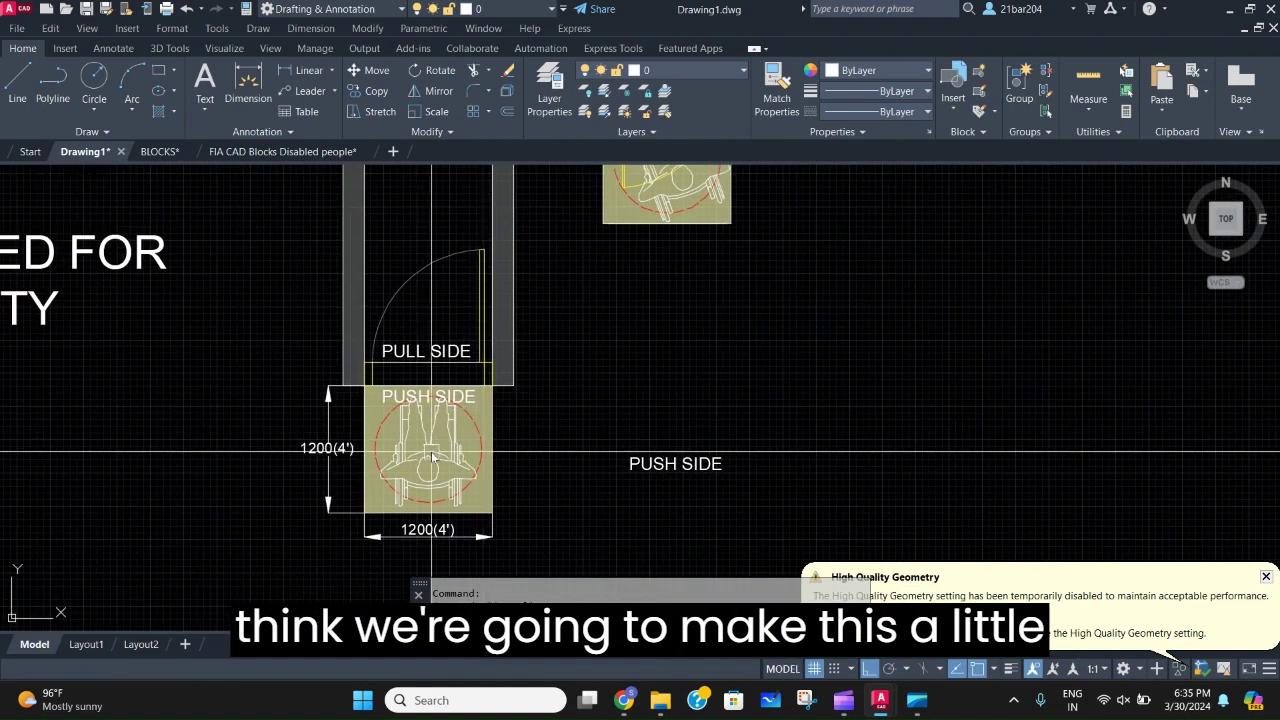
middle_drag(645, 463, 650, 462)
text(m)
key(Return)
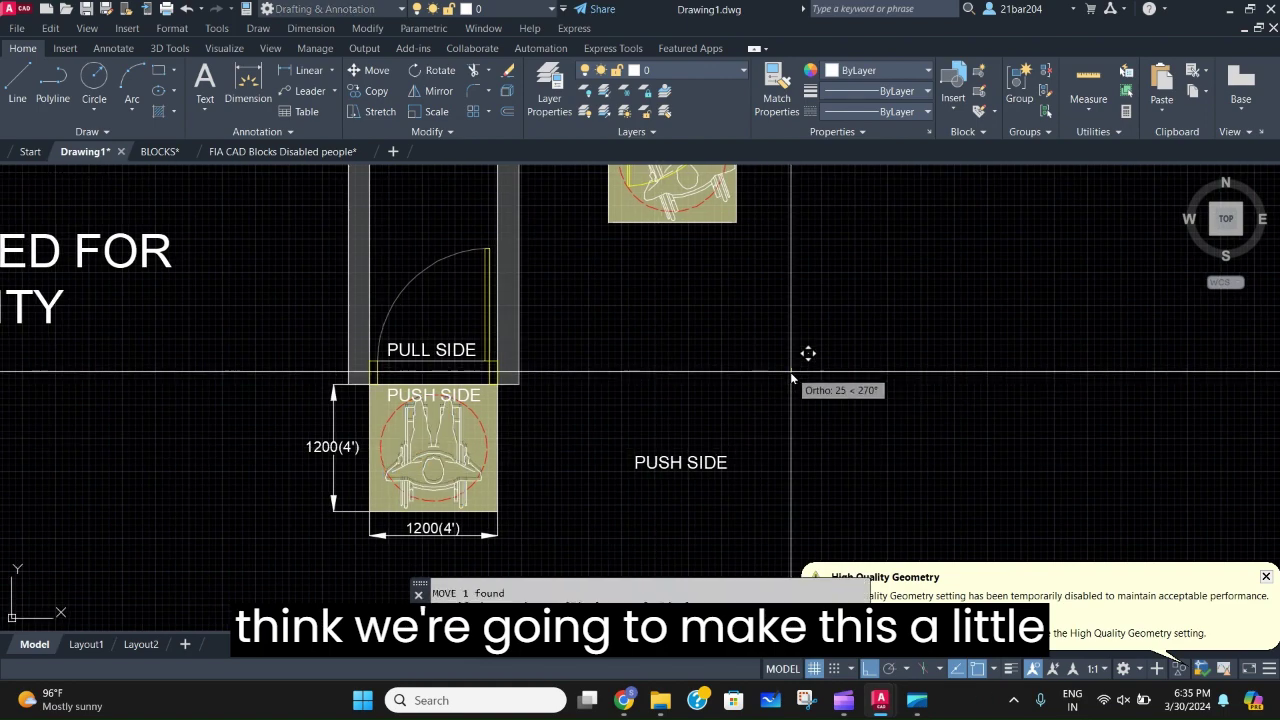
click(790, 377)
scroll(731, 537, down, 3)
scroll(598, 430, up, 5)
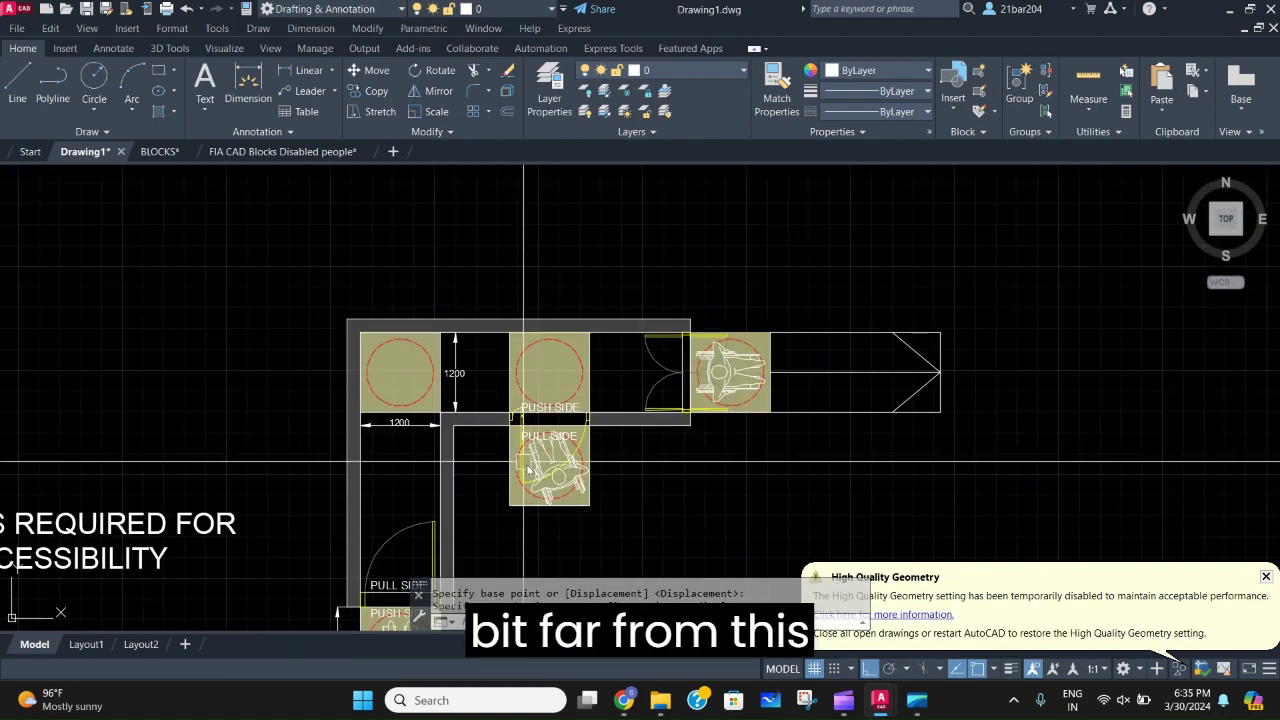
Move the wheelchair user in the middle door's square slightly down, away from the PULL SIDE label.
click(595, 446)
middle_drag(726, 448, 563, 397)
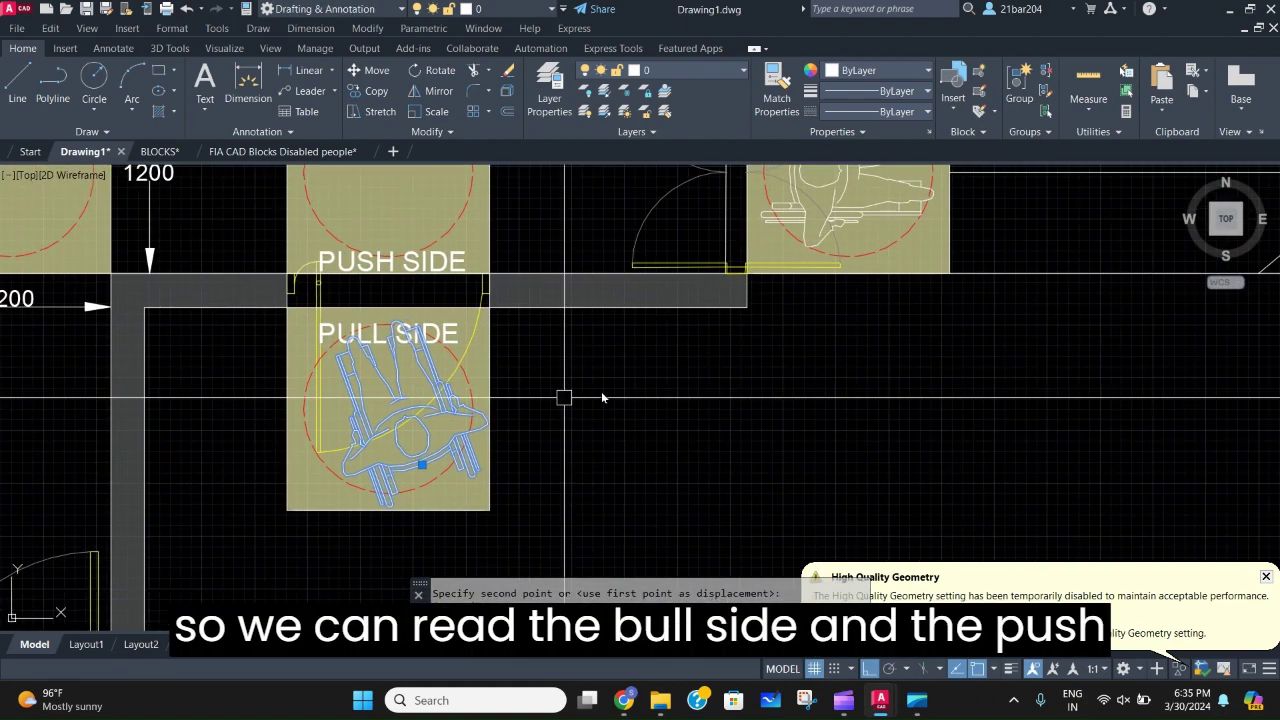
text(m)
key(Return)
click(683, 406)
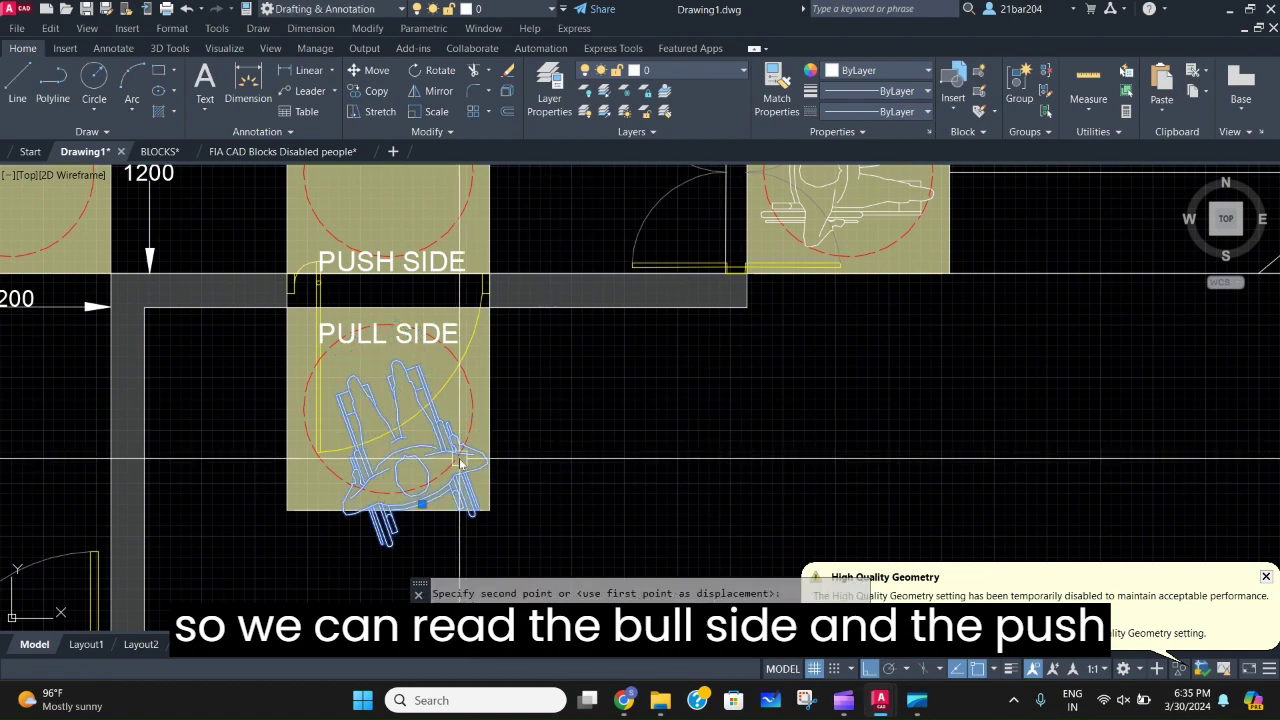
scroll(430, 384, down, 2)
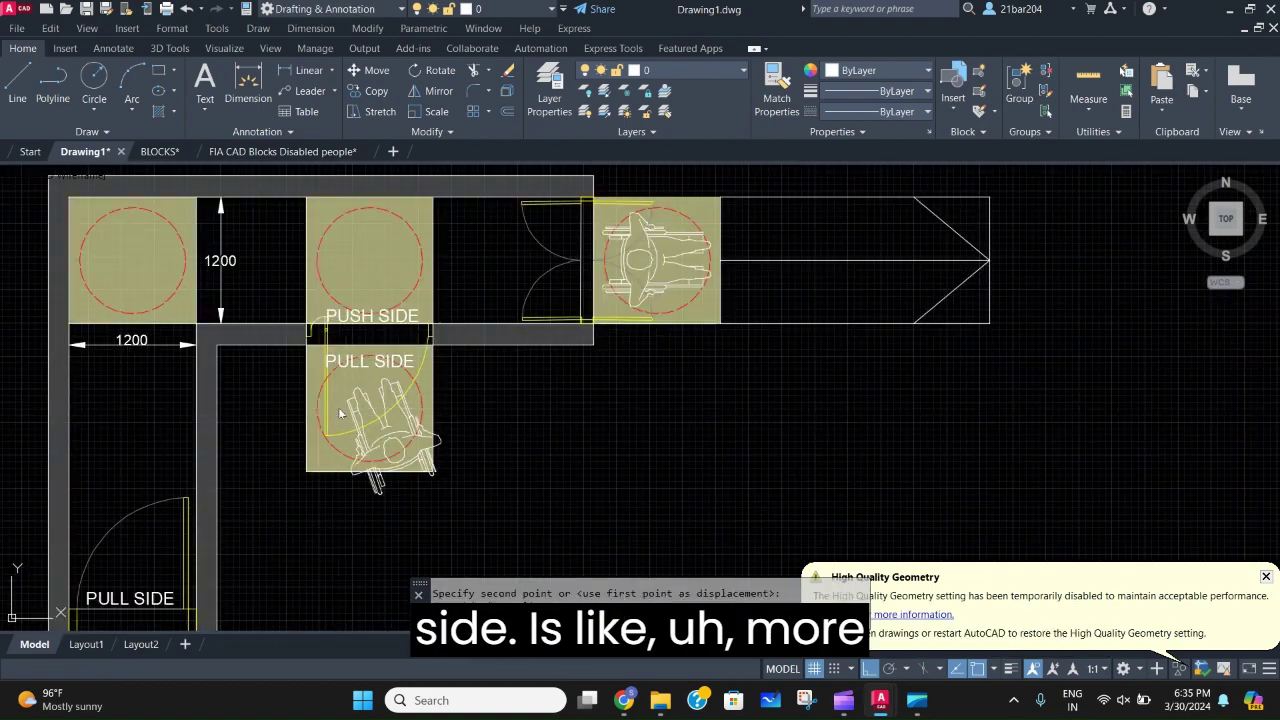
middle_drag(373, 386, 467, 414)
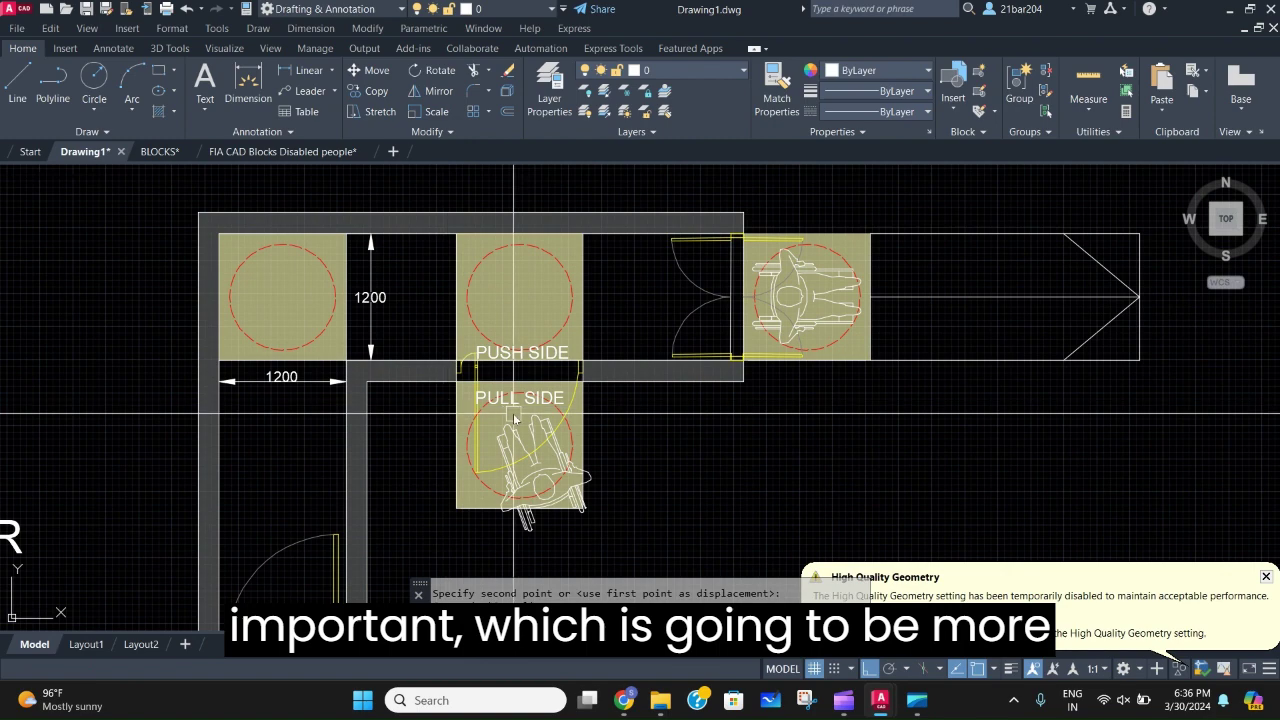
Paste a copy of the middle door's PUSH SIDE and PULL SIDE labels in the empty area below the ramp.
scroll(520, 400, up, 2)
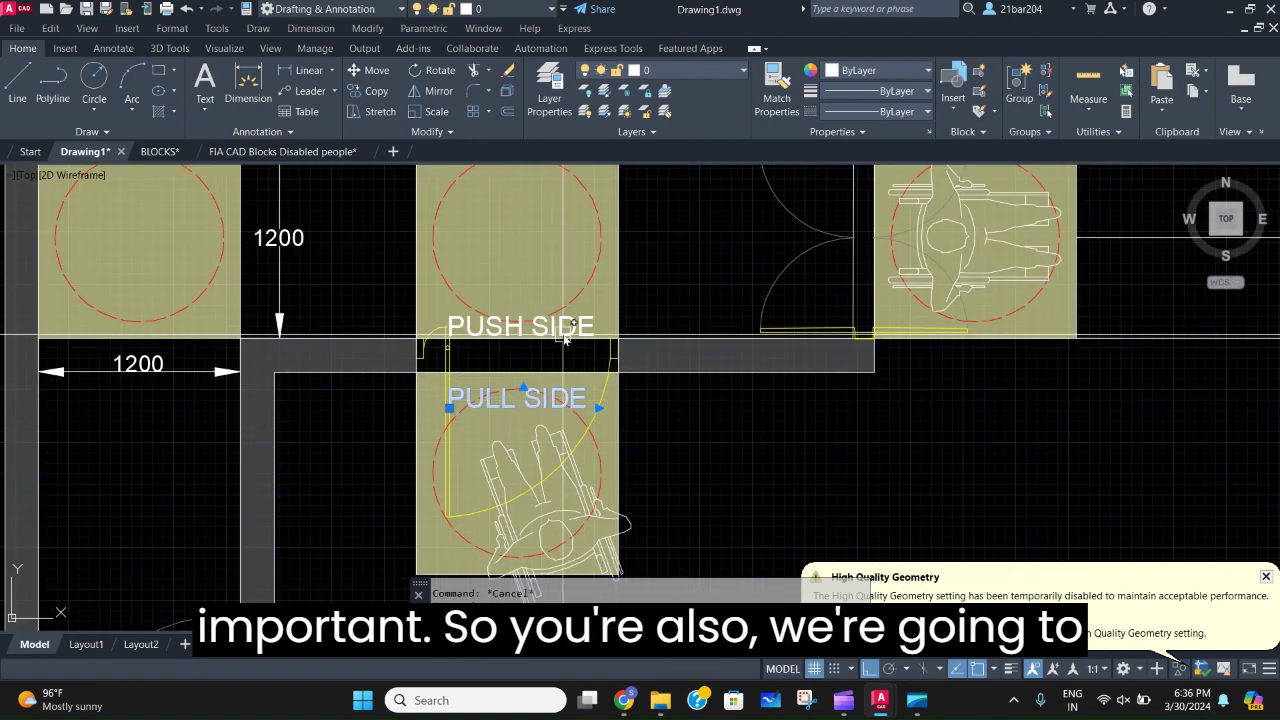
key(ctrl+c)
key(ctrl+v)
scroll(665, 416, down, 4)
middle_drag(674, 426, 383, 312)
click(474, 376)
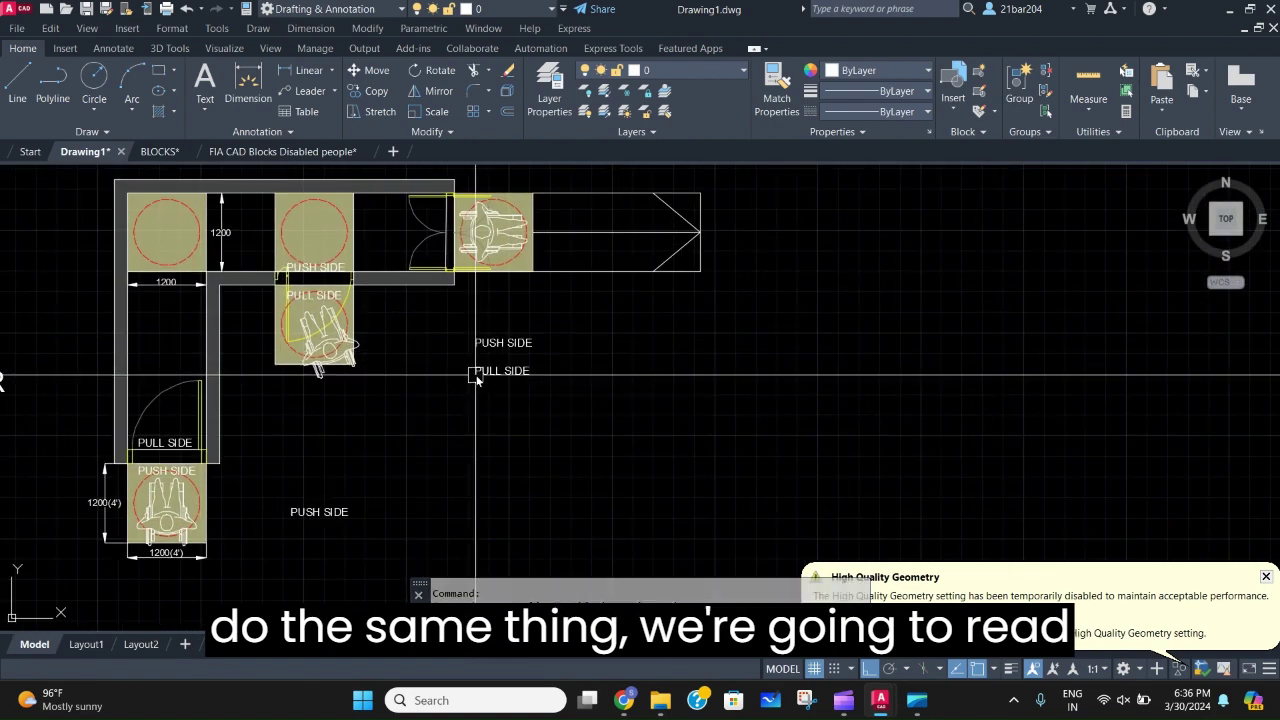
Rotate the pasted label pair 90 degrees clockwise so the text runs vertically downward.
click(553, 410)
click(443, 320)
text(ro)
key(Return)
click(606, 317)
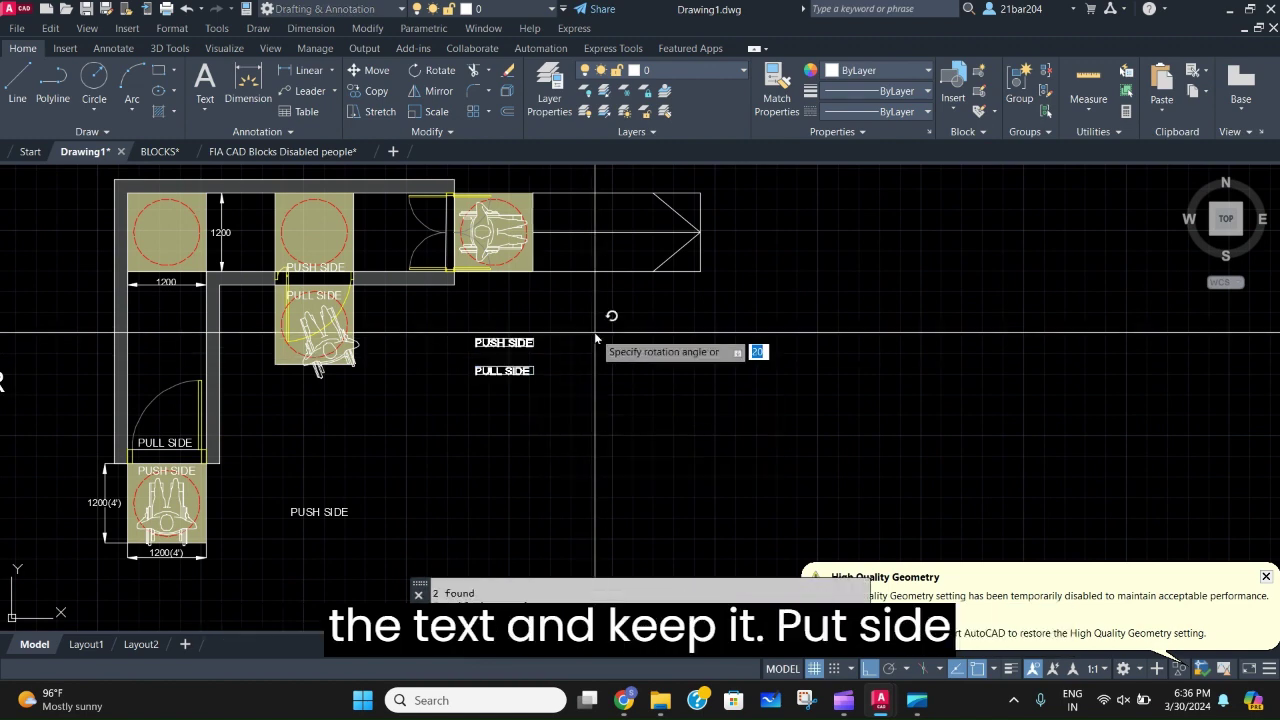
click(610, 398)
Place the rotated labels at the entrance double door, with PULL SIDE inside the corridor and PUSH SIDE in the wheelchair square outside.
middle_drag(581, 321, 571, 449)
scroll(551, 335, up, 4)
click(514, 340)
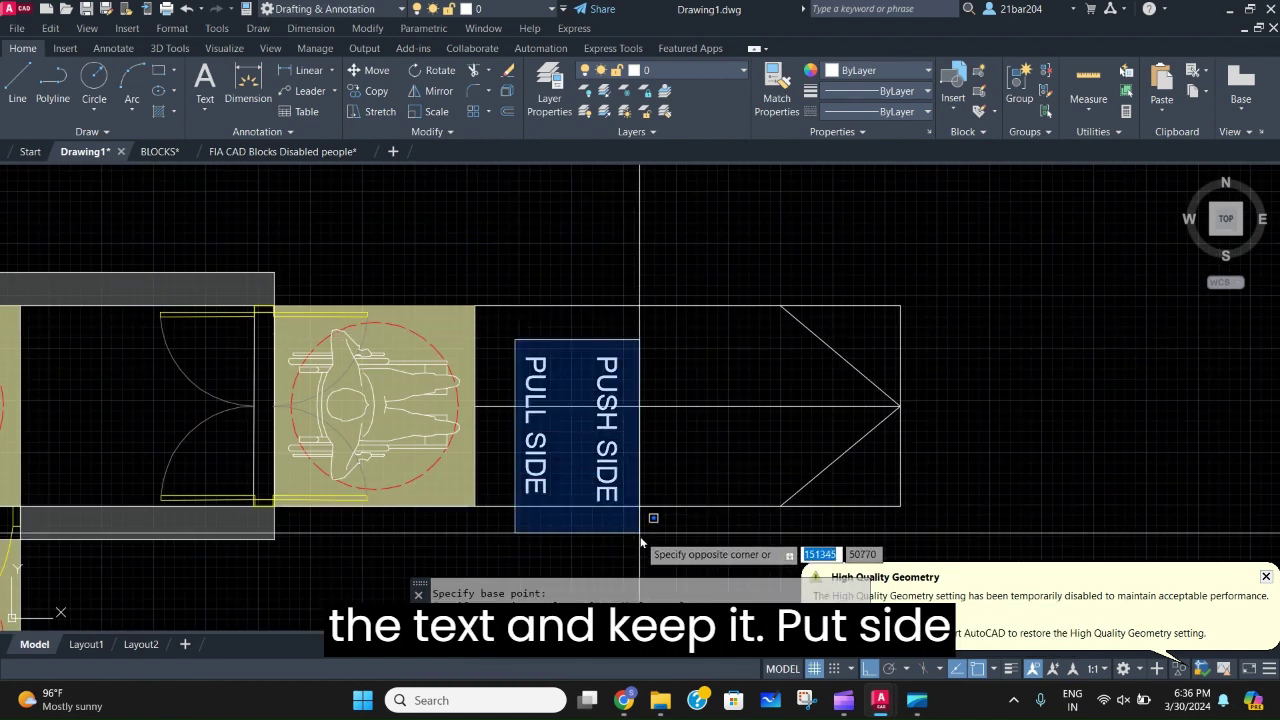
click(643, 571)
key(ctrl+x)
key(ctrl+v)
middle_drag(149, 463, 466, 460)
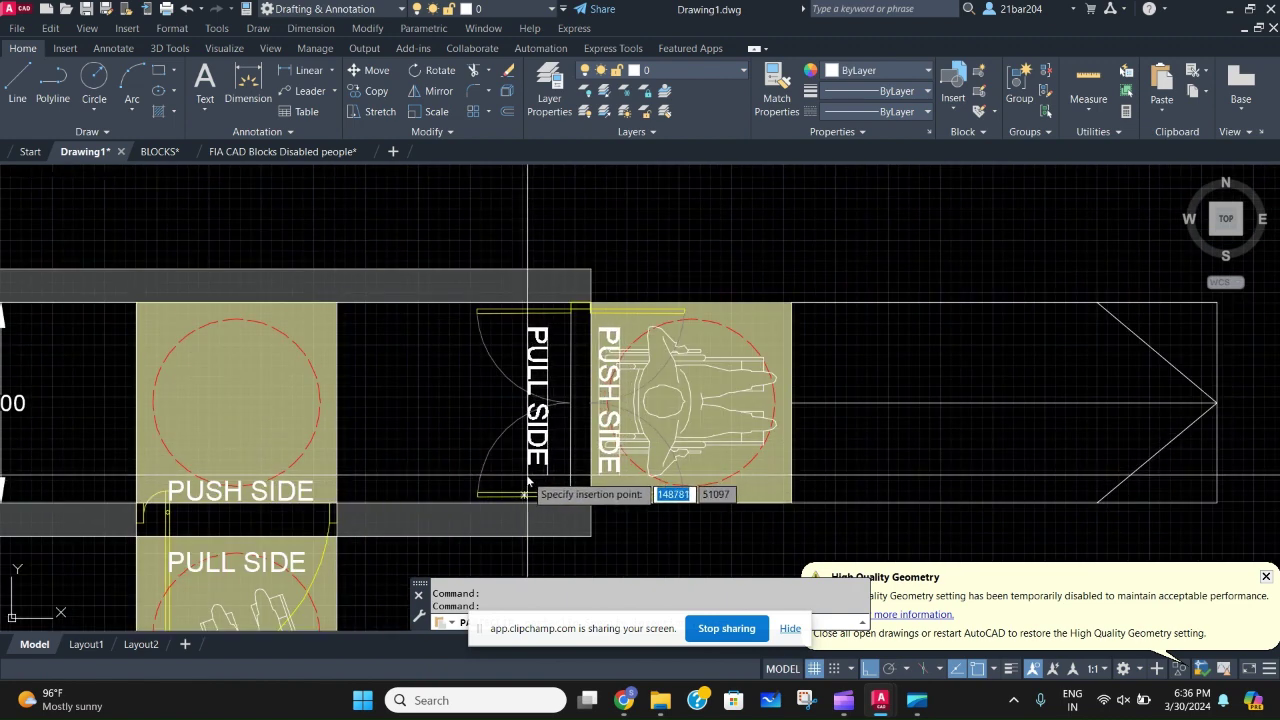
click(527, 482)
Move the wheelchair user in the entrance square slightly toward the ramp, clear of the PUSH SIDE label.
click(700, 423)
middle_drag(700, 423, 445, 385)
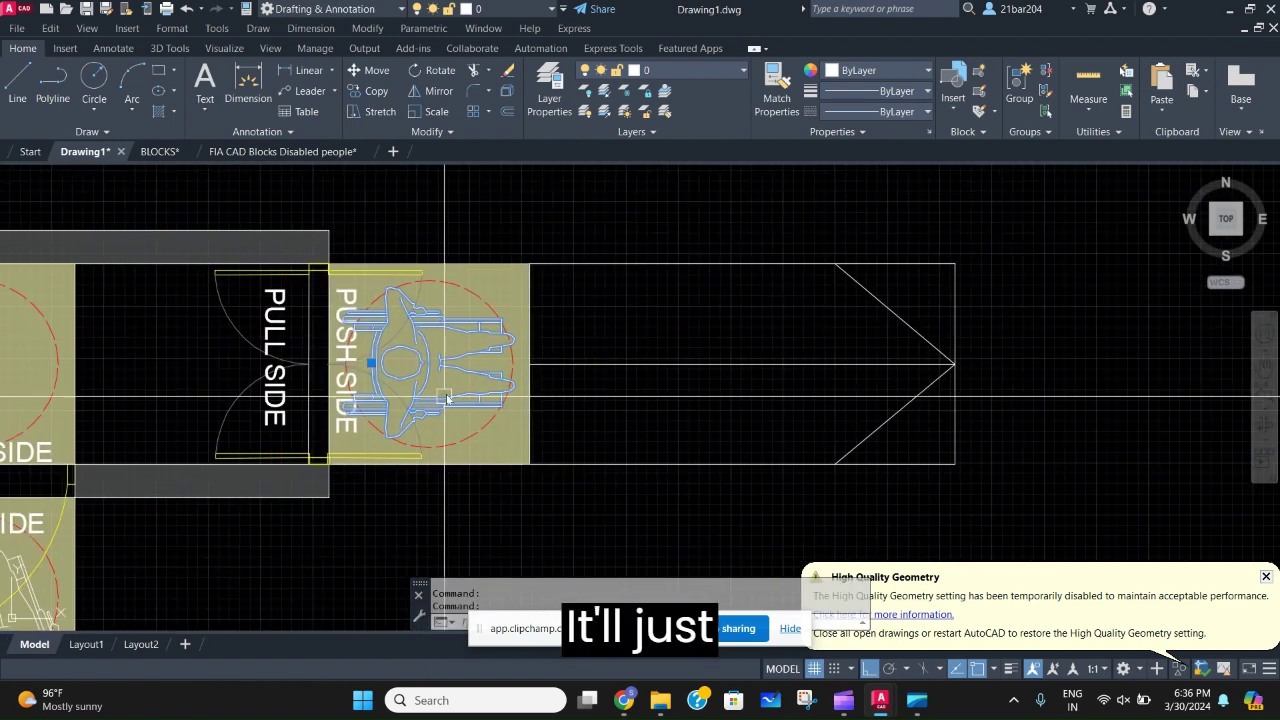
text(M)
key(Return)
click(573, 323)
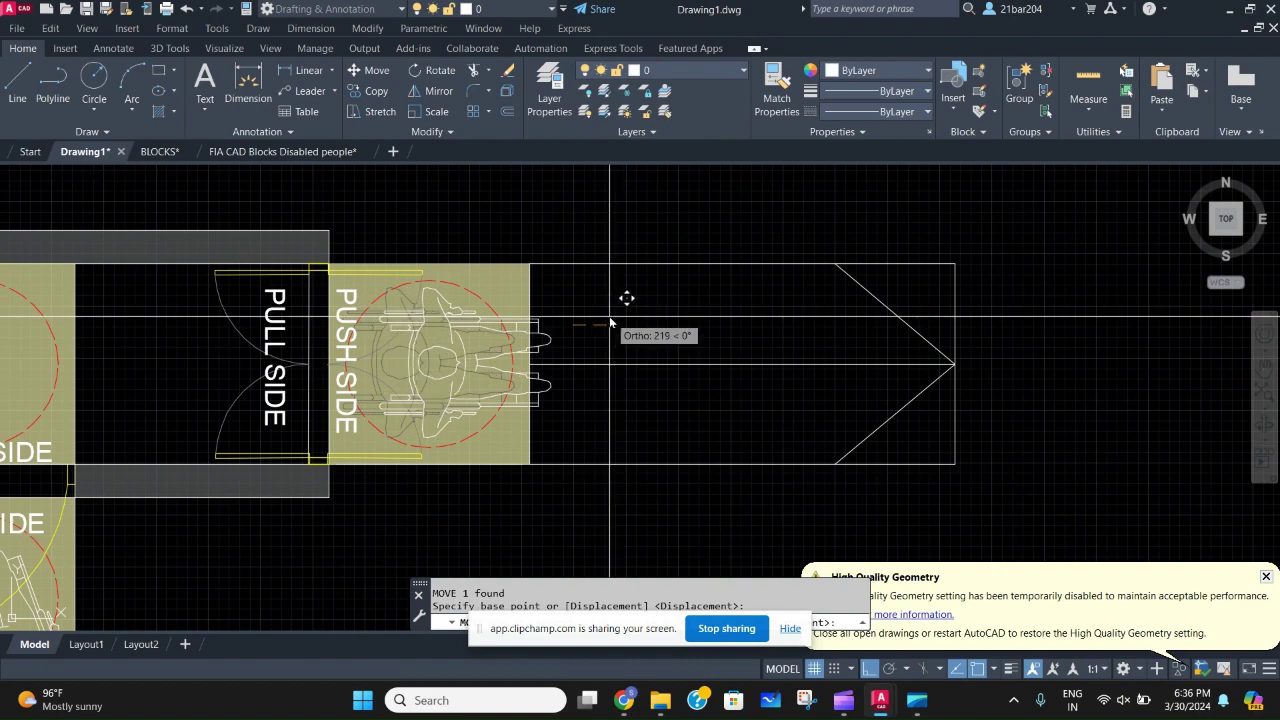
scroll(598, 325, down, 3)
scroll(575, 353, up, 1)
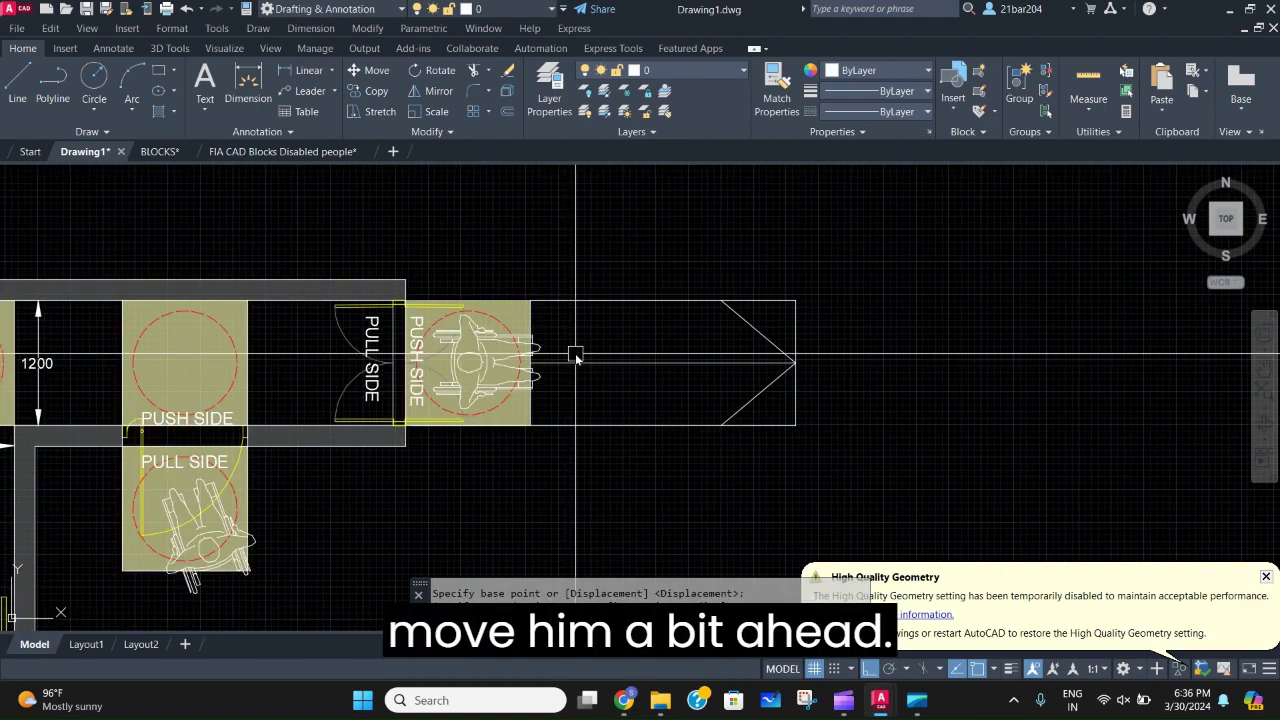
Paste a copy of the lower door's PULL SIDE label onto the middle of the ramp.
click(384, 337)
scroll(384, 337, down, 2)
scroll(289, 502, up, 2)
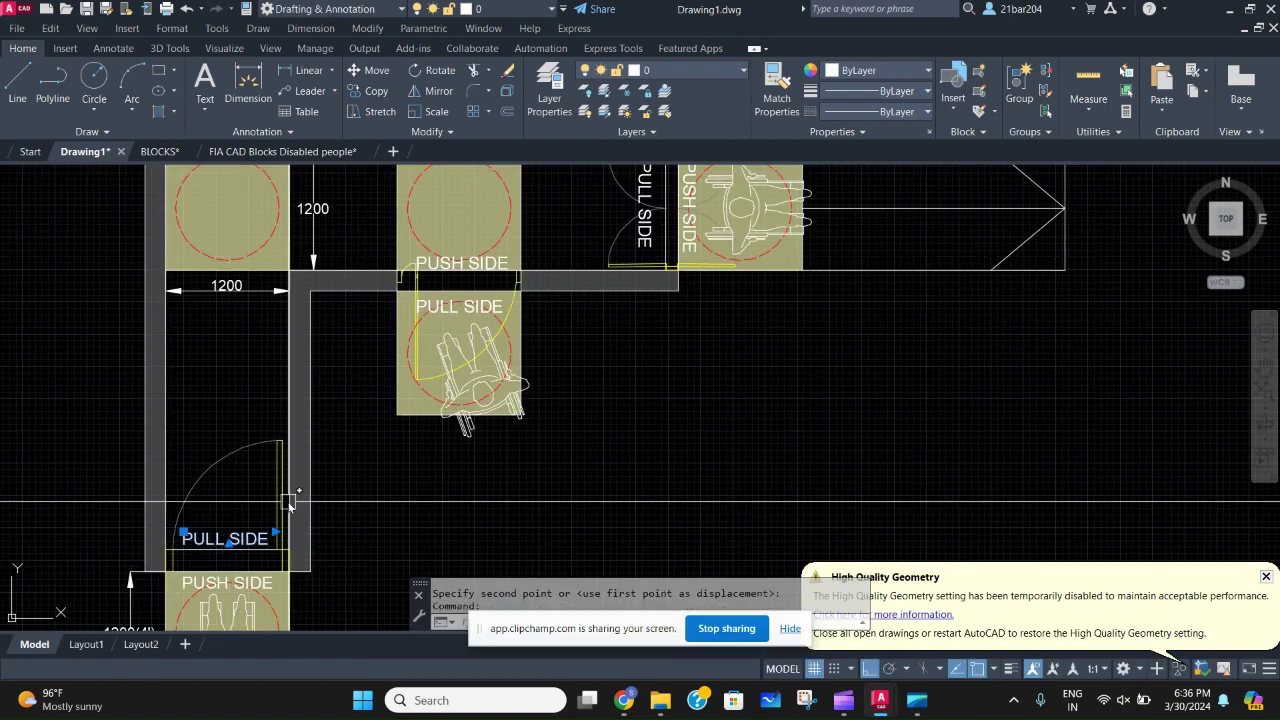
key(ctrl+c)
key(ctrl+v)
middle_drag(519, 378, 214, 517)
scroll(560, 362, up, 4)
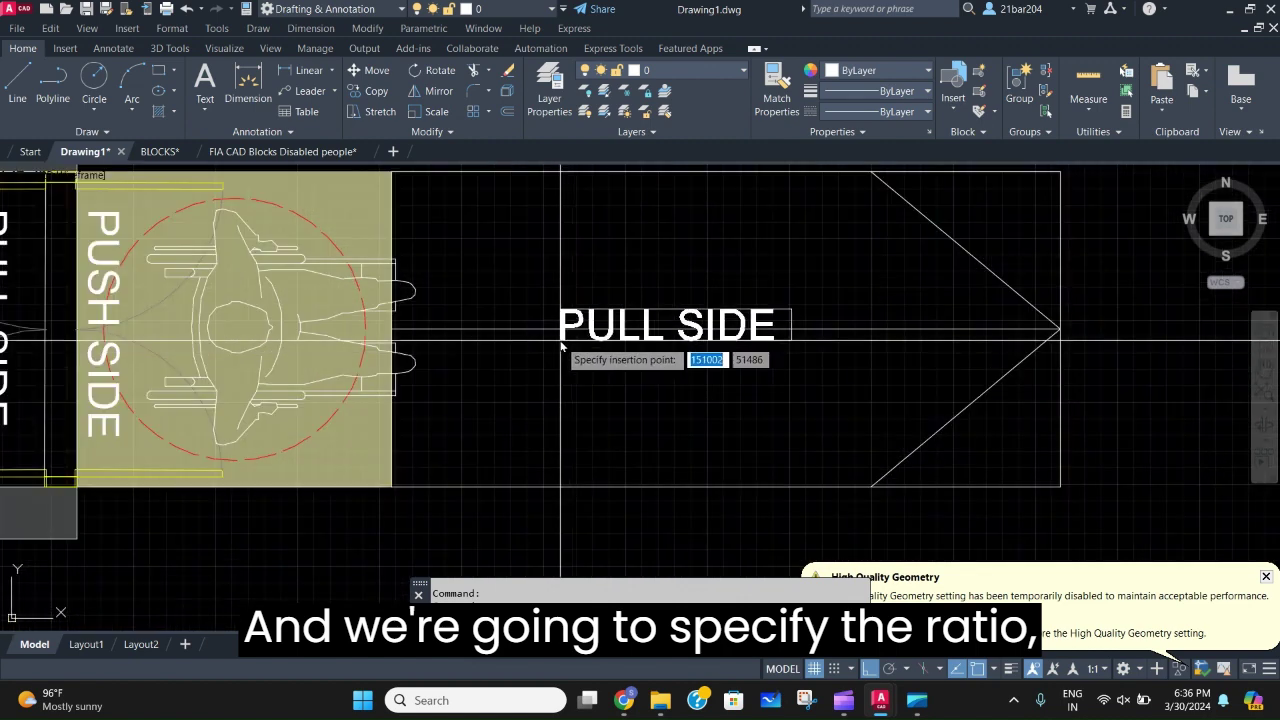
click(551, 350)
Change the pasted ramp label to RATIO (1:12) and widen its text frame to 1127 so it fits on one line.
double_click(608, 340)
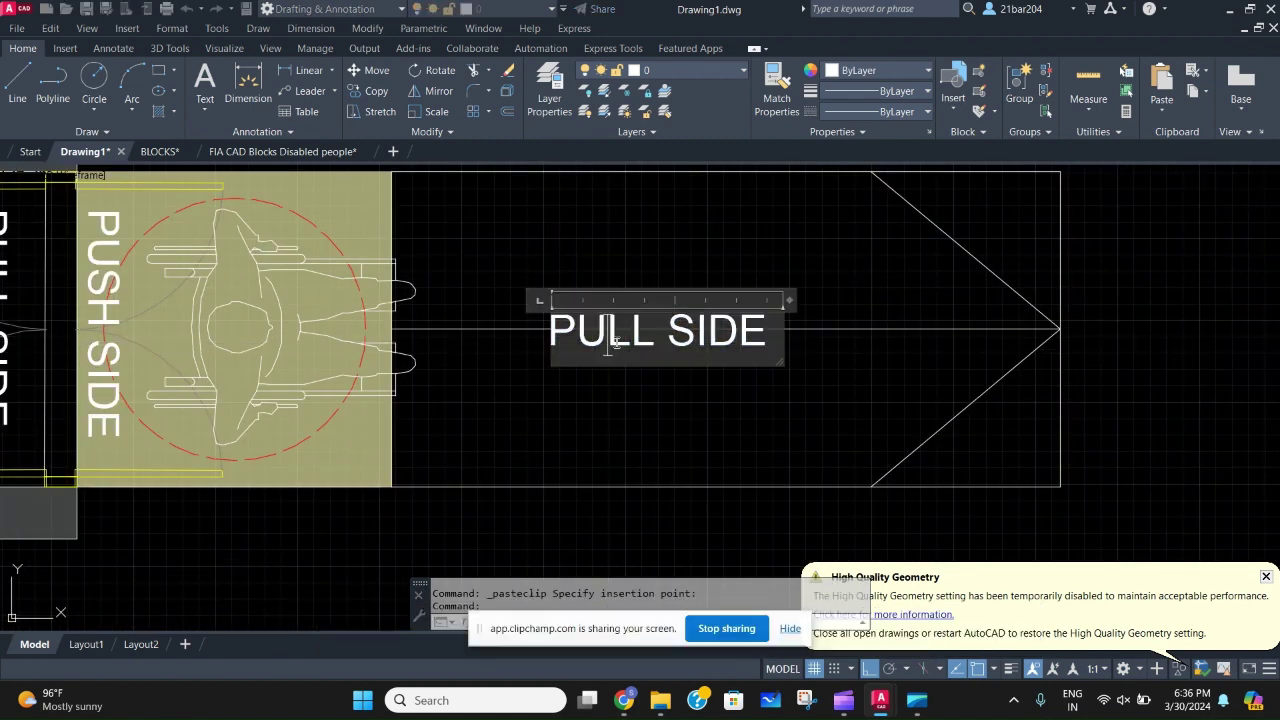
text(RAT)
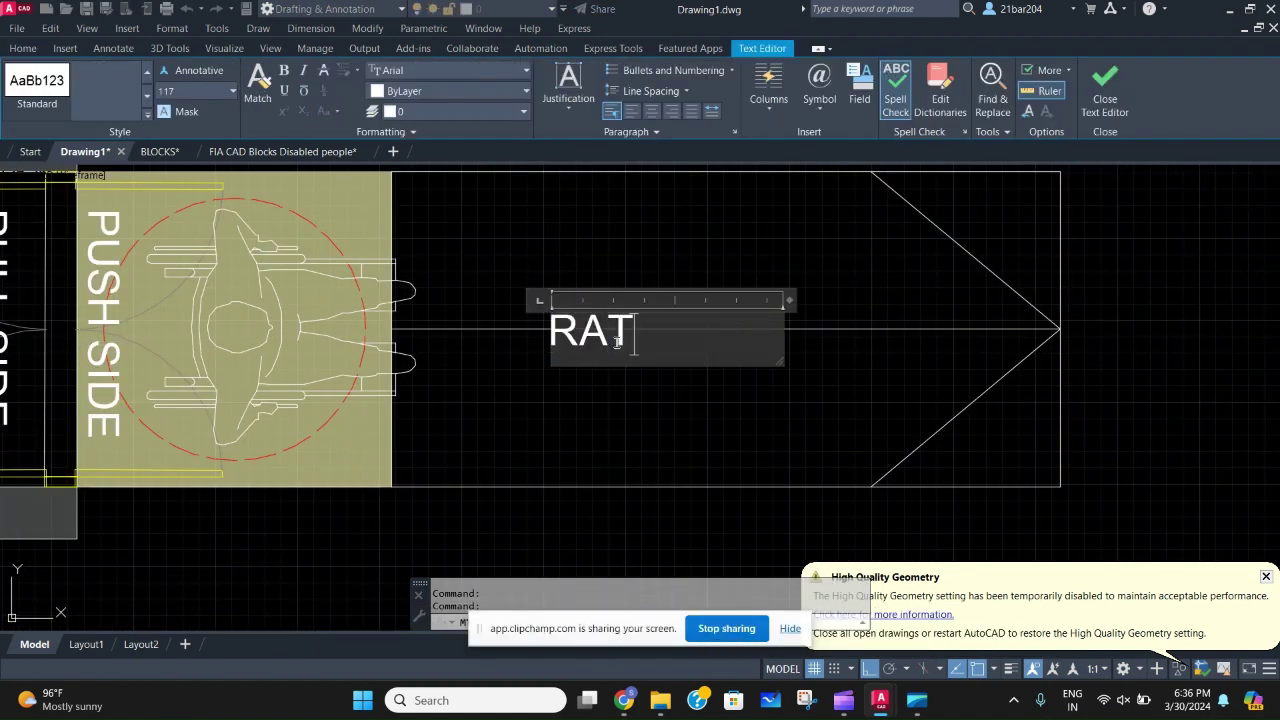
text(IO (1)
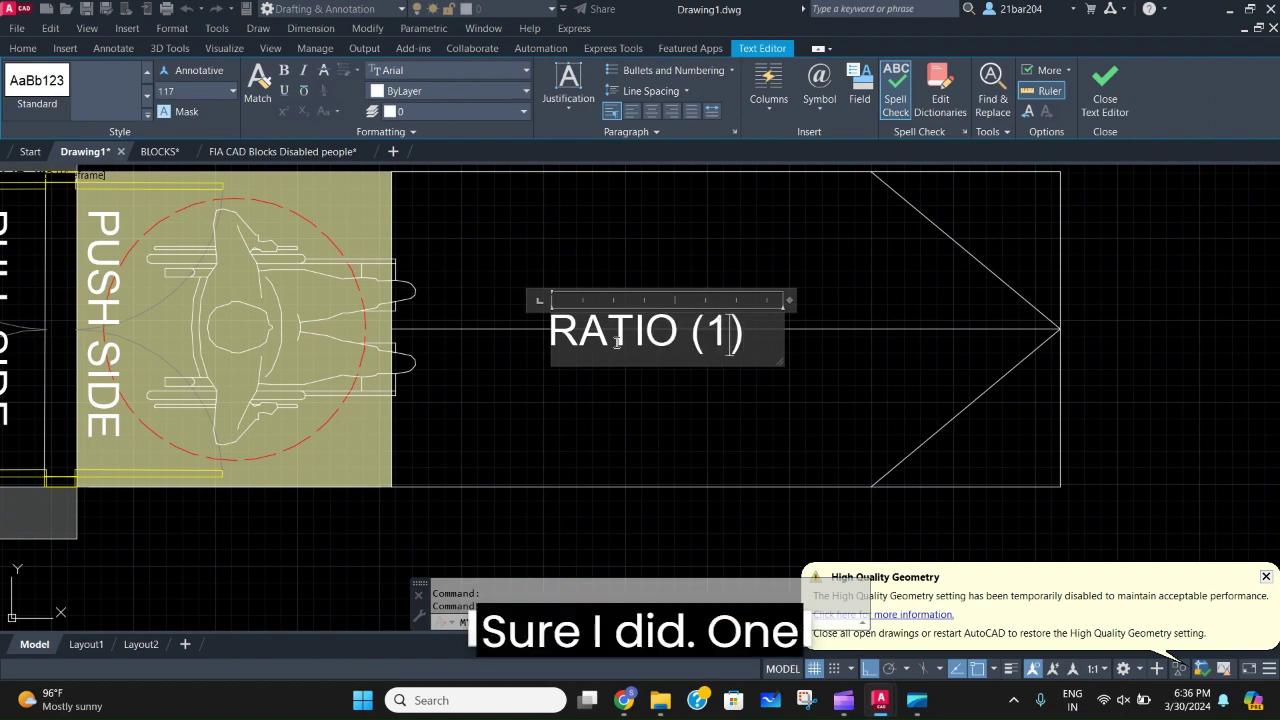
text(:12)
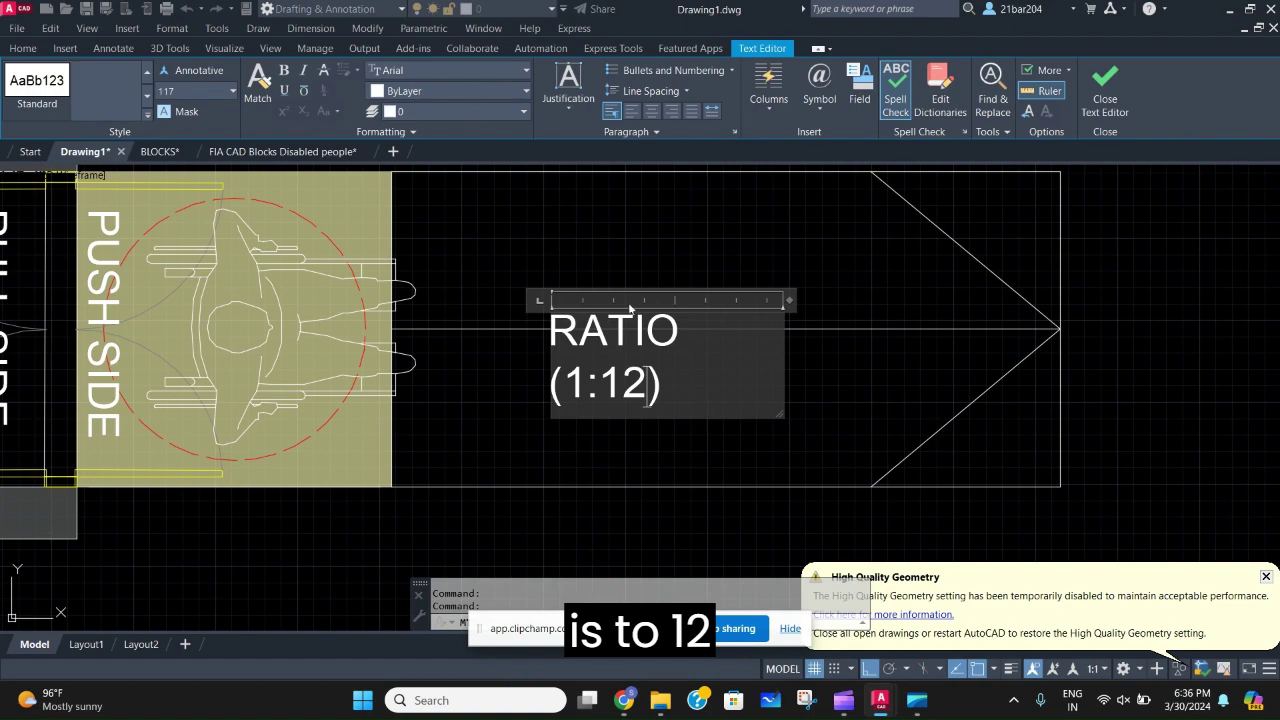
drag(791, 299, 851, 300)
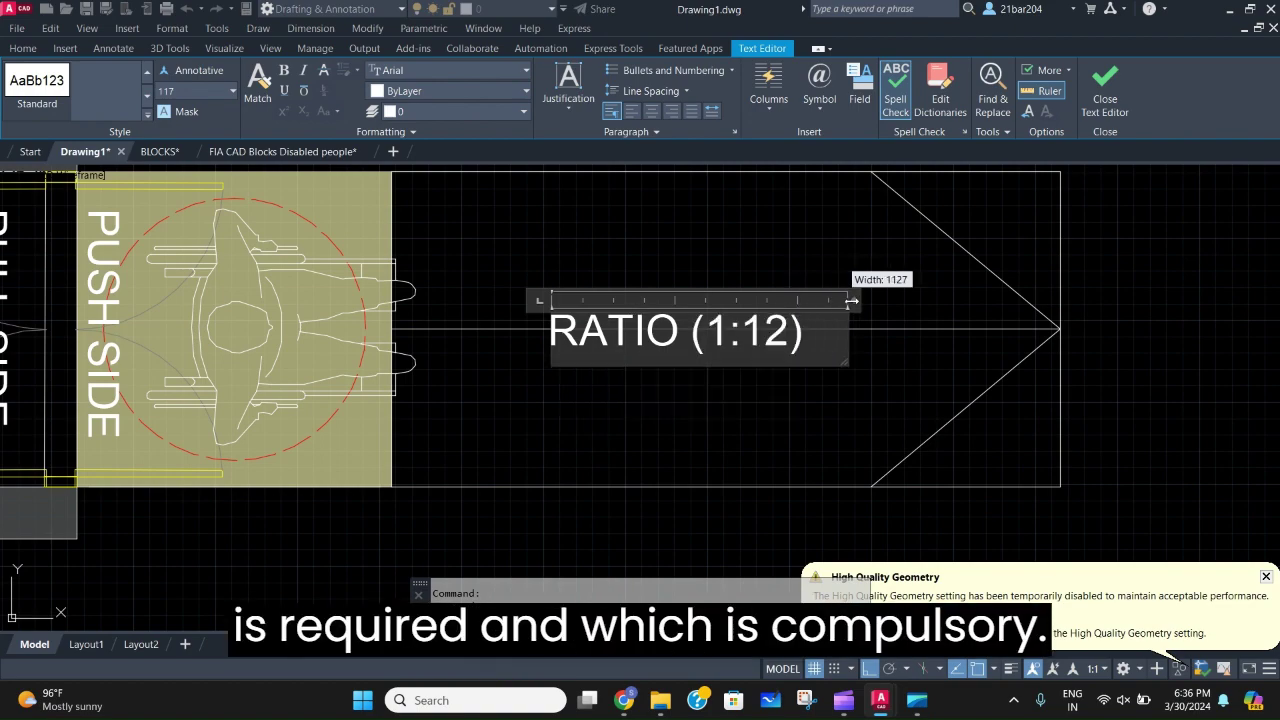
click(1152, 386)
Move the RATIO (1:12) label straight up so it sits just above the ramp's centre line.
scroll(1008, 346, down, 5)
scroll(787, 375, up, 3)
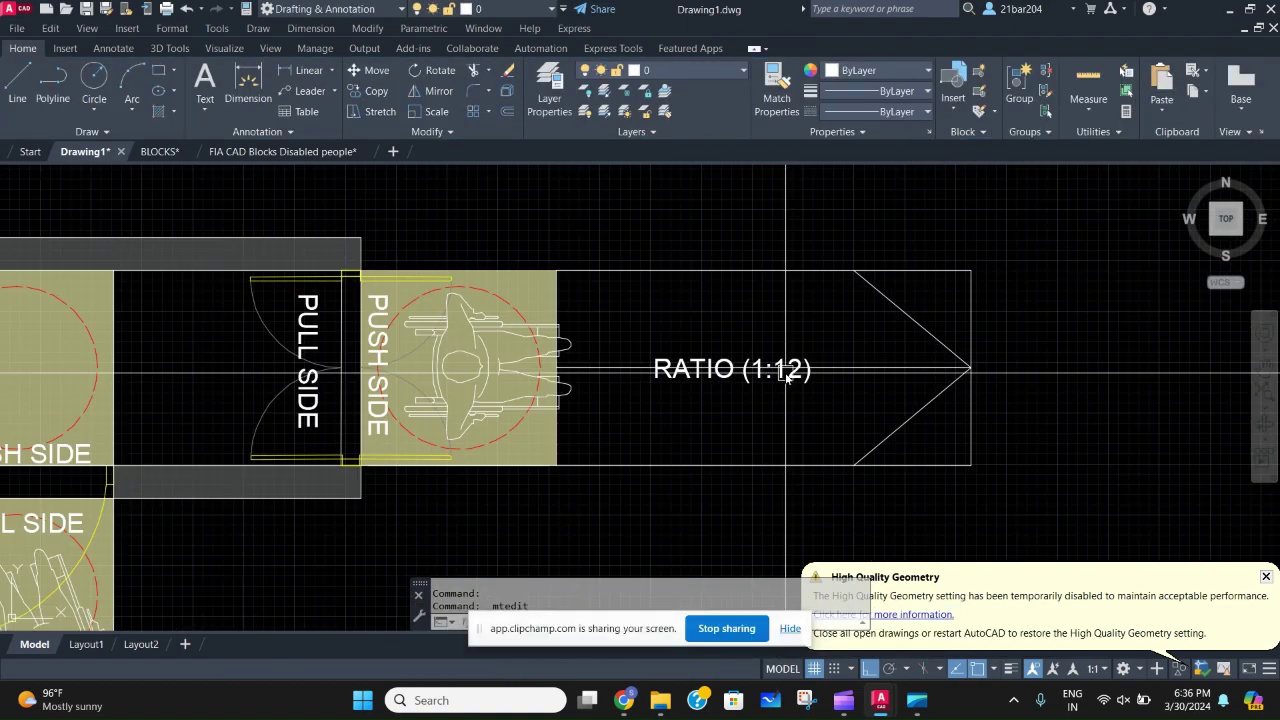
click(775, 380)
text(m)
key(Return)
click(1130, 459)
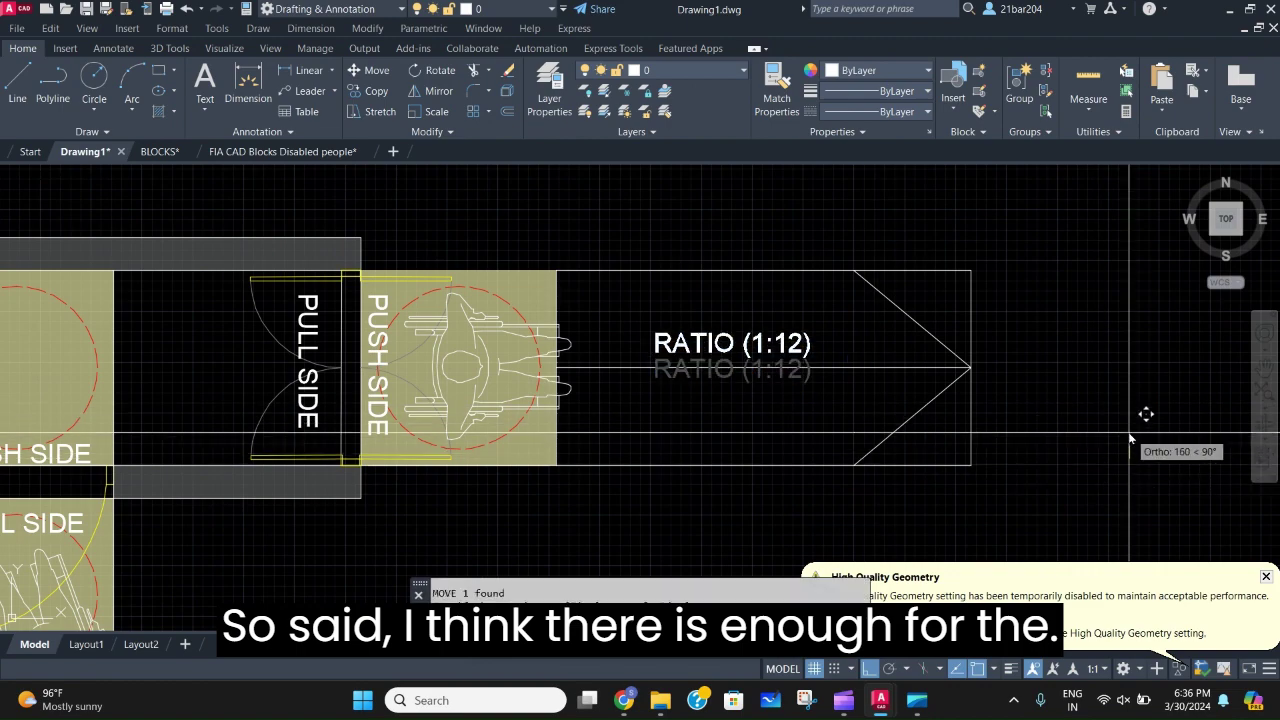
key(Escape)
Delete the stray PUSH SIDE label in the empty area beside the lower wheelchair square.
scroll(696, 384, down, 3)
scroll(696, 384, up, 1)
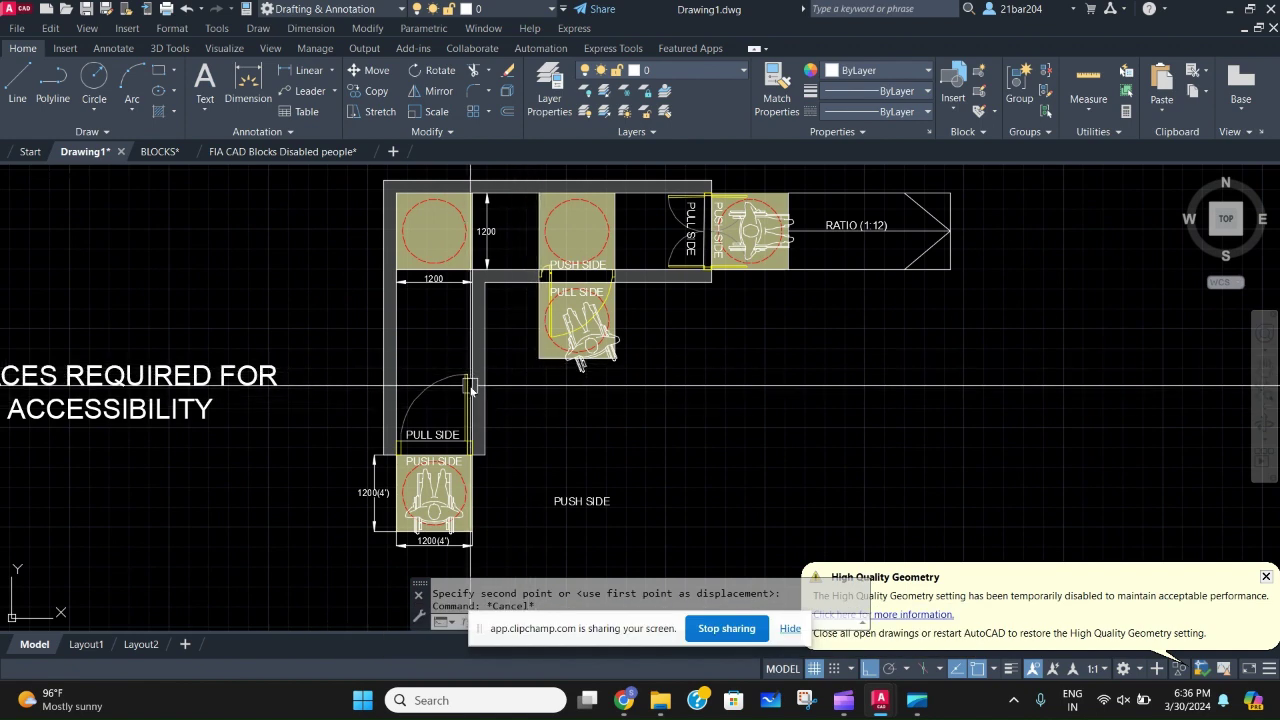
scroll(560, 380, down, 2)
scroll(580, 517, up, 4)
click(578, 517)
click(404, 324)
scroll(529, 378, down, 2)
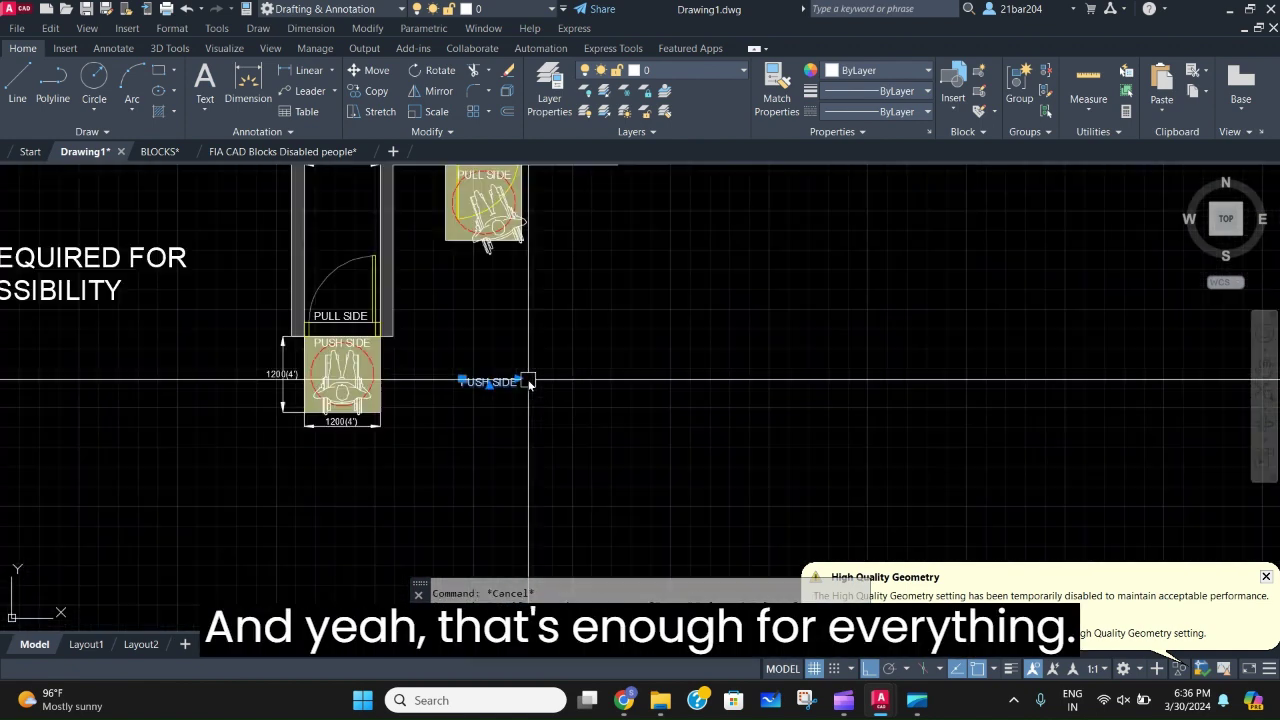
key(Delete)
middle_drag(529, 390, 526, 527)
middle_drag(502, 421, 506, 426)
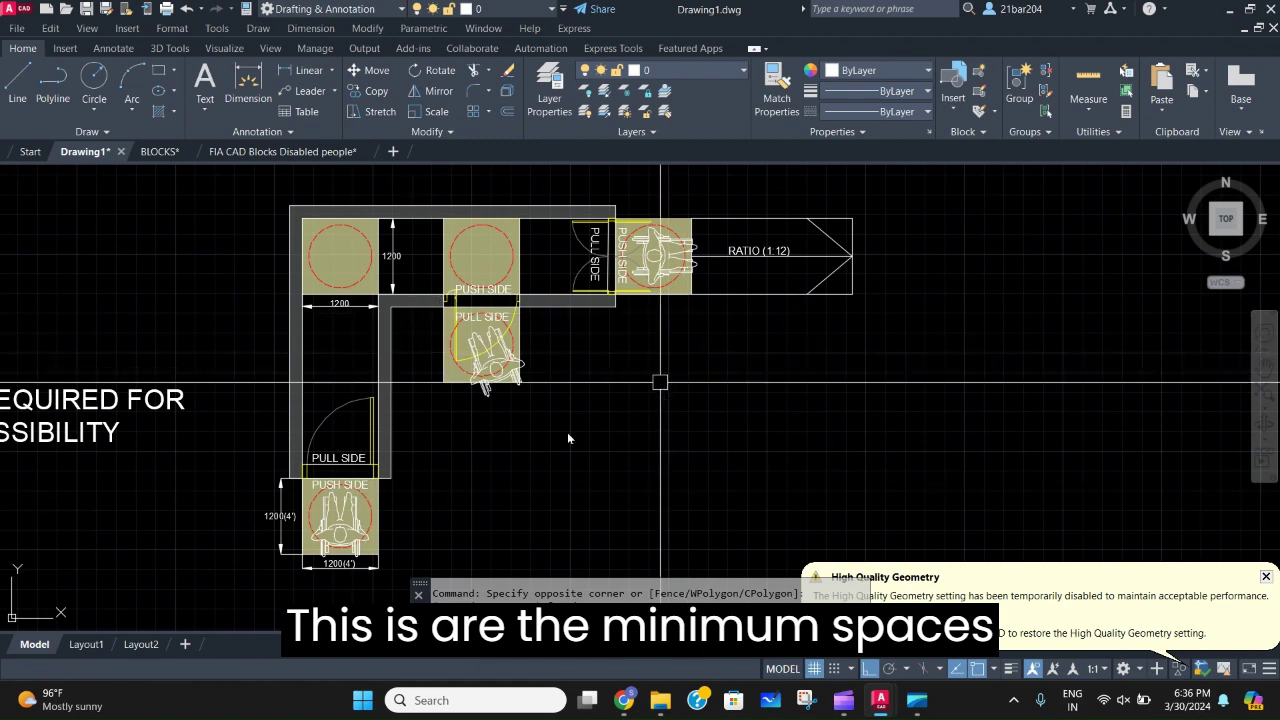
mouse_move(390, 470)
middle_down()
mouse_move(891, 437)
mouse_move(809, 418)
middle_up()
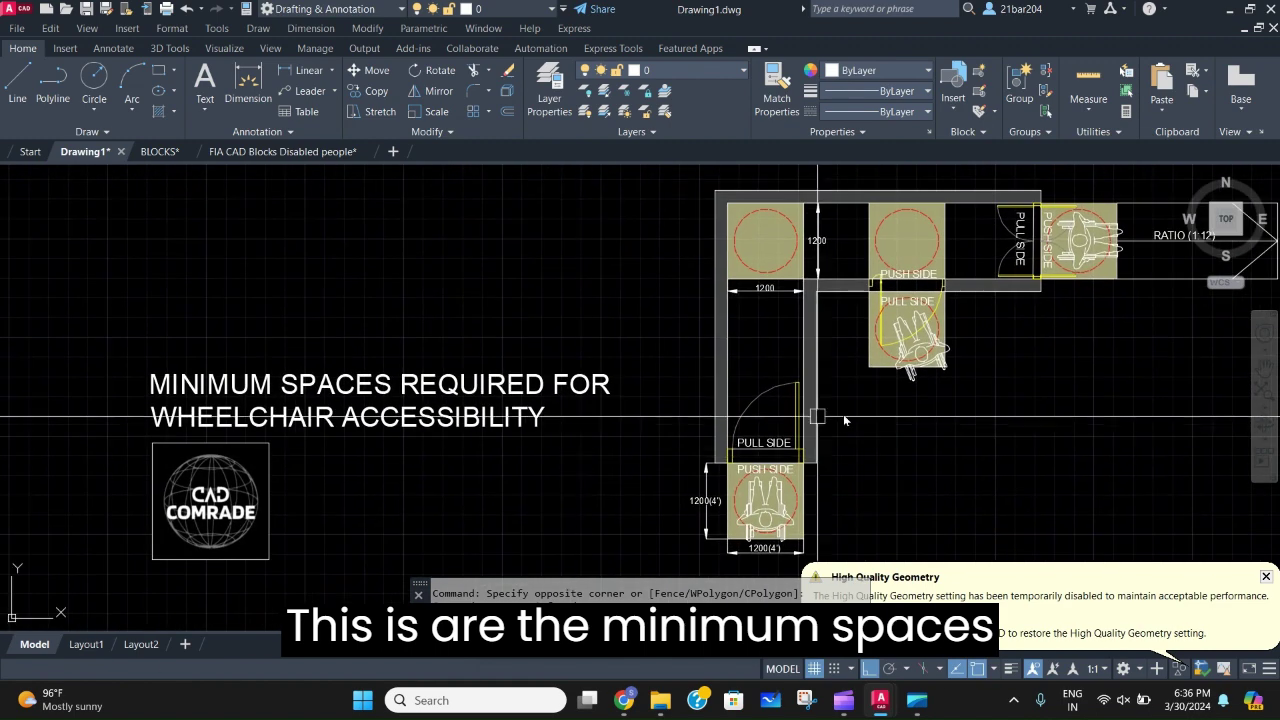
middle_drag(986, 397, 862, 409)
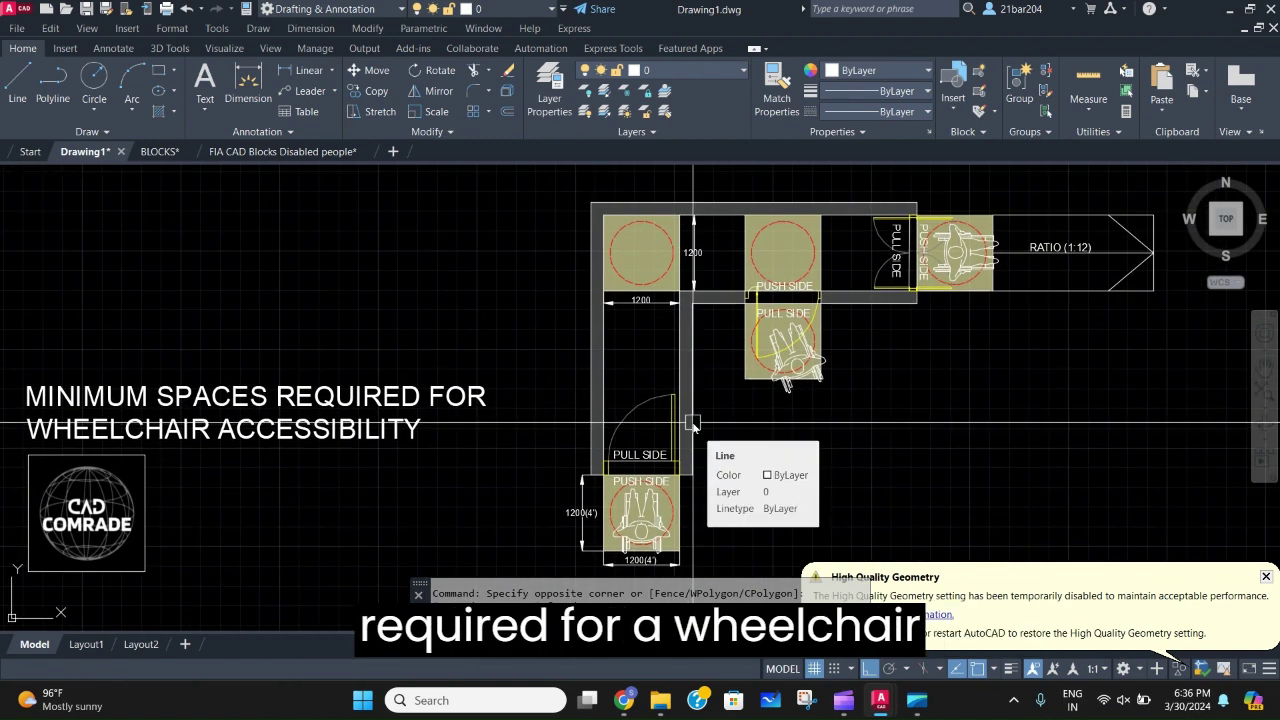